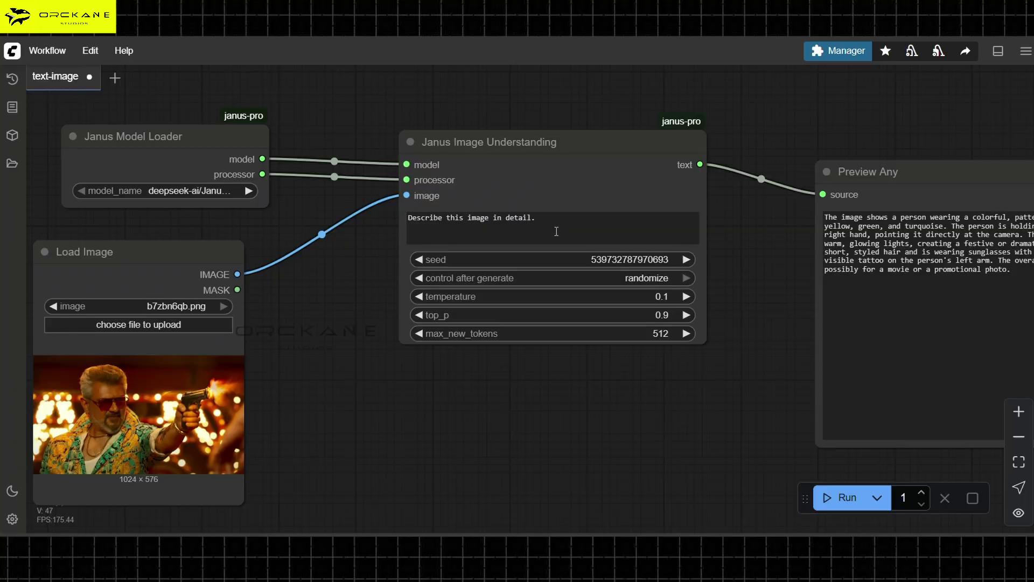
left_click_drag(592, 409, 237, 342)
scroll(592, 270, "up", 2)
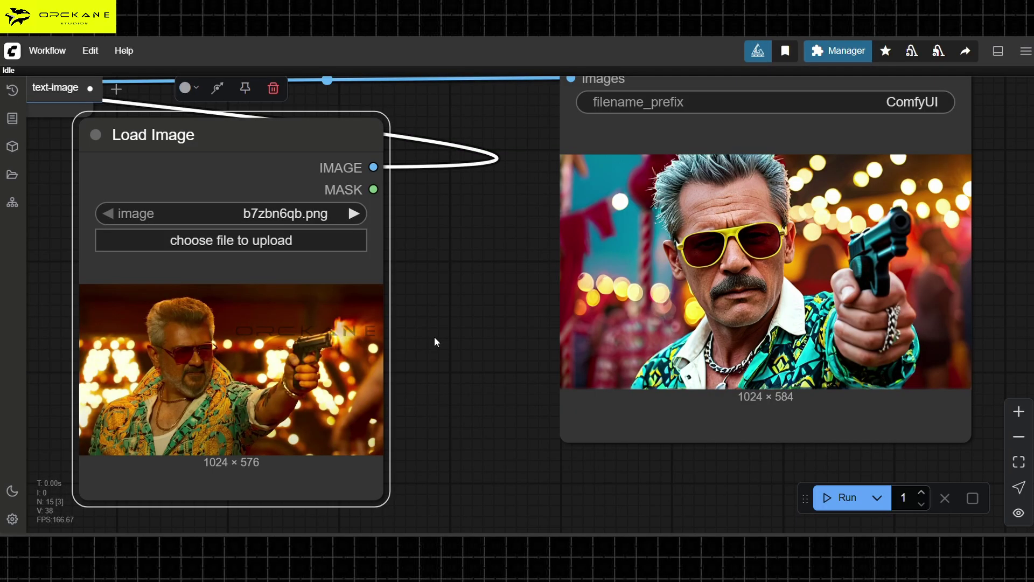
scroll(439, 338, "down", 3)
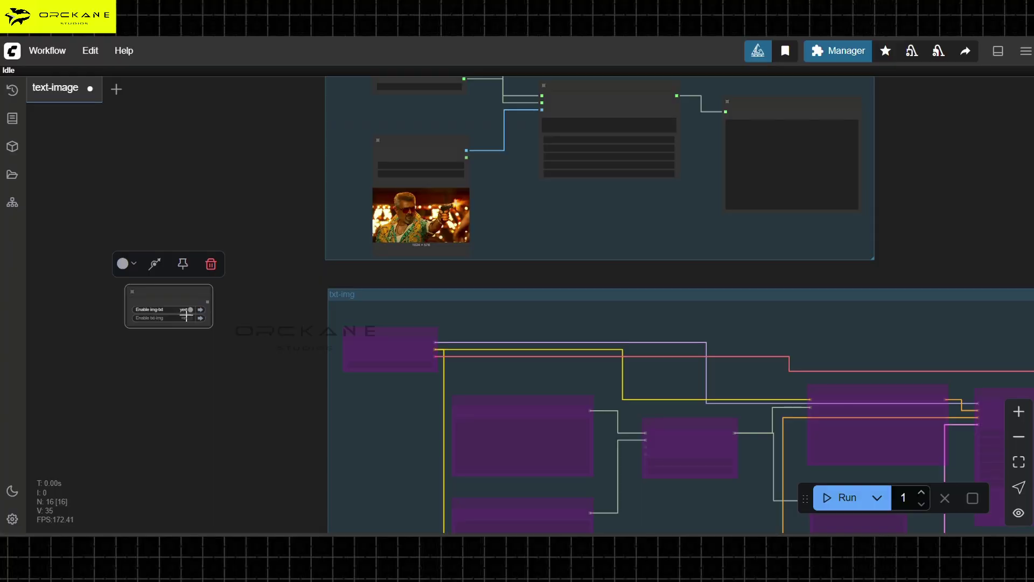
Switch back and forth between enabling the img-txt group and the txt-img group.
left_click(186, 309)
left_click(186, 318)
left_click(186, 310)
left_click(185, 318)
left_click(186, 309)
left_click(186, 318)
left_click(185, 311)
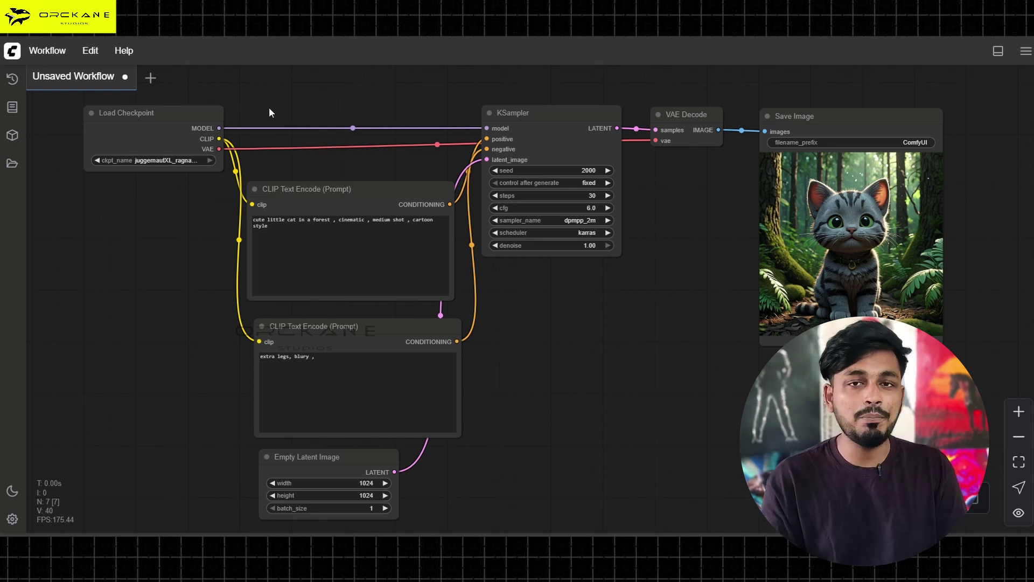
left_click(59, 55)
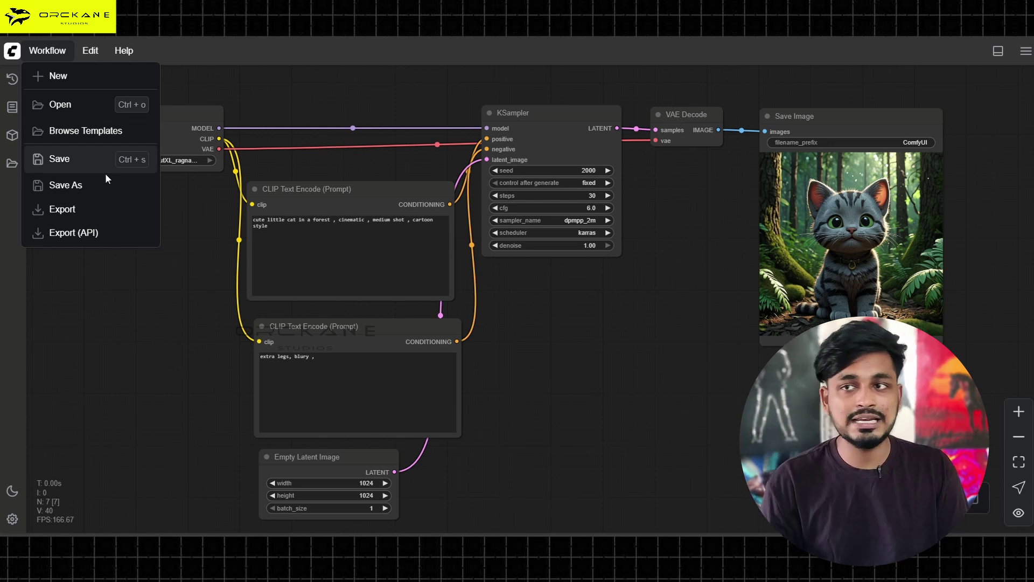
mouse_move(87, 57)
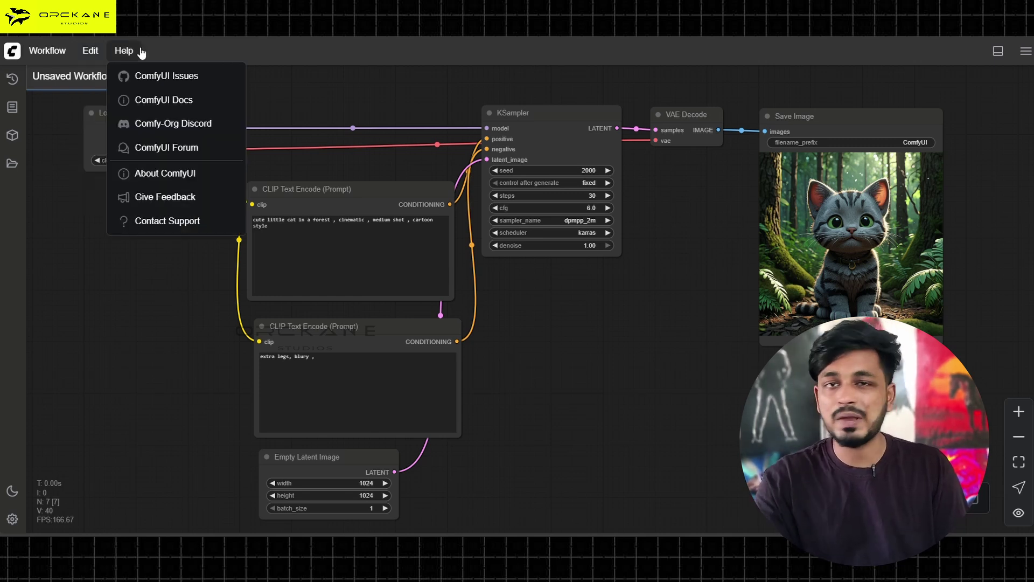
left_click(41, 109)
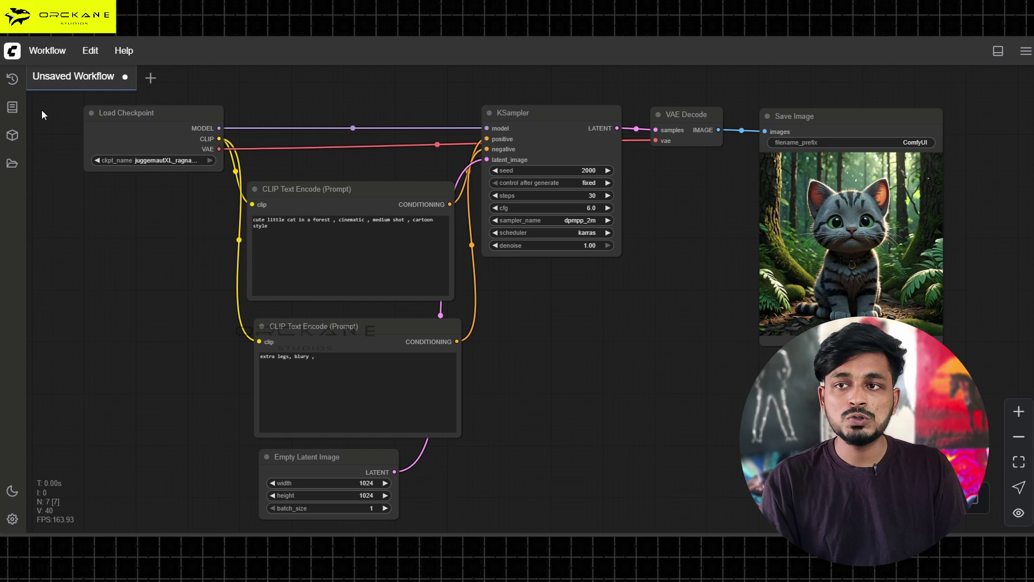
Review the generated cat images and their generation times in the queue history, and look over the workflow's nodes.
left_click(13, 83)
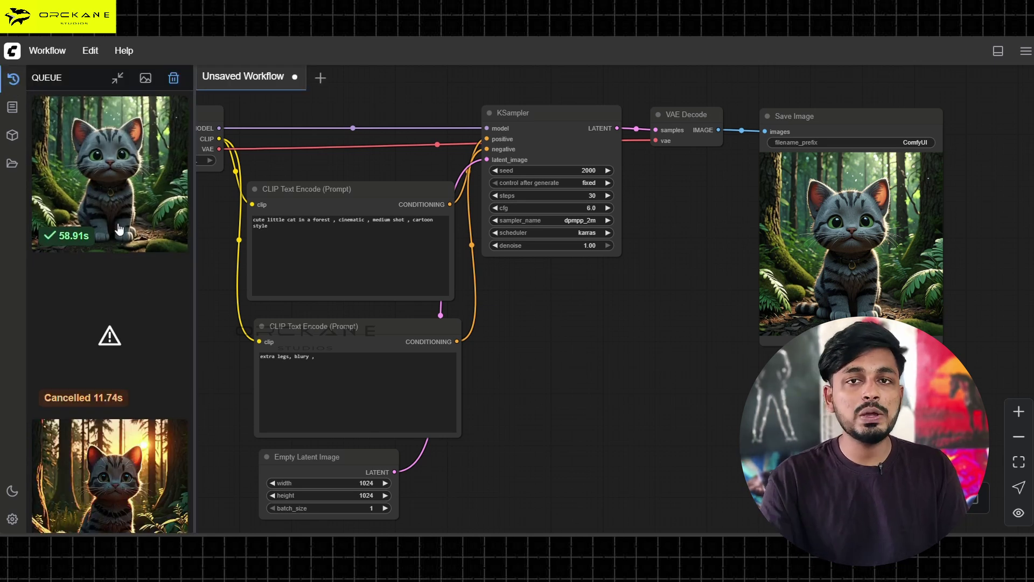
scroll(124, 236, "down", 2)
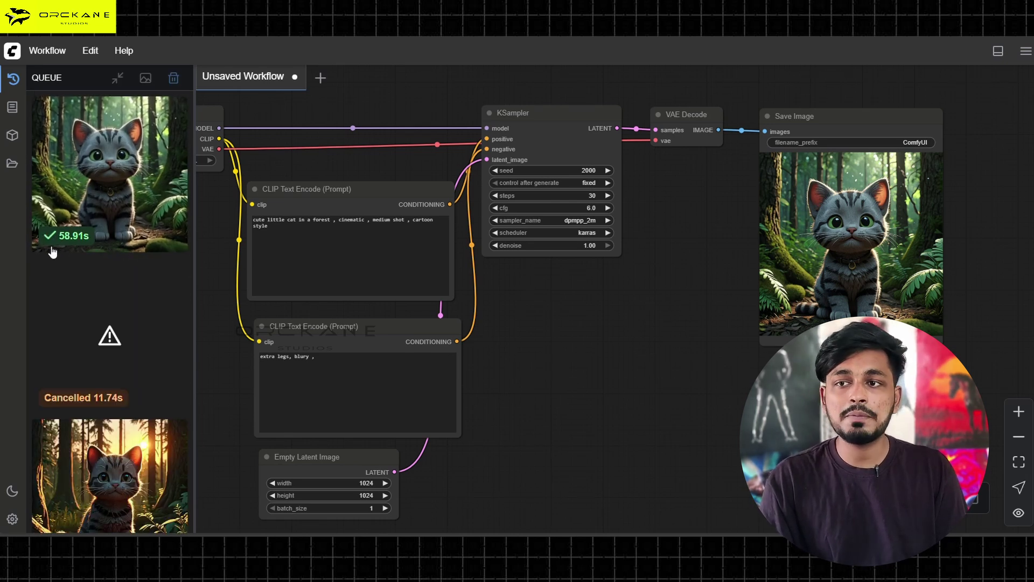
scroll(47, 422, "down", 3)
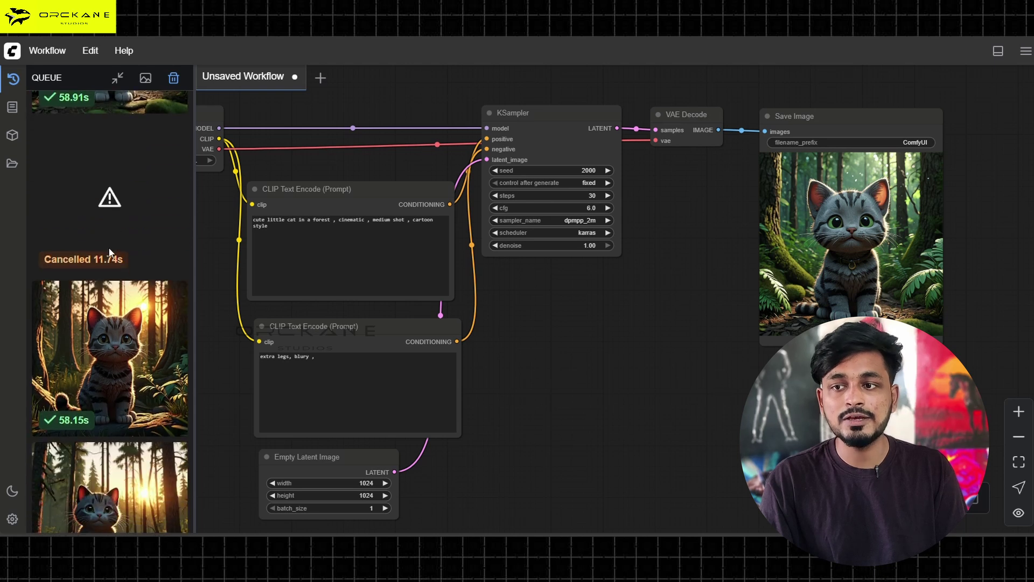
scroll(72, 426, "down", 5)
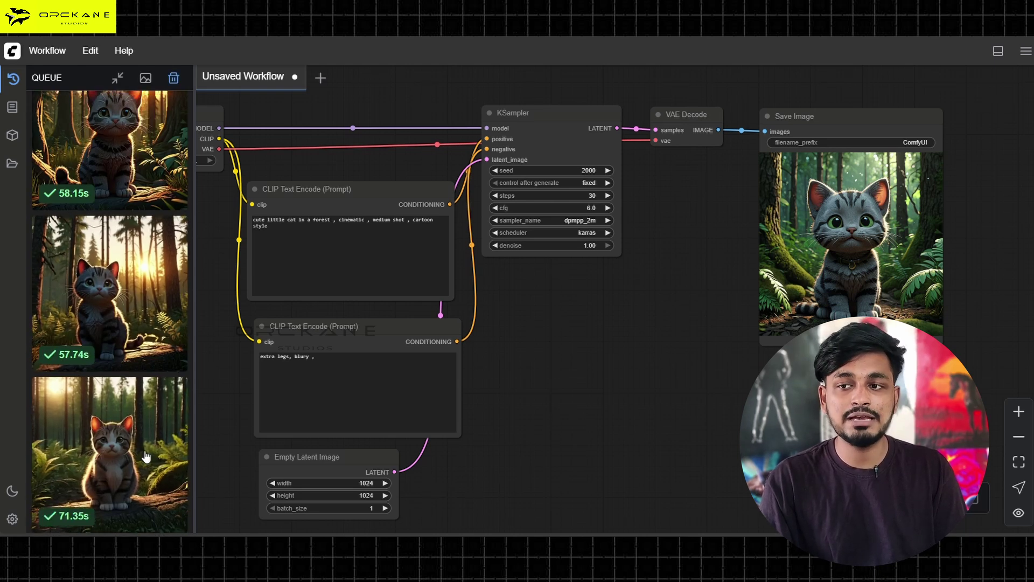
scroll(290, 415, "down", 3)
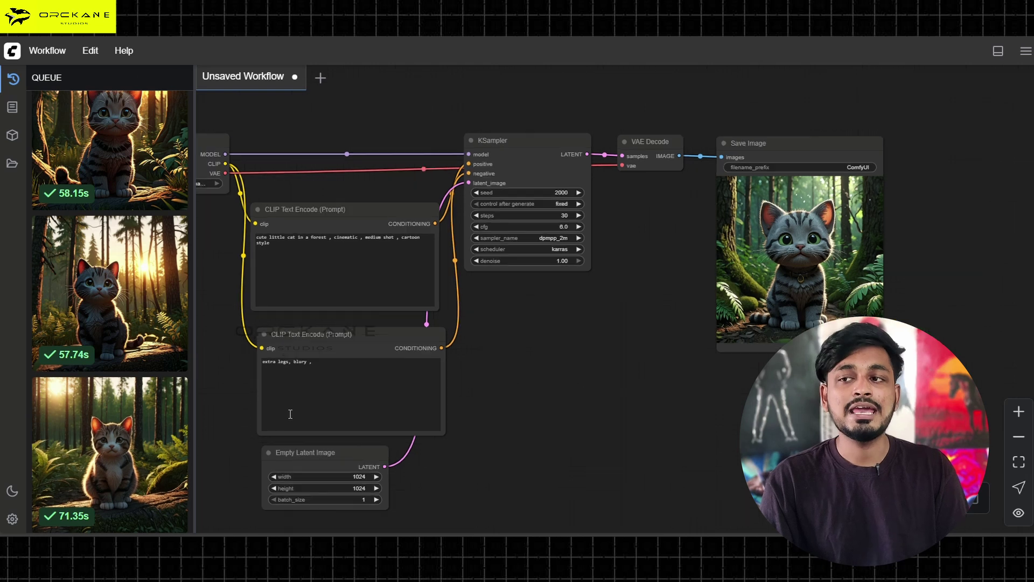
scroll(286, 452, "up", 3)
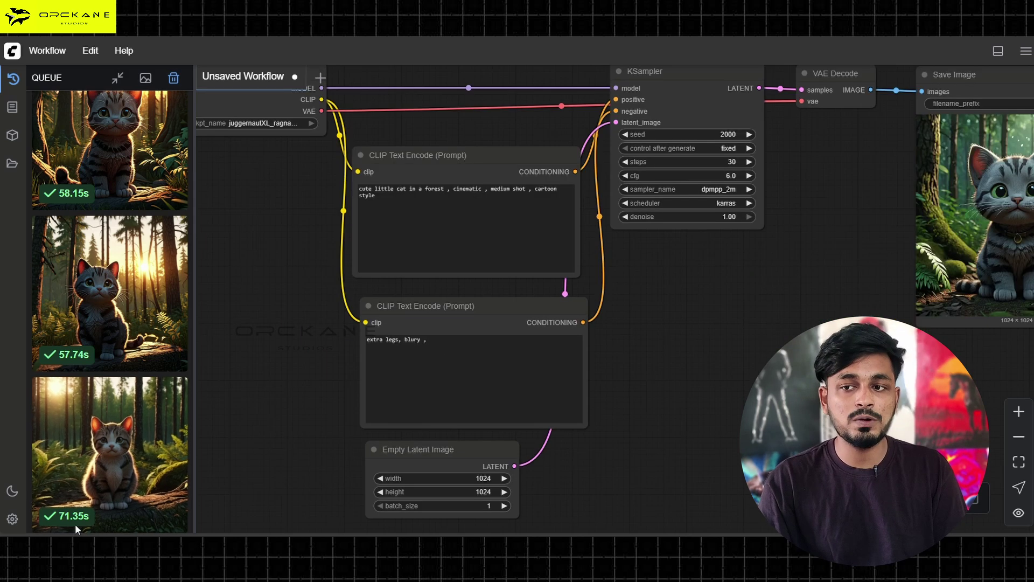
scroll(317, 258, "up", 1)
scroll(318, 253, "up", 3)
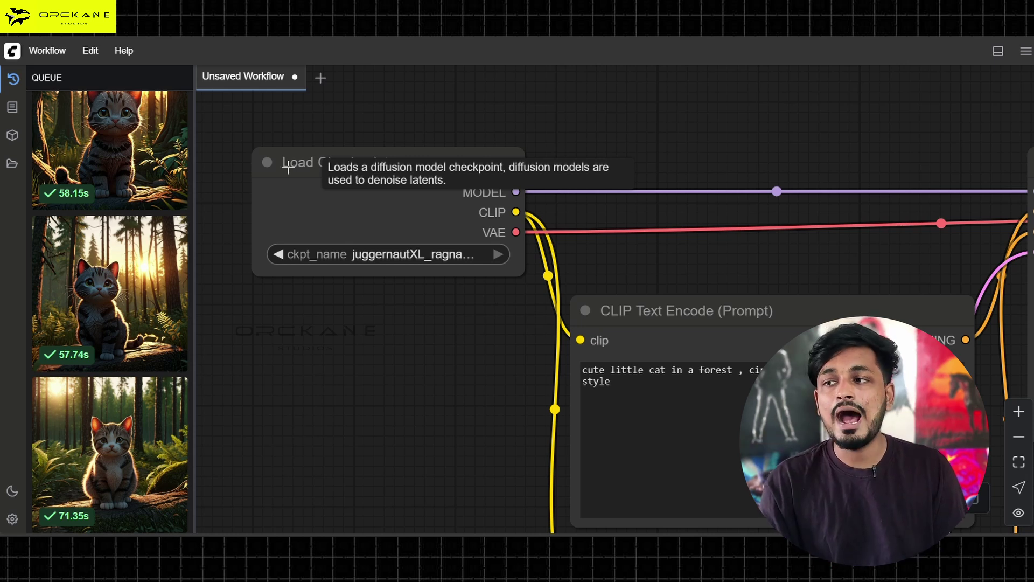
scroll(502, 353, "down", 5)
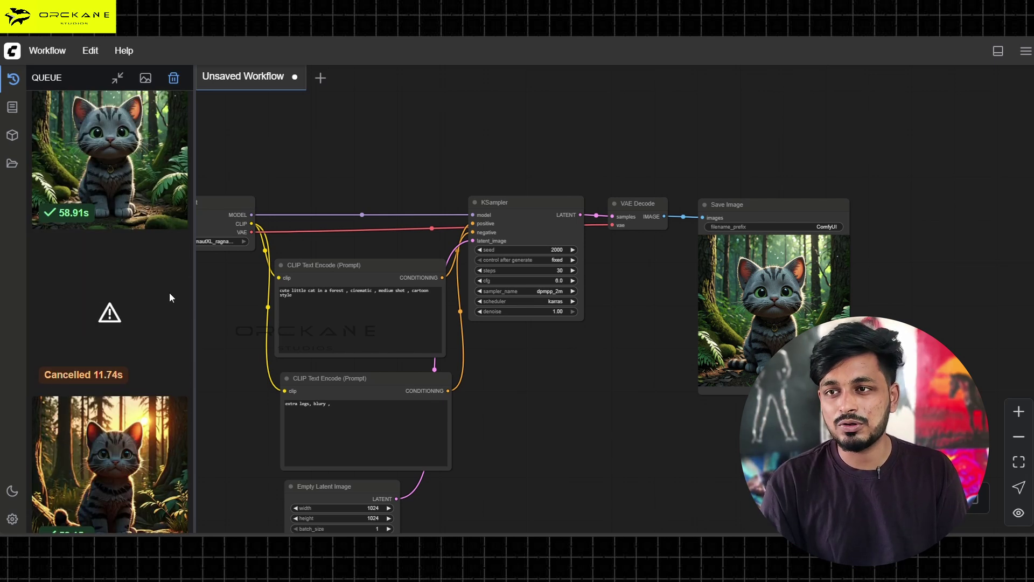
Look through the node library, the model library and the list of saved workflows.
left_click(15, 114)
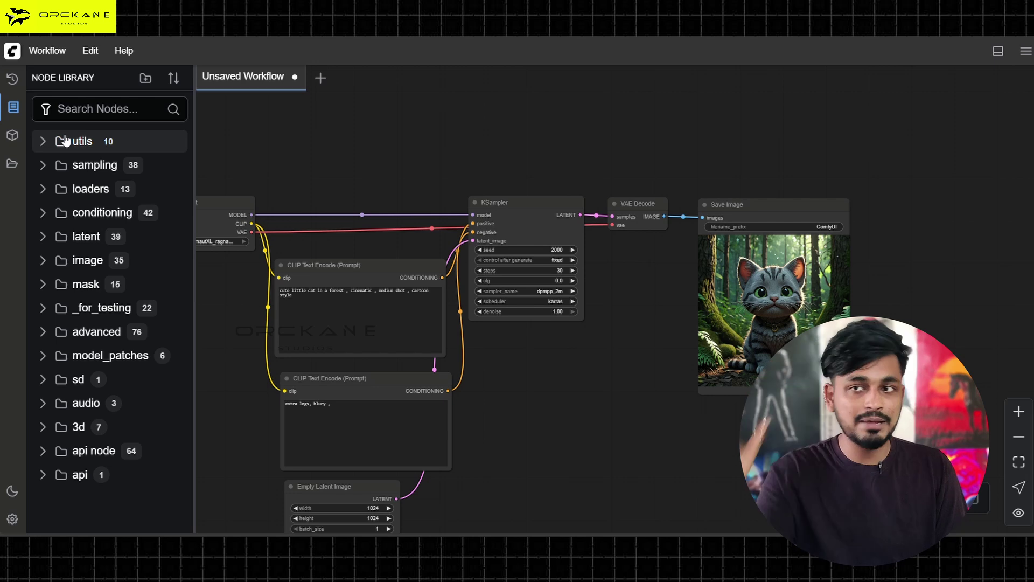
left_click(12, 134)
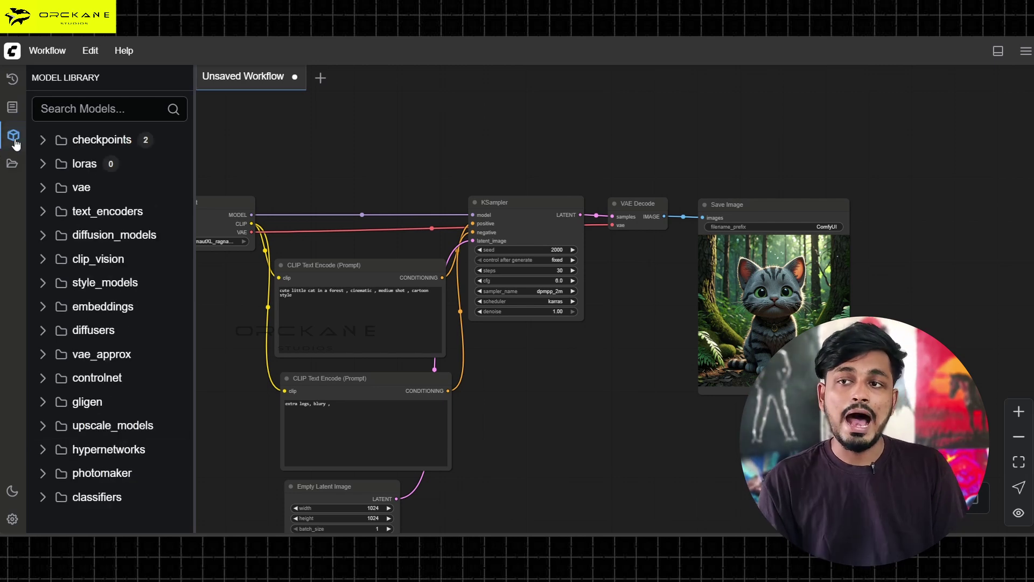
left_click(13, 108)
left_click(12, 135)
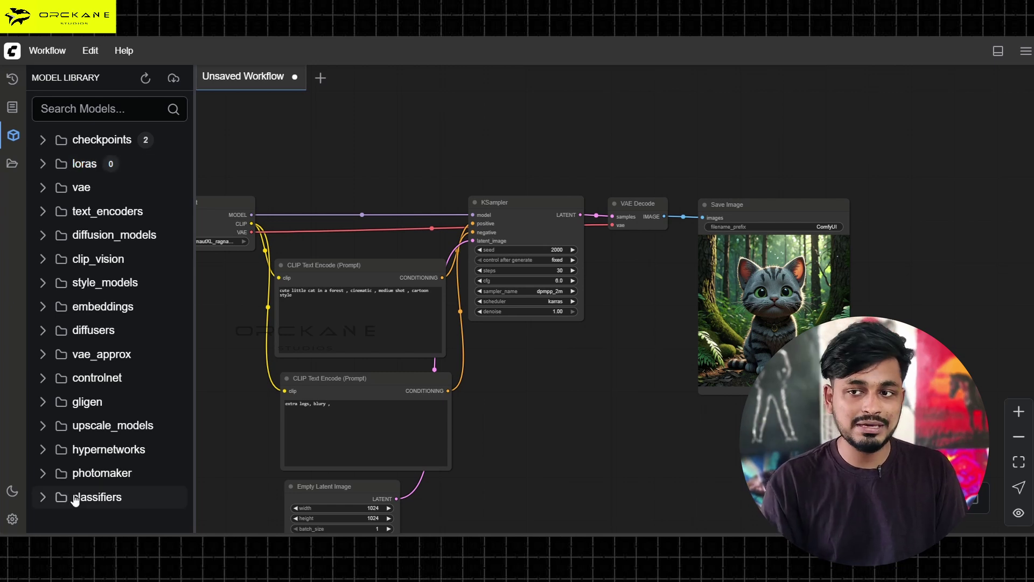
left_click(9, 147)
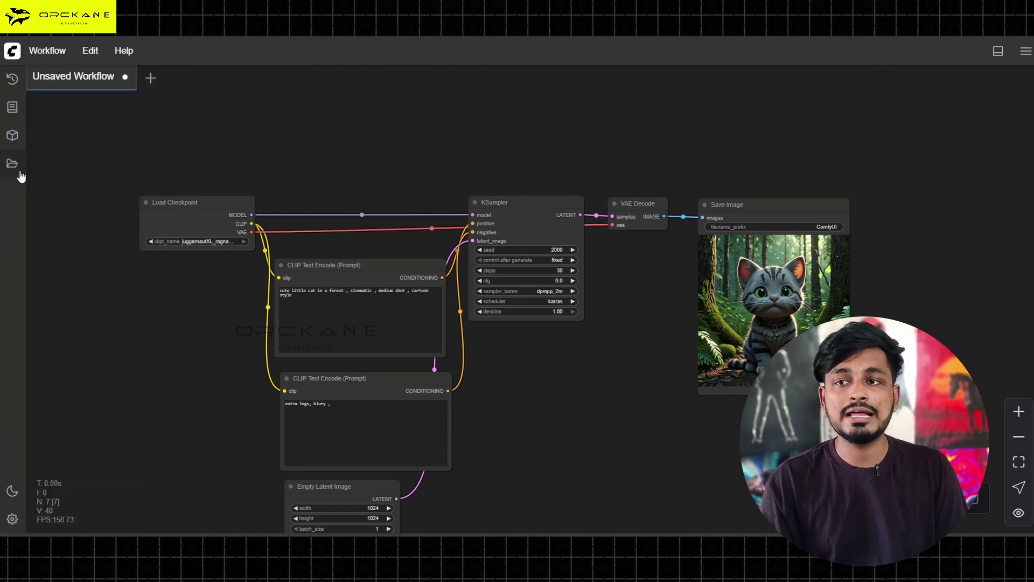
left_click(18, 168)
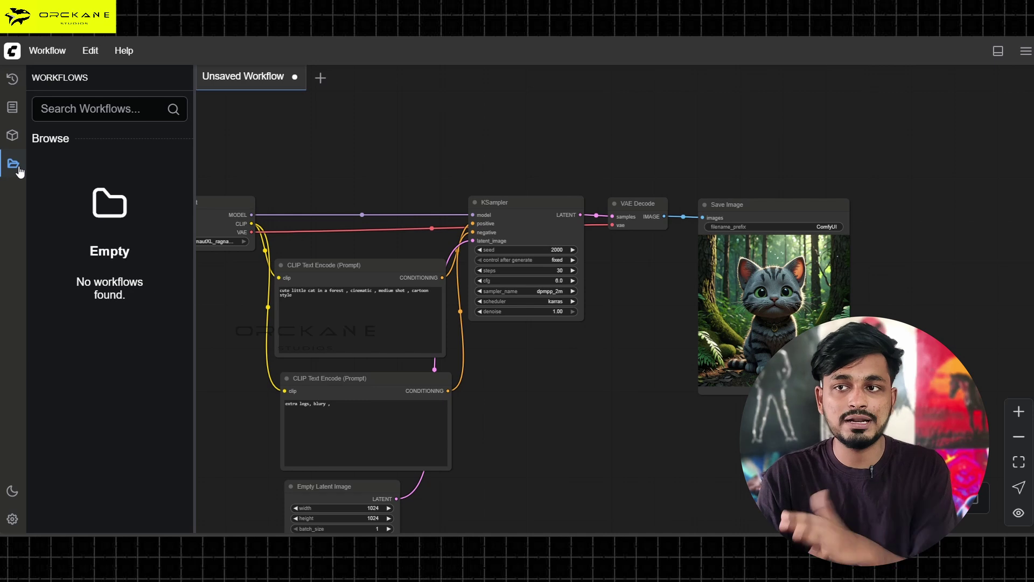
left_click(17, 167)
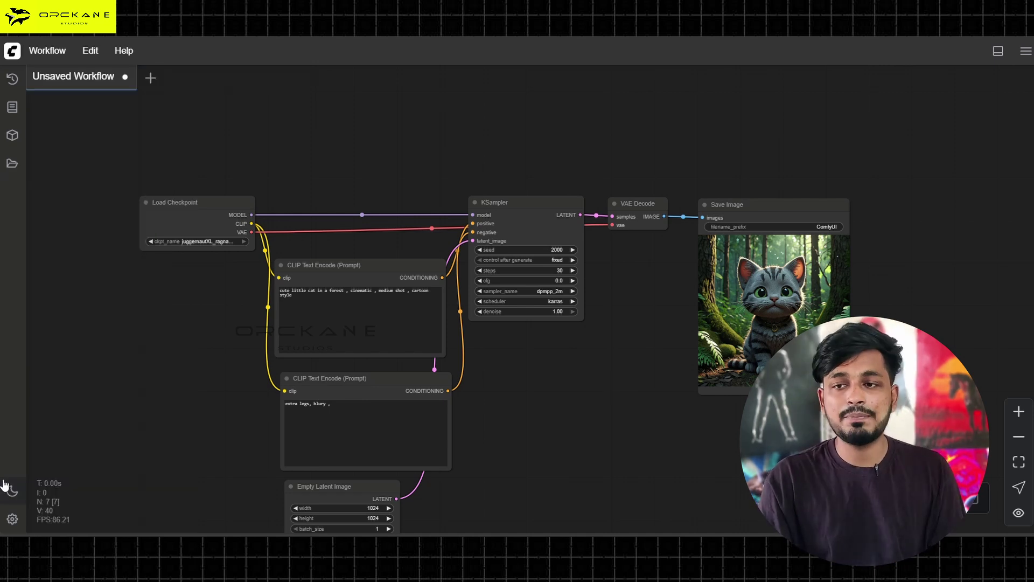
Try the light theme and return to the dark theme.
left_click(11, 492)
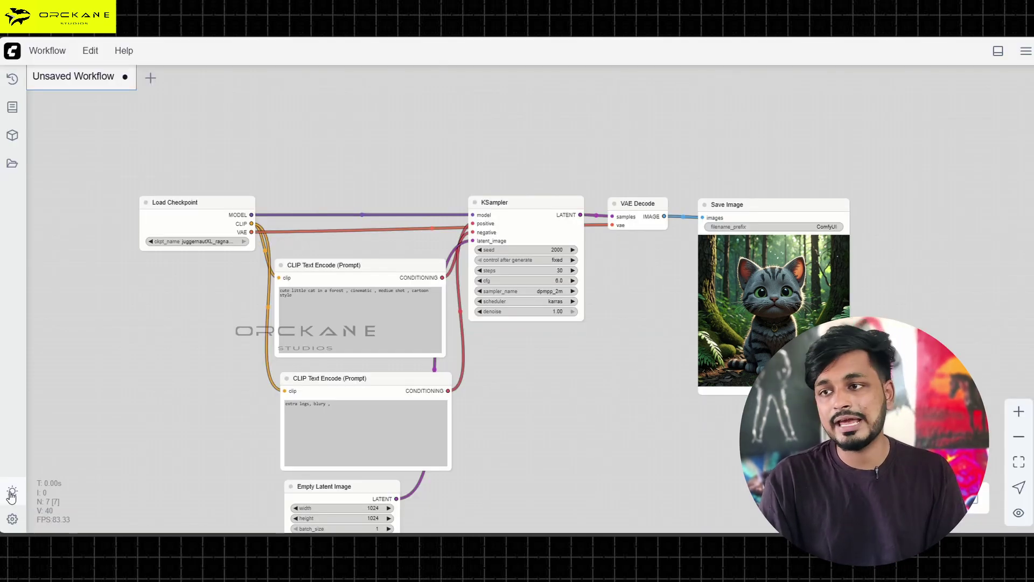
left_click(11, 493)
View the general application settings and close them.
left_click(12, 518)
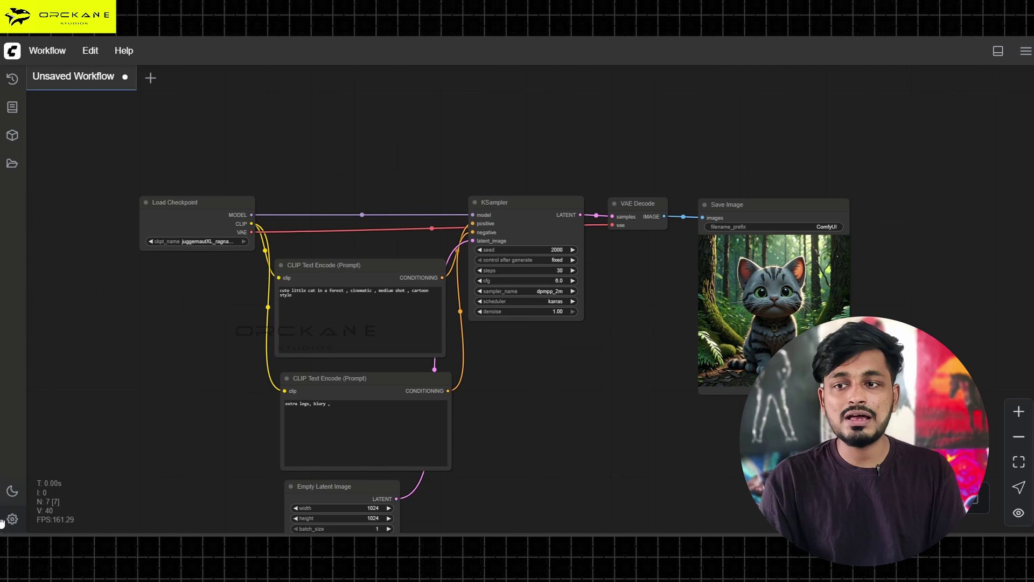
left_click(12, 519)
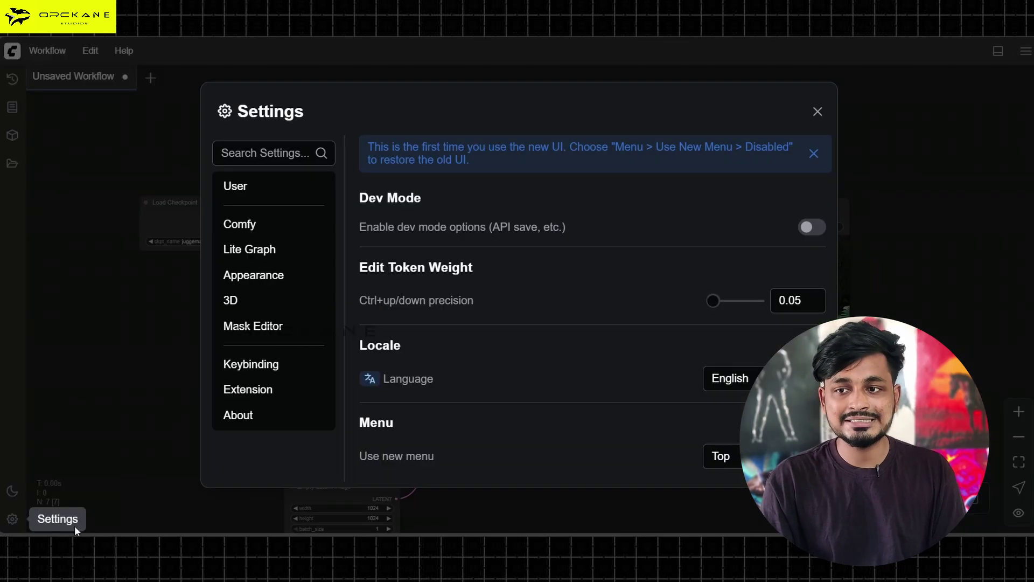
left_click(818, 111)
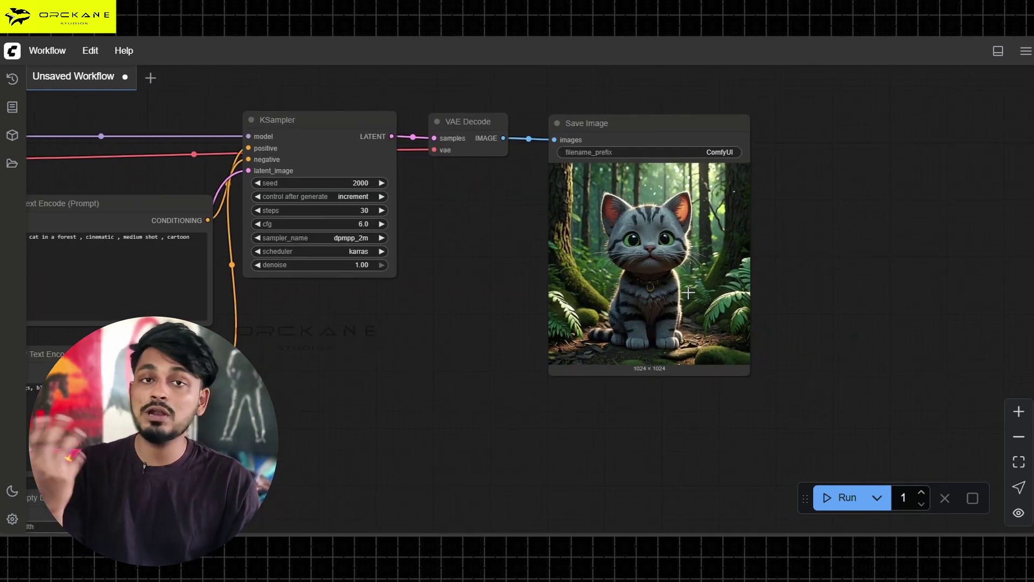
Set the batch count to 2 and run the workflow.
left_click(920, 497)
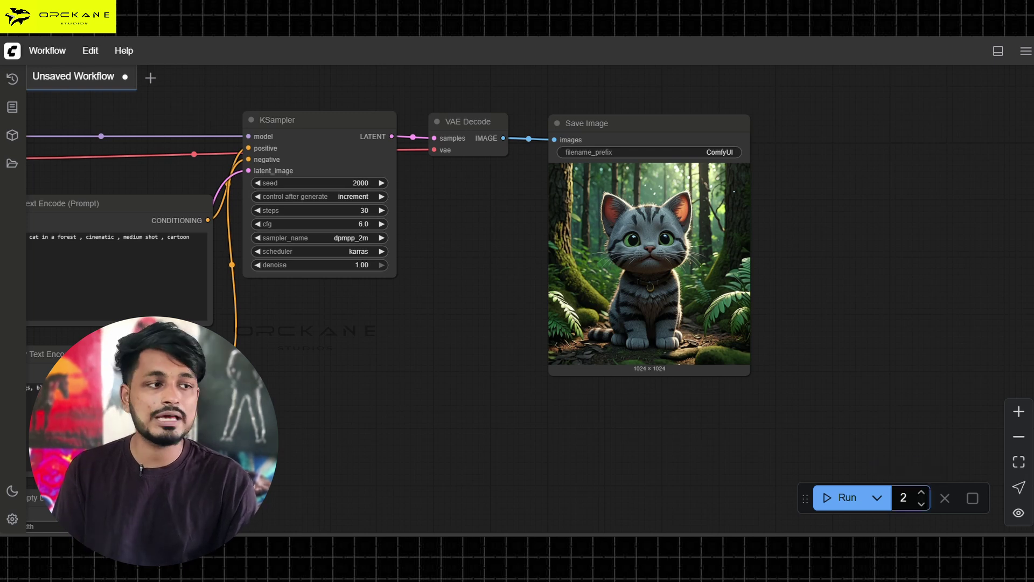
left_click(840, 497)
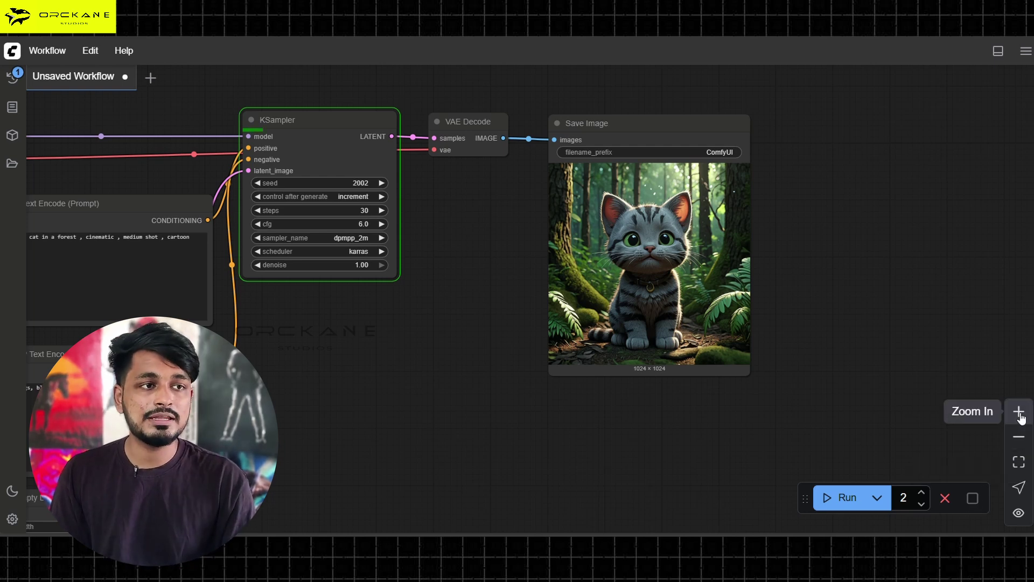
Fit the whole workflow in view, and frame the Save Image node on its own.
left_click(1018, 437)
left_click(1018, 436)
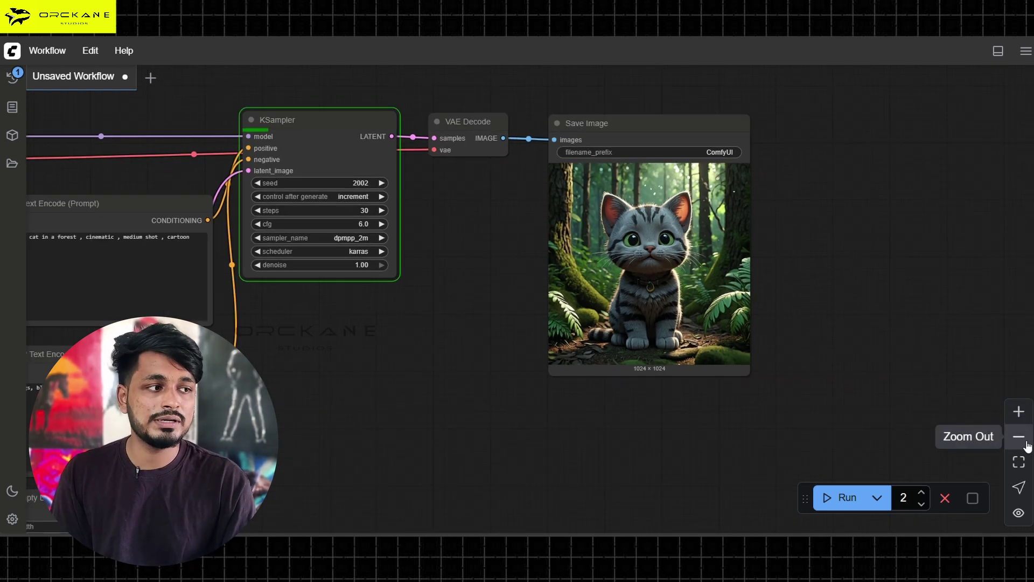
left_click(1019, 436)
left_click(1018, 462)
left_click(1018, 462)
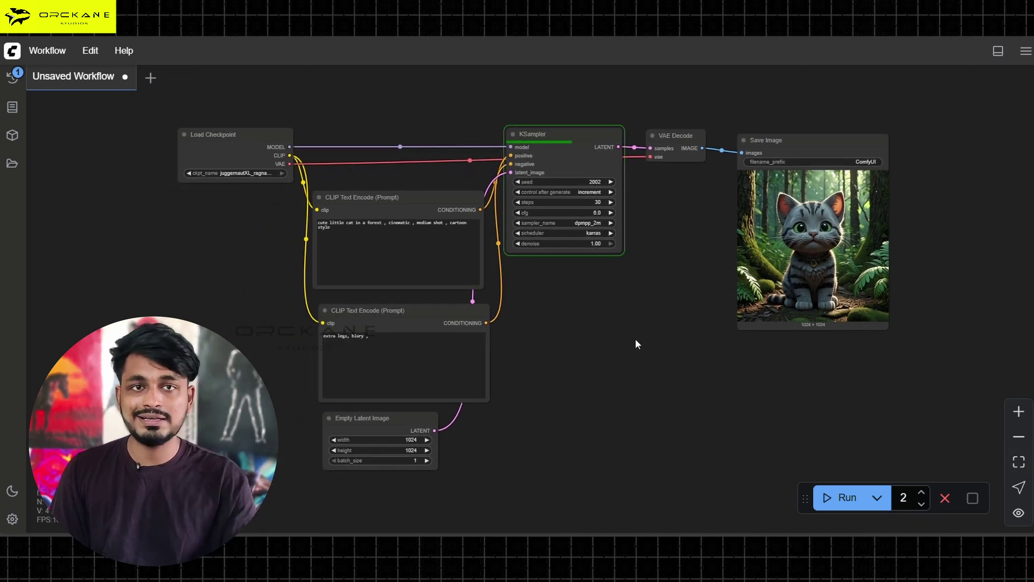
left_click(827, 143)
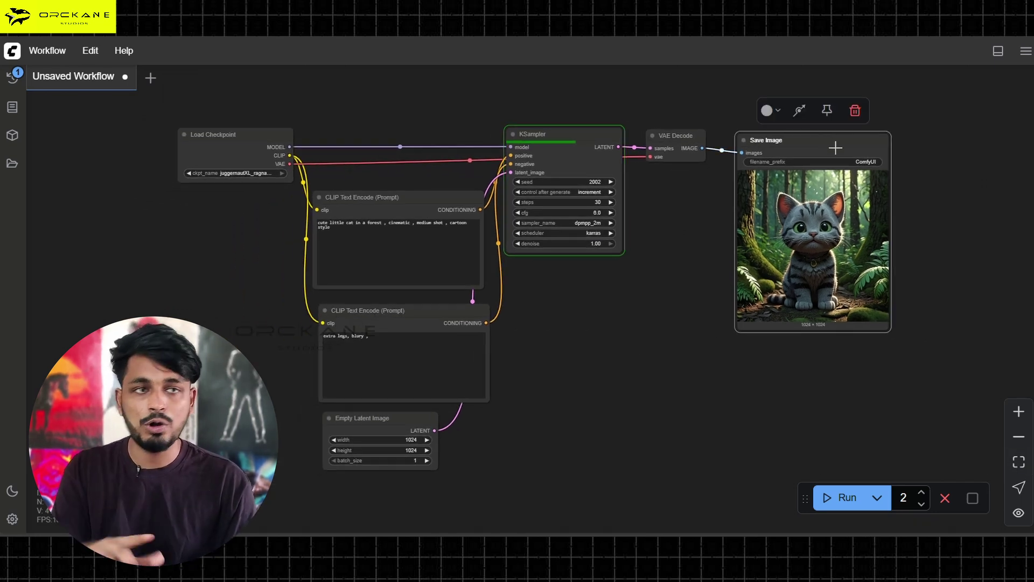
left_click(1018, 461)
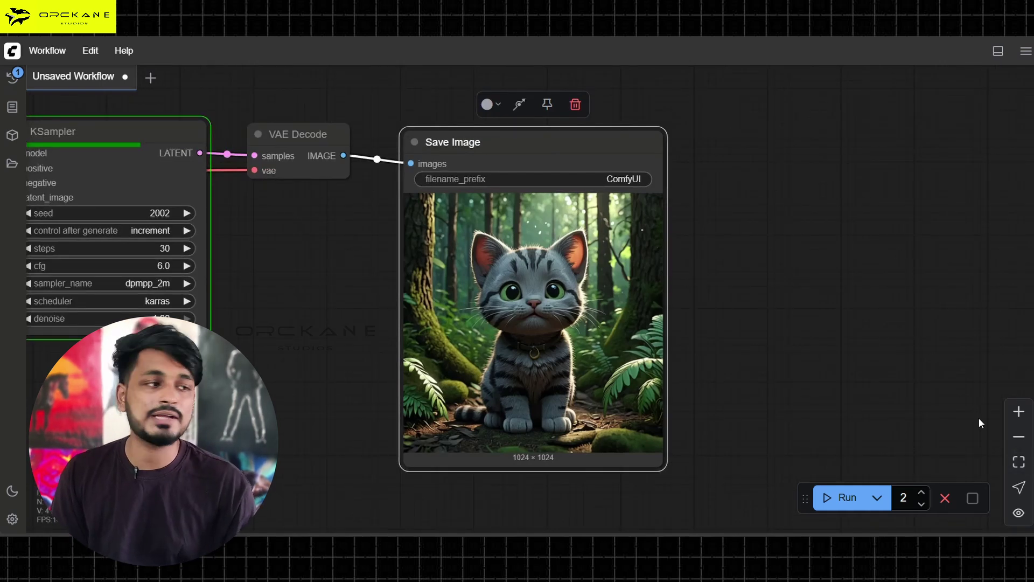
Switch the canvas to pan mode and look around the workflow up to the Save Image node.
left_click(1018, 488)
scroll(517, 291, "down", 5)
left_click_drag(475, 344, 445, 264)
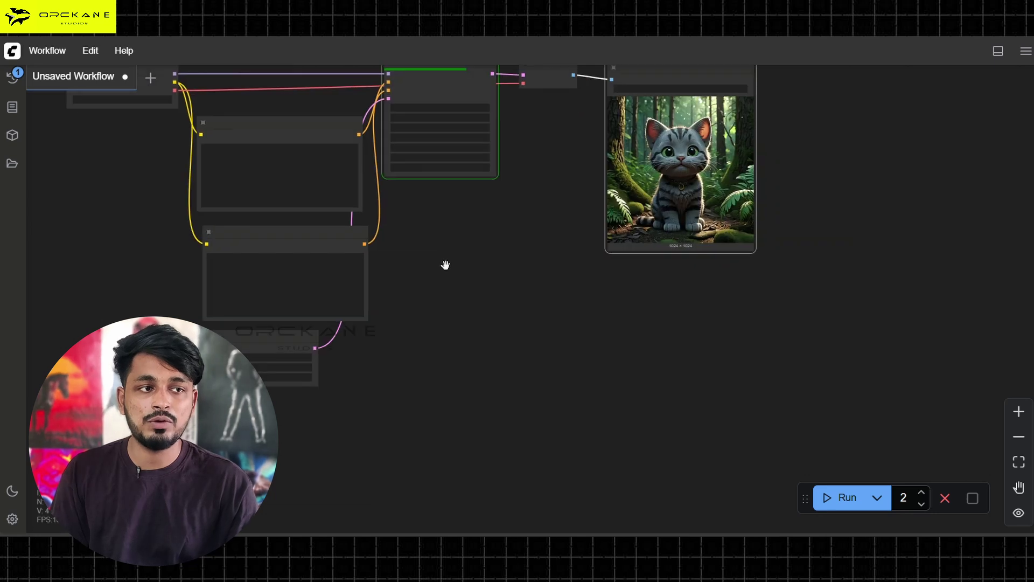
scroll(446, 265, "up", 5)
scroll(692, 237, "right", 3)
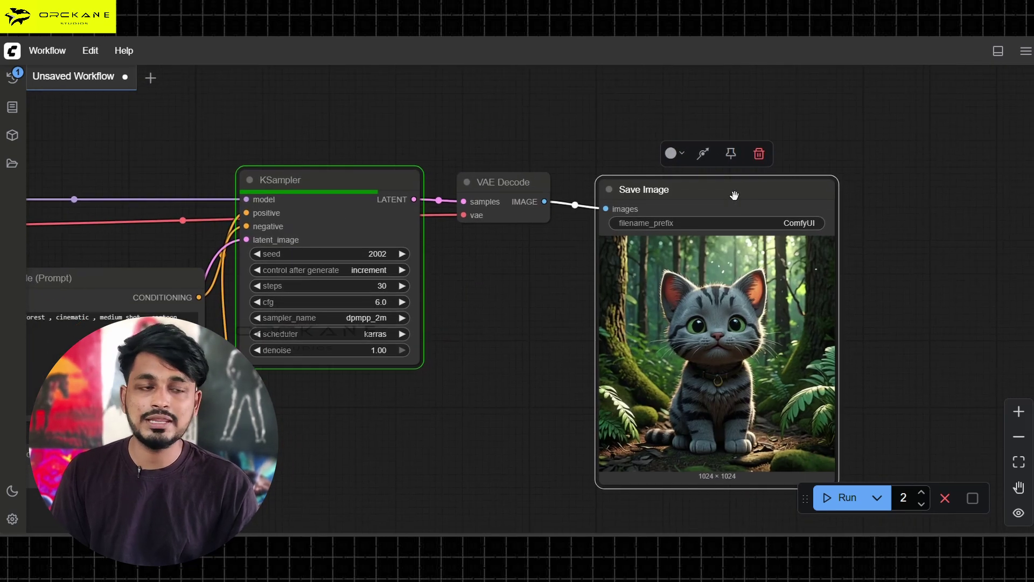
Return the canvas to select mode and move the Save Image node slightly up and to the right.
left_click(1018, 487)
mouse_move(682, 188)
left_mouse_down()
mouse_move(671, 174)
mouse_move(677, 151)
mouse_move(683, 175)
left_mouse_up()
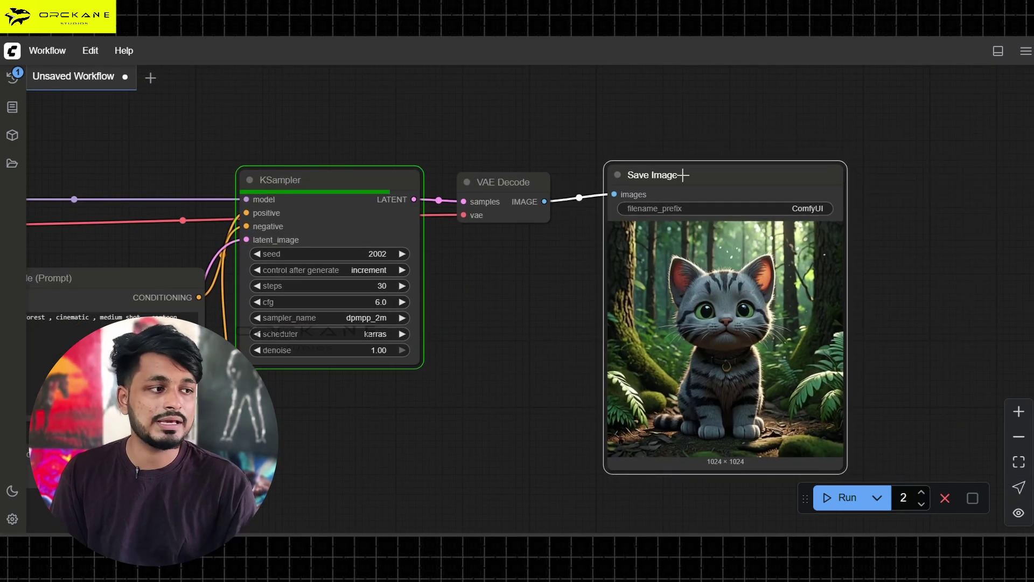
Hide the links between the nodes, look over the unlinked workflow, and show the links again.
left_click(1018, 513)
scroll(520, 381, "down", 3)
scroll(506, 279, "up", 2)
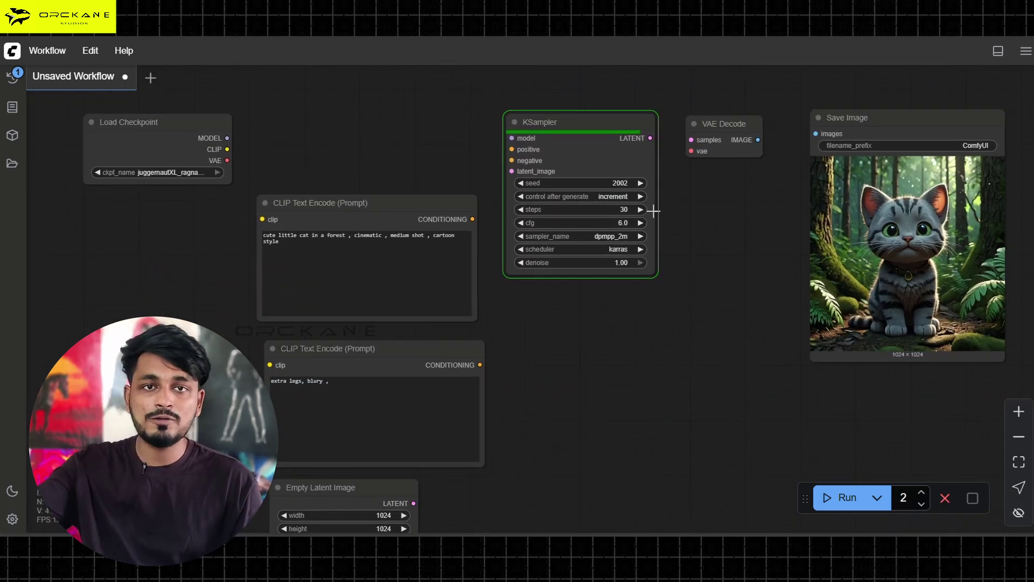
scroll(649, 310, "down", 1)
scroll(649, 310, "up", 1)
left_click(1018, 514)
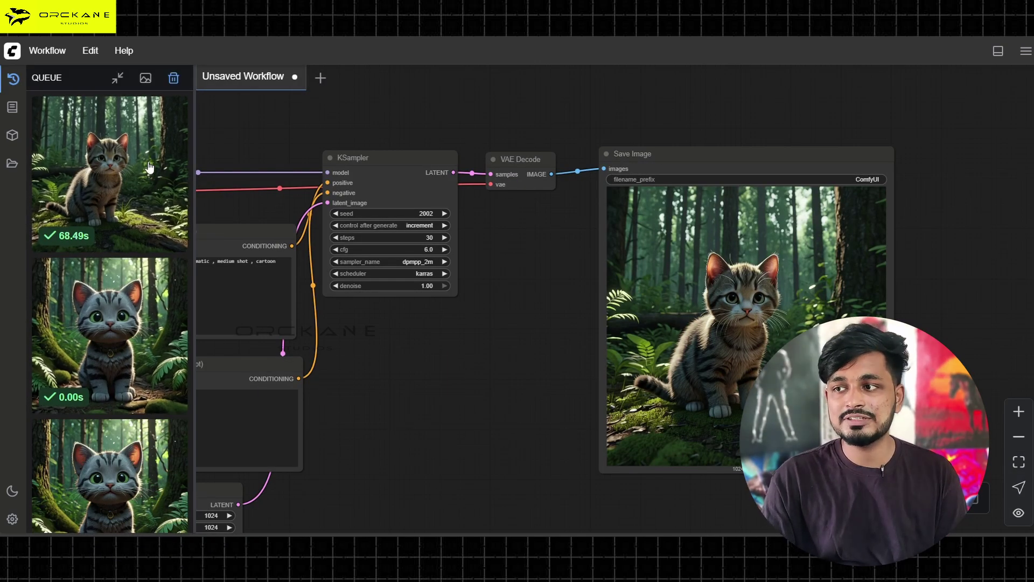
Examine the KSampler's seed setting with control after generate on increment, and queue two more image generations.
scroll(316, 204, "up", 4)
scroll(438, 199, "up", 4)
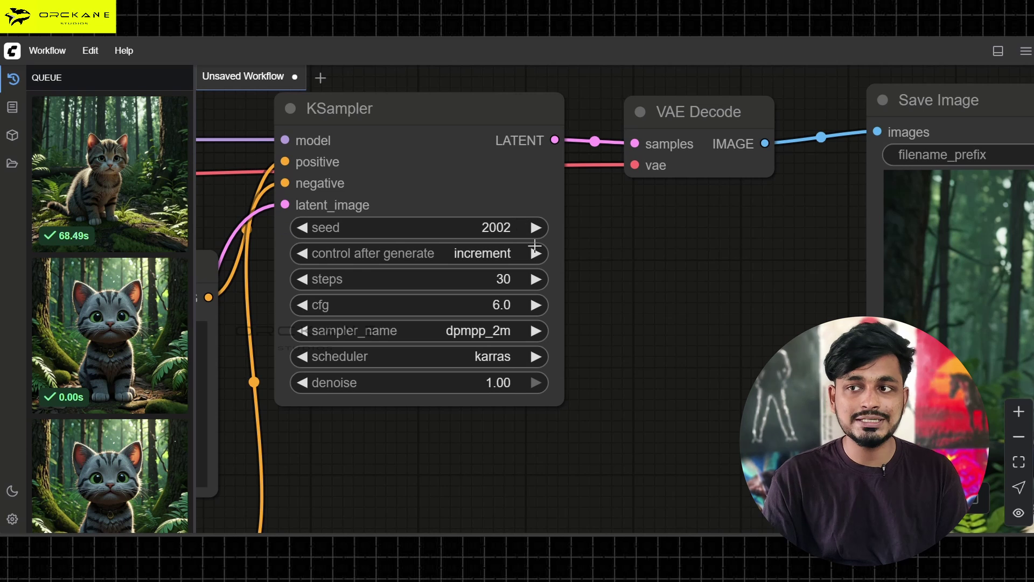
scroll(530, 248, "down", 4)
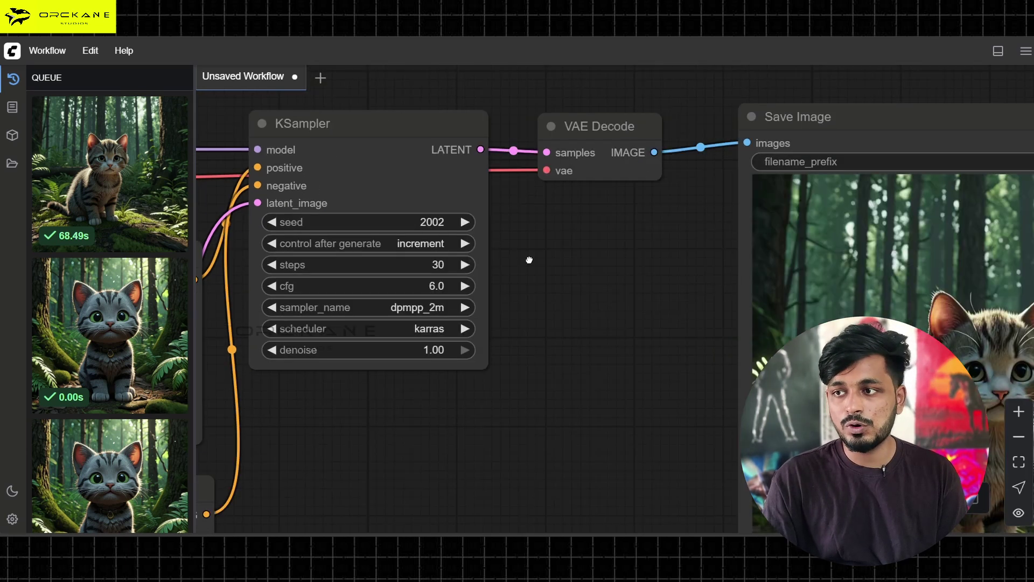
scroll(592, 285, "up", 3)
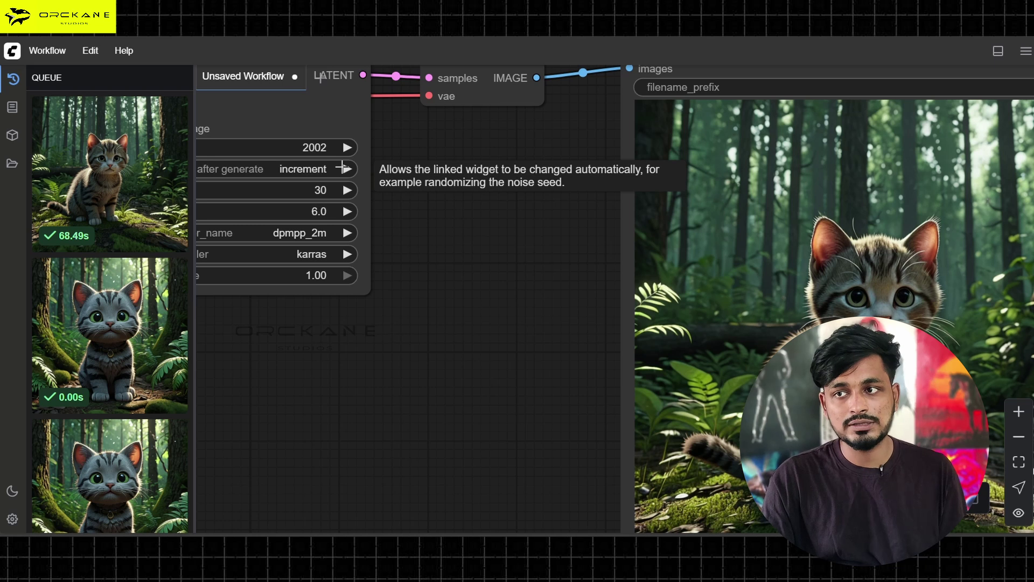
key("ctrl+Return")
key("ctrl+Return")
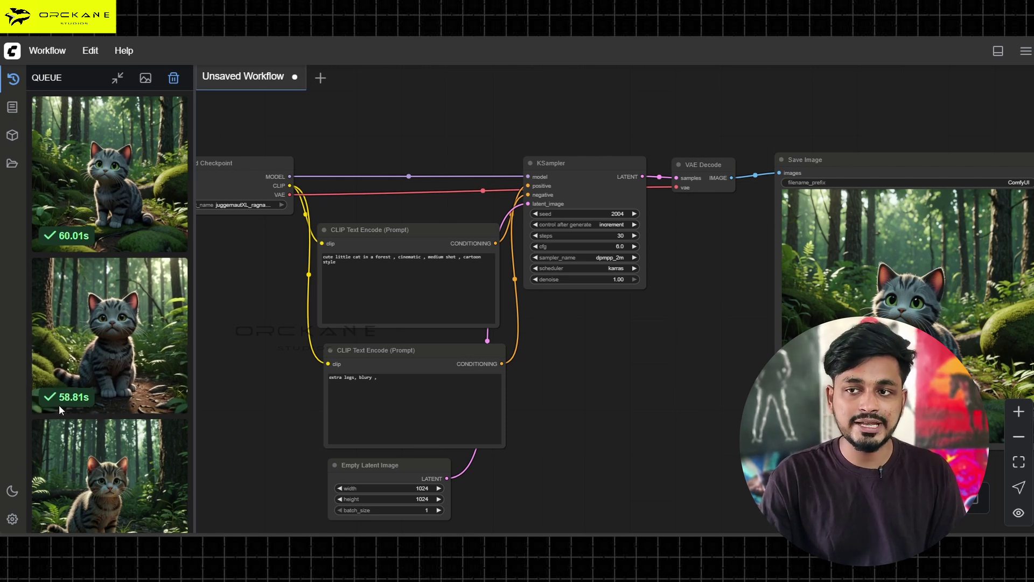
View the two newest cat images from the queue at full size and close the image viewer.
left_click(119, 160)
left_click(84, 321)
left_click(84, 321)
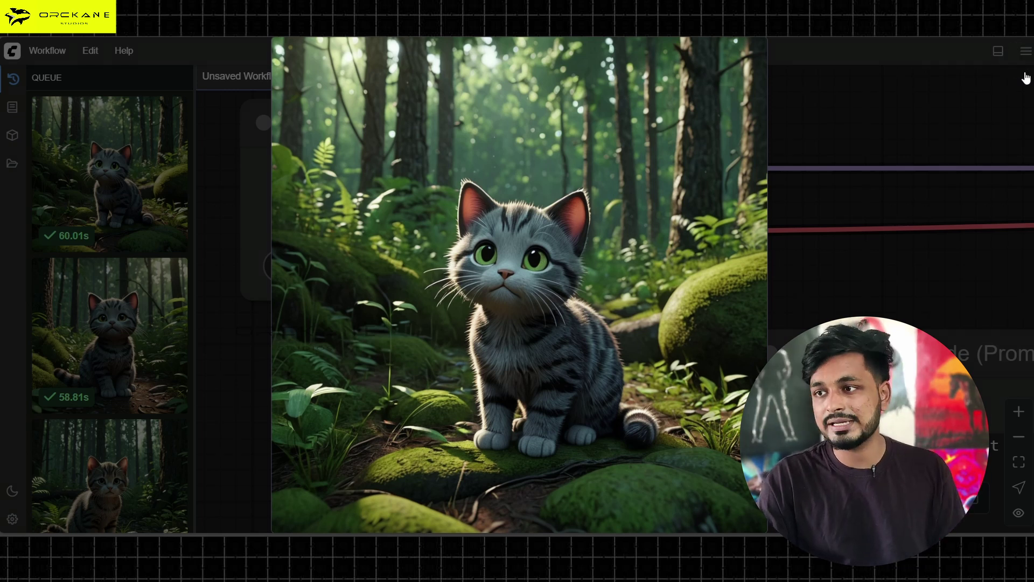
left_click(1018, 59)
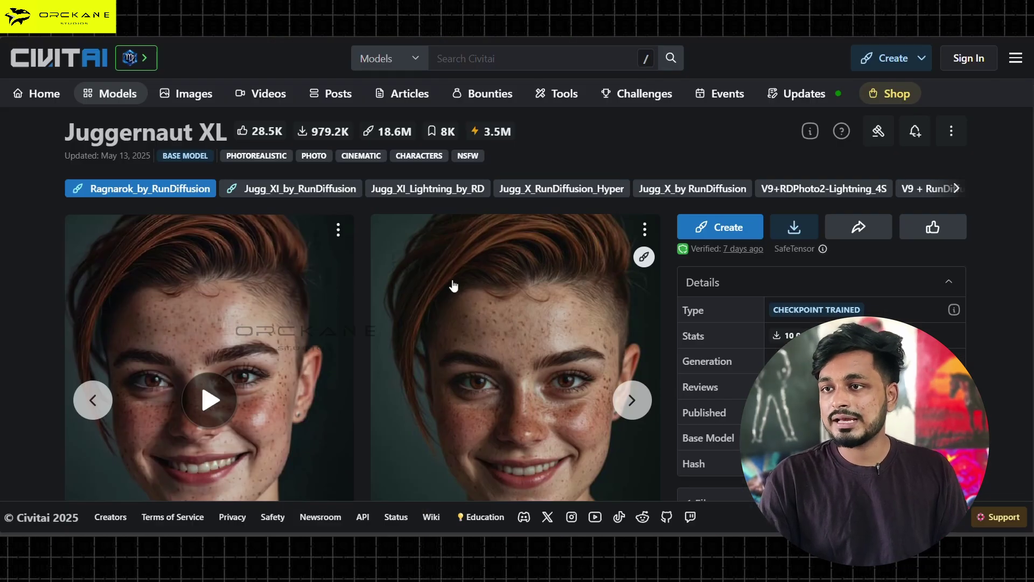
scroll(443, 304, "down", 1)
scroll(443, 303, "up", 1)
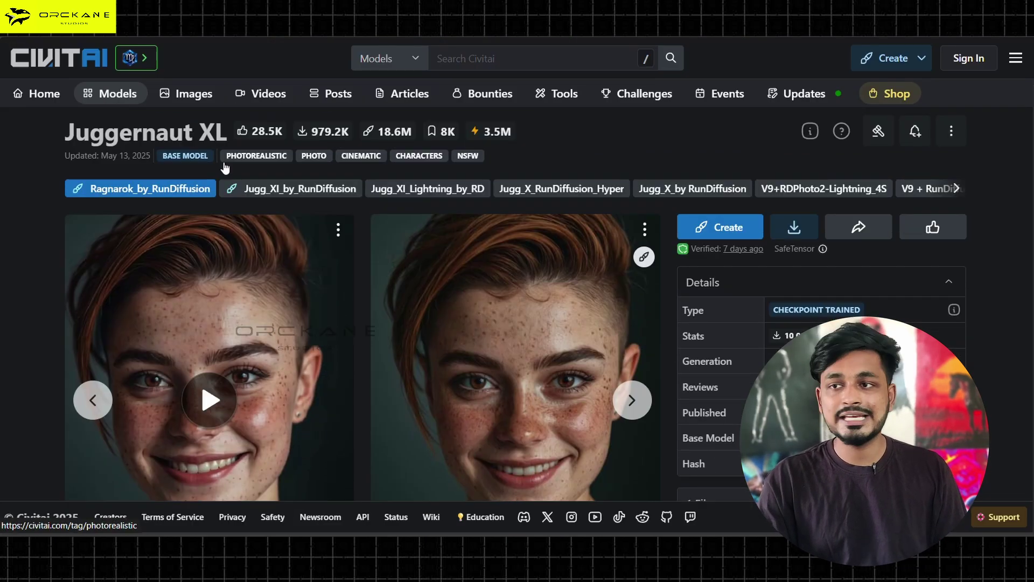
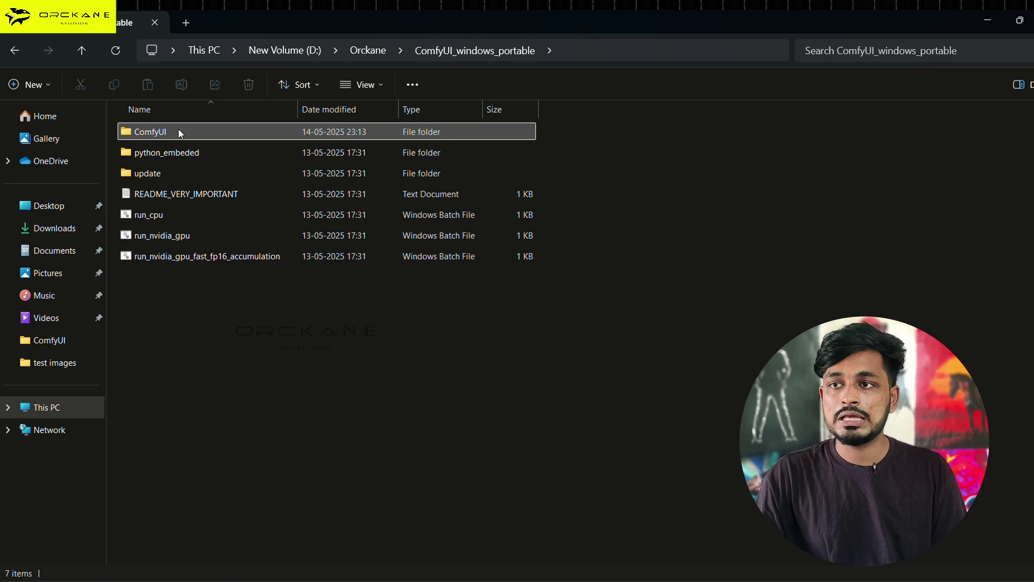
In File Explorer, go to the custom_nodes folder inside ComfyUI_windows_portable\ComfyUI and start a command prompt (cmd) in it.
double_click(179, 131)
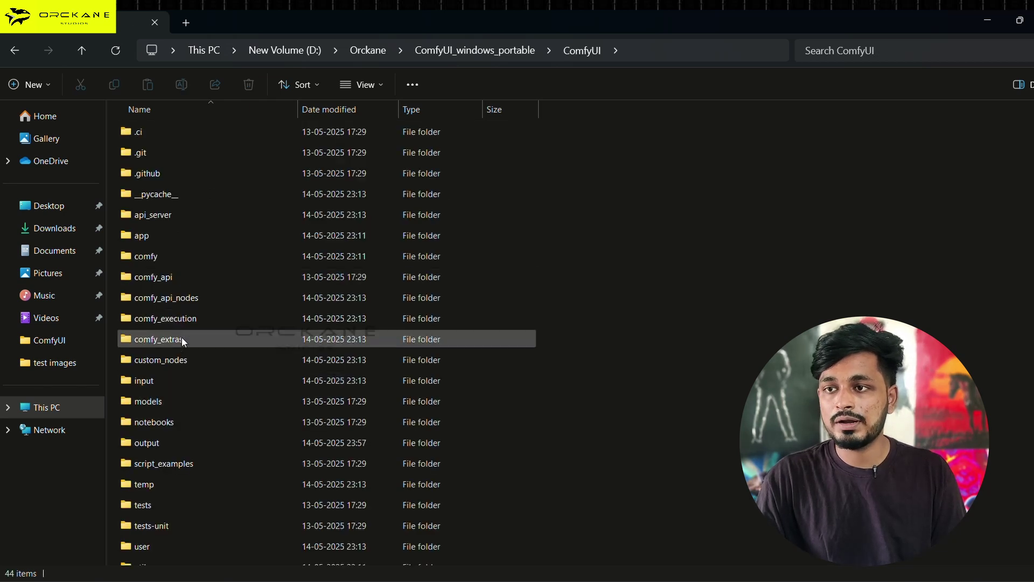
double_click(181, 361)
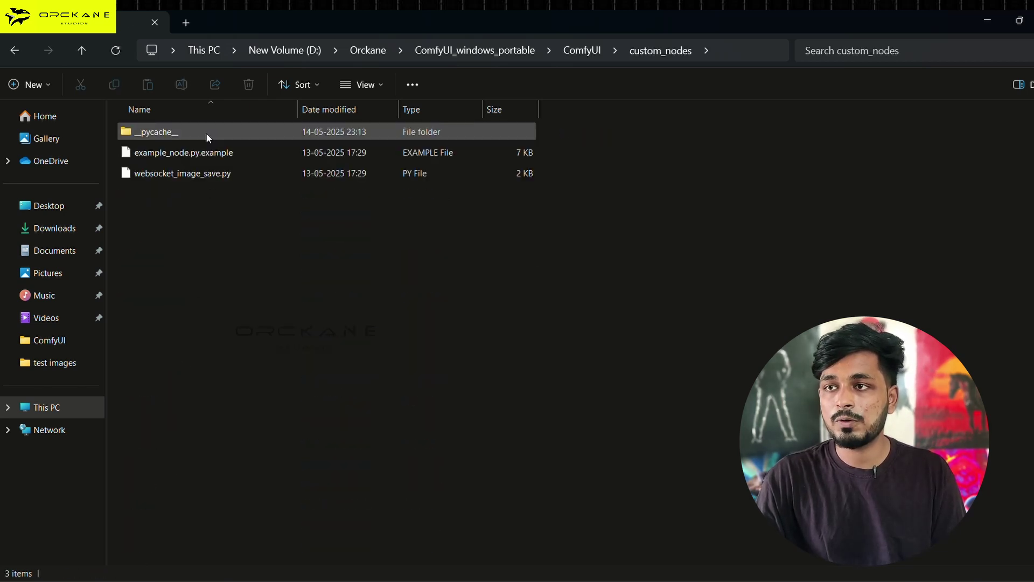
left_click(741, 59)
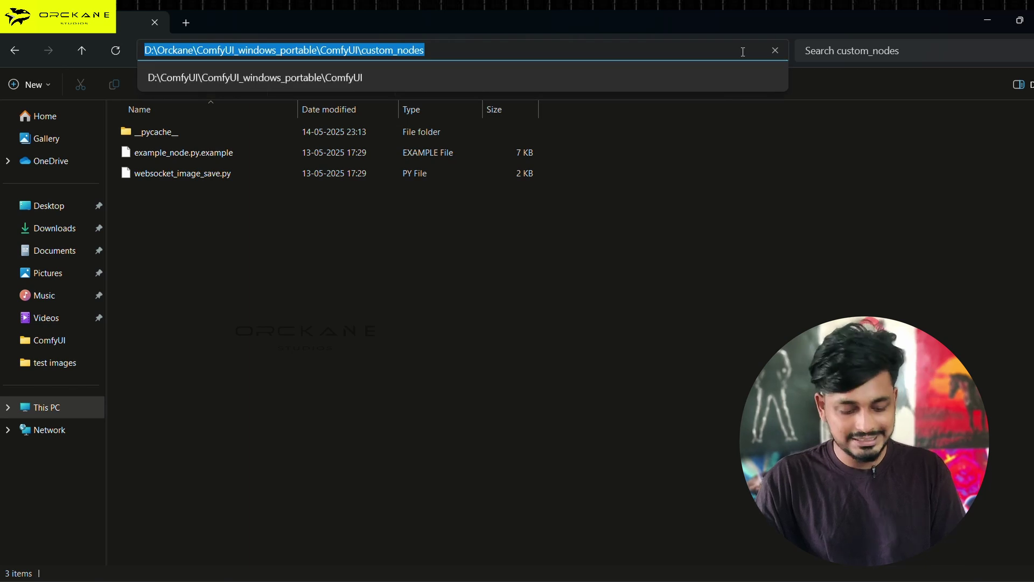
key("BackSpace")
type("cm")
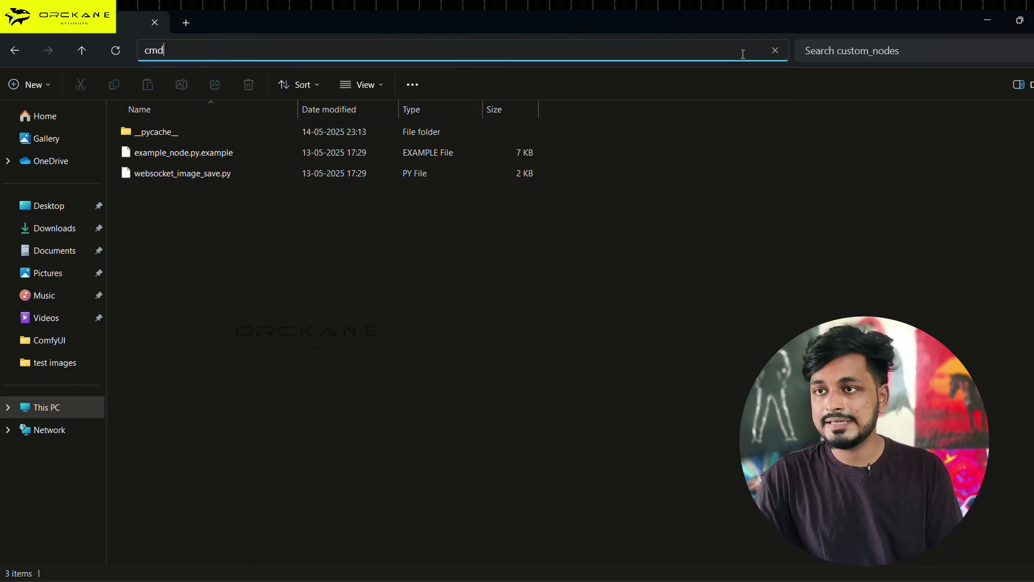
type("d")
key("Return")
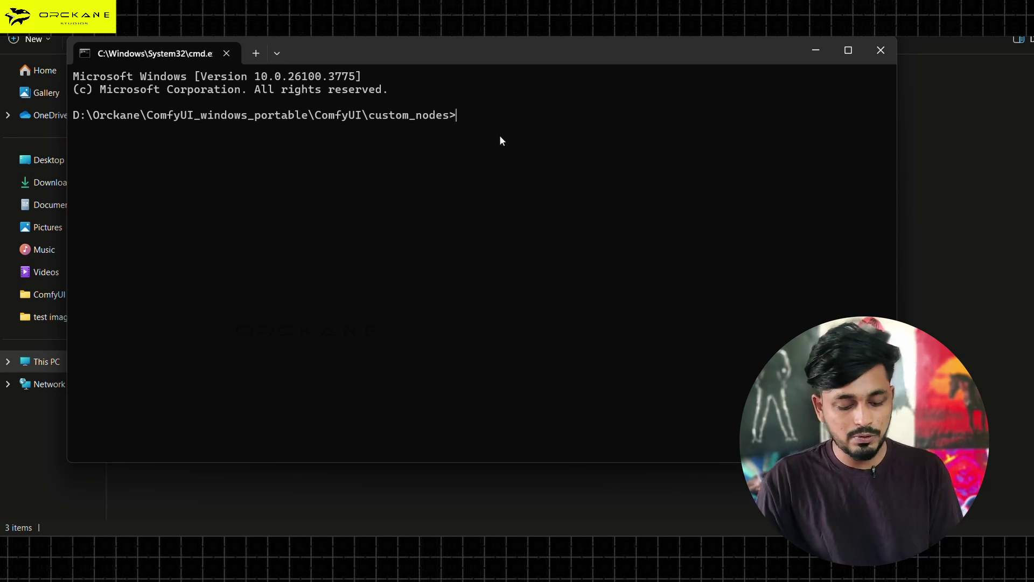
type("git clone https://github.com/ltdrdata/ComfyUI-Manager comfyui-manager")
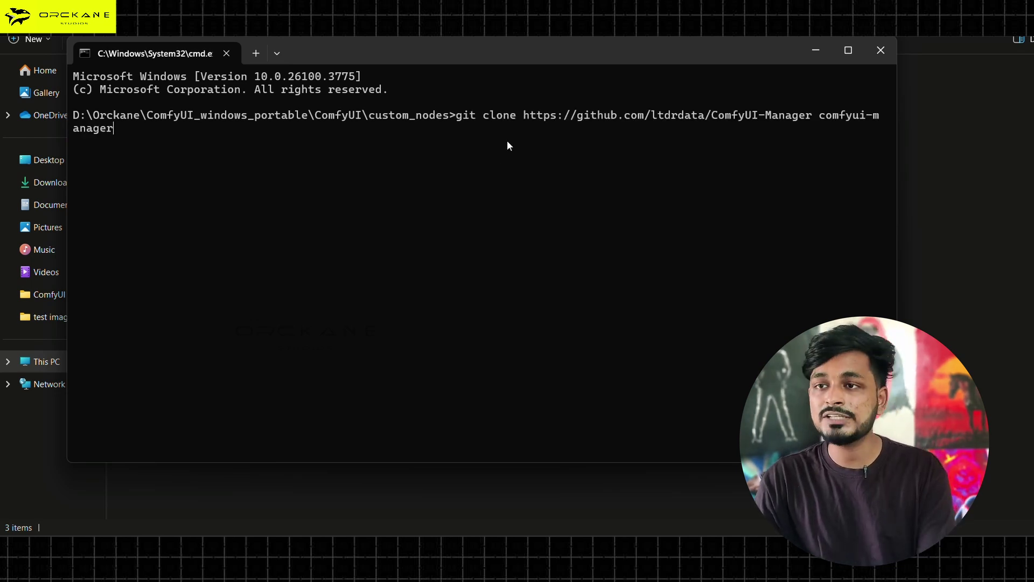
key("Return")
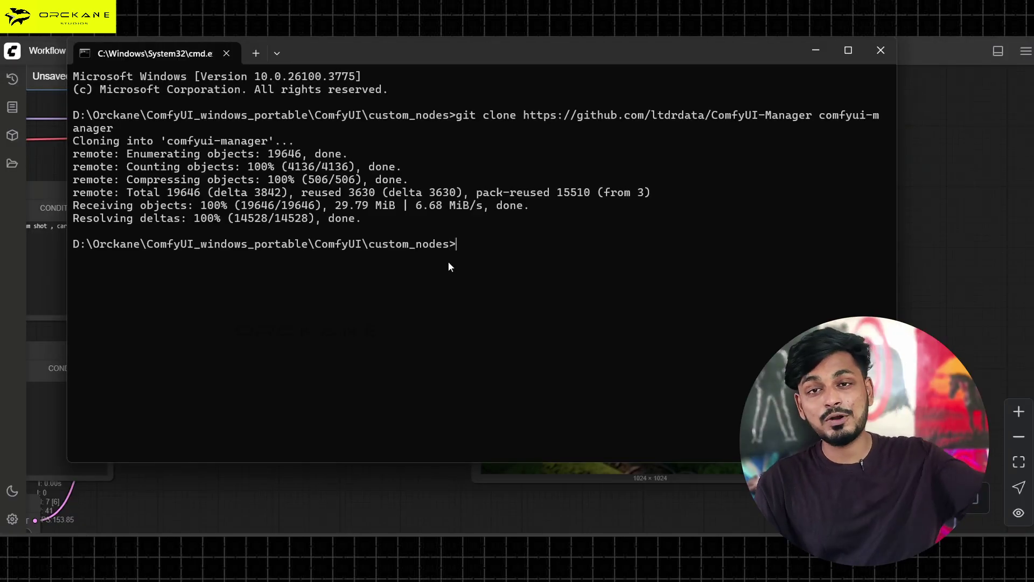
left_click(815, 54)
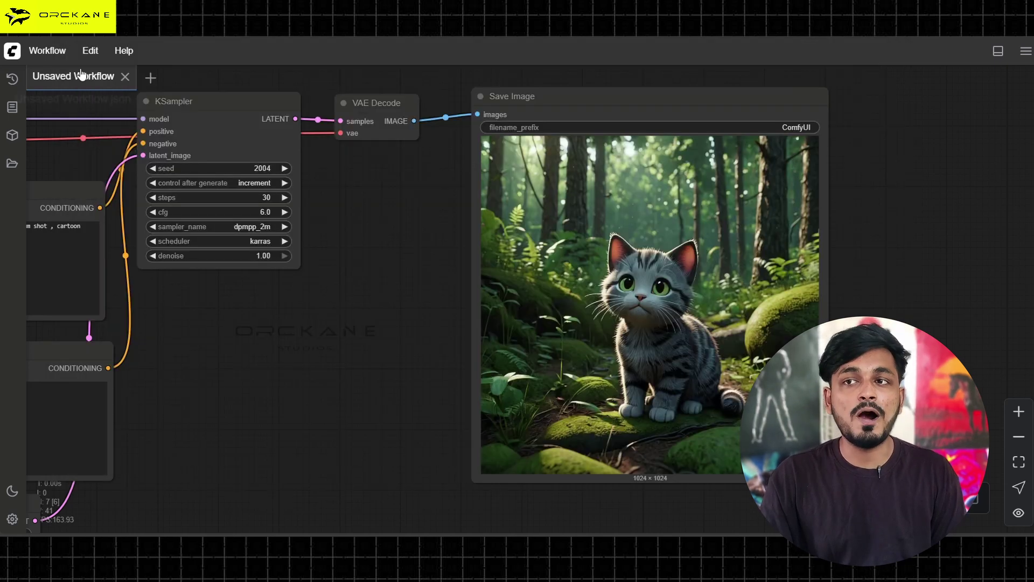
Refresh the node definitions in ComfyUI and look over the whole cat workflow.
left_click(90, 52)
left_click(117, 125)
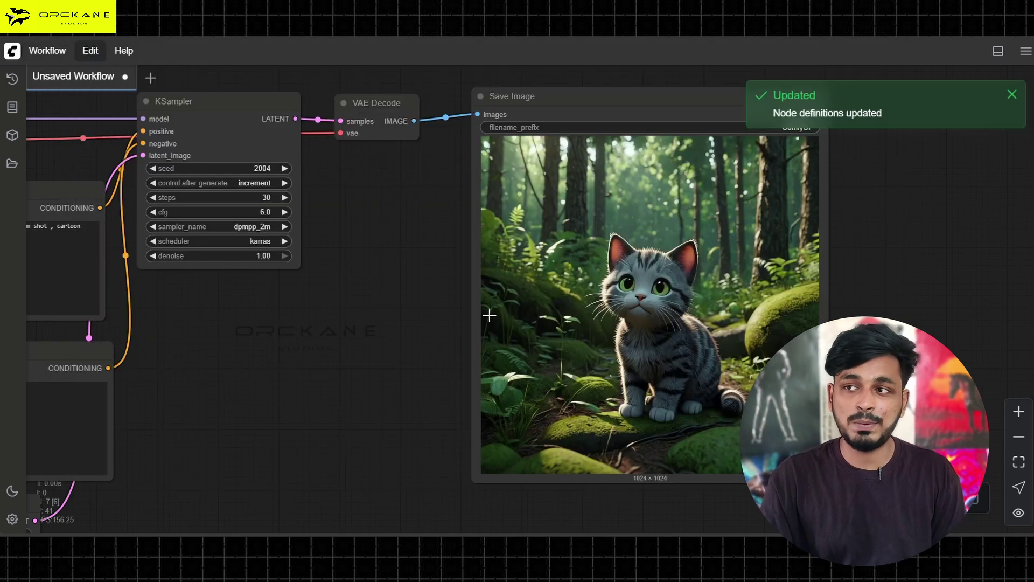
scroll(483, 325, "down", 3)
left_click_drag(415, 351, 426, 342)
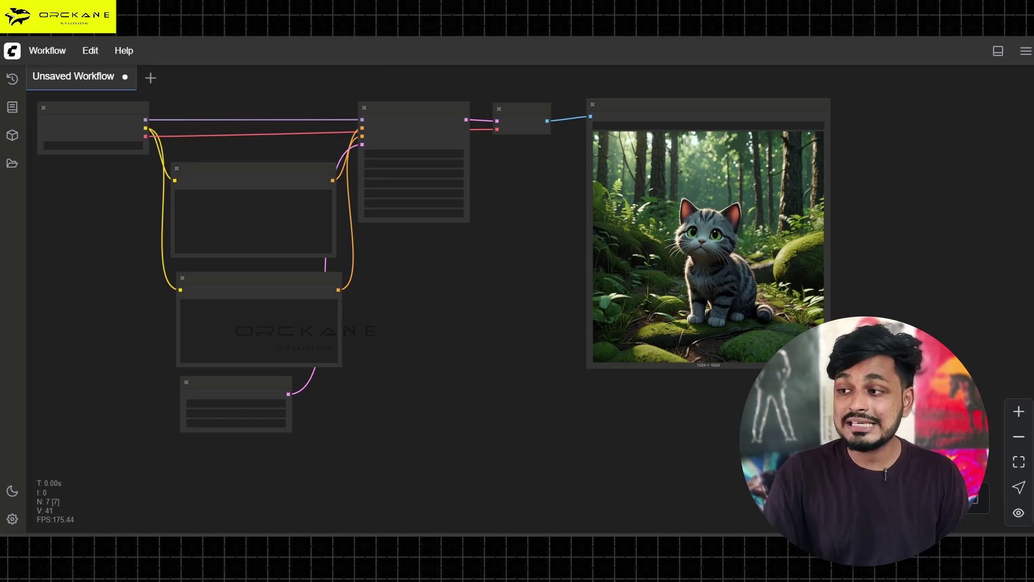
scroll(358, 204, "up", 2)
left_click_drag(441, 249, 498, 252)
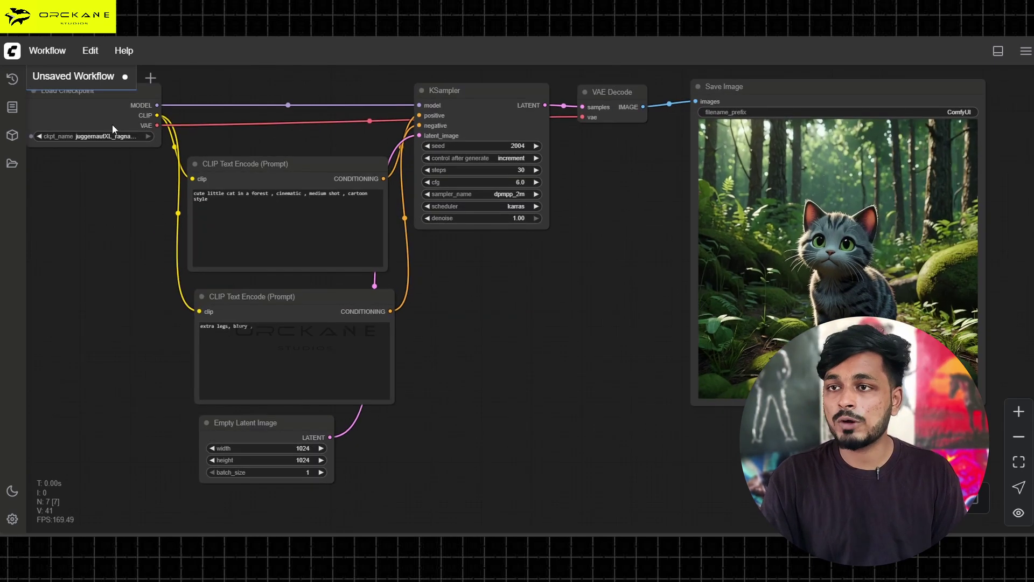
Save the workflow under the filename text-image.
left_click(36, 53)
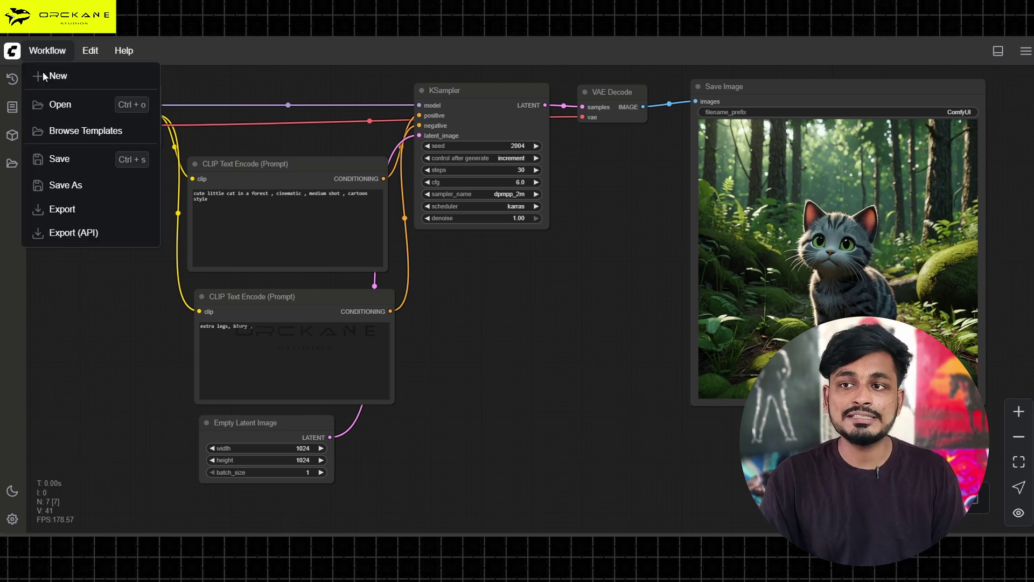
left_click(80, 157)
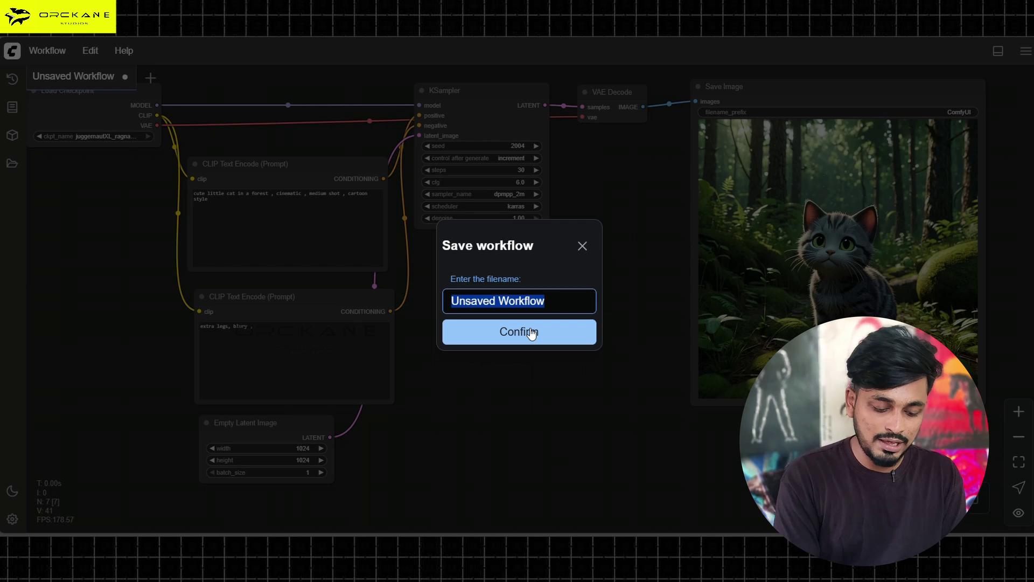
type("text")
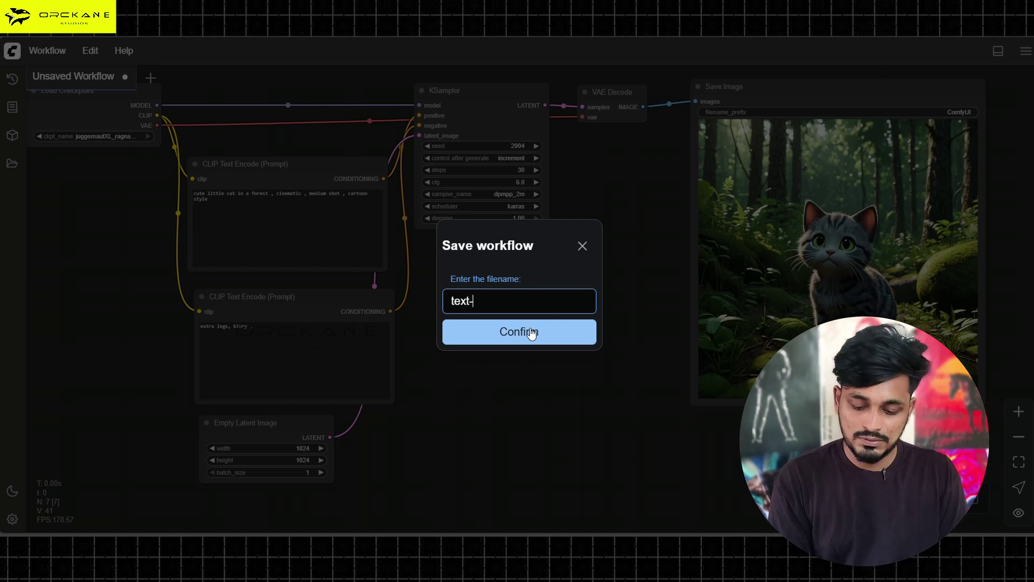
type("-image")
left_click(530, 331)
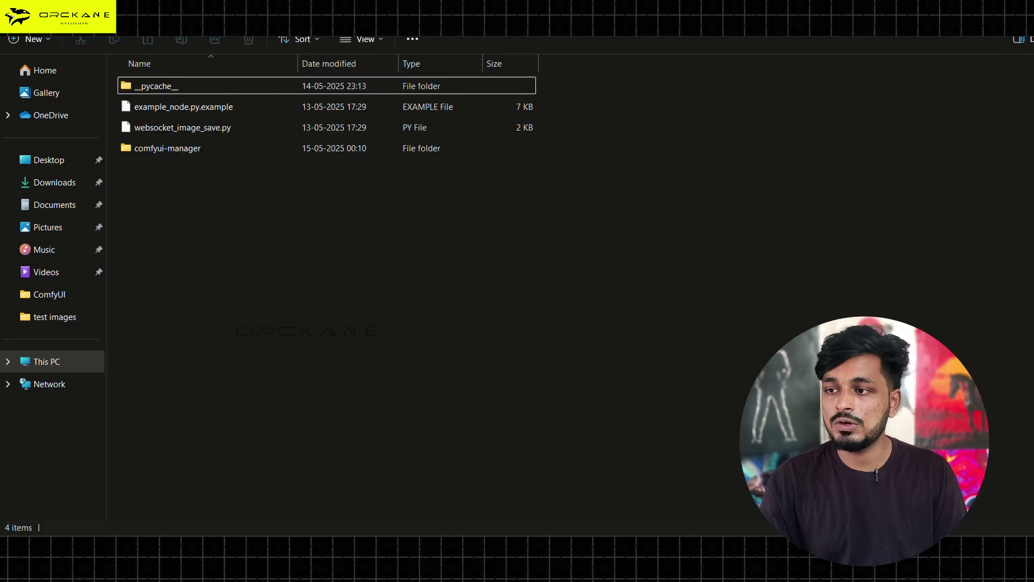
In File Explorer, go back up to the ComfyUI_windows_portable folder and start ComfyUI with the run_nvidia_gpu batch file.
key("alt+Up")
scroll(289, 282, "down", 5)
key("alt+Up")
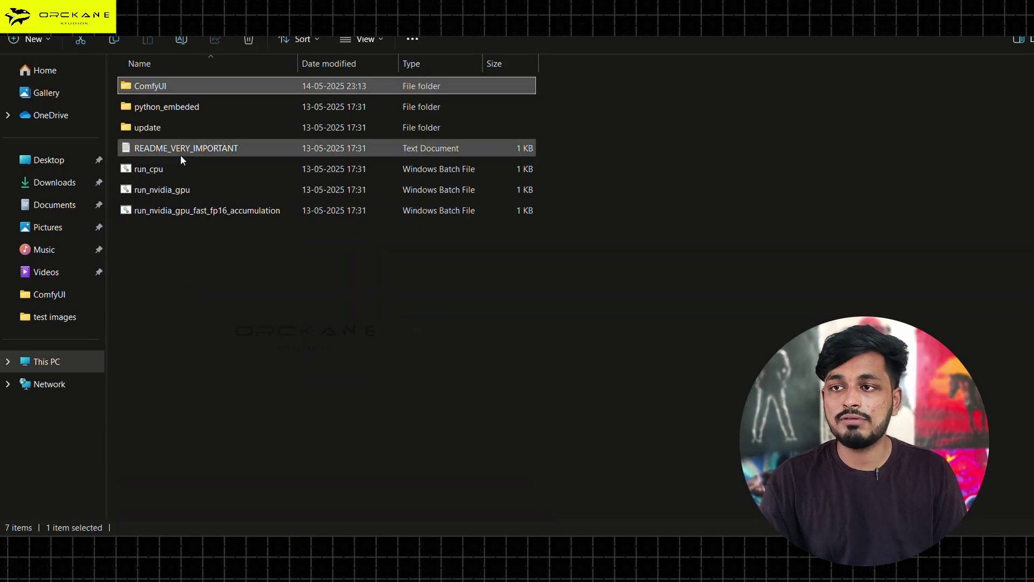
double_click(194, 189)
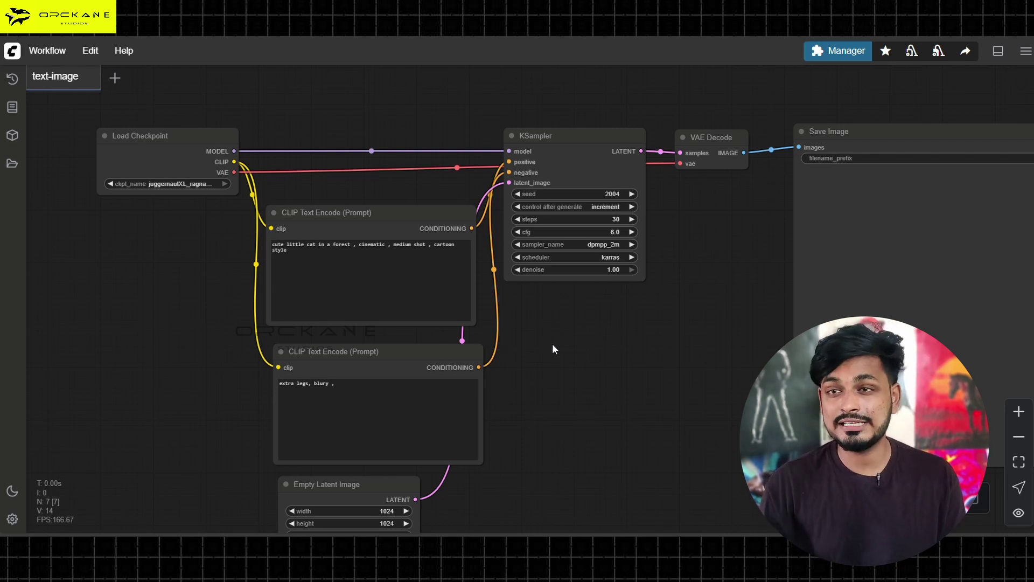
Run Update All from the ComfyUI Manager and restart ComfyUI to apply the updates.
key(".")
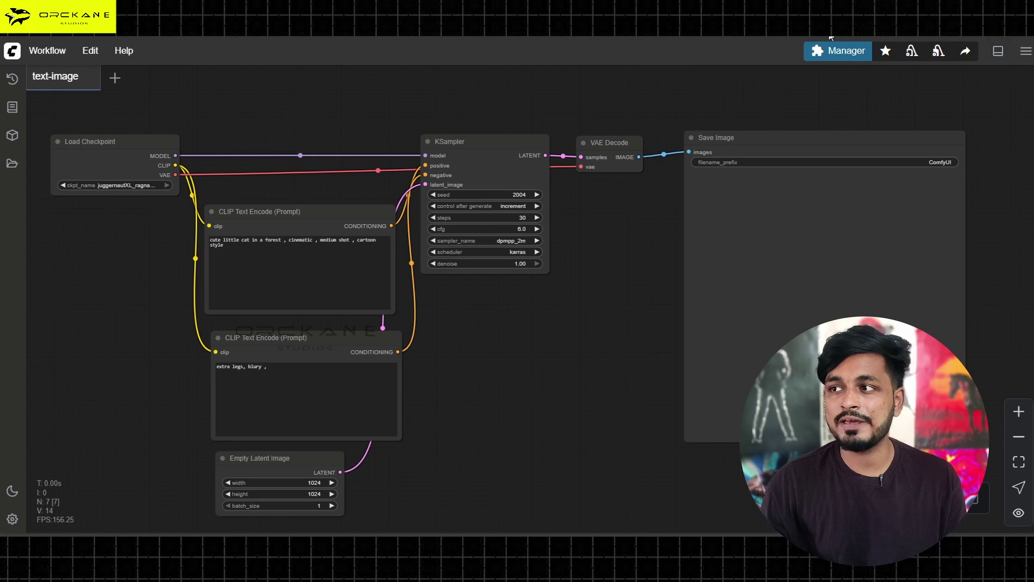
left_click(835, 50)
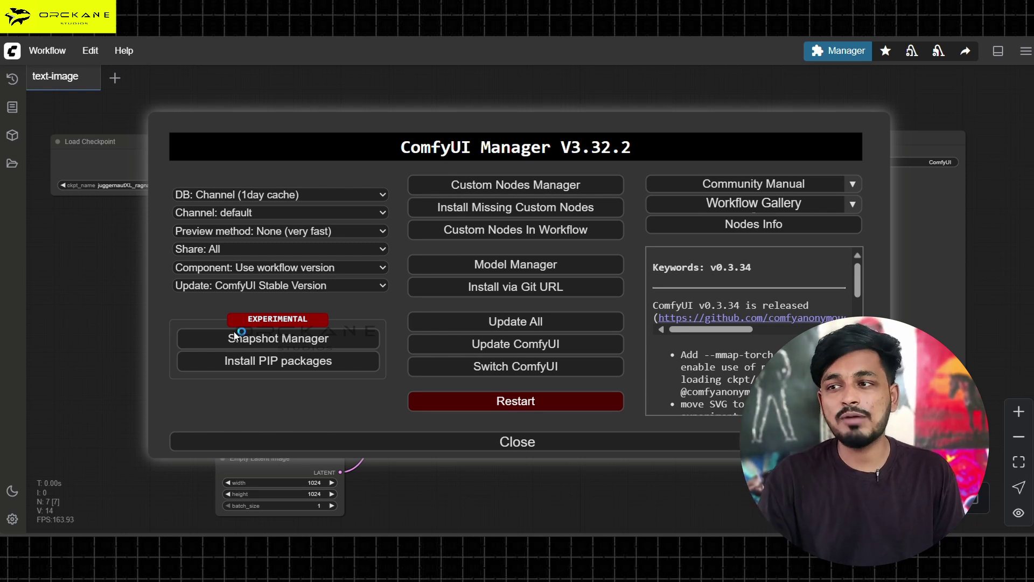
left_click(533, 323)
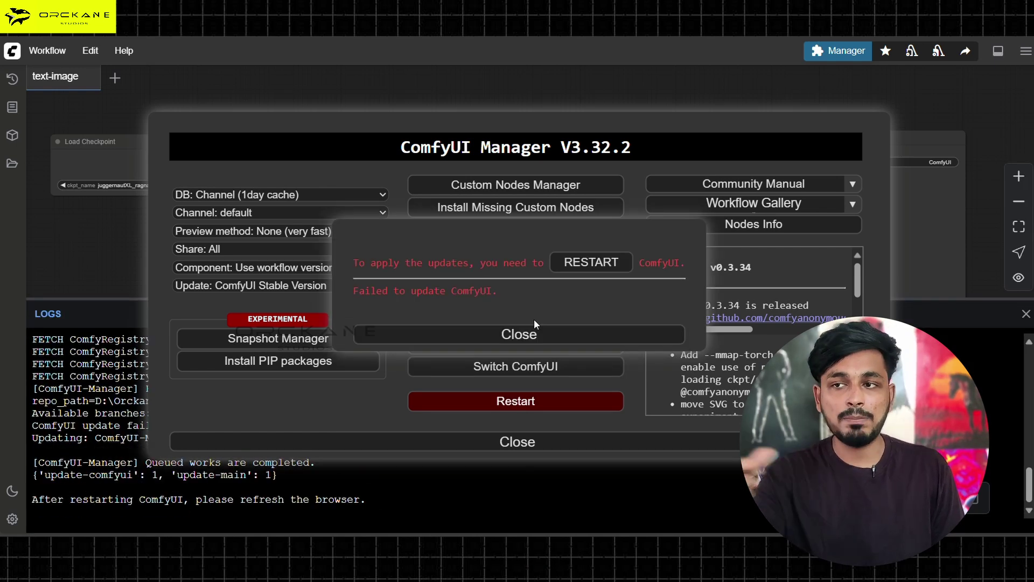
left_click(591, 263)
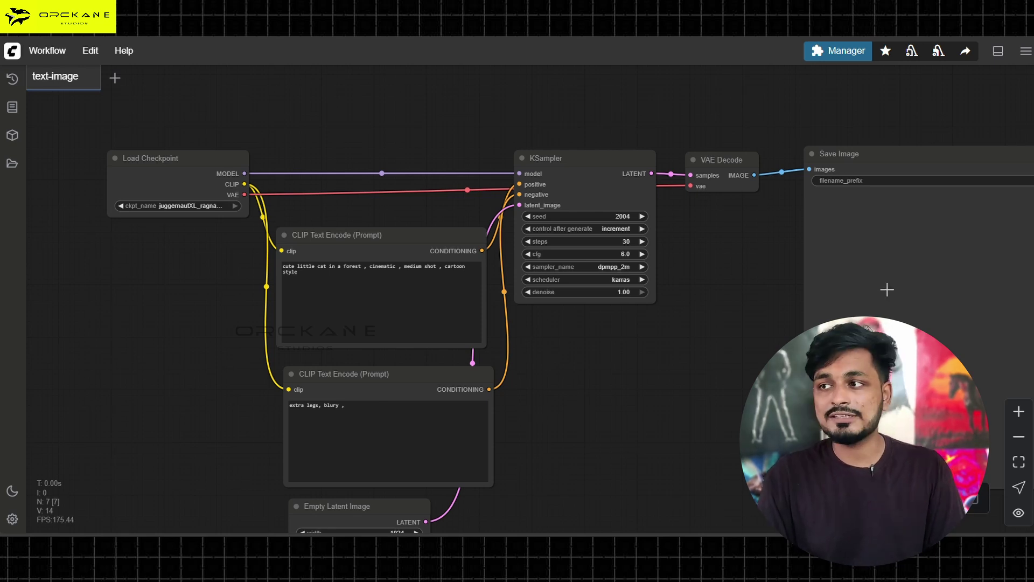
Find "janus pro" in the Custom Nodes Manager and install the nightly version of ComfyUI-Janus-Pro.
left_click(837, 52)
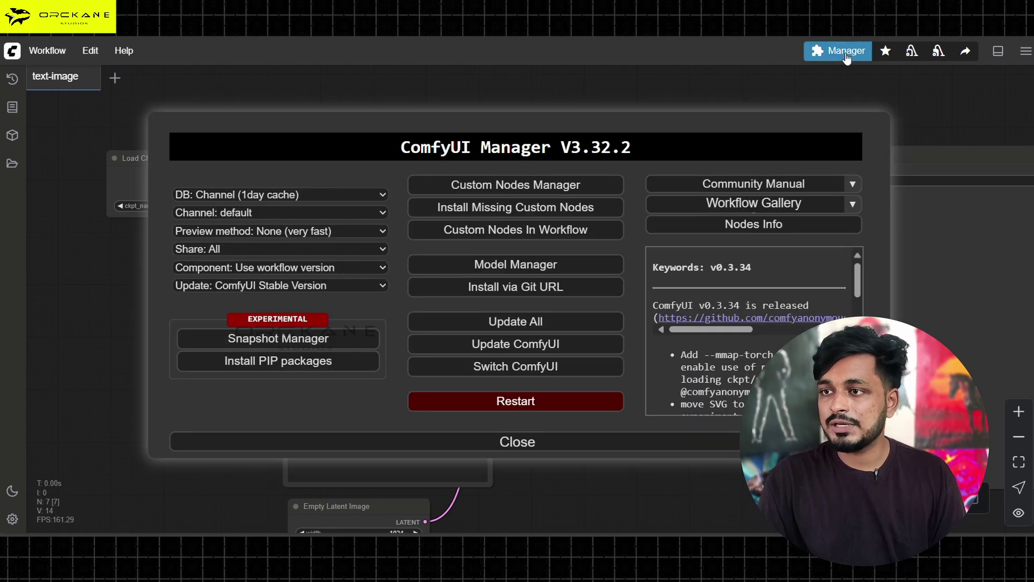
left_click(551, 186)
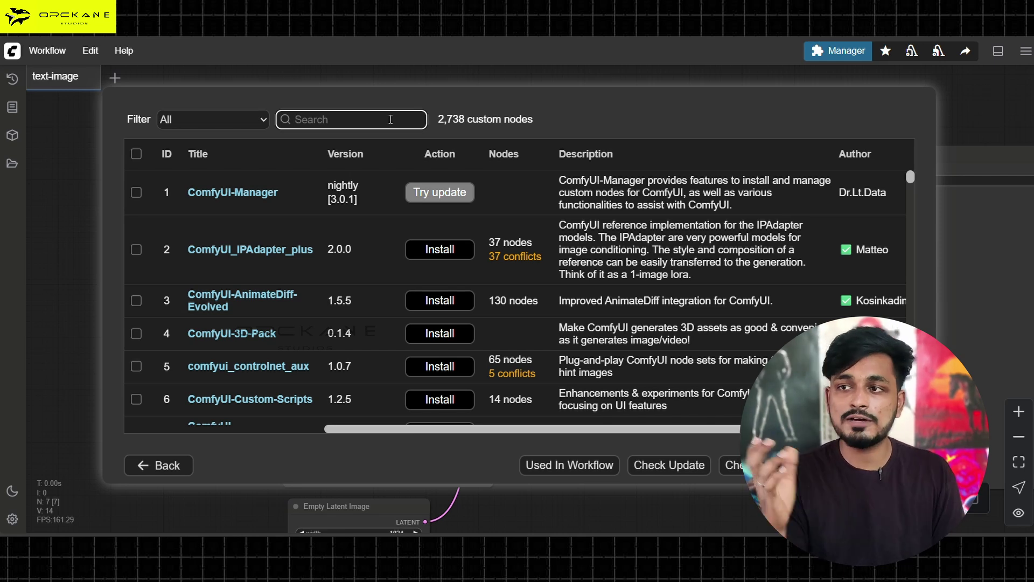
type("janu")
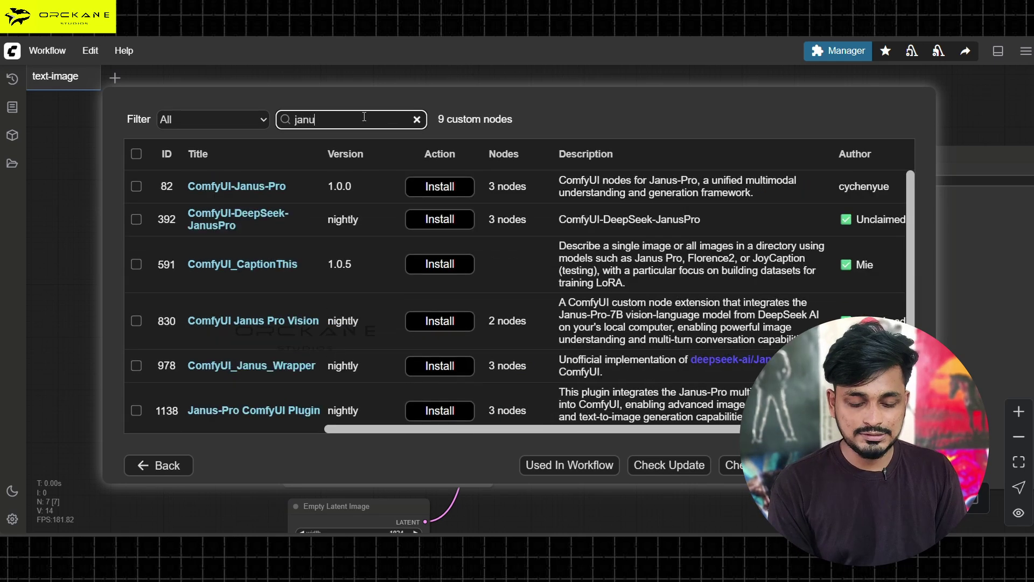
type("s pro")
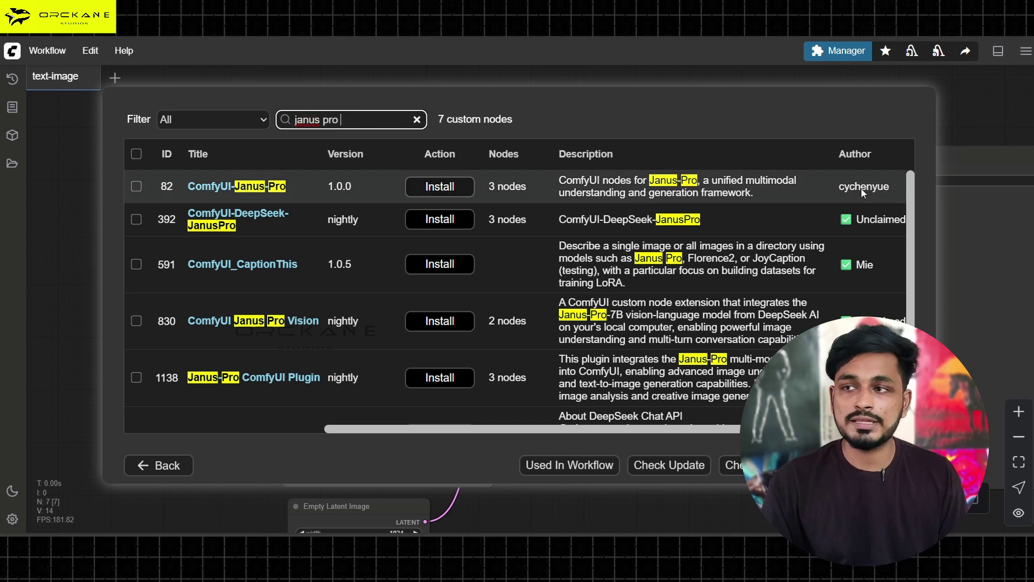
left_click(456, 193)
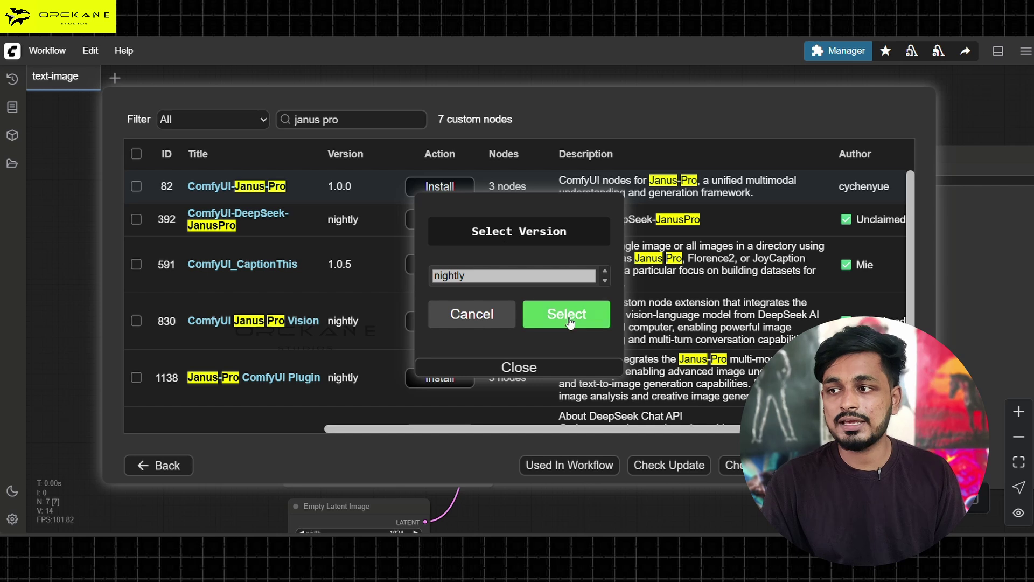
left_click(566, 319)
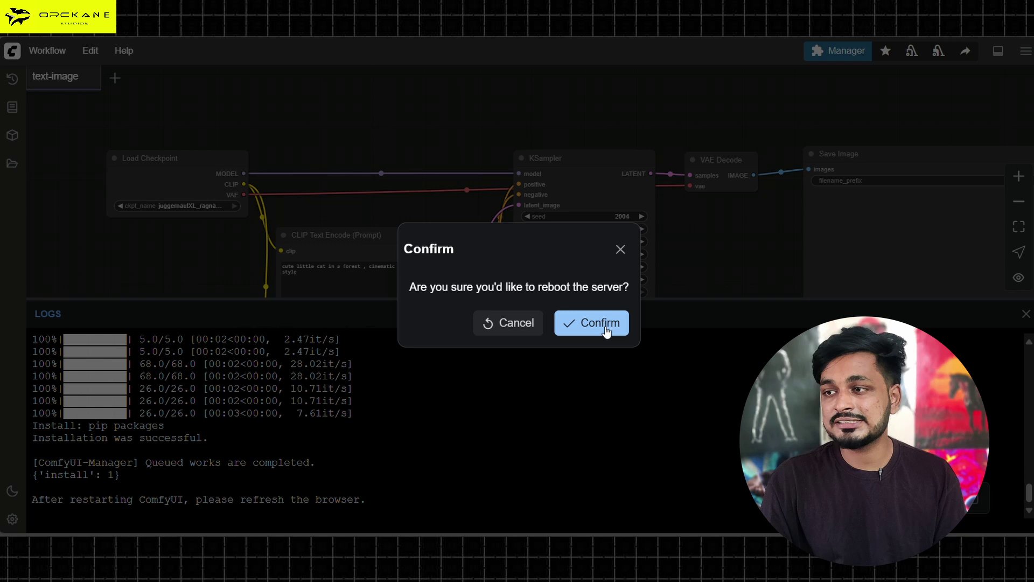
Confirm the server reboot and add a Janus Model Loader node on the empty canvas above and beside the Load Checkpoint node.
left_click(598, 323)
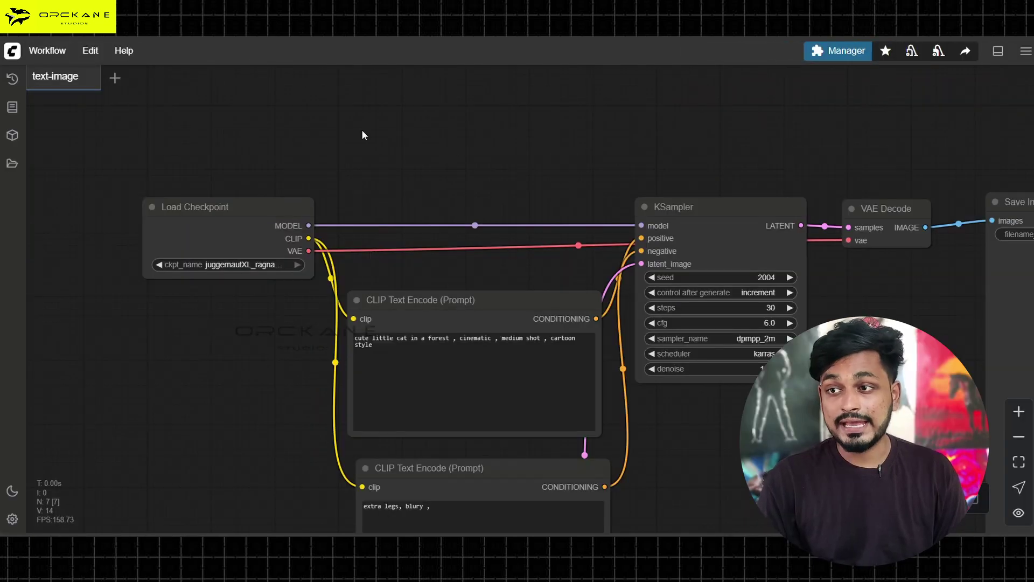
scroll(373, 241, "down", 3)
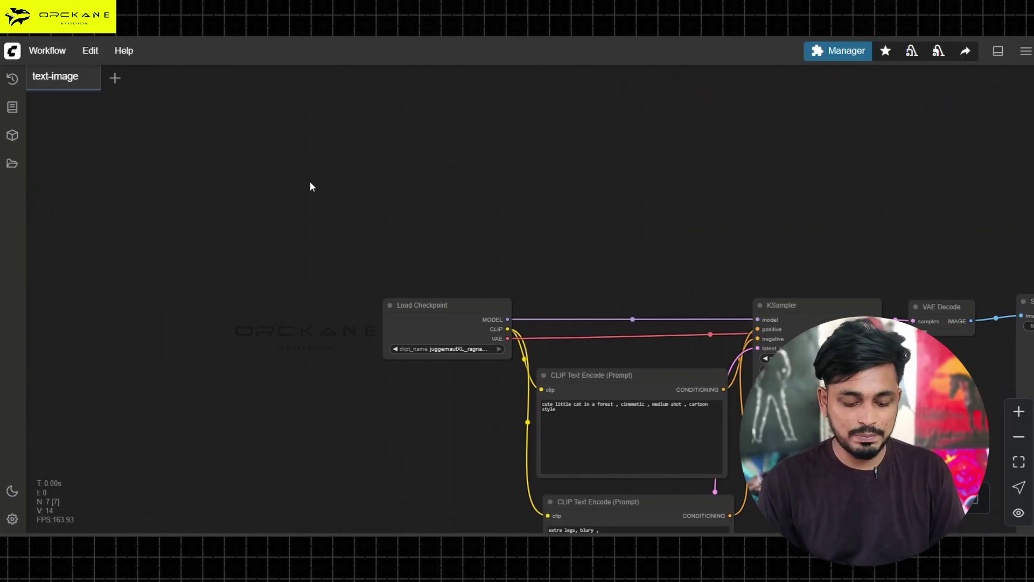
double_click(310, 183)
type("janu")
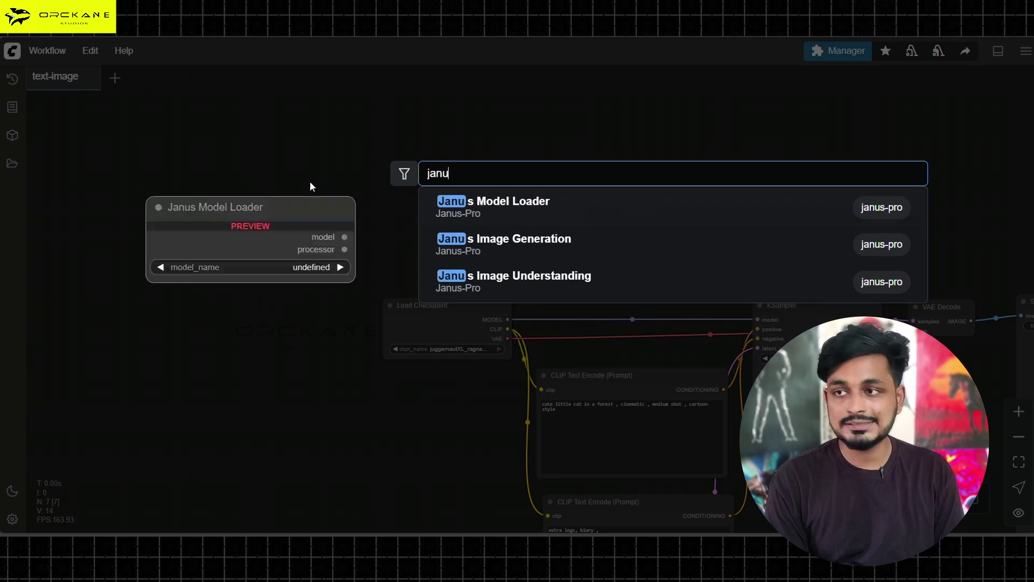
type("s")
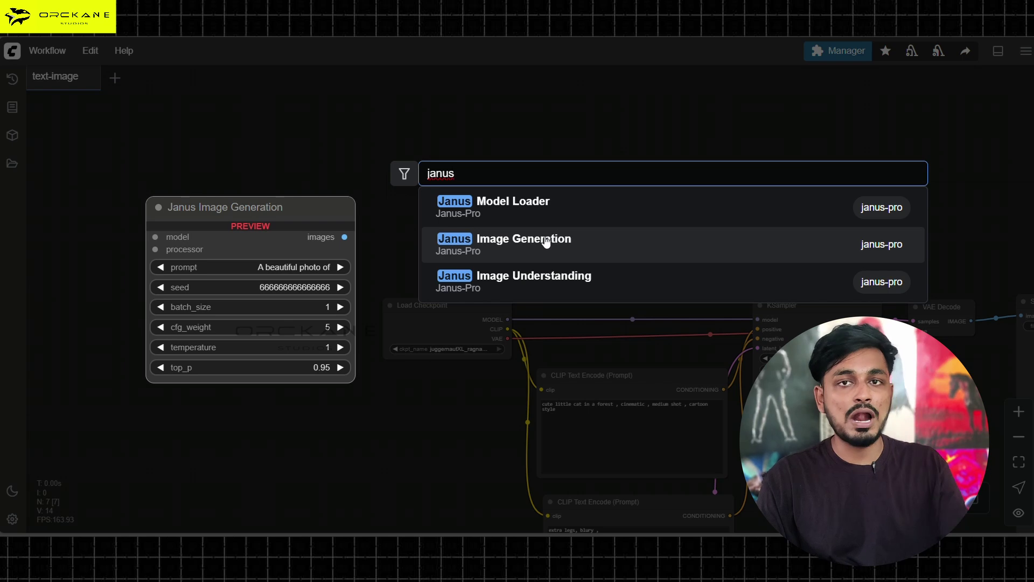
left_click(551, 208)
left_click_drag(407, 177, 244, 162)
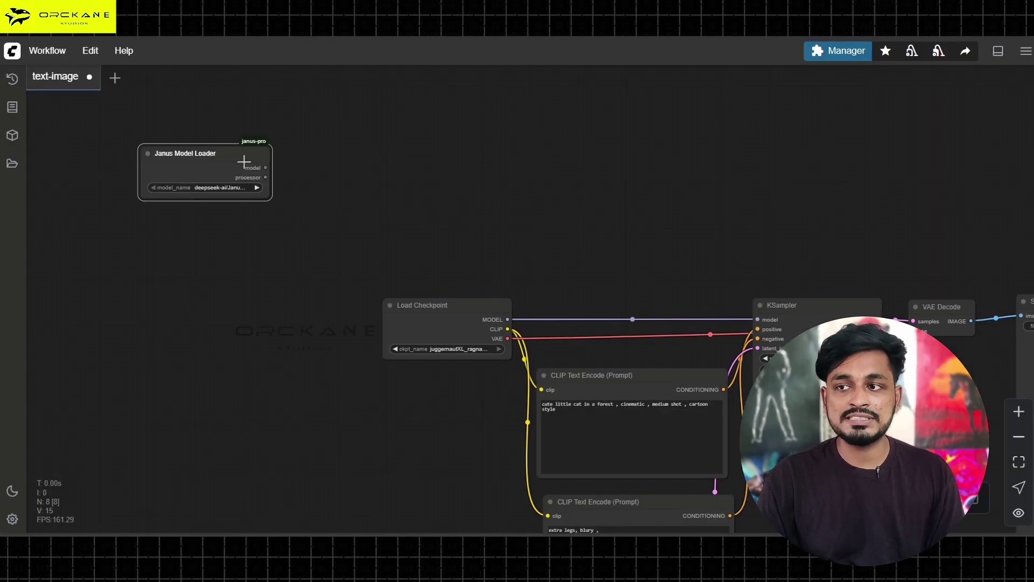
Add a Janus Image Generation node and a Janus Image Understanding node to the canvas near the Janus Model Loader.
double_click(438, 166)
type("jan")
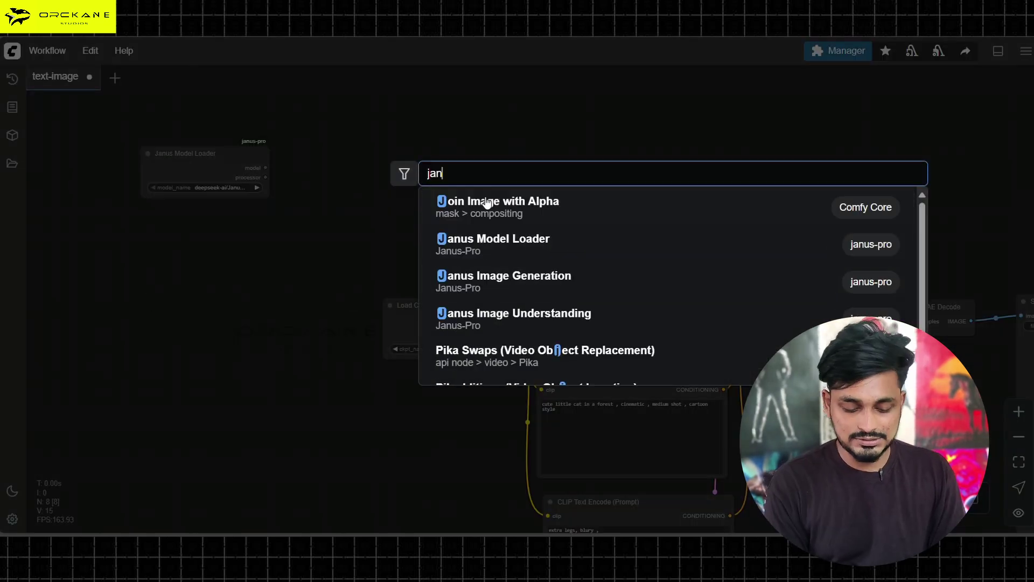
type("us")
left_click(496, 240)
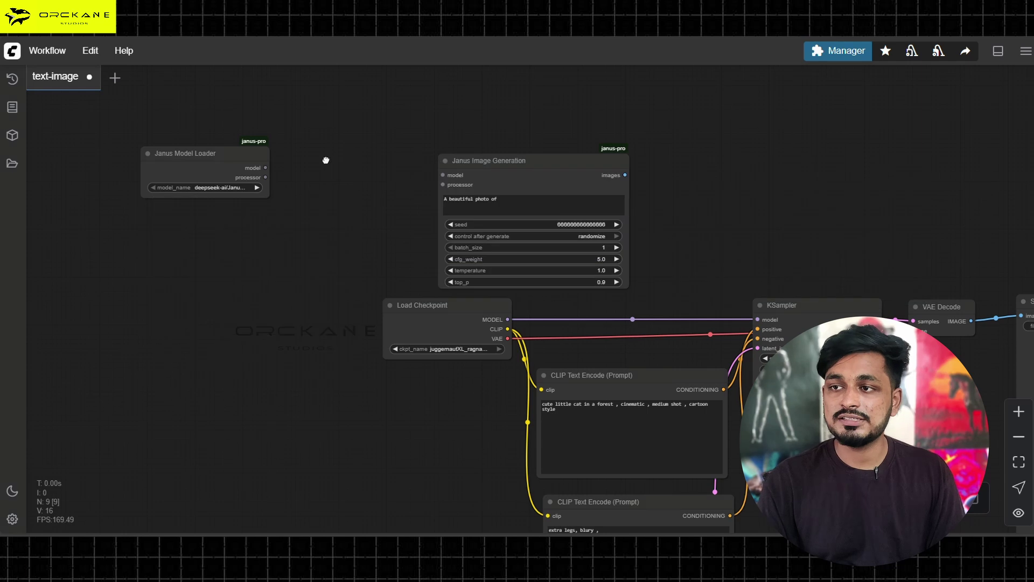
double_click(325, 160)
type("januis")
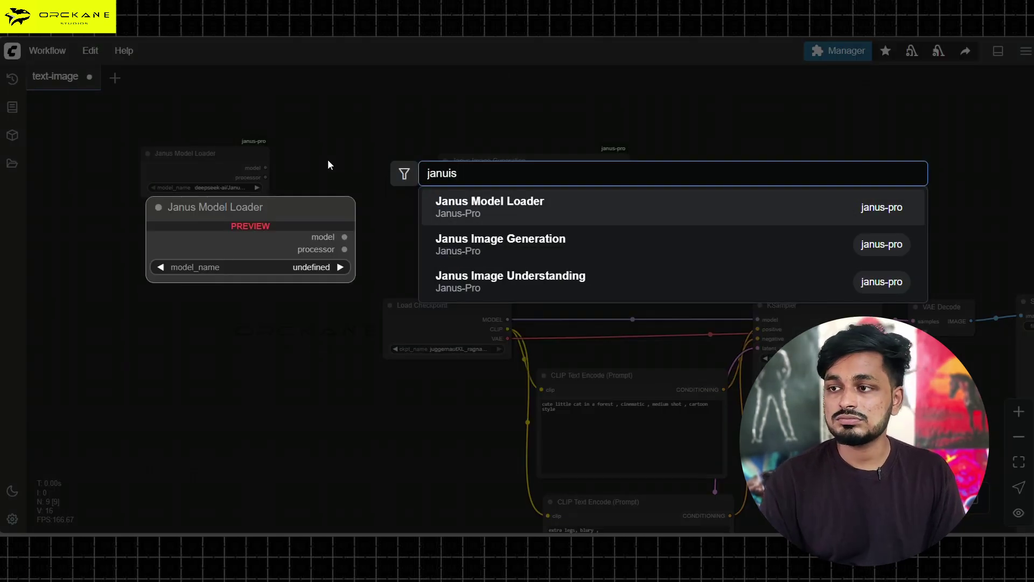
left_click(510, 277)
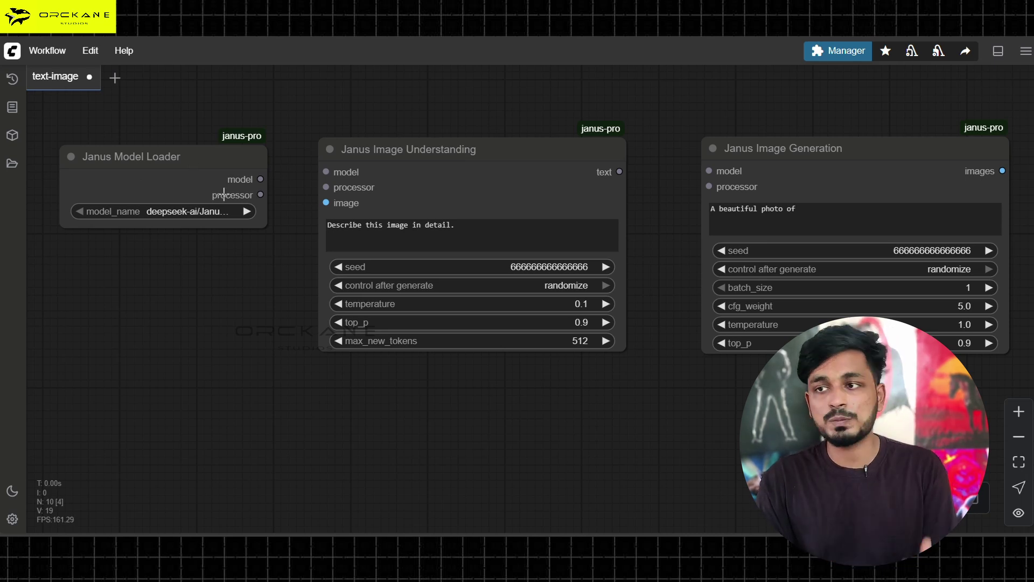
left_click(428, 149)
scroll(464, 178, "up", 1)
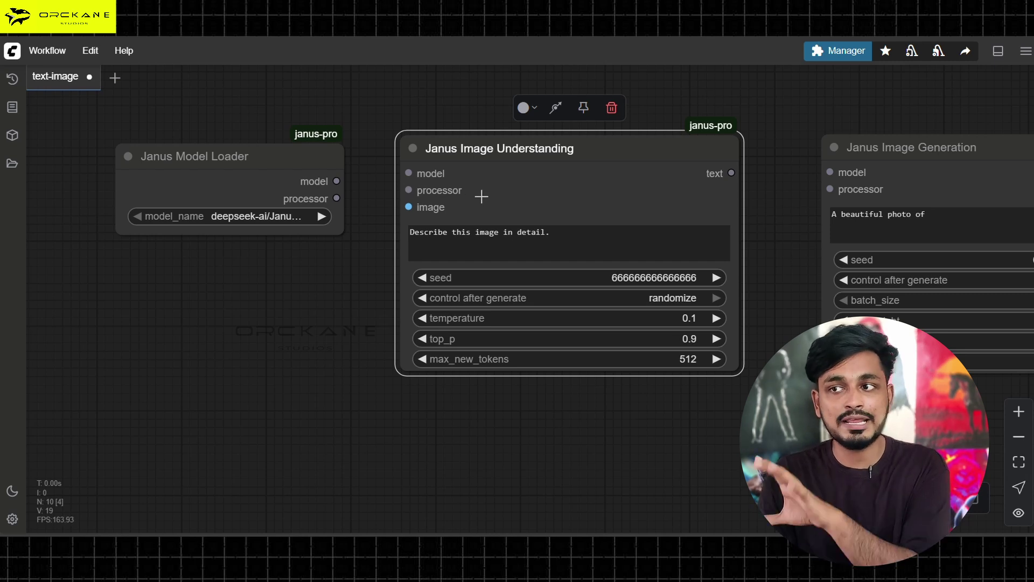
left_click(298, 176)
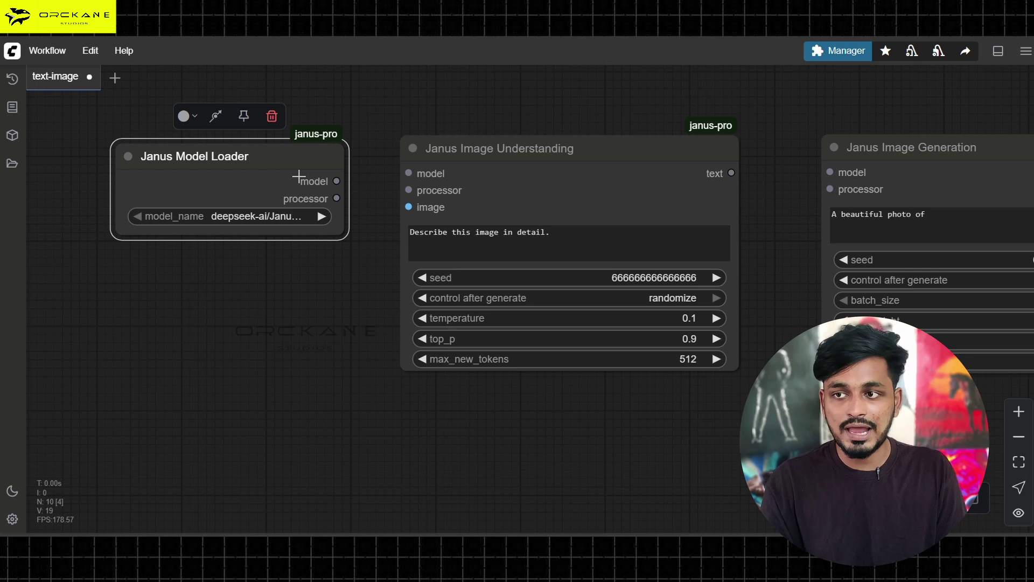
left_click(348, 310)
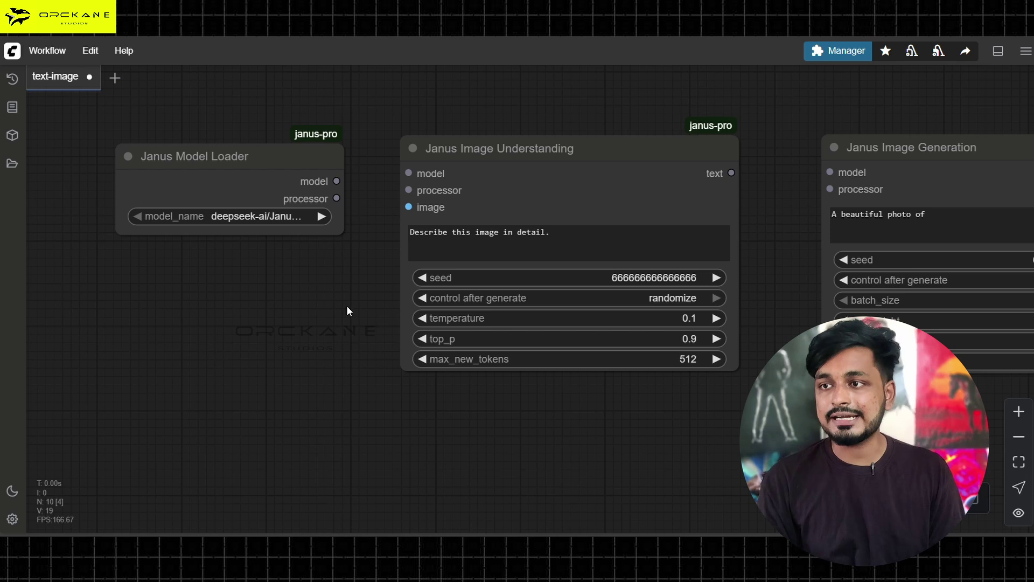
In File Explorer, go into ComfyUI\models inside the ComfyUI_windows_portable folder and create a new folder named Janus-Pro.
mouse_move(536, 521)
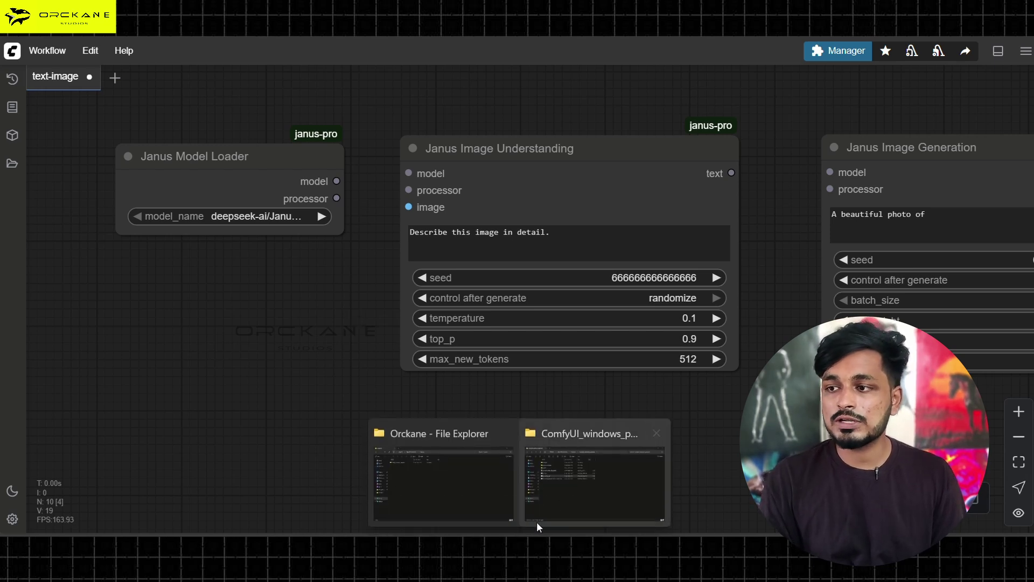
left_click(567, 493)
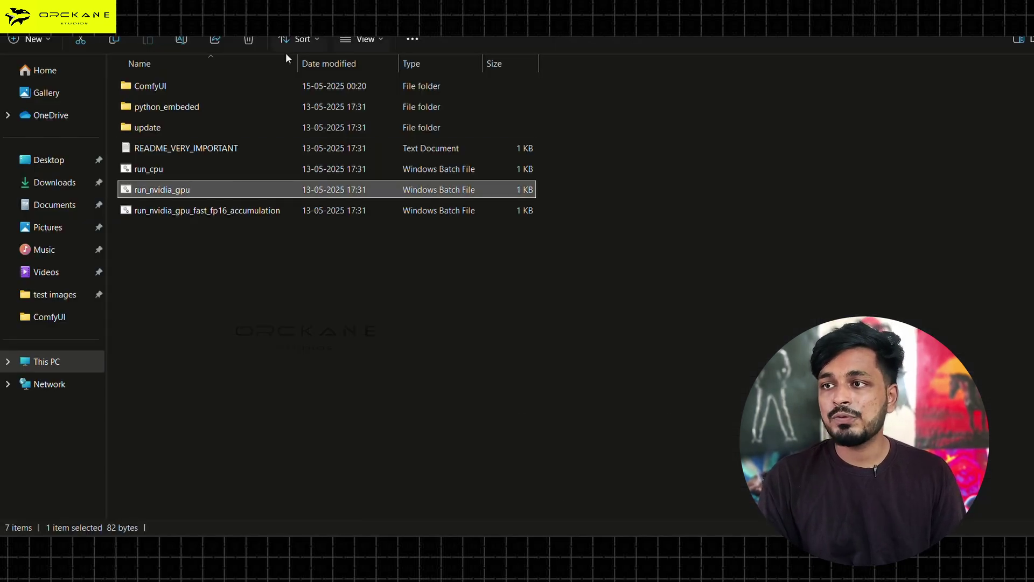
double_click(167, 92)
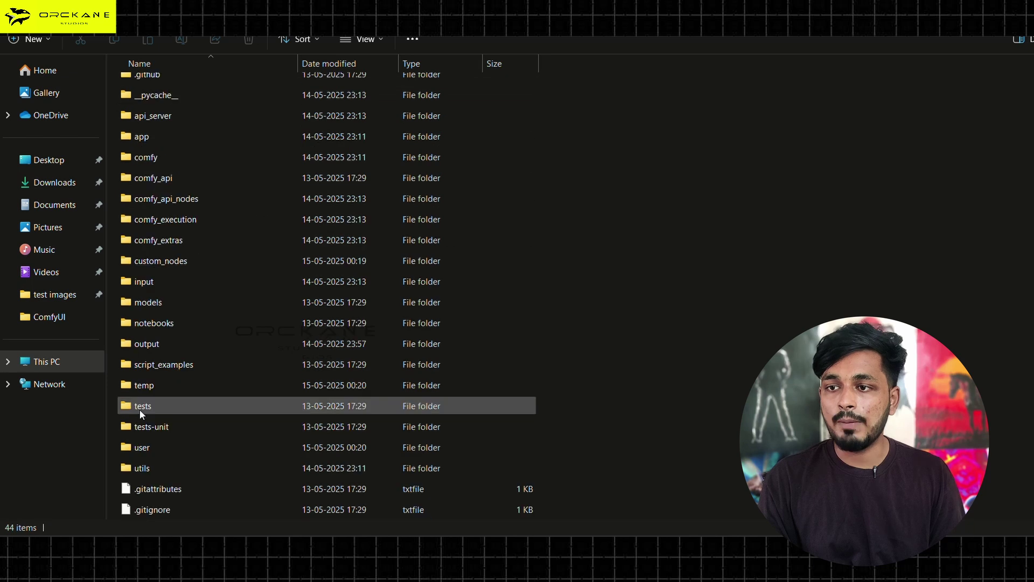
double_click(169, 305)
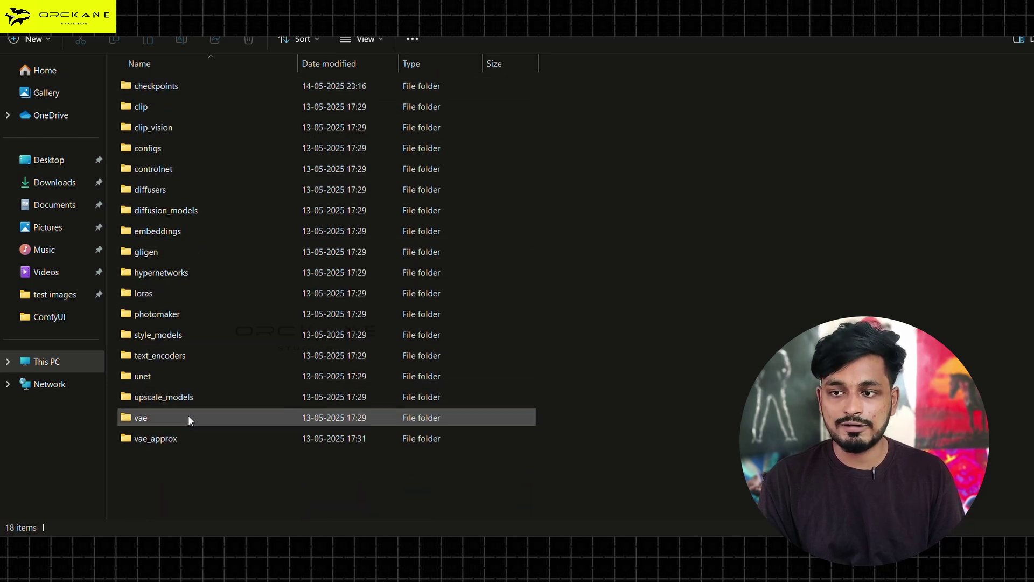
key("ctrl+shift+n")
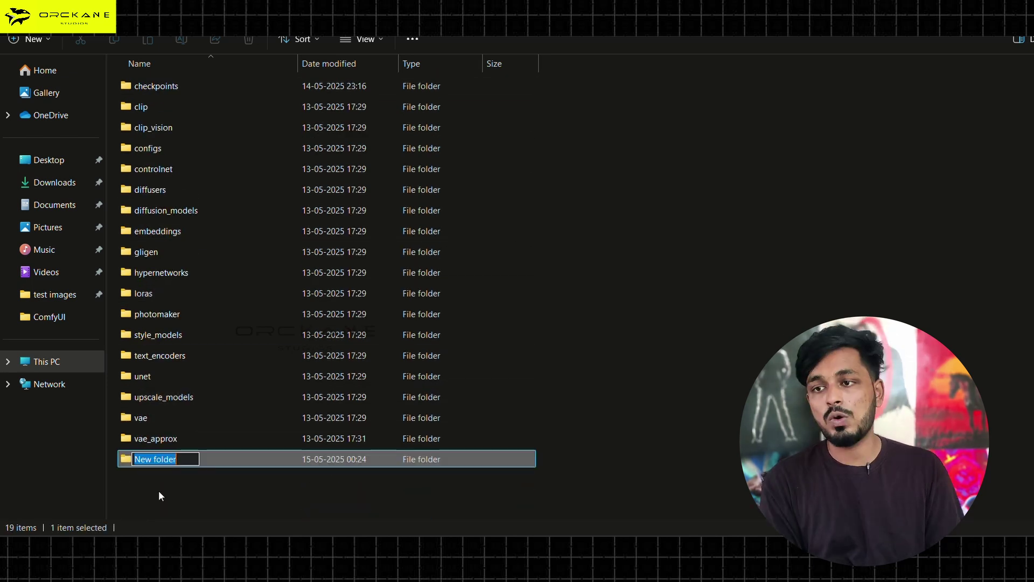
type("Janus-")
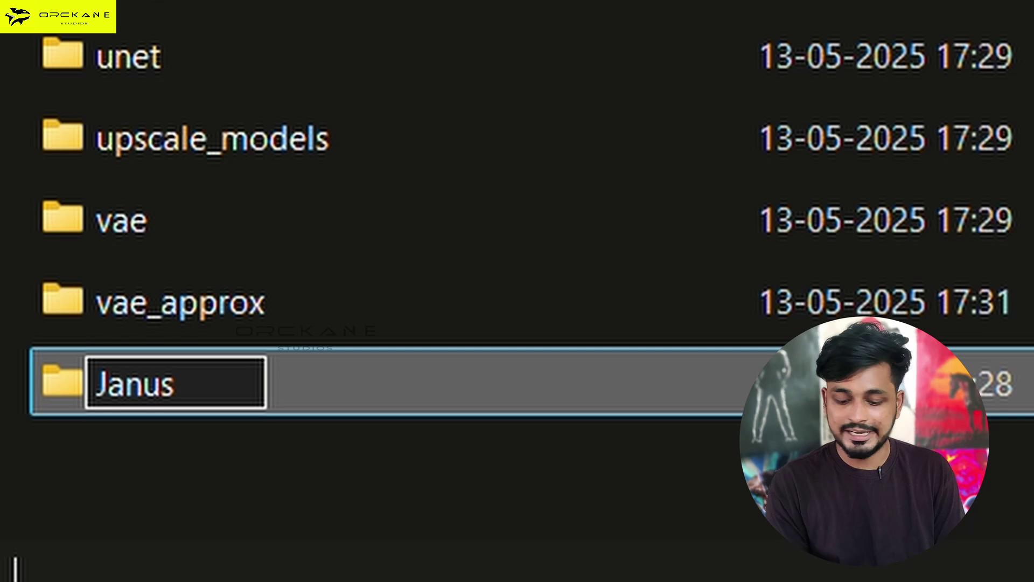
type("Pro")
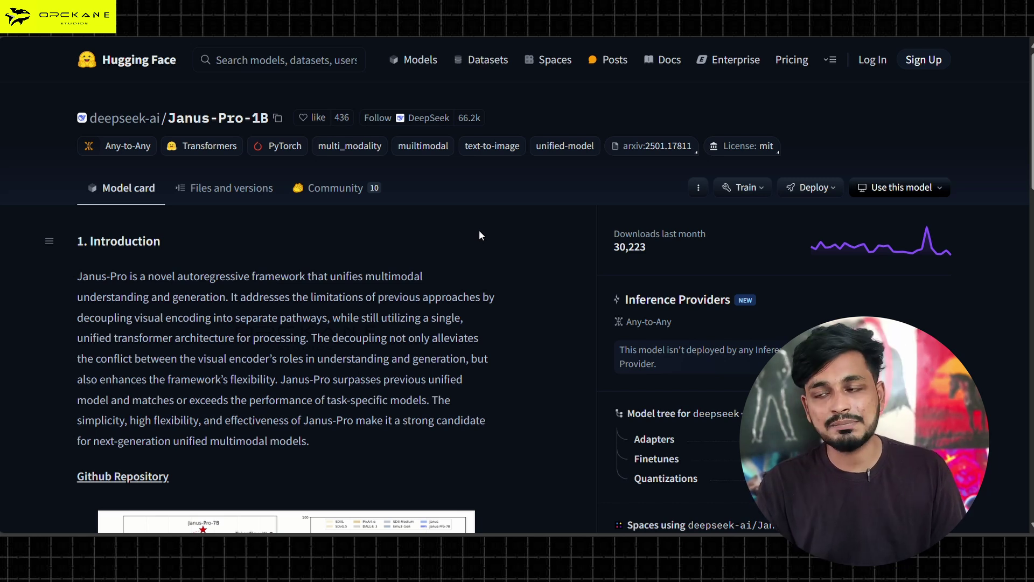
On the Hugging Face deepseek-ai/Janus-Pro-1B page, show the repository's HTTPS clone instructions and copy the git lfs install command.
left_click(699, 189)
left_click(745, 215)
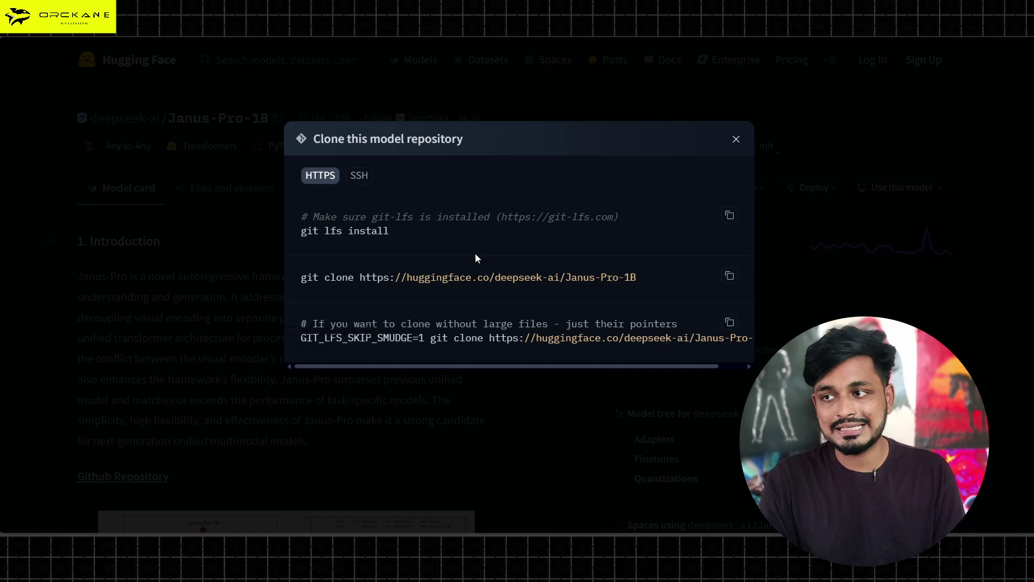
left_click(729, 217)
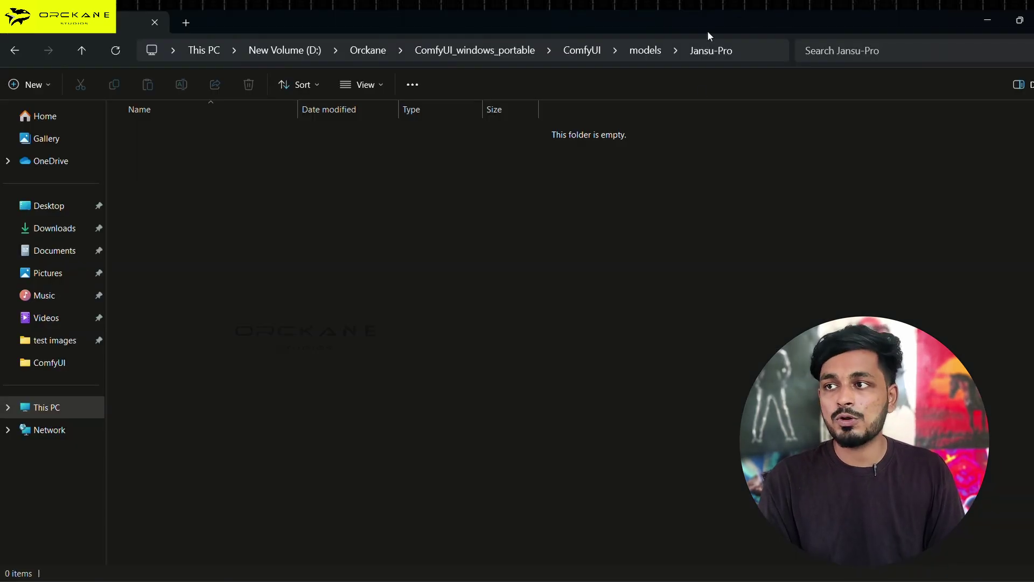
Open a command prompt from File Explorer in the models\Jansu-Pro folder and run git lfs install.
left_click(742, 50)
type("c")
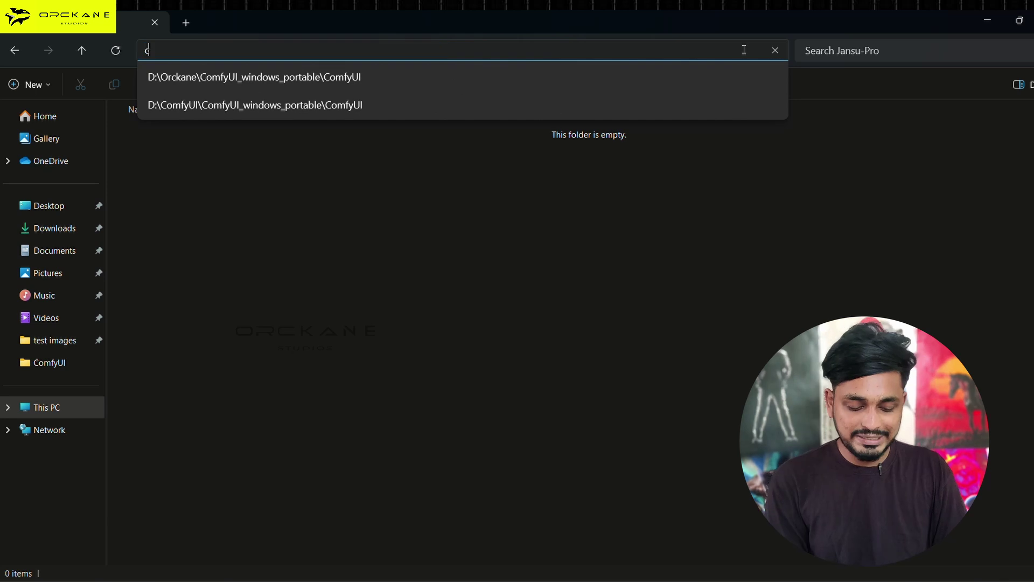
type("md")
key("Return")
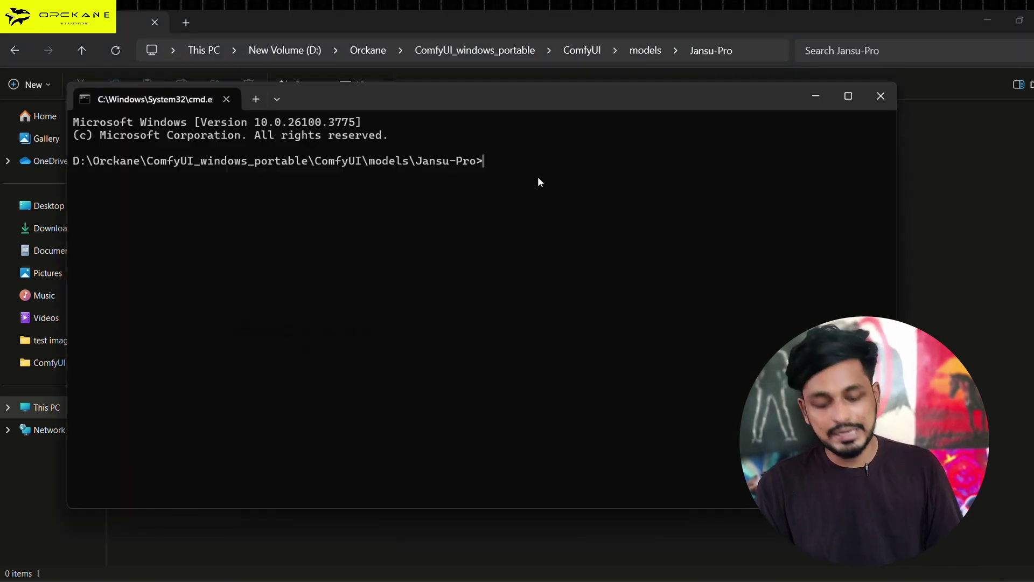
key("ctrl+v")
key("Return")
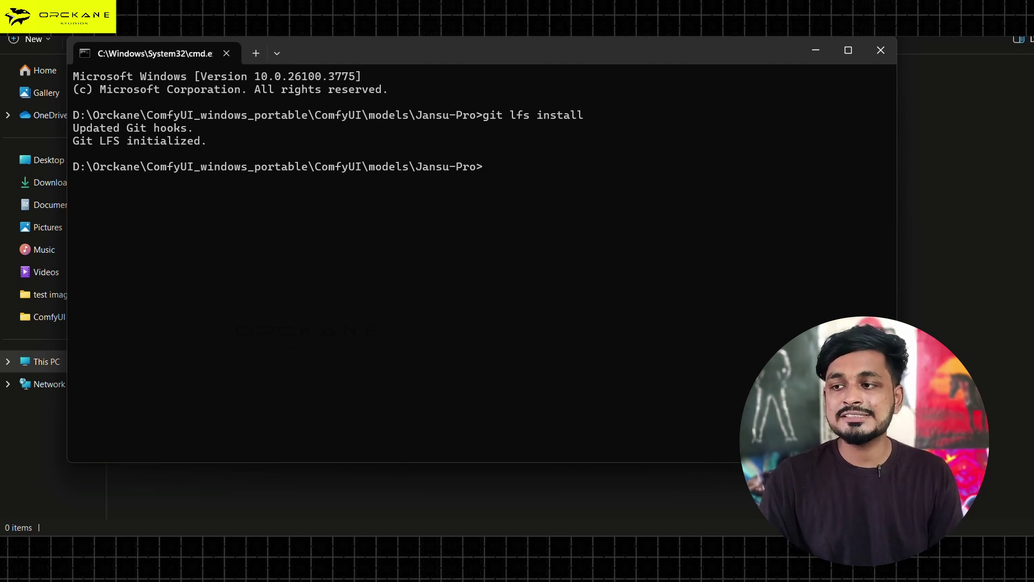
Copy the Janus-Pro-1B git clone command from Hugging Face and run it in the Jansu-Pro command prompt.
left_click(613, 508)
left_click(728, 276)
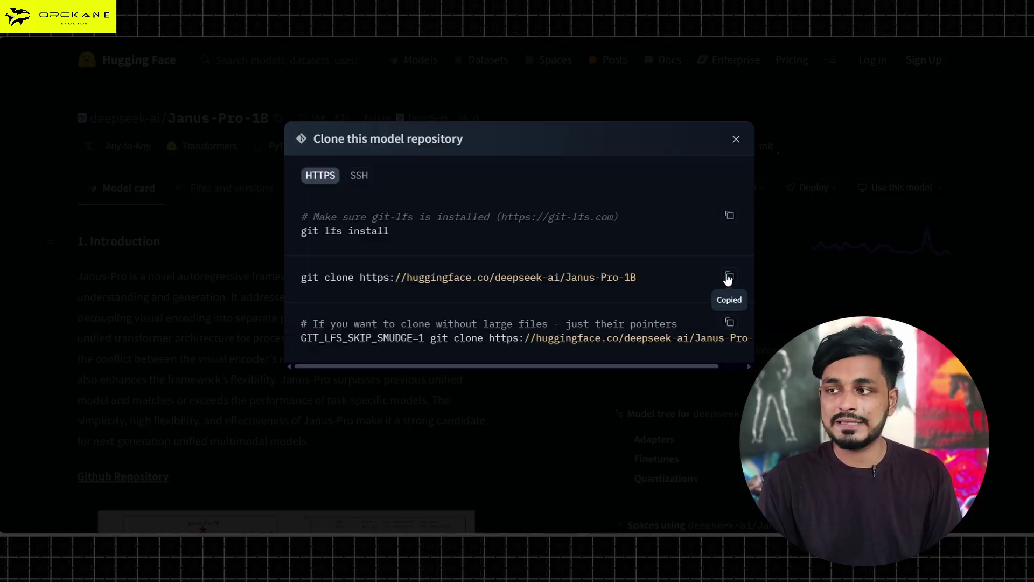
mouse_move(706, 530)
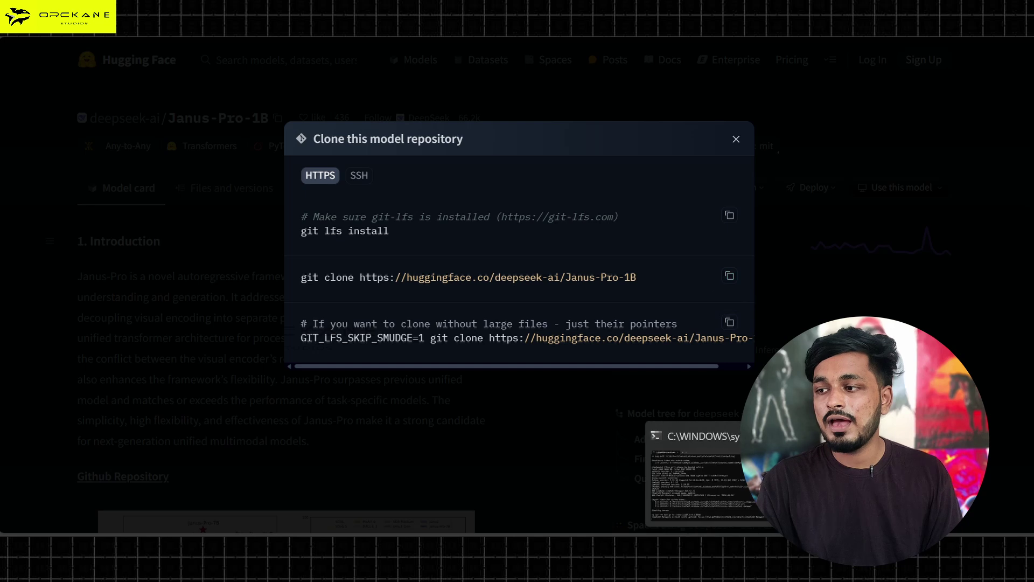
left_click(700, 482)
key("ctrl+v")
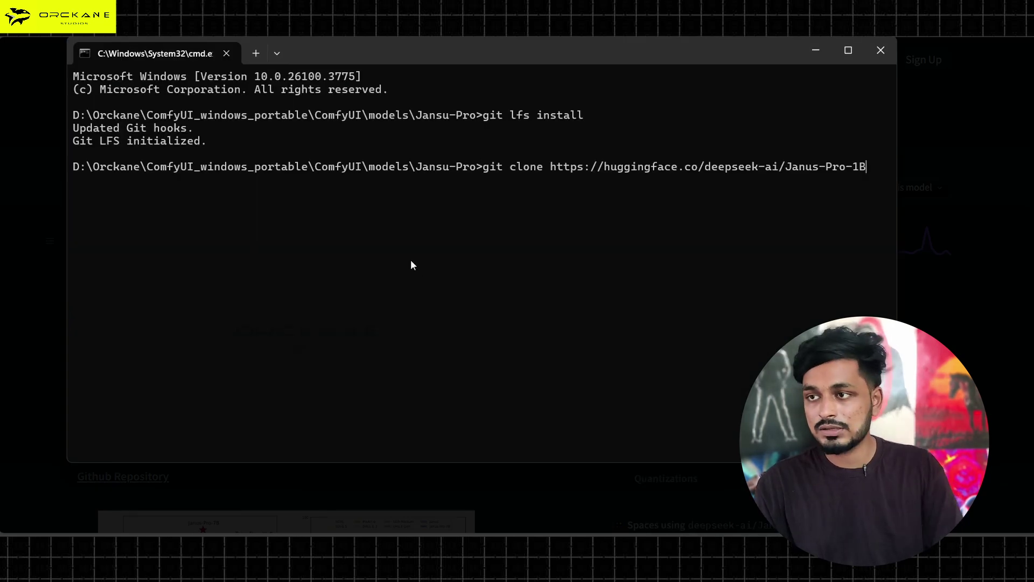
key("Return")
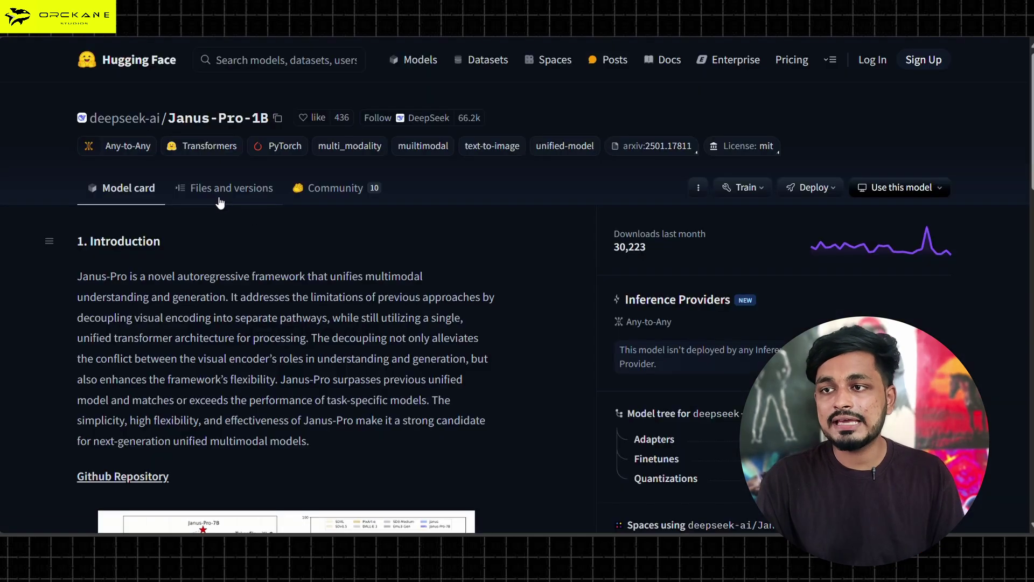
Compare the Janus-Pro-1B repository's file list on Hugging Face with the contents of the cloned Janus-Pro-1B folder, placed side by side.
left_click(219, 202)
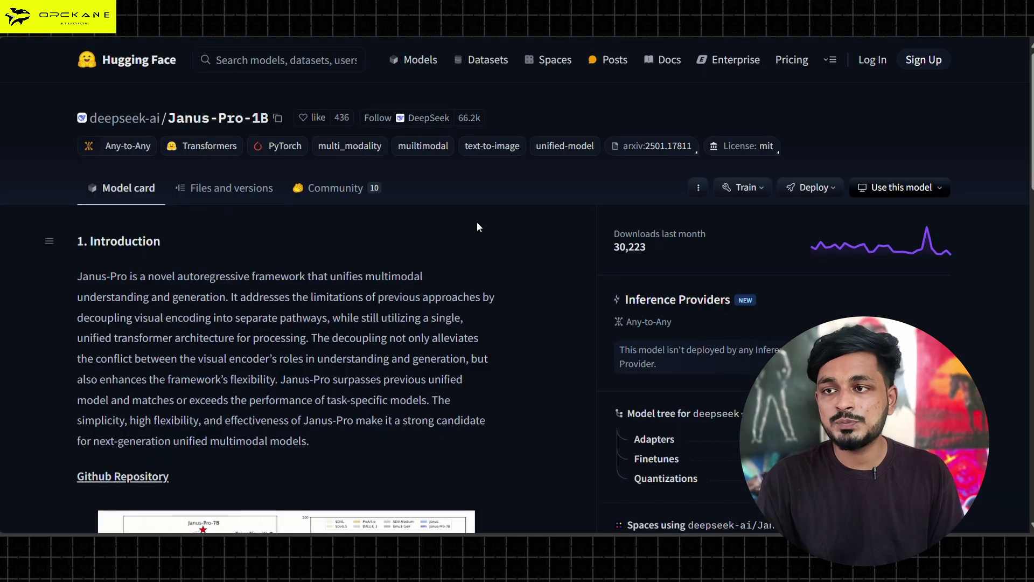
scroll(427, 234, "down", 3)
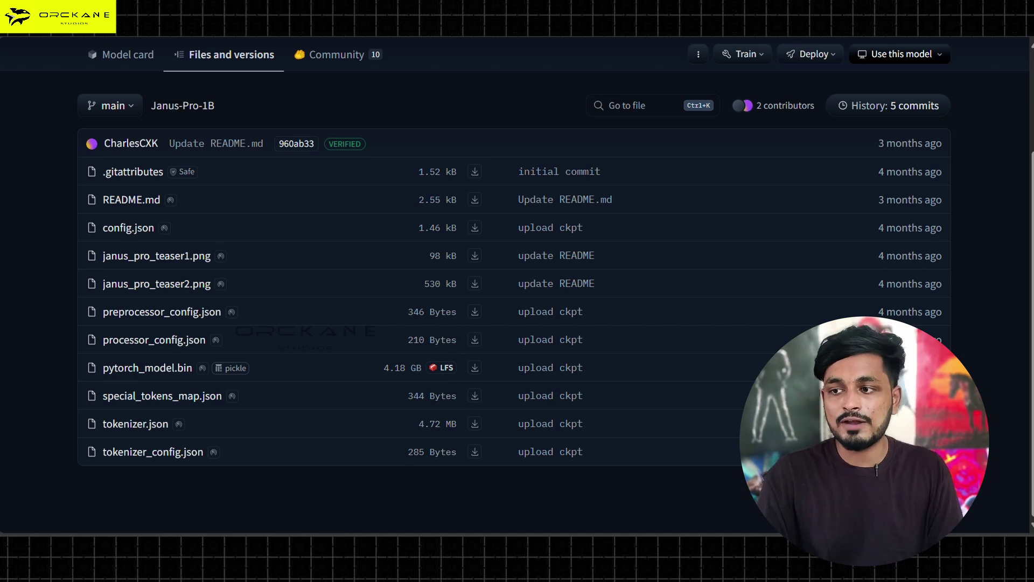
left_click(566, 502)
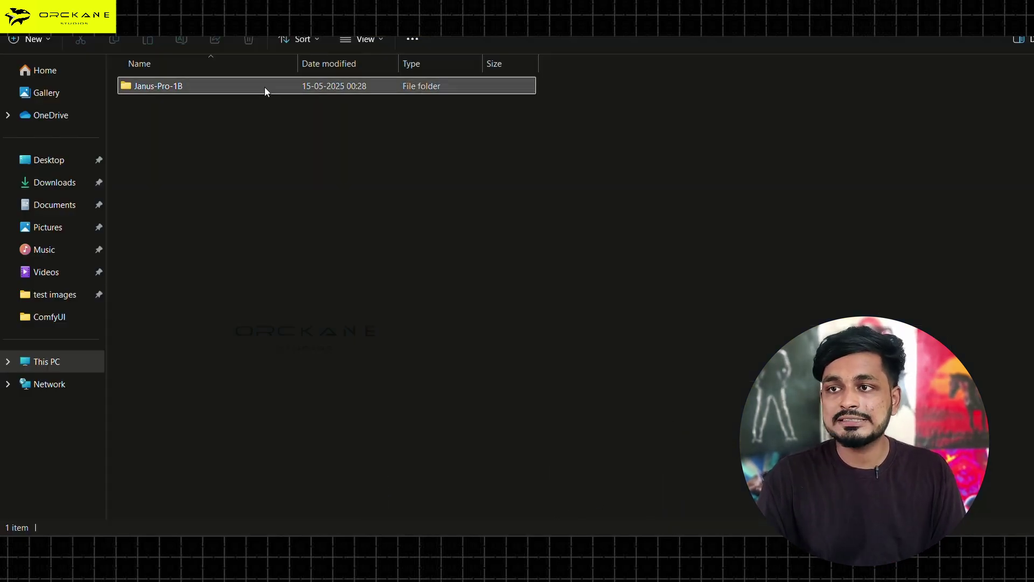
double_click(196, 87)
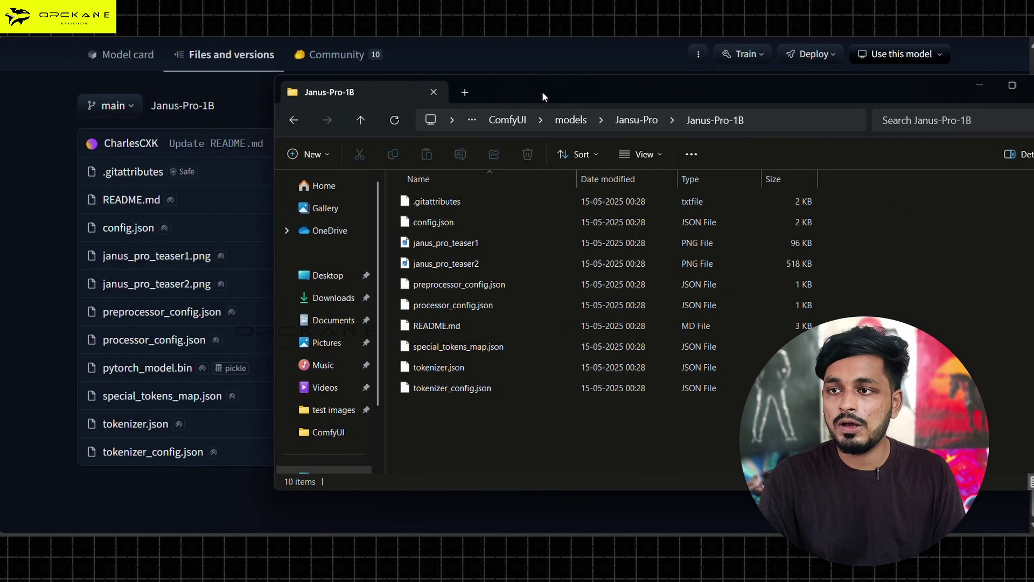
left_click_drag(541, 92, 570, 79)
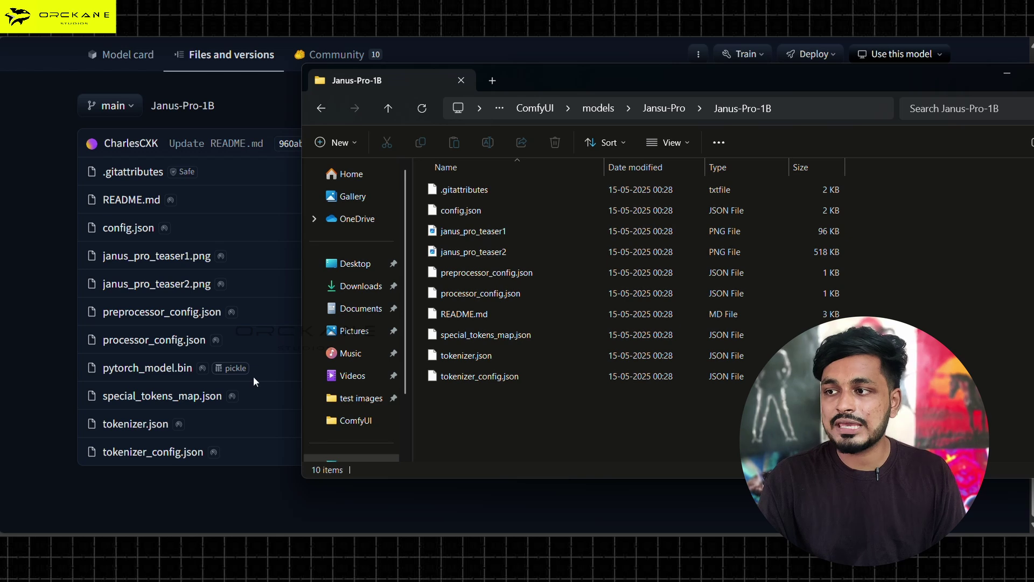
left_click_drag(560, 80, 773, 131)
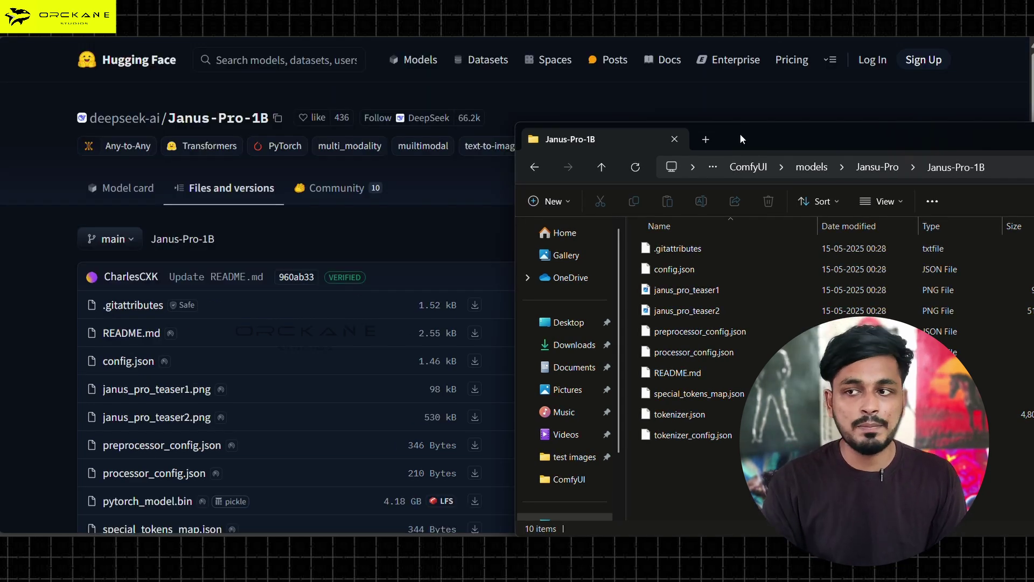
scroll(473, 385, "down", 3)
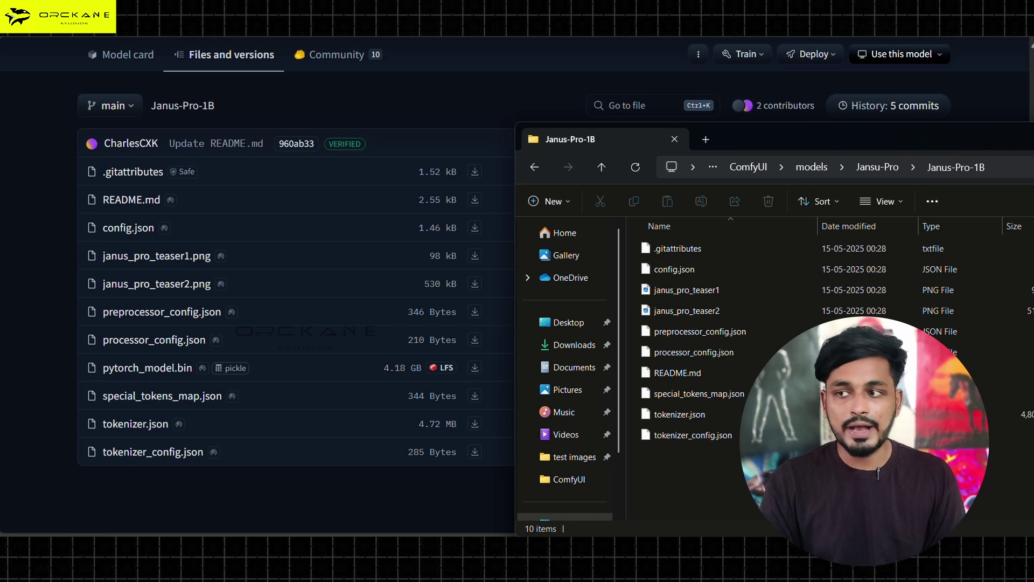
Download the pytorch_model.bin file missing from the cloned folder from the Janus-Pro-1B file list on Hugging Face.
left_click(436, 458)
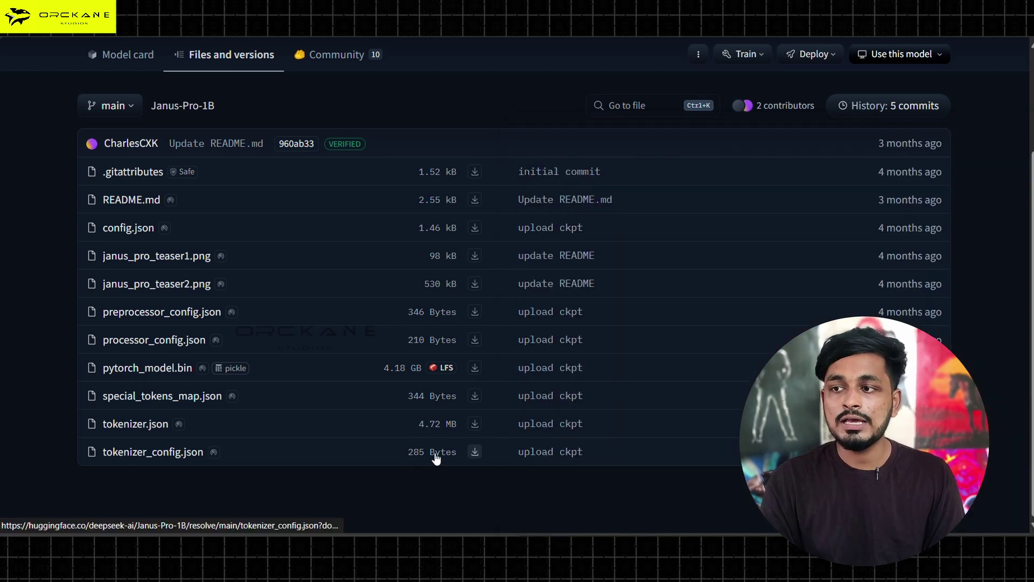
key("alt+Tab")
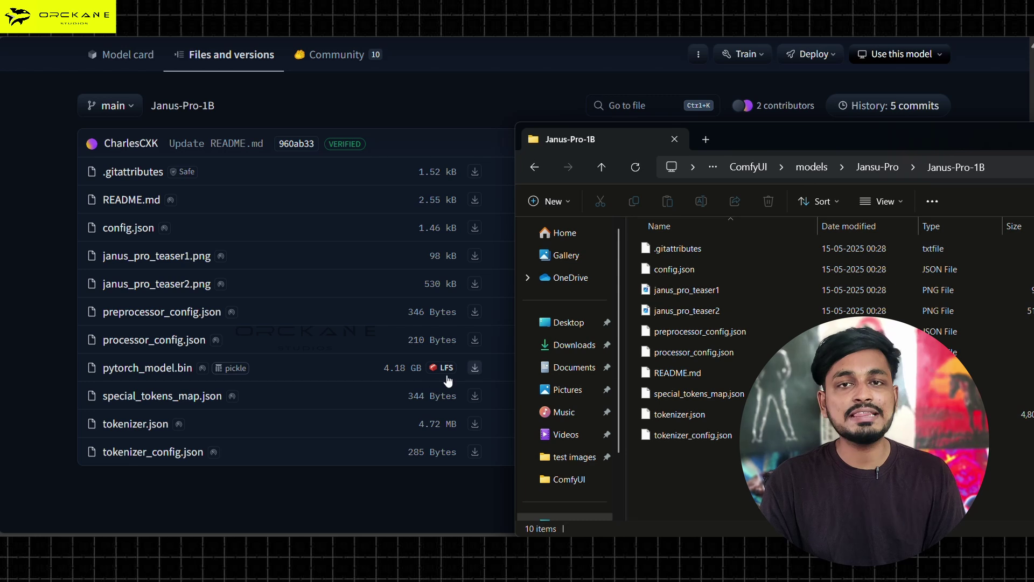
left_click(474, 370)
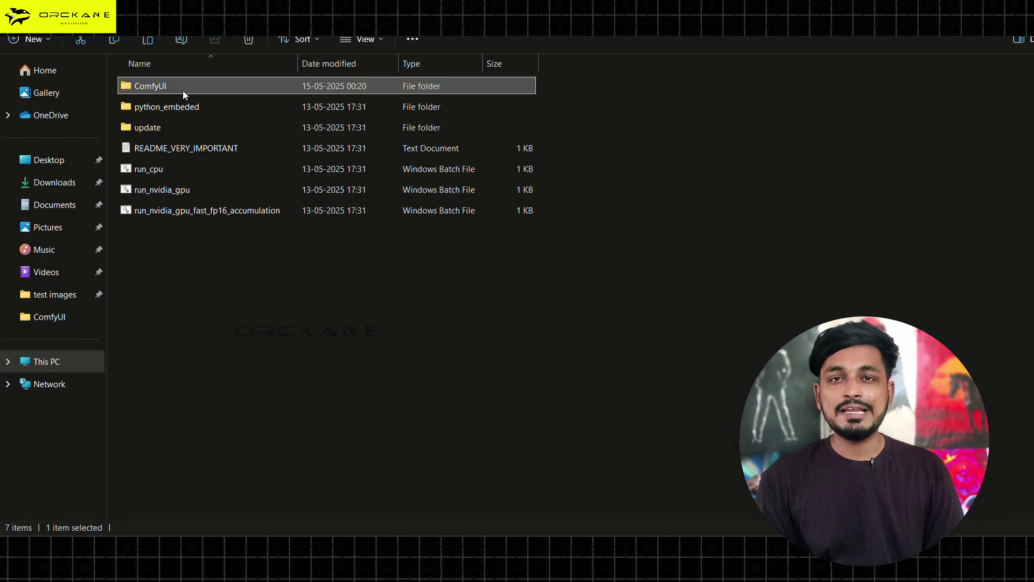
In File Explorer, open ComfyUI\models\Jansu-Pro\Janus-Pro-1B and show the paste option for placing pytorch_model.bin there.
double_click(183, 90)
double_click(200, 359)
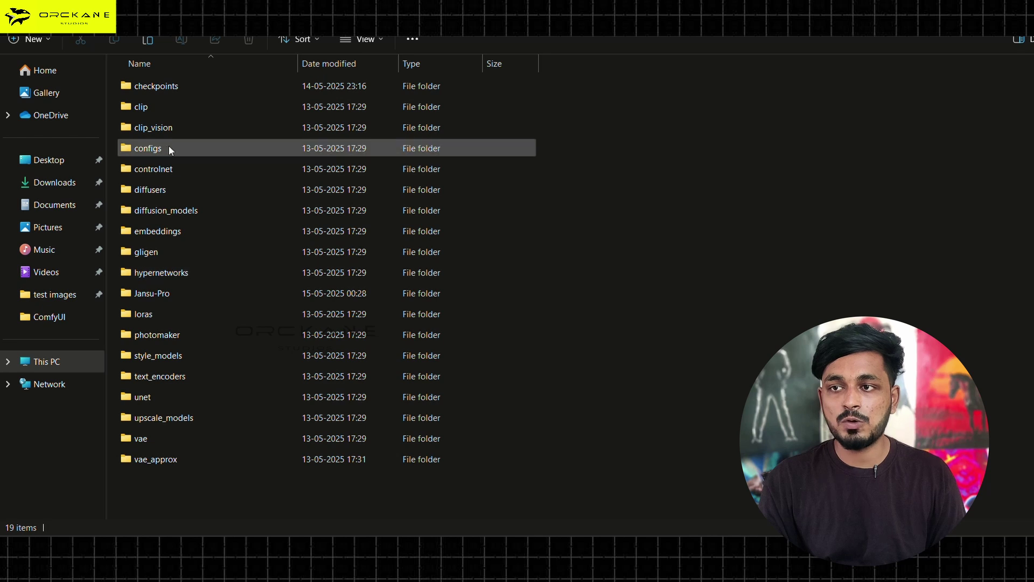
left_click(173, 293)
double_click(173, 293)
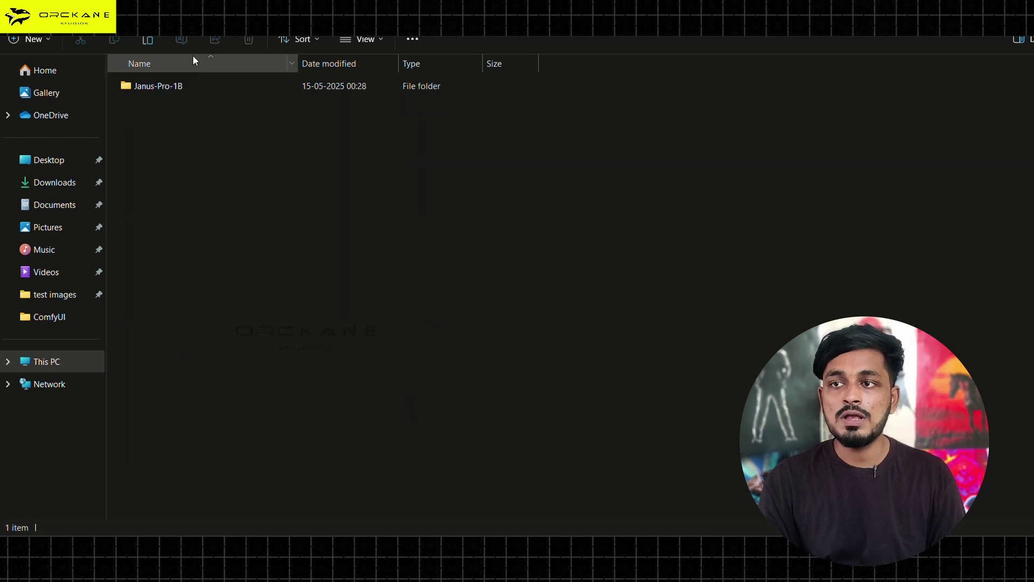
double_click(194, 90)
right_click(190, 342)
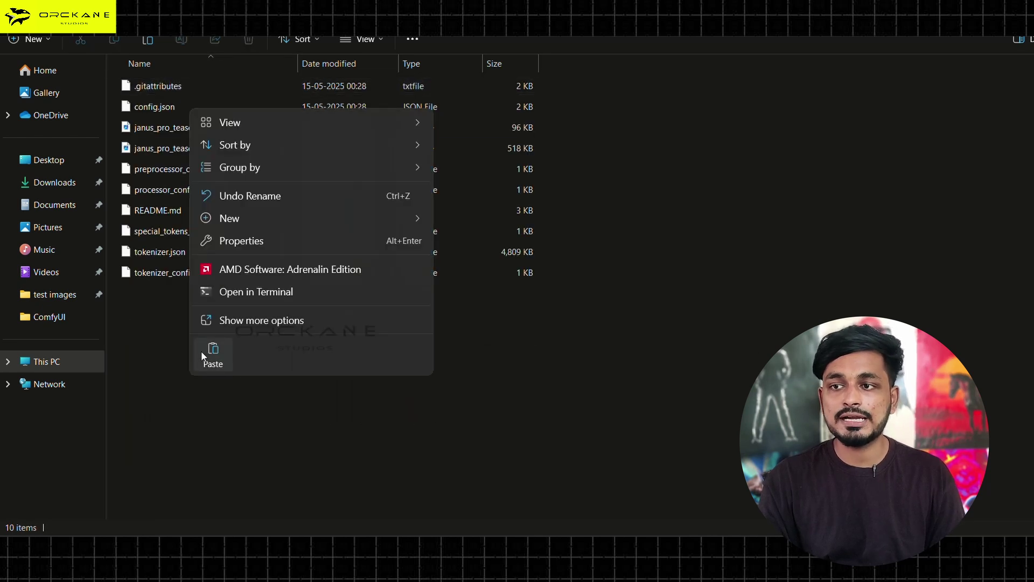
key("Escape")
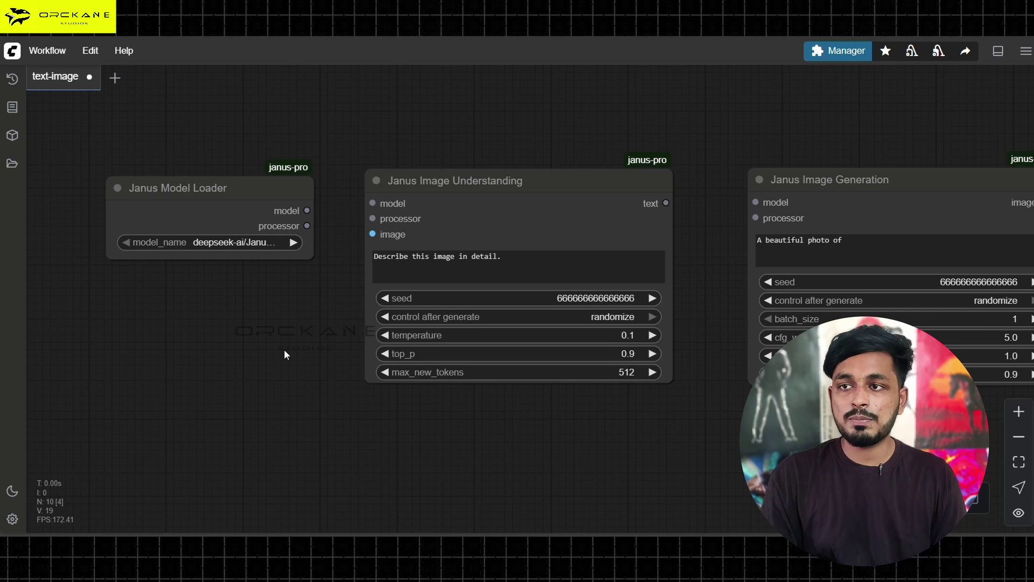
In ComfyUI, refresh the node definitions so the Janus nodes reload their model files.
scroll(296, 349, "up", 4)
left_click(90, 50)
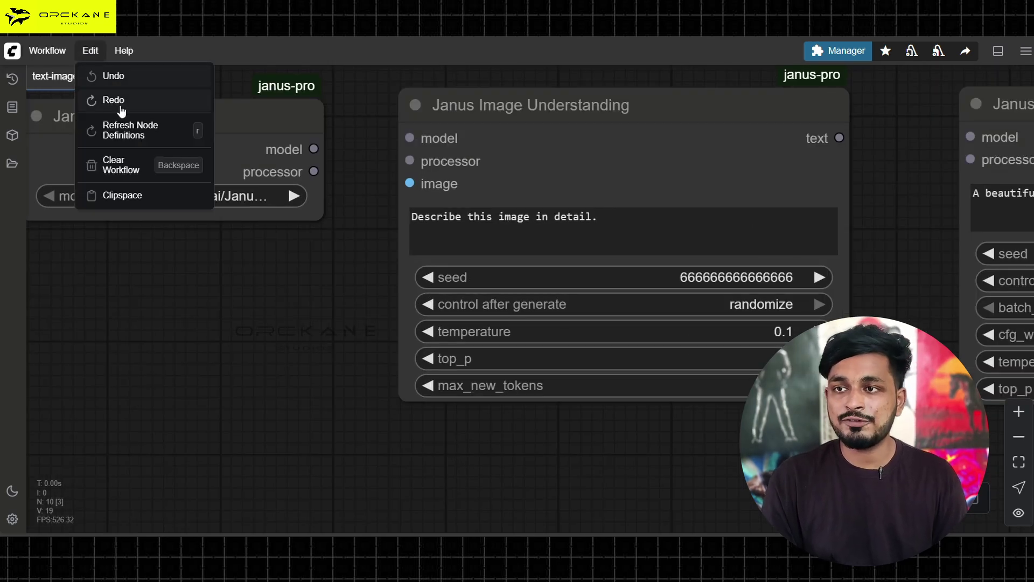
left_click(124, 130)
scroll(300, 374, "up", 1)
Set the Janus Model Loader node's model_name to deepseek-ai/Janus-Pro-1B and show its alternative Janus-Pro-7B option.
left_click(273, 247)
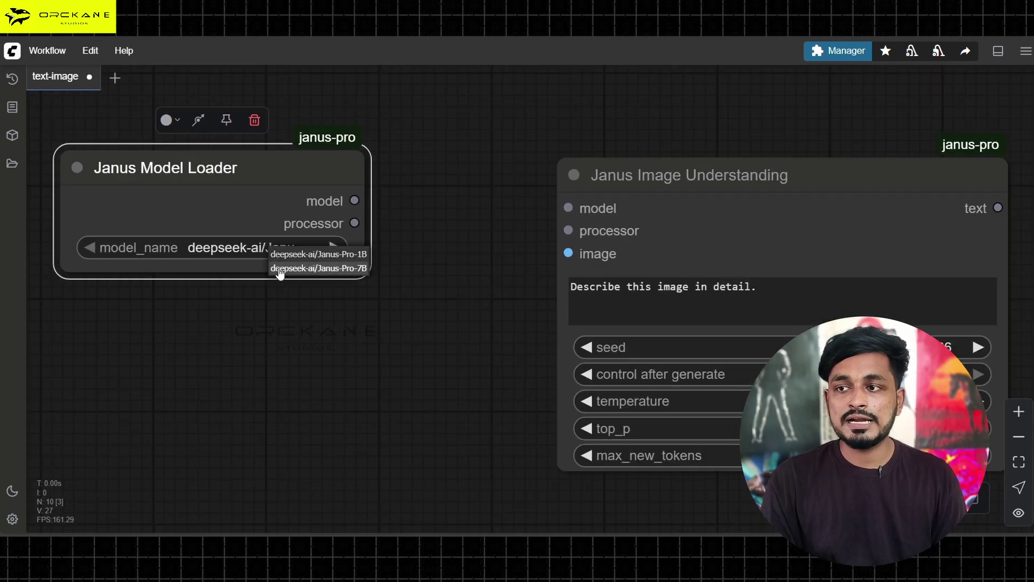
left_click(310, 257)
left_click_drag(324, 378, 321, 358)
left_click(264, 234)
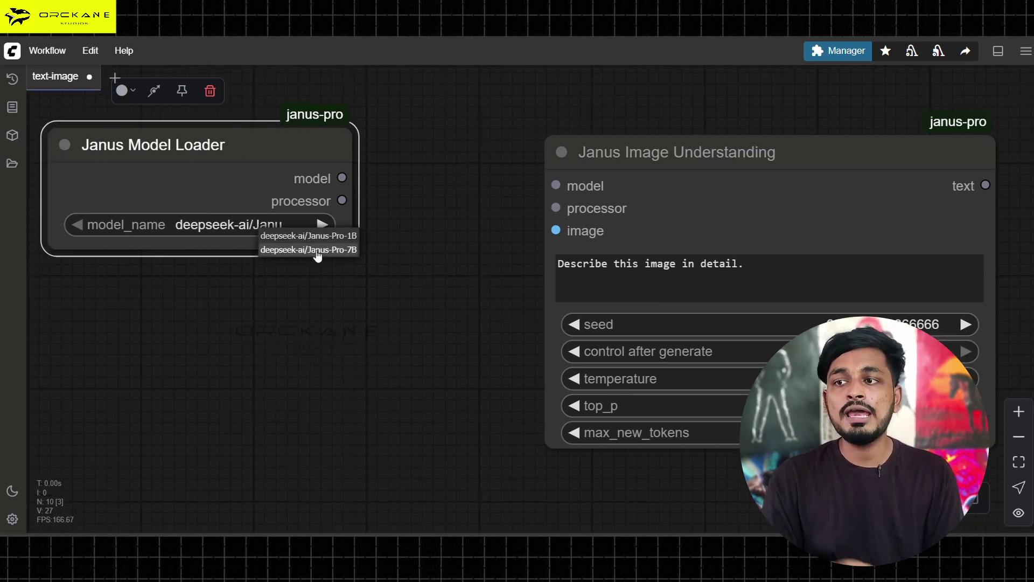
left_click(321, 256)
Connect the Janus Model Loader's model and processor outputs to the matching inputs of the Janus Image Understanding node.
scroll(351, 212, "down", 1)
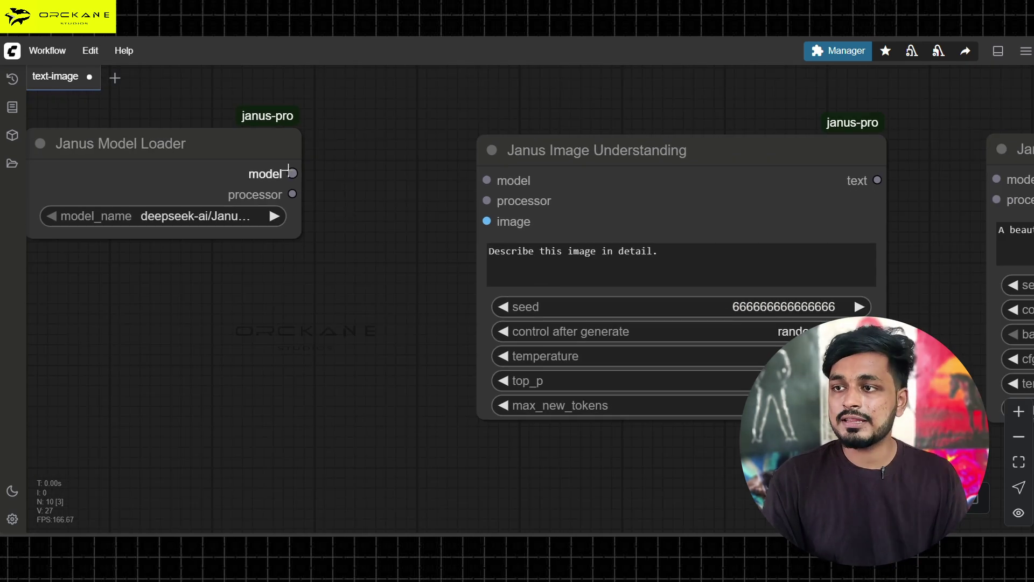
left_click_drag(292, 172, 486, 180)
left_click_drag(292, 194, 486, 201)
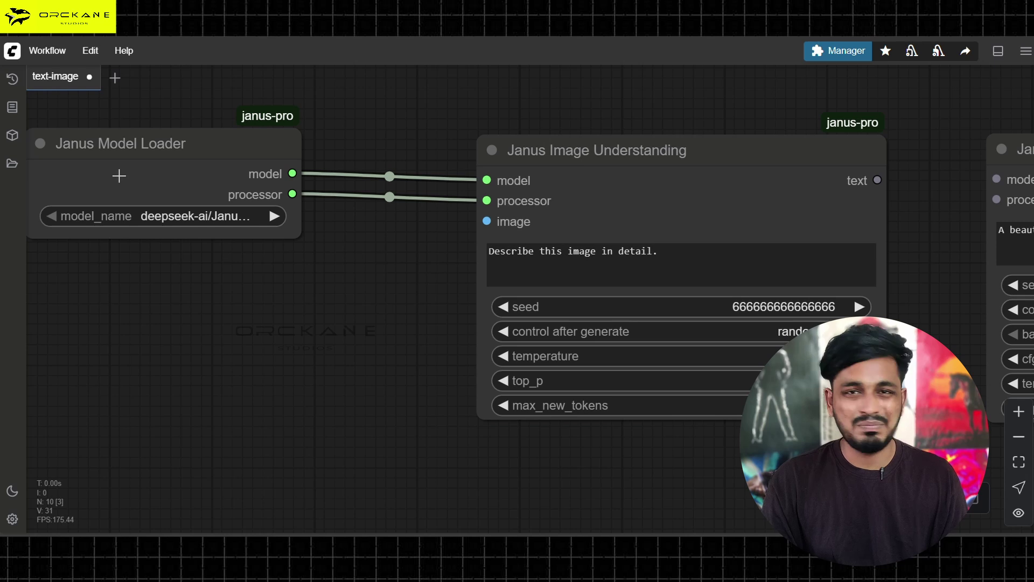
Add a Load Image node below the Janus Model Loader and connect its IMAGE output to Janus Image Understanding's image input.
scroll(469, 199, "down", 1)
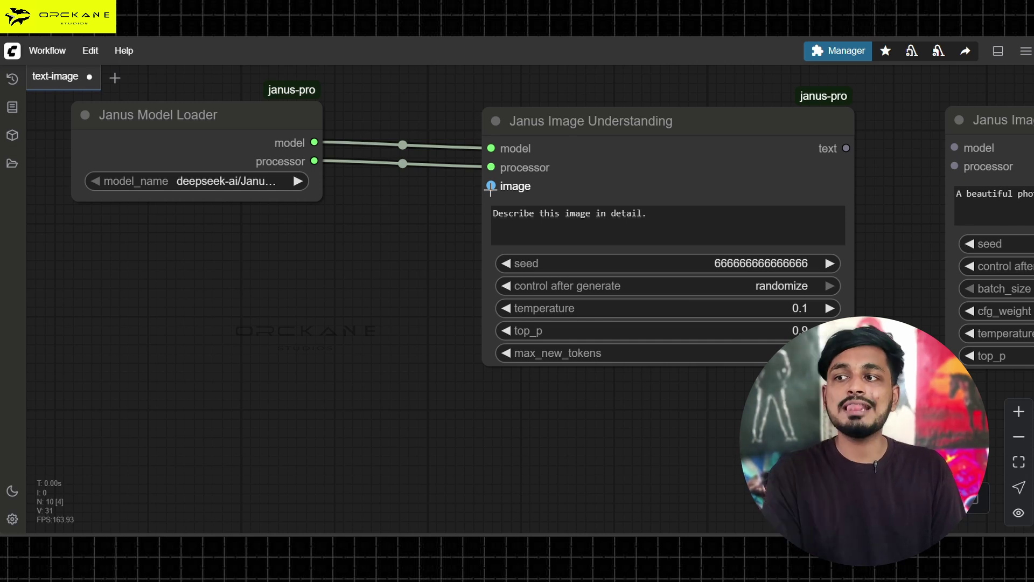
scroll(497, 203, "down", 1)
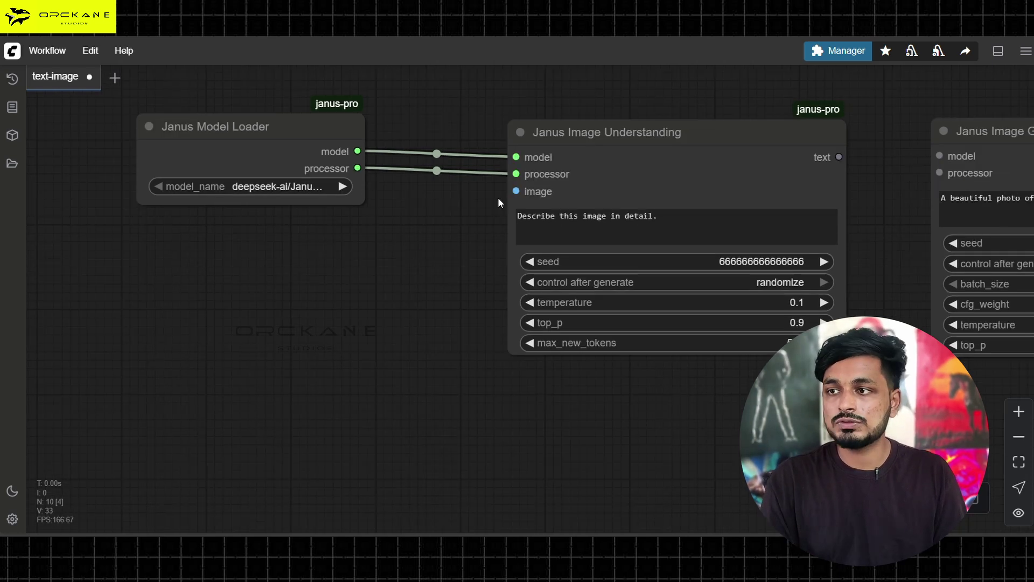
double_click(271, 270)
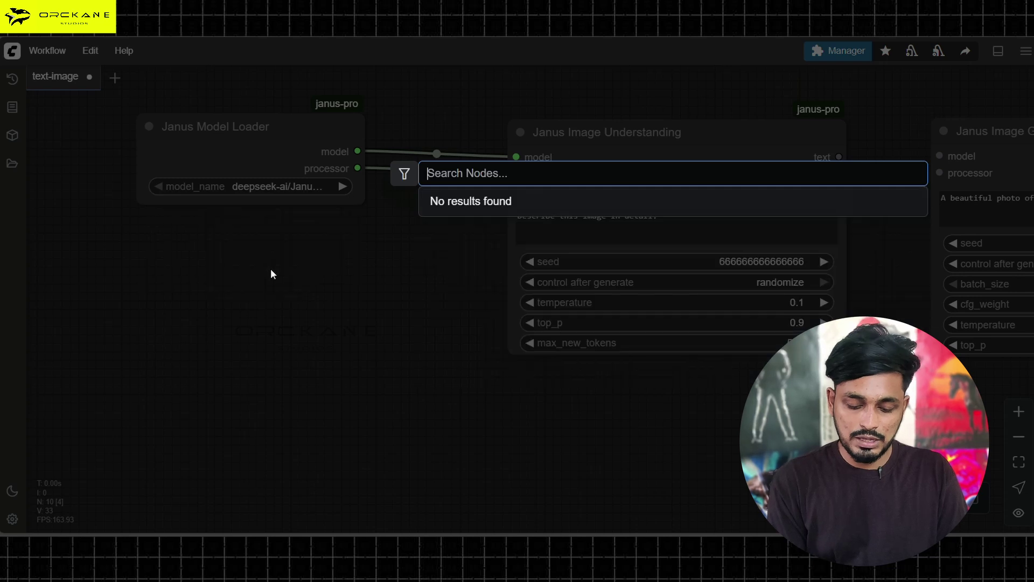
type("load")
left_click(490, 219)
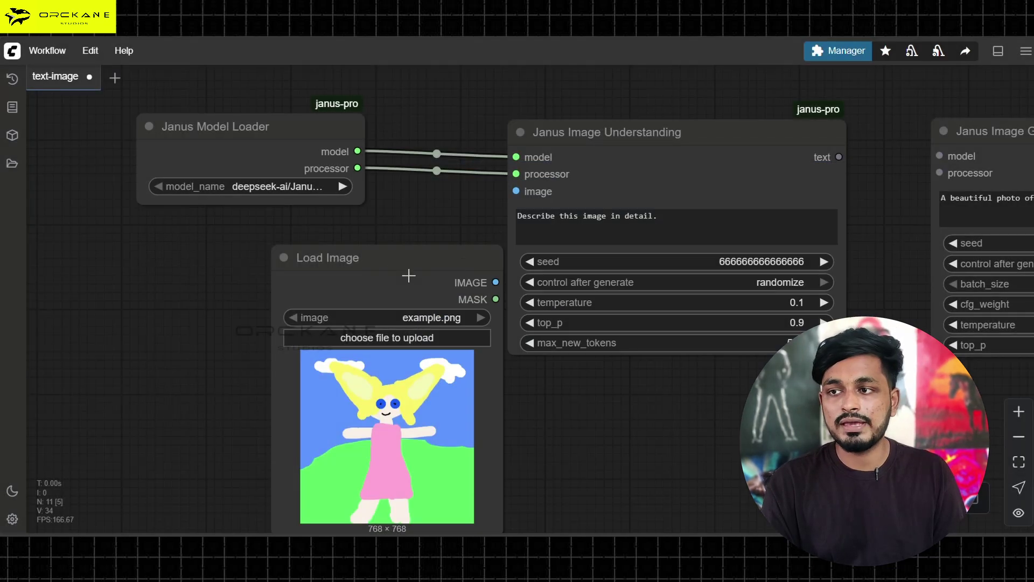
left_click_drag(279, 293, 516, 192)
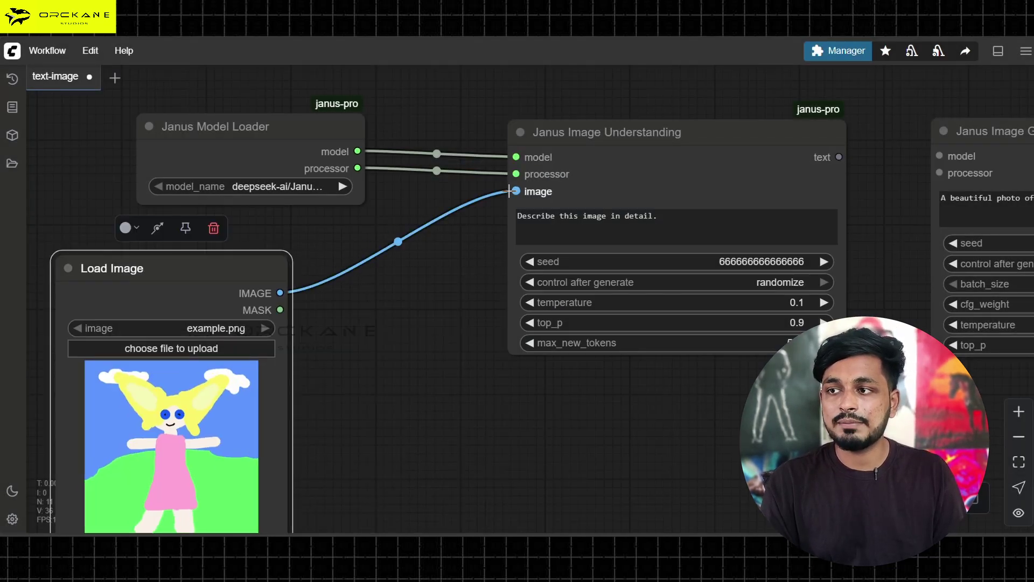
Upload b7zbn6qb.png into the Load Image node.
scroll(315, 295, "down", 1)
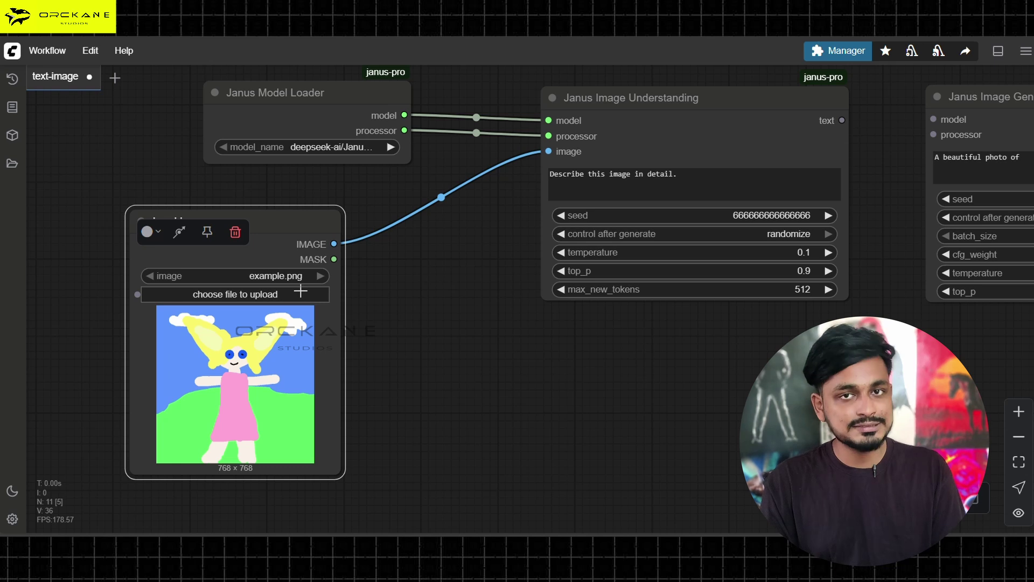
left_click(300, 291)
left_click(144, 91)
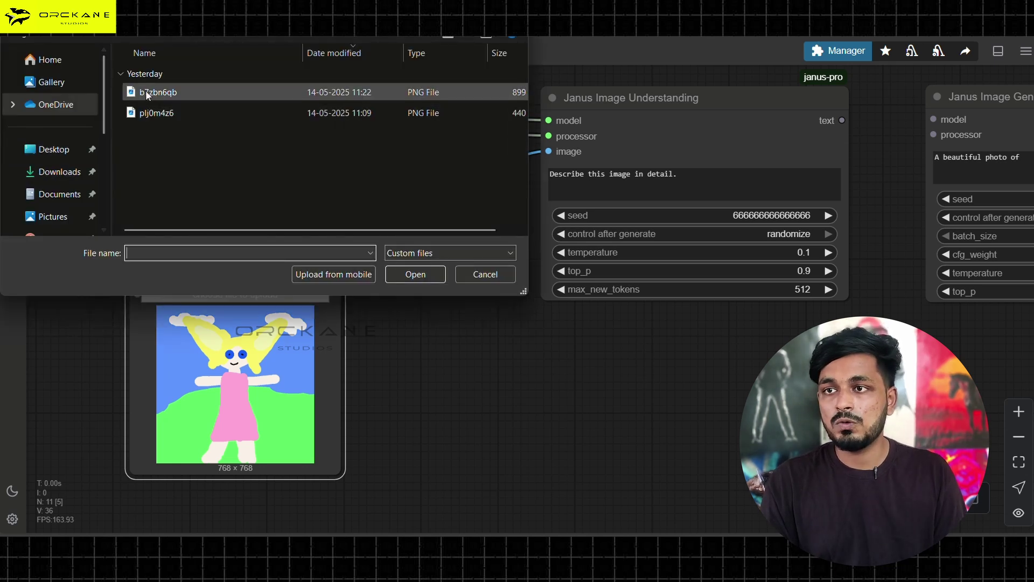
left_click(414, 274)
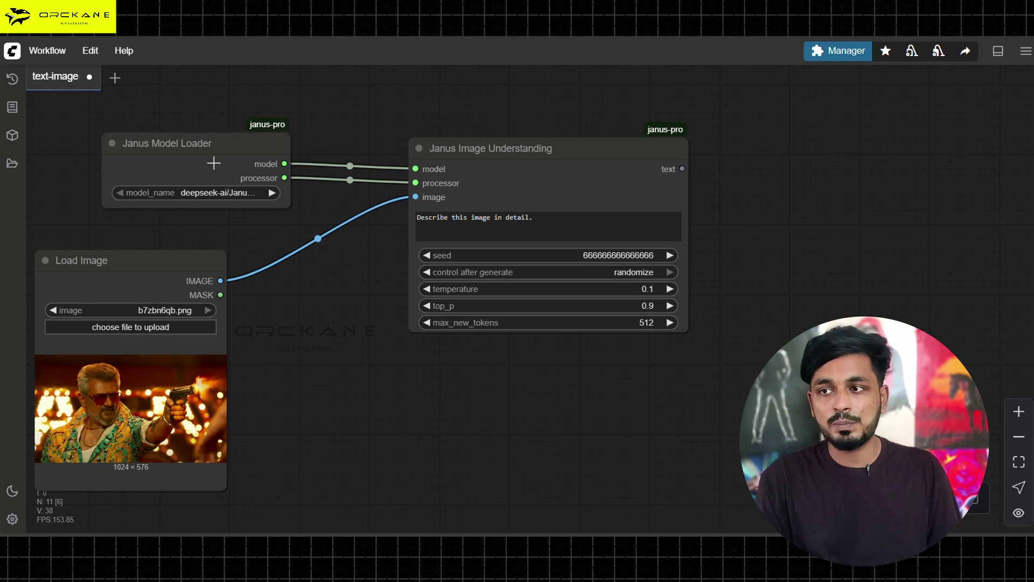
Add a Preview Any node and connect the Janus Image Understanding text output to its source input.
left_click(452, 157)
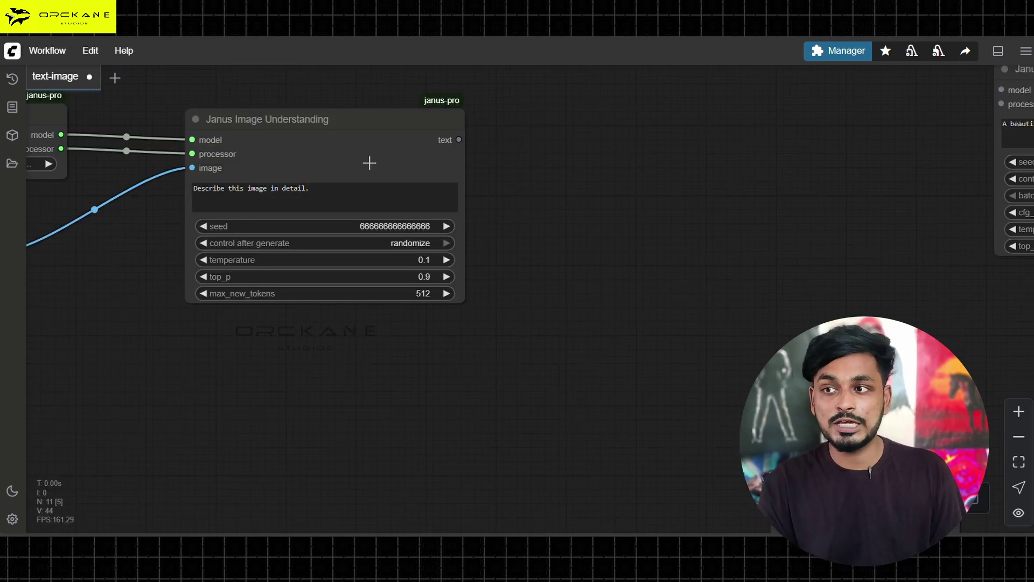
double_click(548, 182)
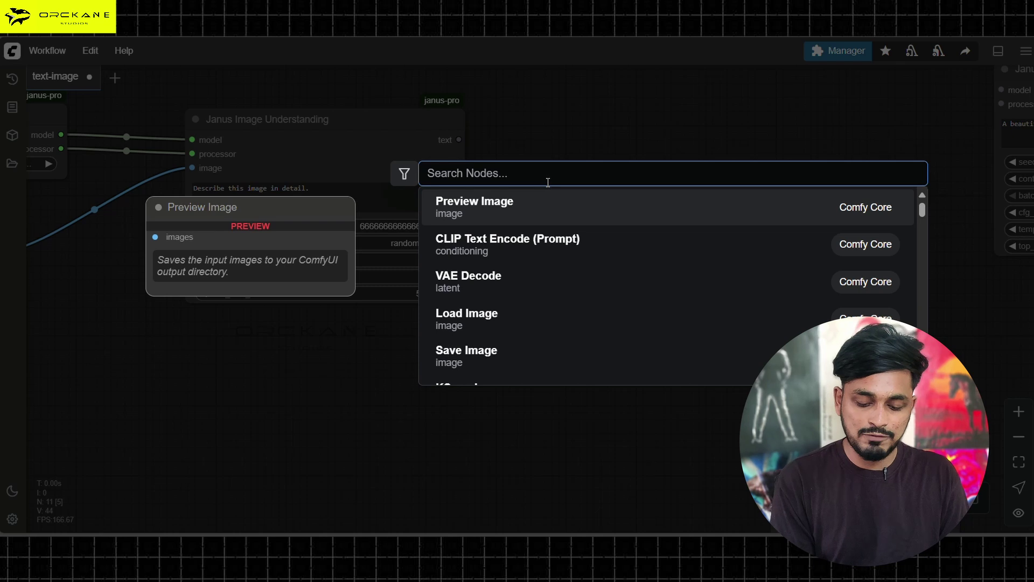
type("pre")
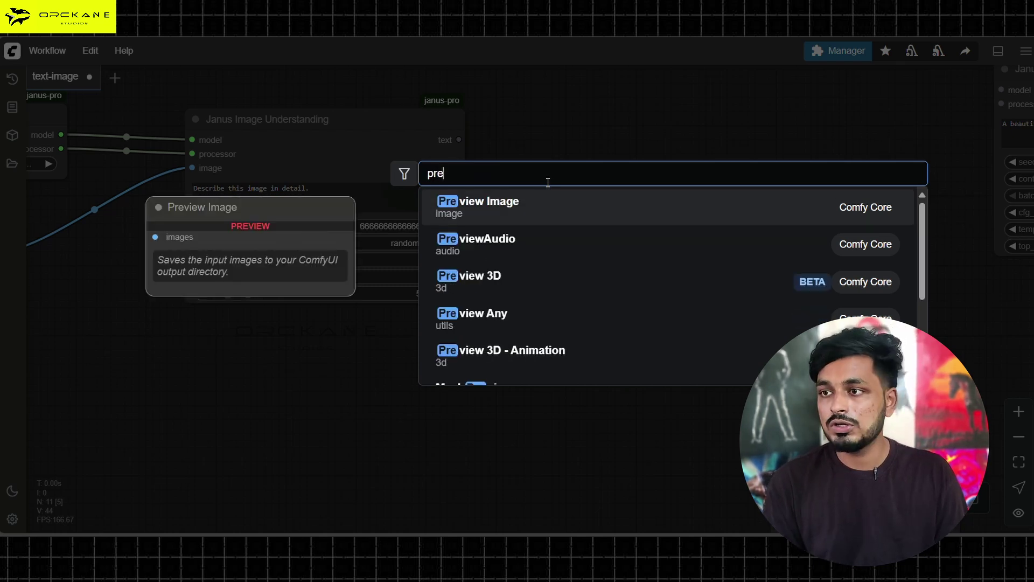
key("Down")
key("Down")
key("Down")
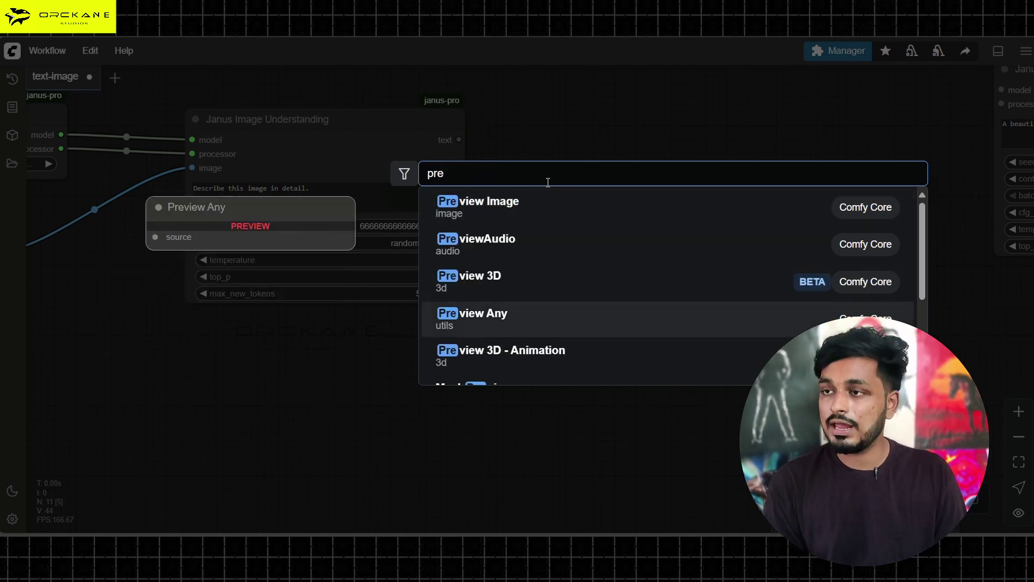
key("Return")
left_click_drag(458, 140, 570, 168)
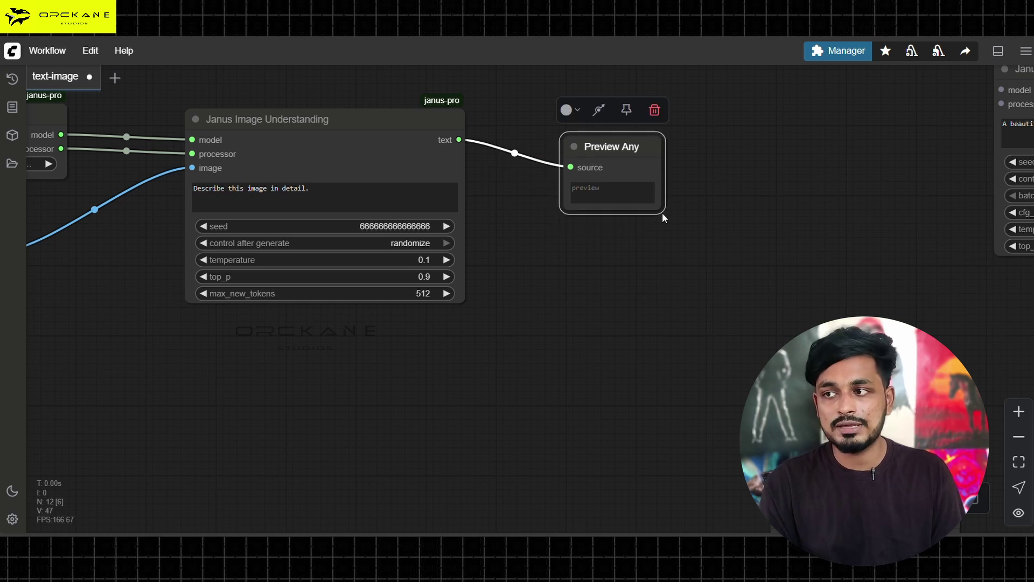
Enlarge the Preview Any node to make room for a long text description.
left_click_drag(663, 217, 894, 401)
scroll(697, 242, "down", 3)
scroll(499, 324, "up", 3)
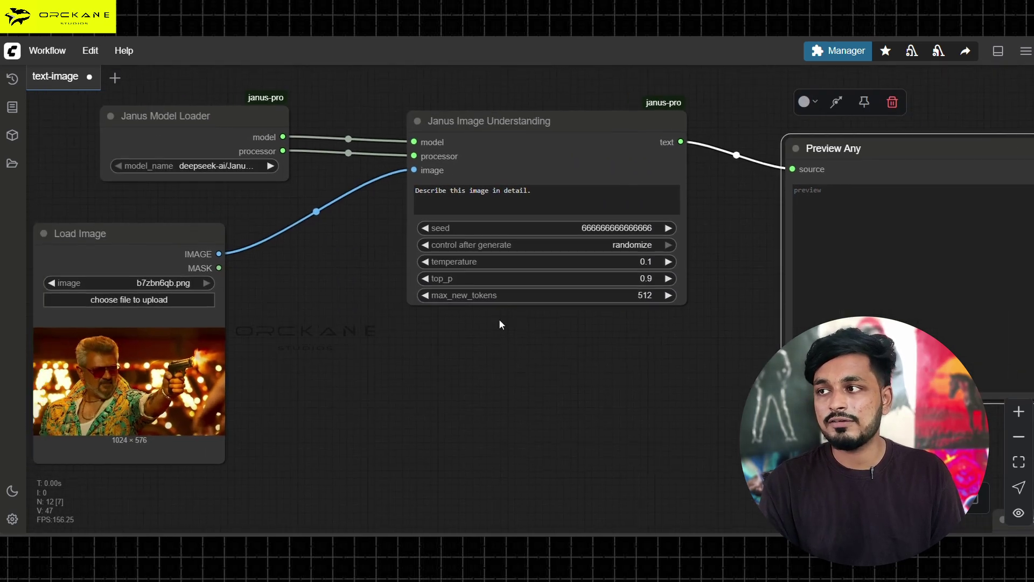
Select all nodes of the old text-to-image workflow, from Load Checkpoint to Save Image, and bypass them.
scroll(499, 323, "down", 8)
left_click_drag(560, 317, 472, 228)
left_click_drag(619, 312, 447, 275)
scroll(538, 252, "down", 2)
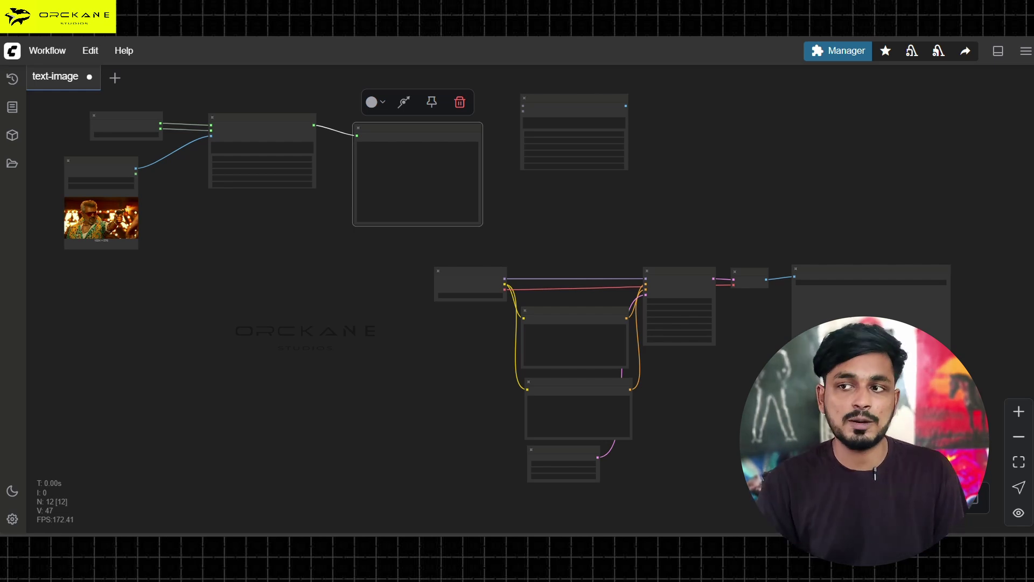
scroll(628, 367, "up", 5)
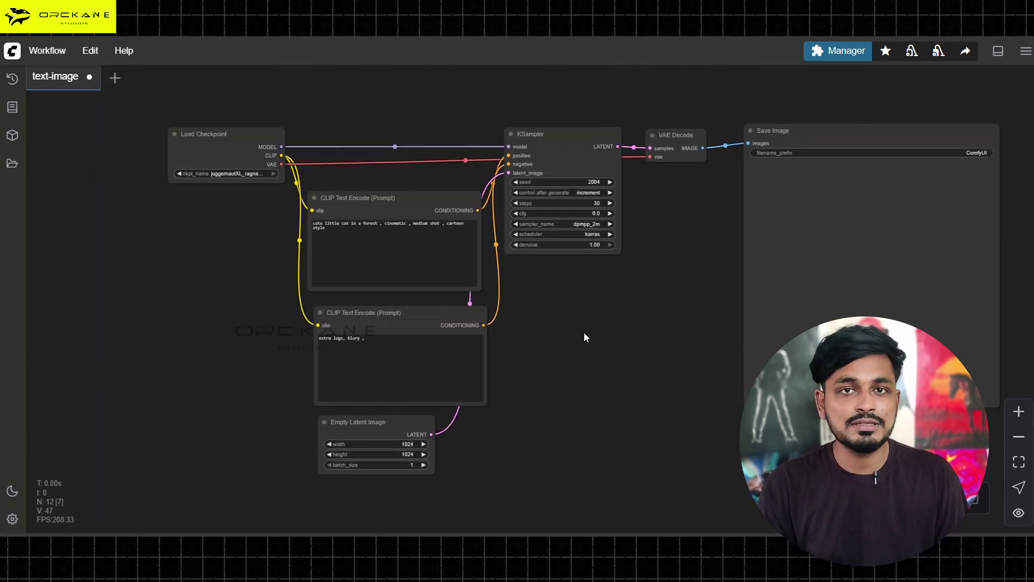
left_click_drag(585, 338, 547, 364)
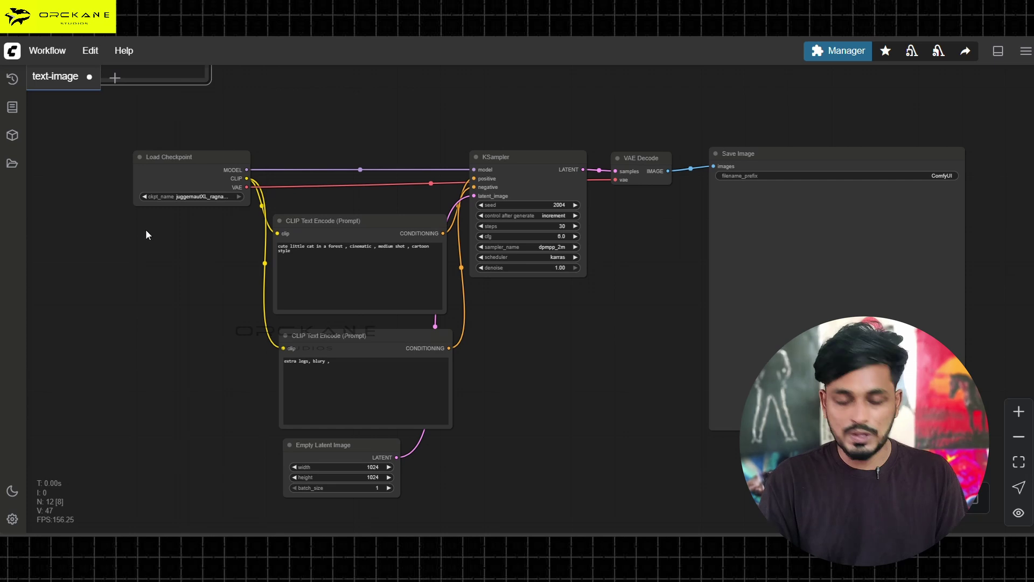
left_click_drag(72, 146, 970, 541)
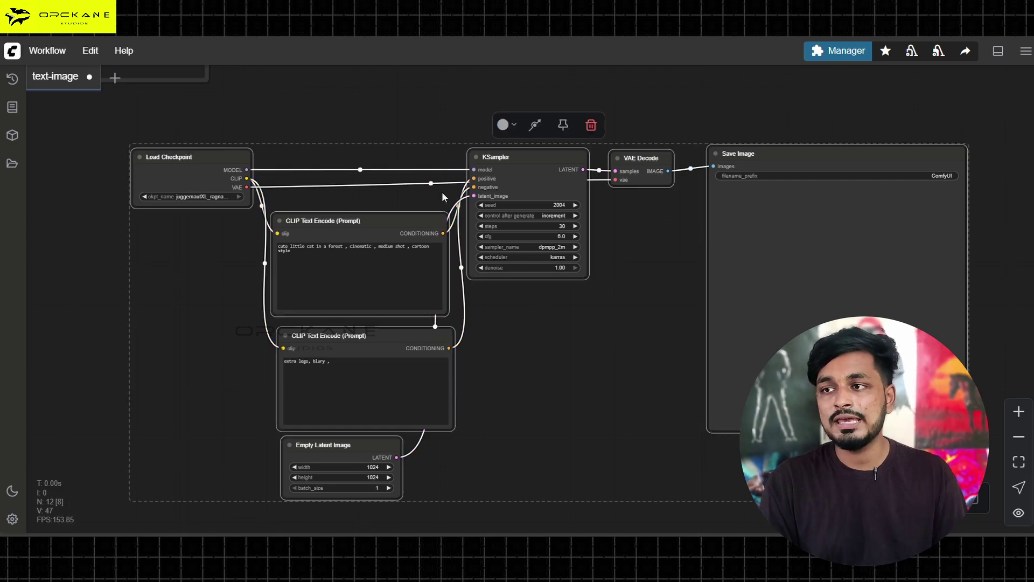
right_click(489, 163)
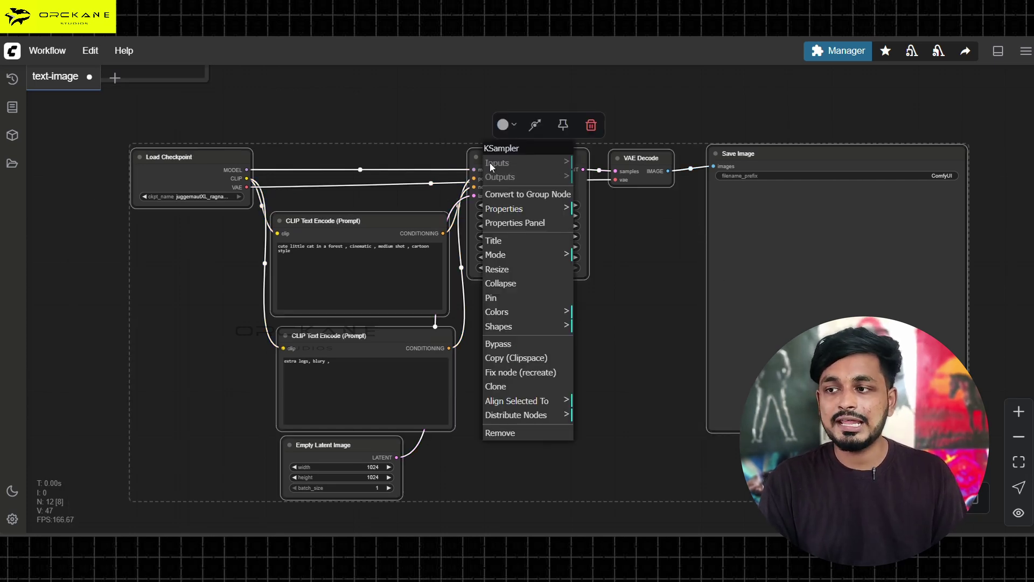
left_click(542, 342)
Run the Janus image understanding workflow and review the generated image description in the Preview Any node.
scroll(447, 323, "down", 3)
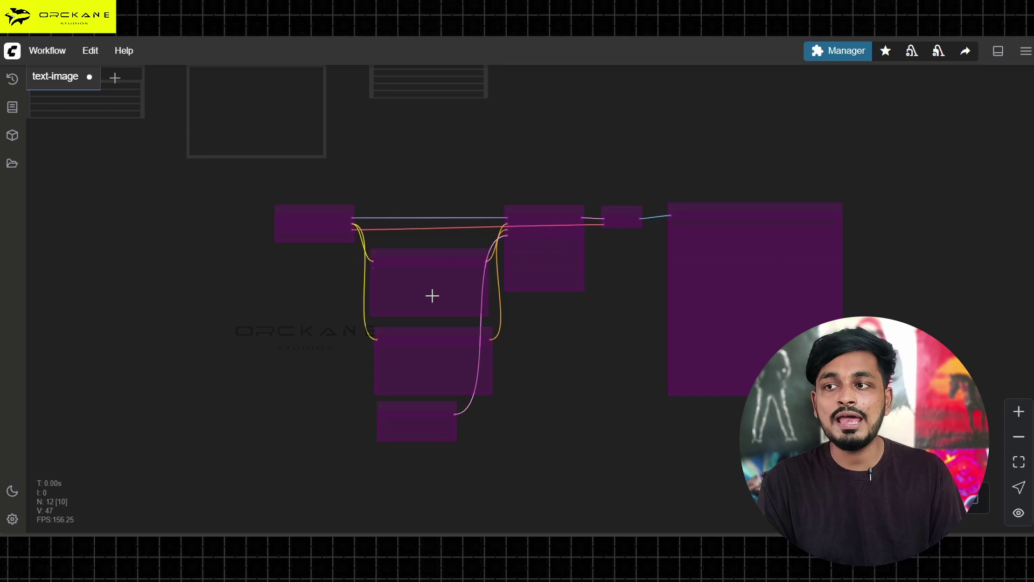
scroll(322, 290, "left", 5)
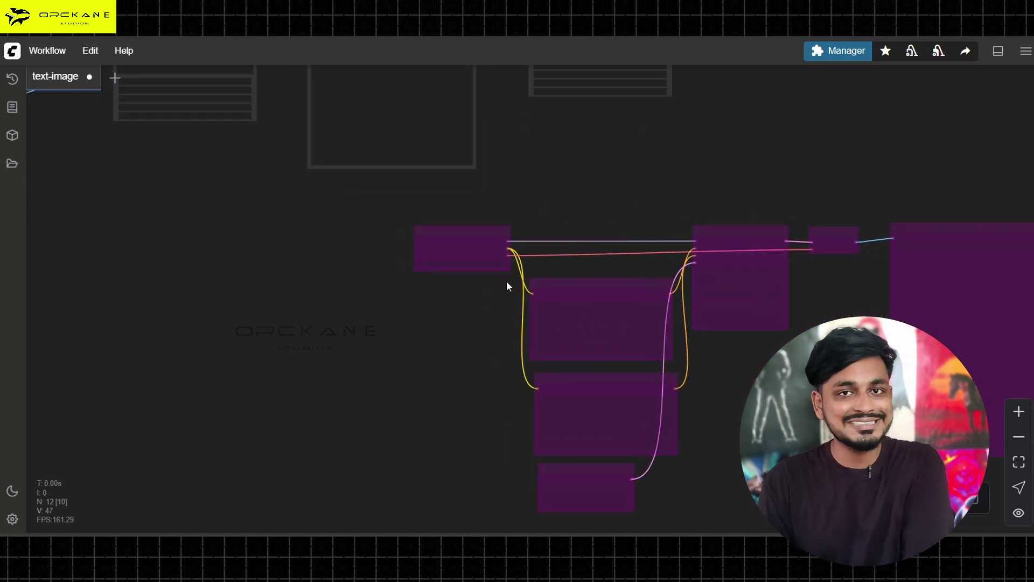
scroll(506, 280, "up", 3)
scroll(445, 339, "left", 5)
scroll(467, 409, "up", 3)
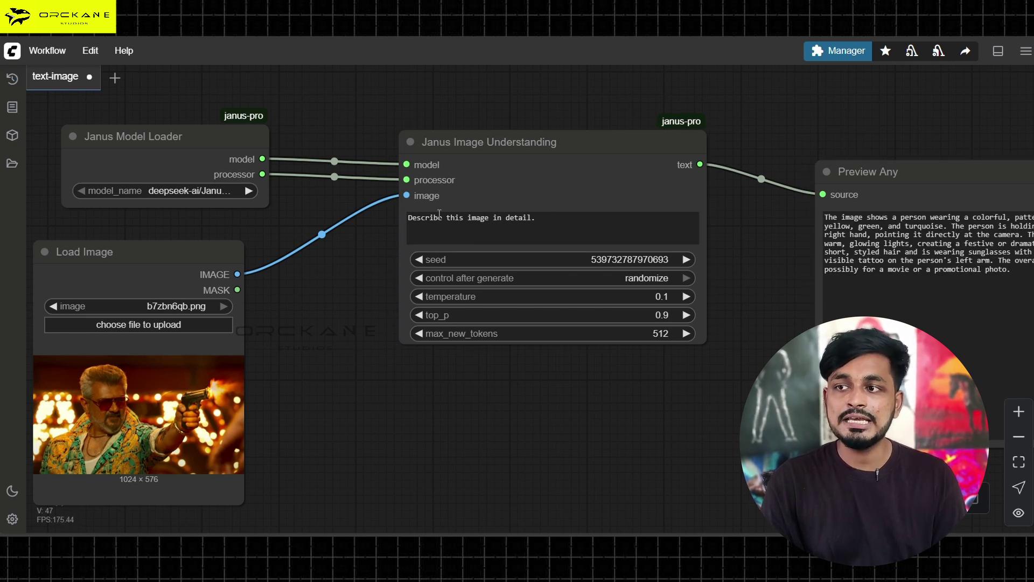
left_click_drag(556, 231, 179, 205)
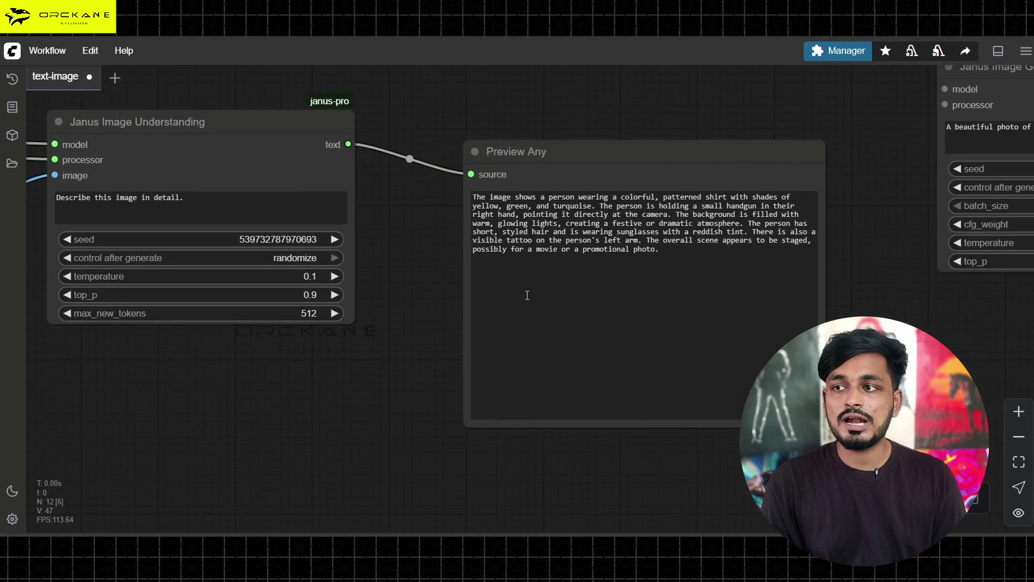
Compare the generated description in the Preview Any node with the picture in the Load Image node.
scroll(485, 215, "up", 2)
scroll(485, 215, "down", 2)
left_click_drag(215, 269, 93, 341)
scroll(93, 340, "up", 2)
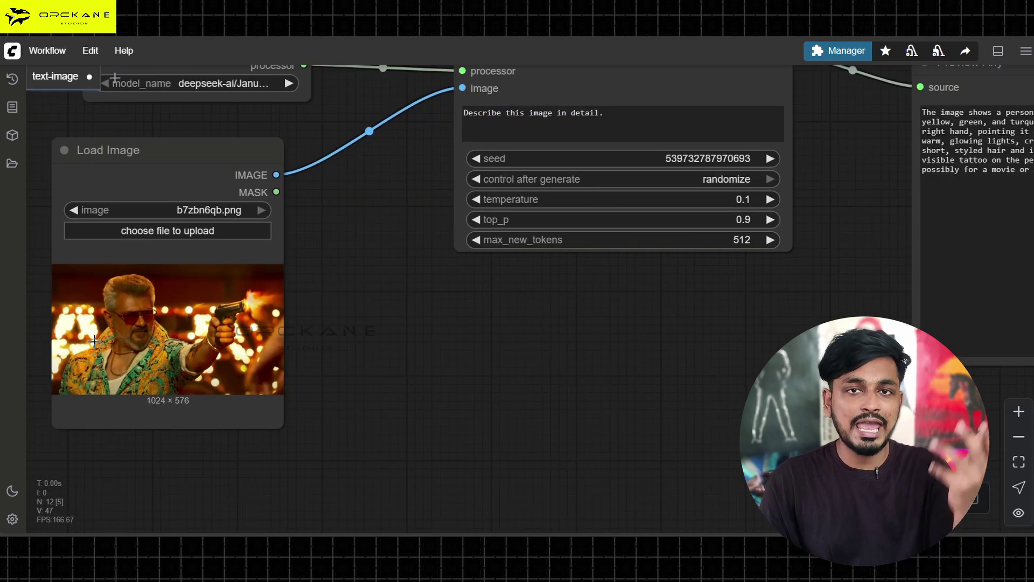
scroll(106, 341, "down", 2)
left_click_drag(700, 216, 413, 256)
scroll(522, 232, "up", 2)
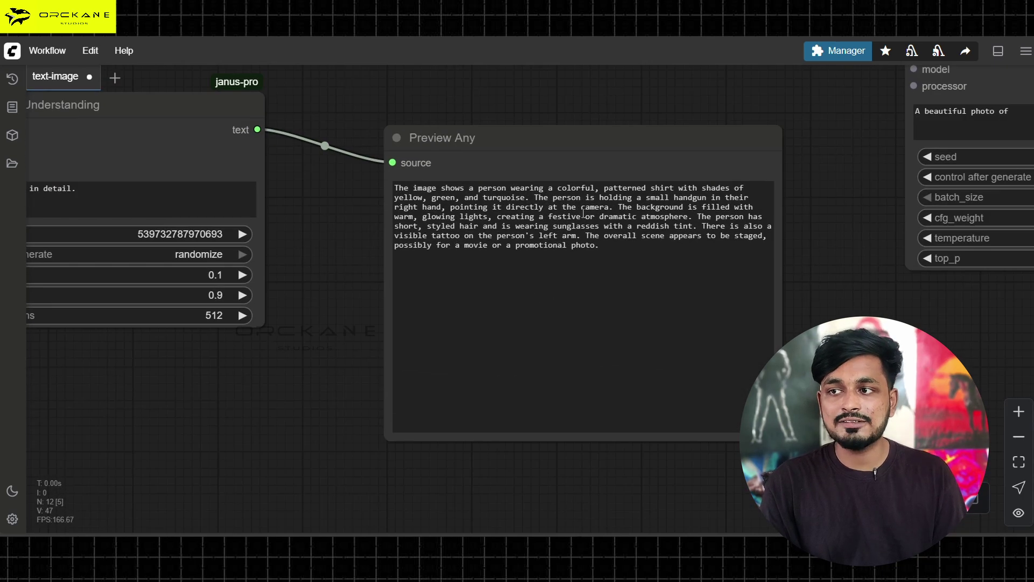
scroll(583, 213, "up", 2)
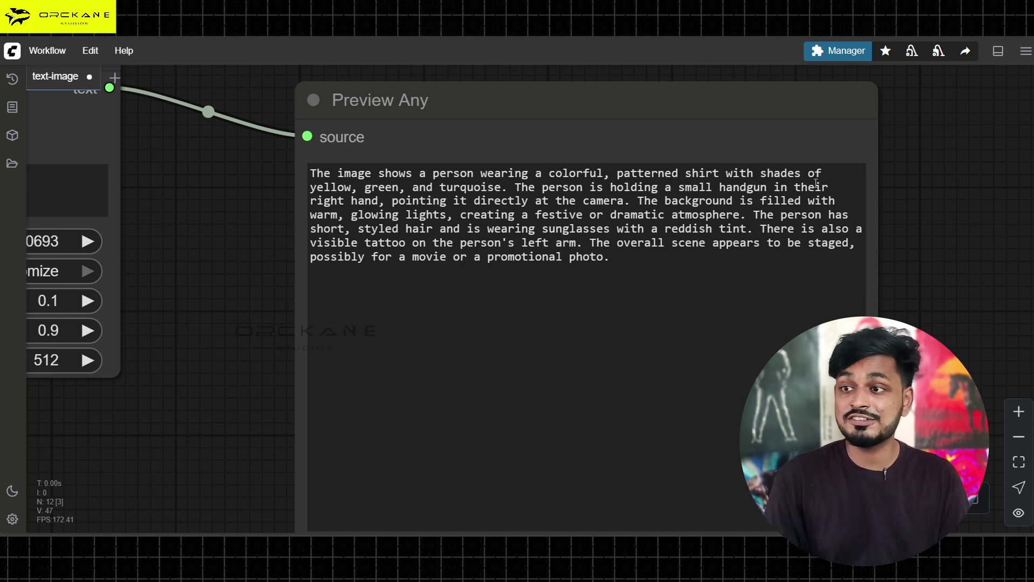
scroll(356, 202, "down", 1)
left_click_drag(215, 323, 751, 266)
scroll(246, 362, "up", 5)
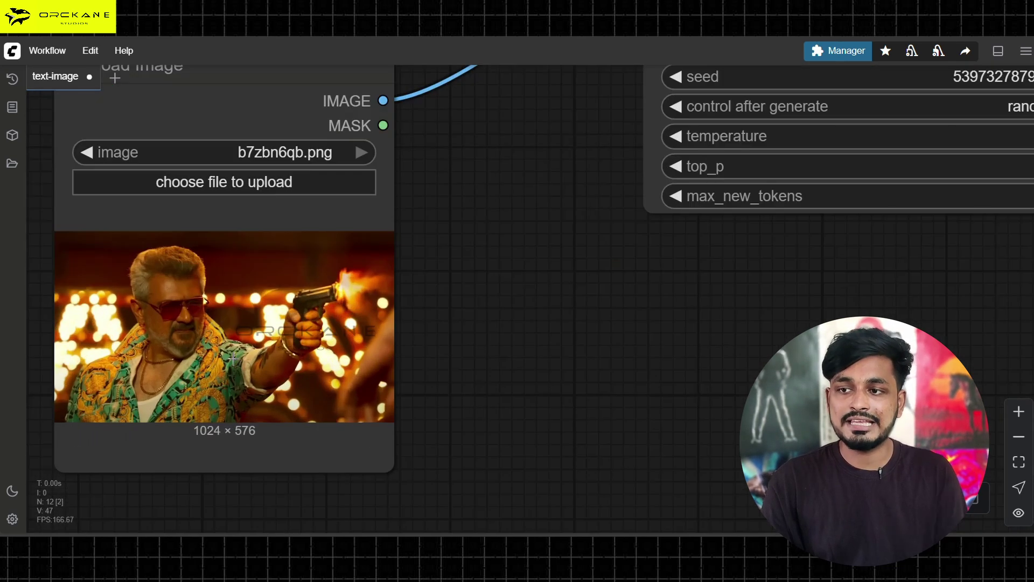
scroll(370, 299, "down", 5)
scroll(697, 231, "up", 6)
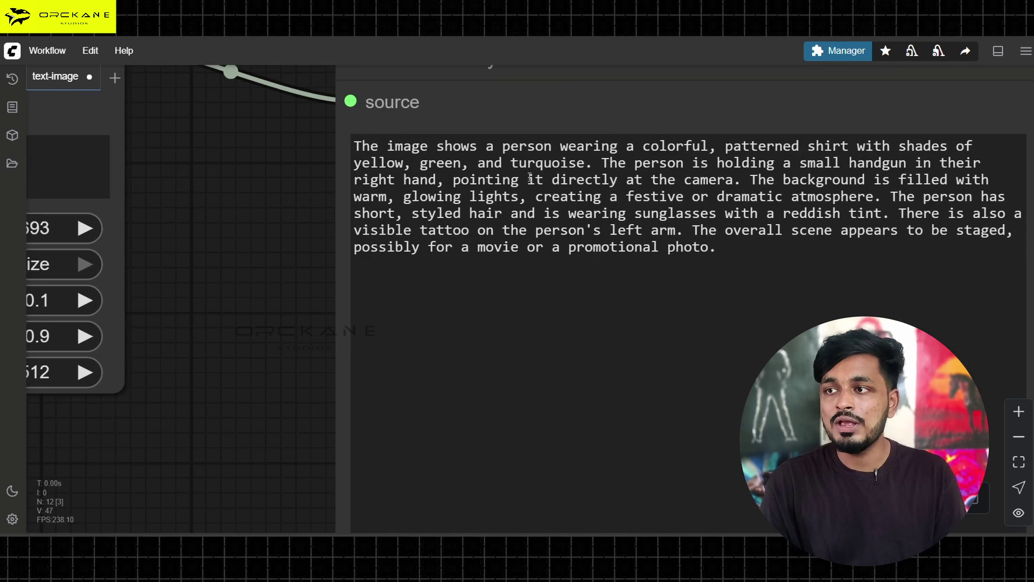
scroll(646, 220, "down", 6)
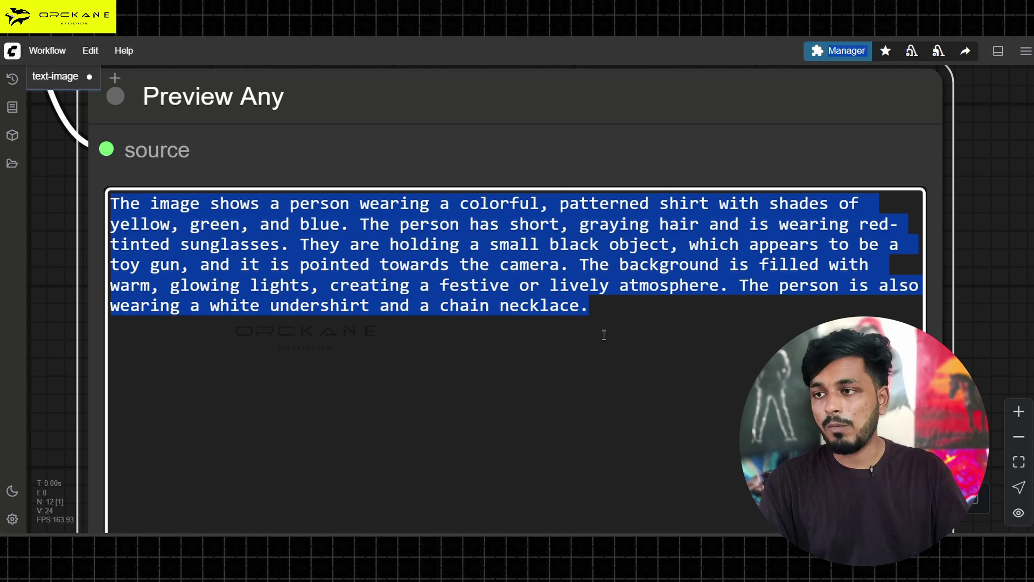
Replace the positive prompt in the upper CLIP Text Encode node with the copied image description.
scroll(604, 334, "down", 5)
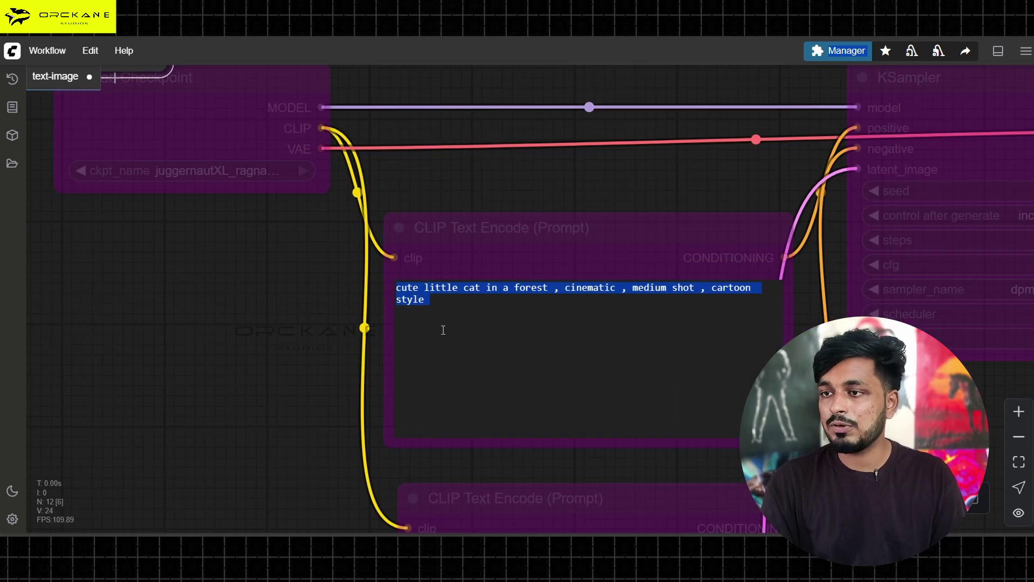
left_click(445, 325)
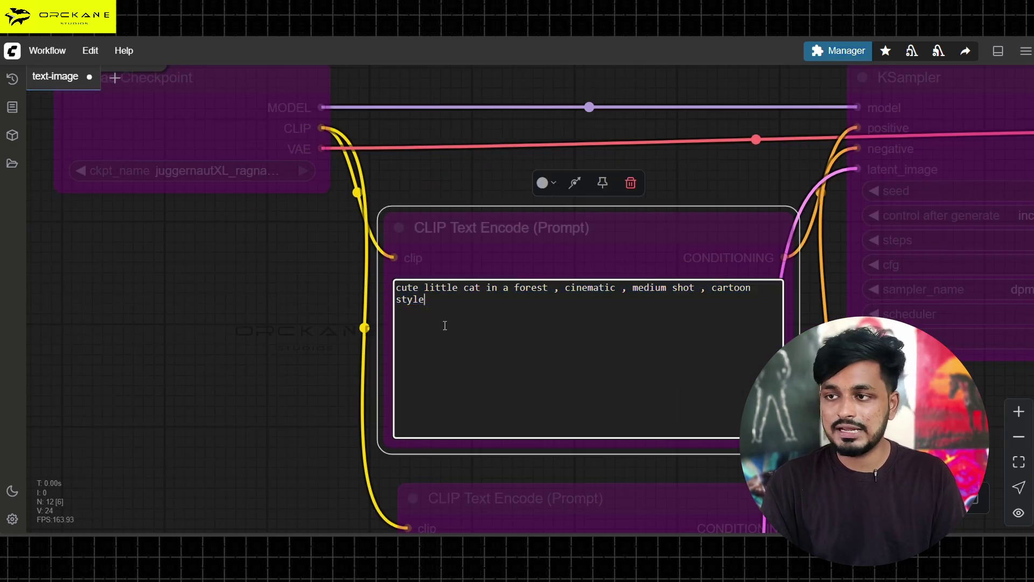
key("ctrl+a")
key("ctrl+v")
scroll(426, 333, "up", 1)
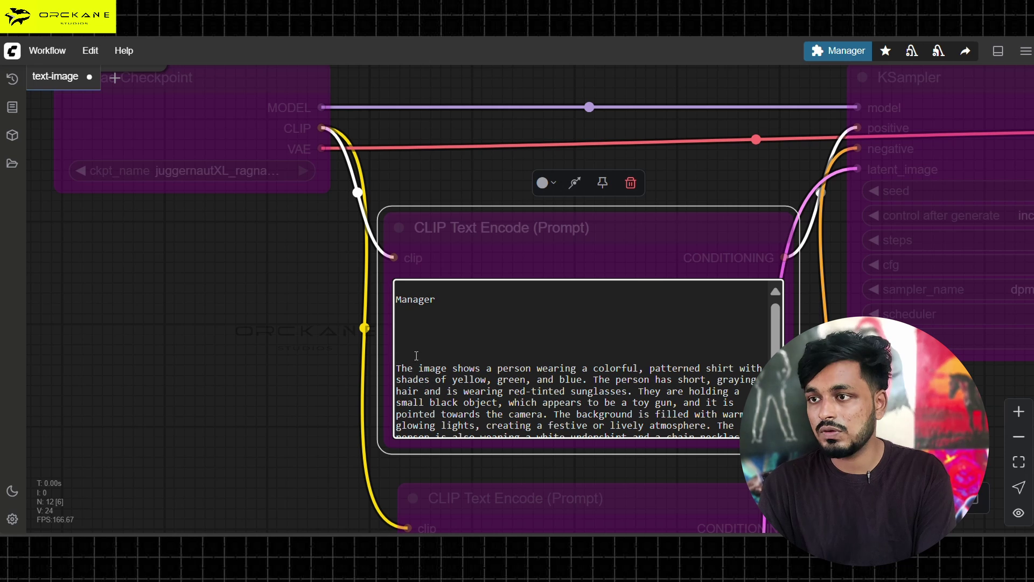
Delete the stray "Manager" text and blank lines above the description in the positive prompt.
left_click(416, 356)
key("BackSpace")
key("BackSpace")
key("BackSpace")
key("BackSpace")
key("BackSpace")
key("BackSpace")
key("BackSpace")
key("BackSpace")
key("BackSpace")
key("BackSpace")
key("BackSpace")
key("BackSpace")
Select all nodes of the text-to-image workflow, from Load Checkpoint to Save Image, and remove their bypass.
scroll(407, 324, "down", 5)
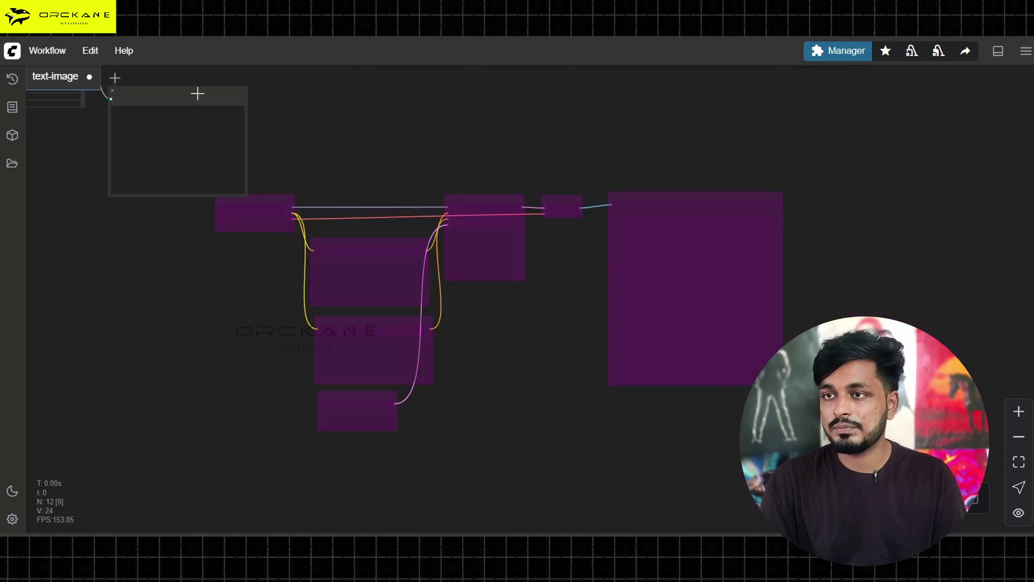
scroll(159, 180, "up", 2)
left_click_drag(194, 199, 141, 182)
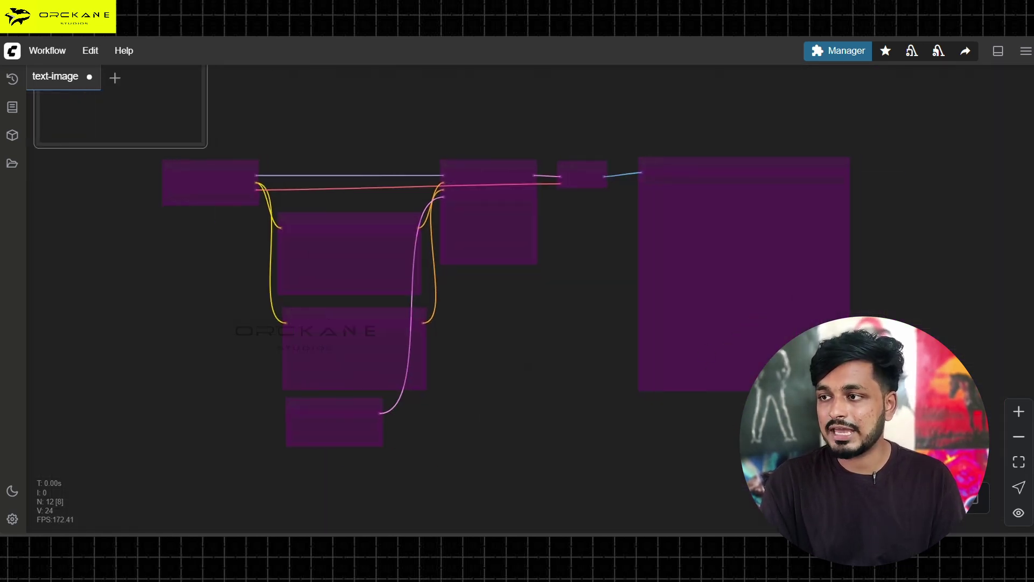
left_click_drag(889, 453, 152, 169)
right_click(195, 167)
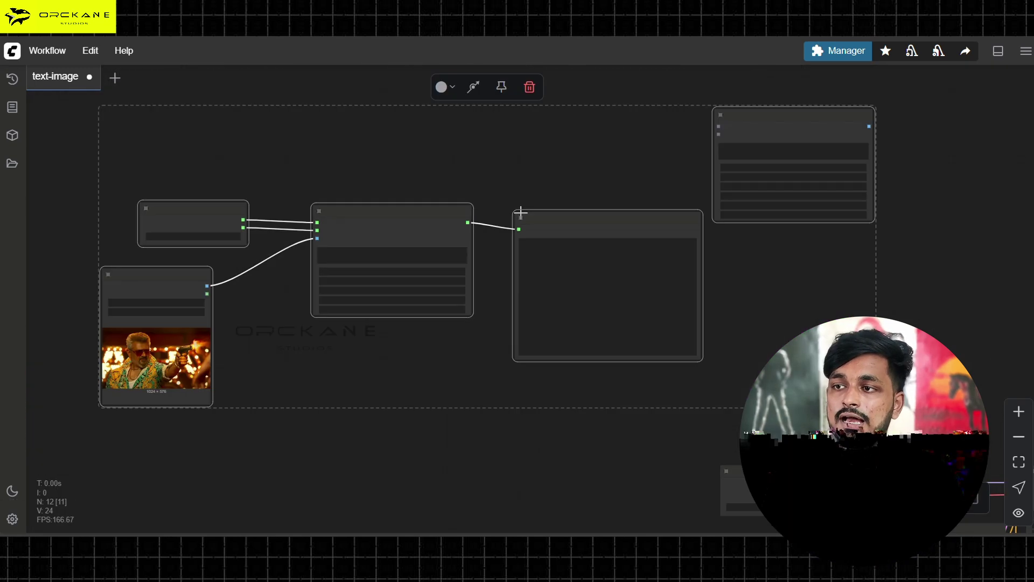
Bypass the selected Janus image understanding nodes, including Preview Any and the unused Janus Image Generation node.
right_click(569, 209)
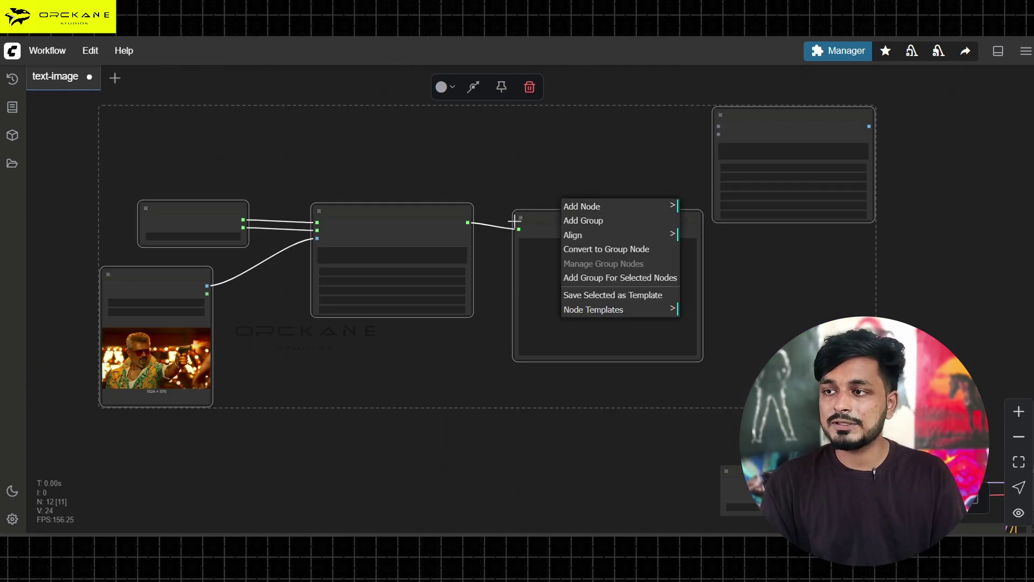
right_click(661, 211)
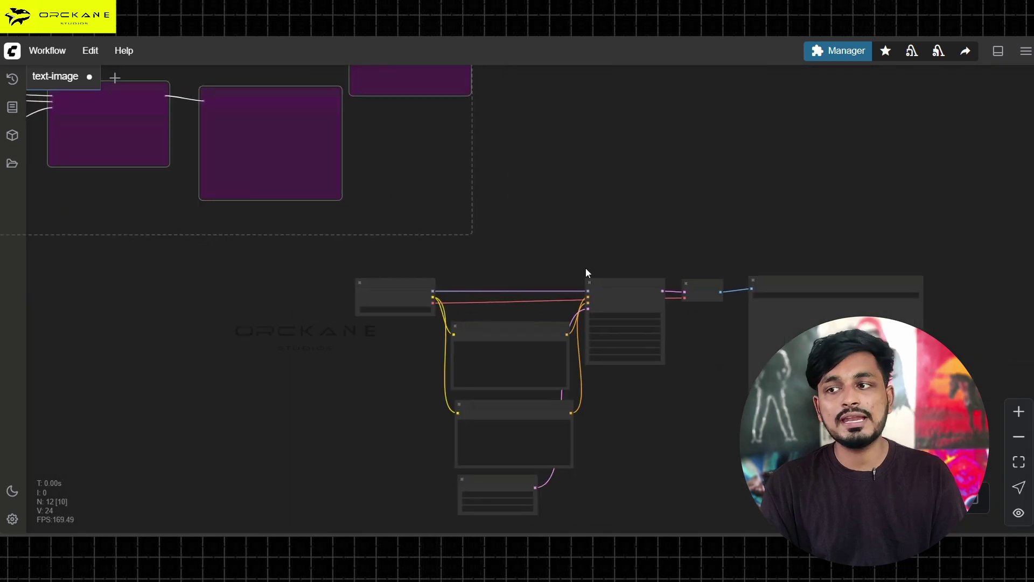
scroll(328, 263, "up", 5)
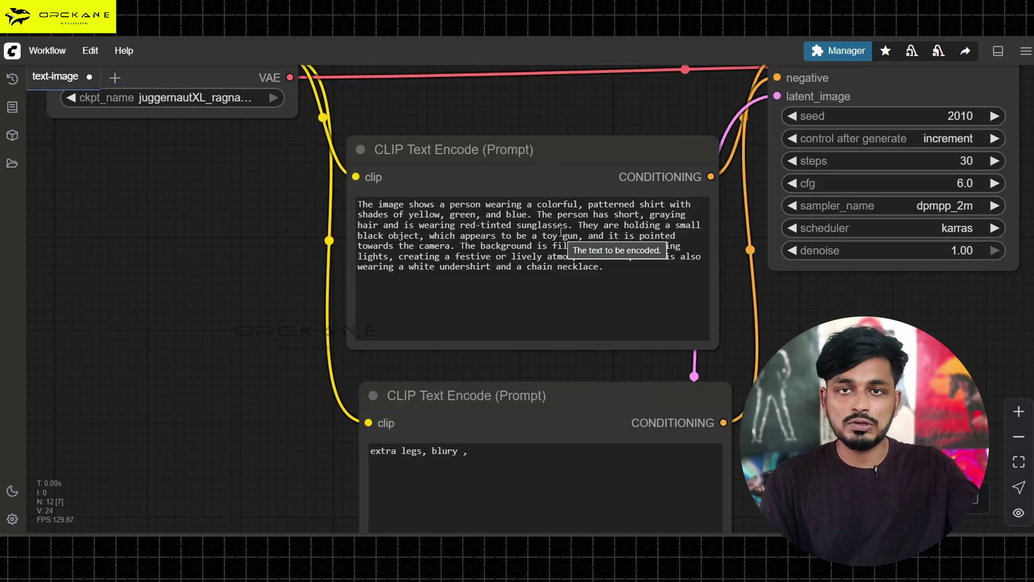
Review the positive and negative prompts and the text-to-image nodes, and browse the Juggernaut XL checkpoint page on Civitai.
left_click_drag(350, 474, 356, 398)
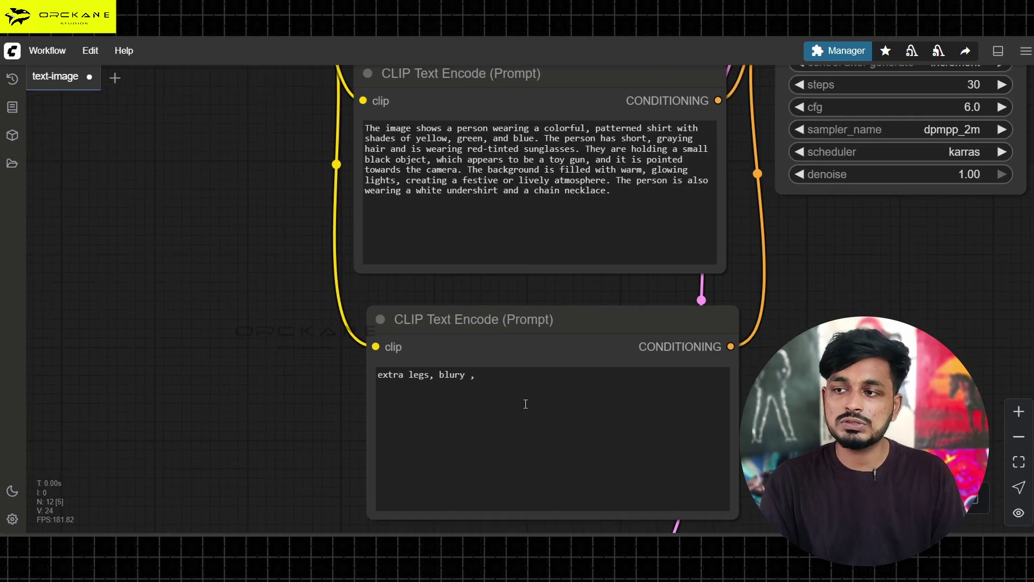
scroll(415, 285, "down", 5)
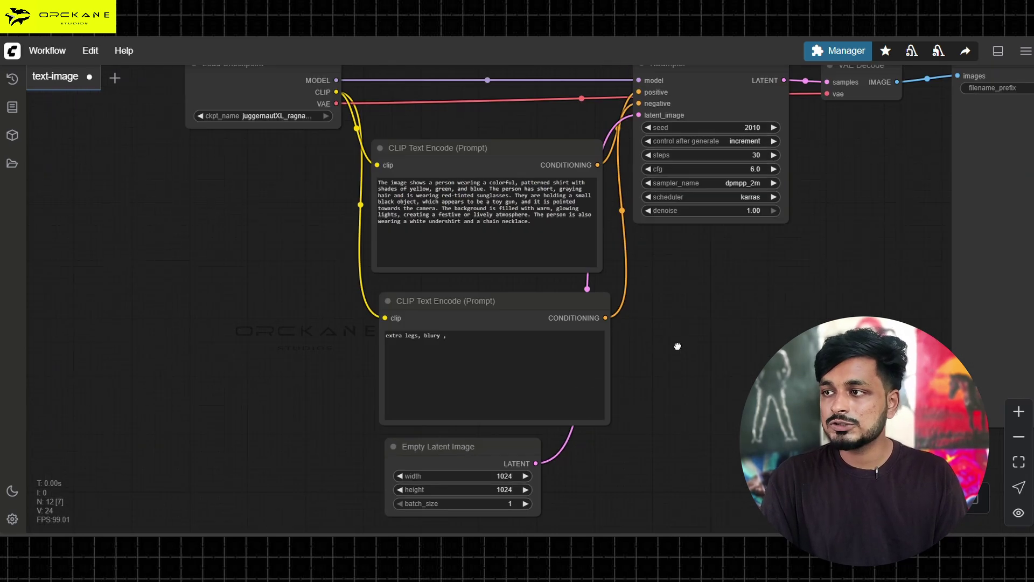
scroll(690, 140, "up", 6)
mouse_move(712, 190)
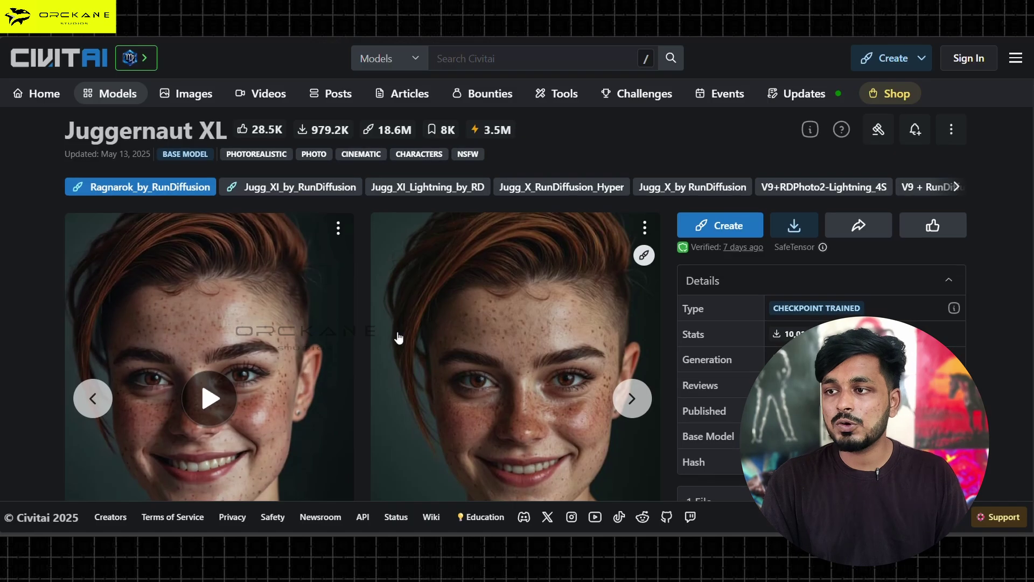
scroll(399, 336, "down", 10)
scroll(373, 330, "down", 15)
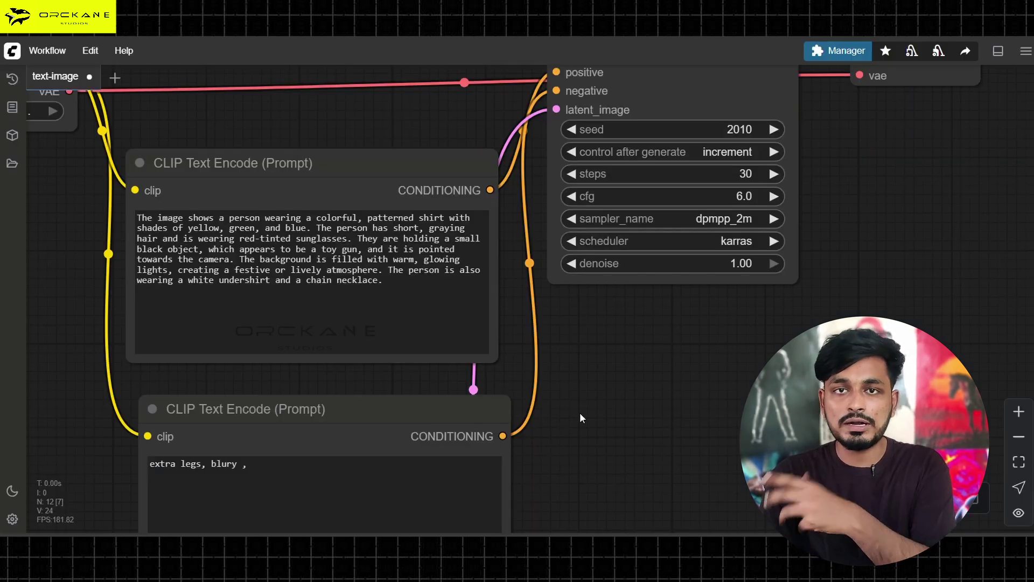
Run the text-to-image workflow with the description as the prompt and view the generated picture in the Save Image node.
scroll(579, 412, "down", 3)
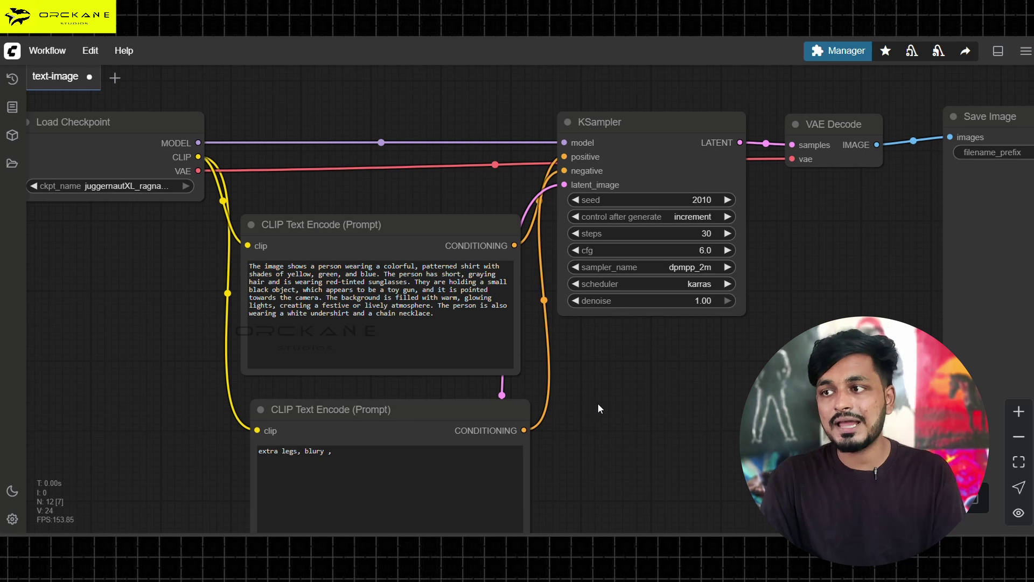
left_click_drag(598, 407, 561, 412)
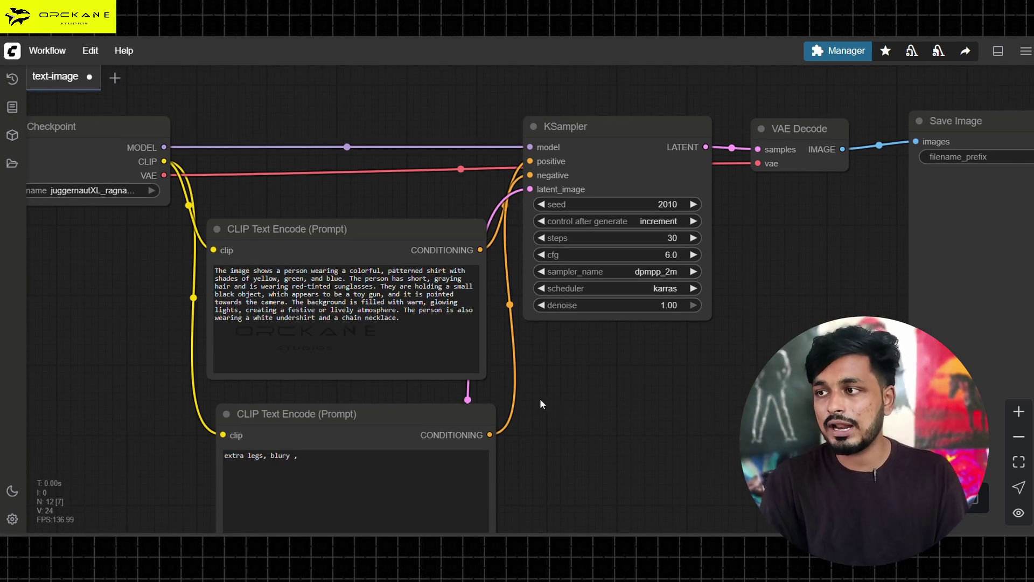
scroll(560, 326, "down", 2)
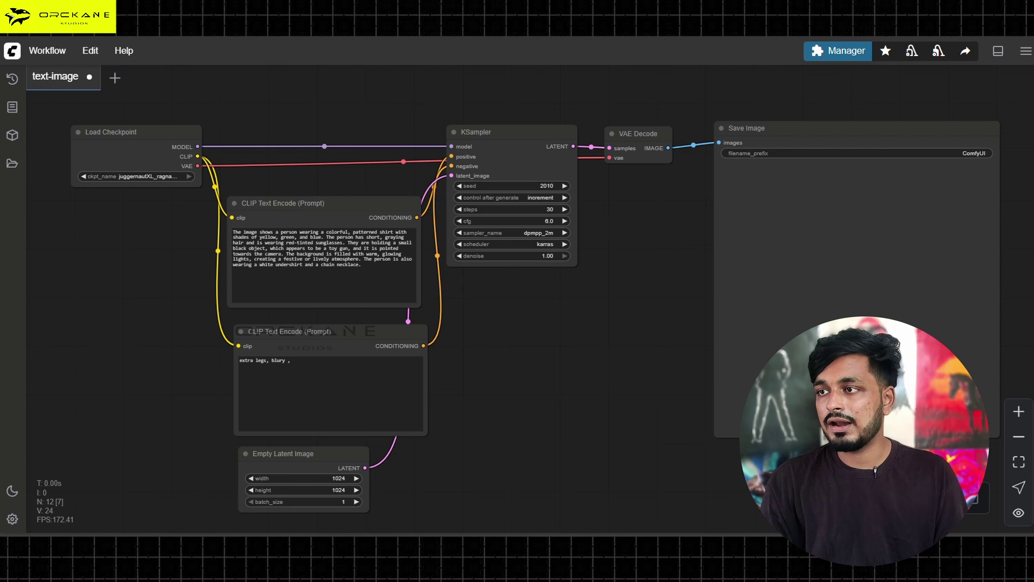
key("ctrl+Return")
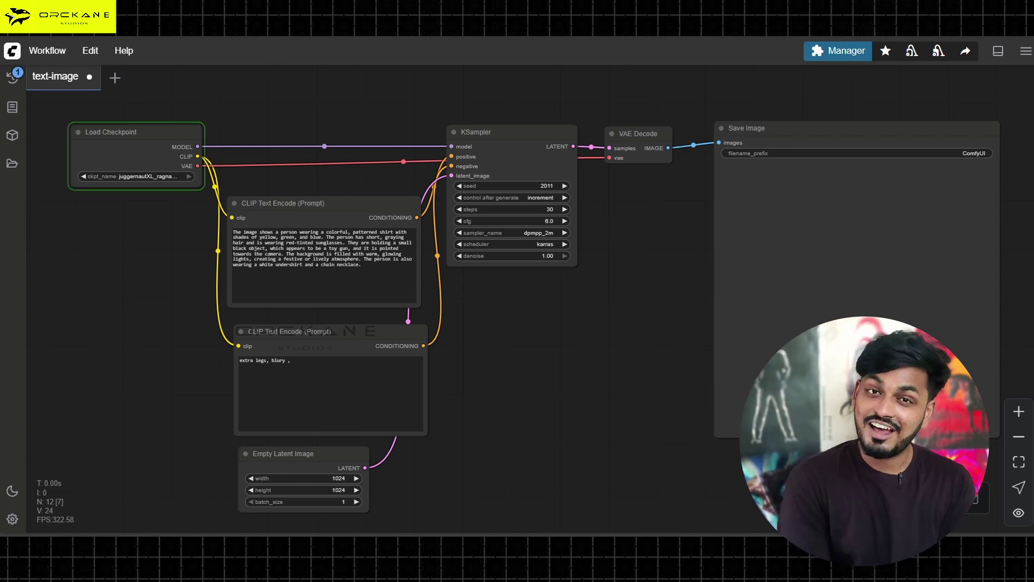
scroll(435, 168, "up", 5)
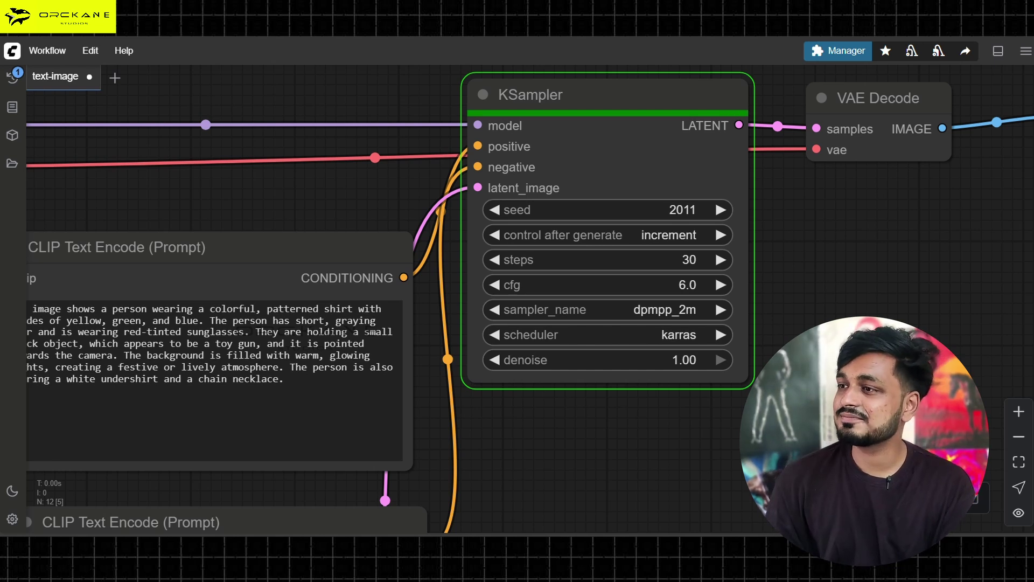
scroll(634, 288, "down", 5)
left_click_drag(567, 241, 577, 269)
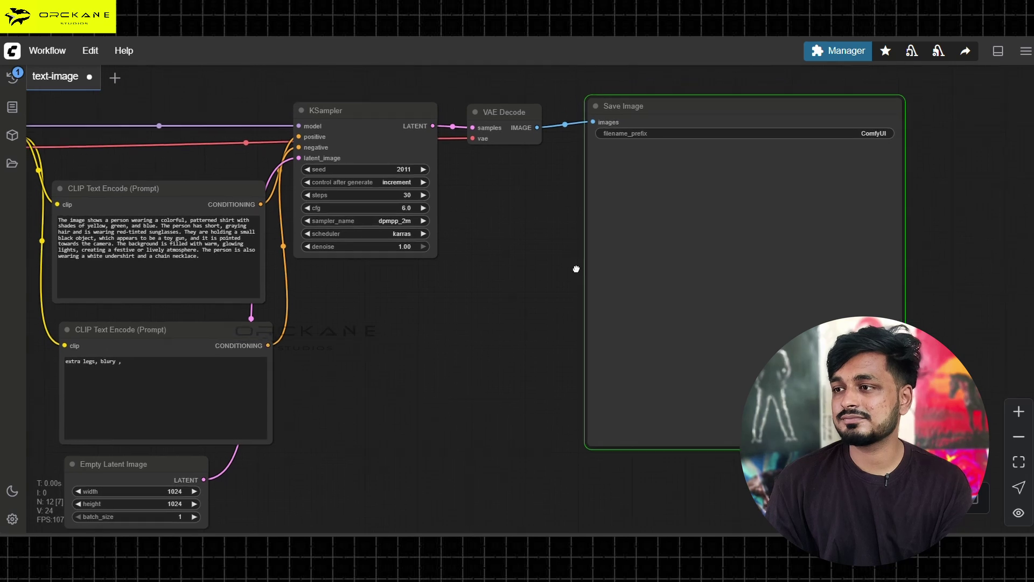
scroll(657, 216, "up", 15)
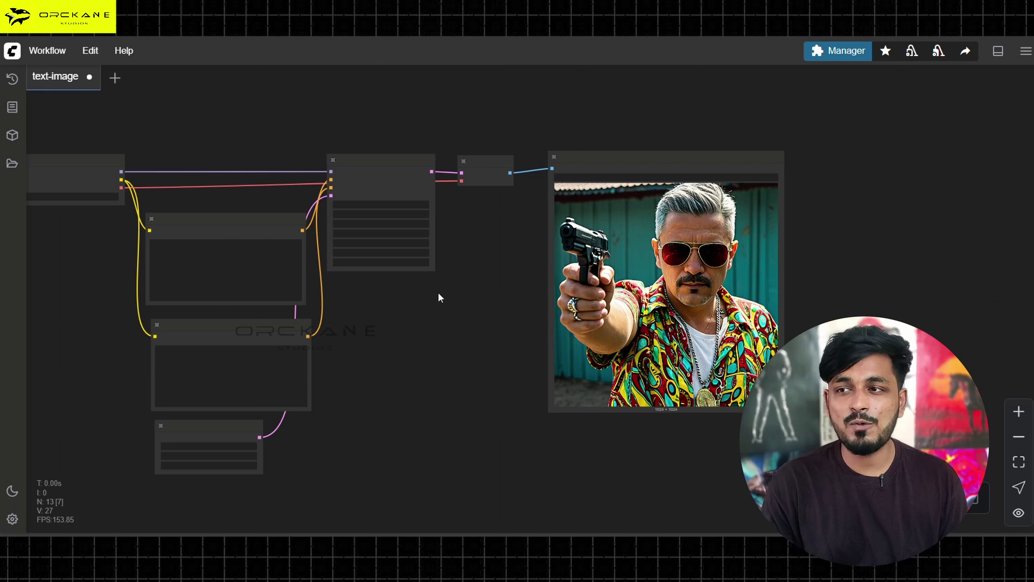
Compare the generated picture in Save Image with the original in Load Image, and read the positive prompt used.
scroll(437, 292, "down", 5)
left_click_drag(76, 151, 813, 252)
scroll(808, 350, "up", 5)
scroll(852, 287, "up", 6)
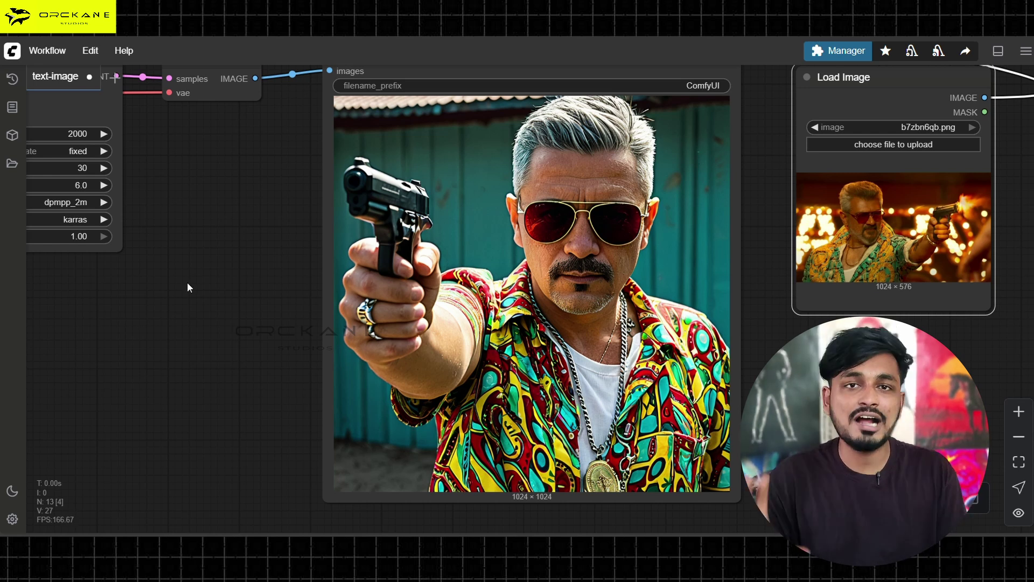
scroll(186, 281, "down", 5)
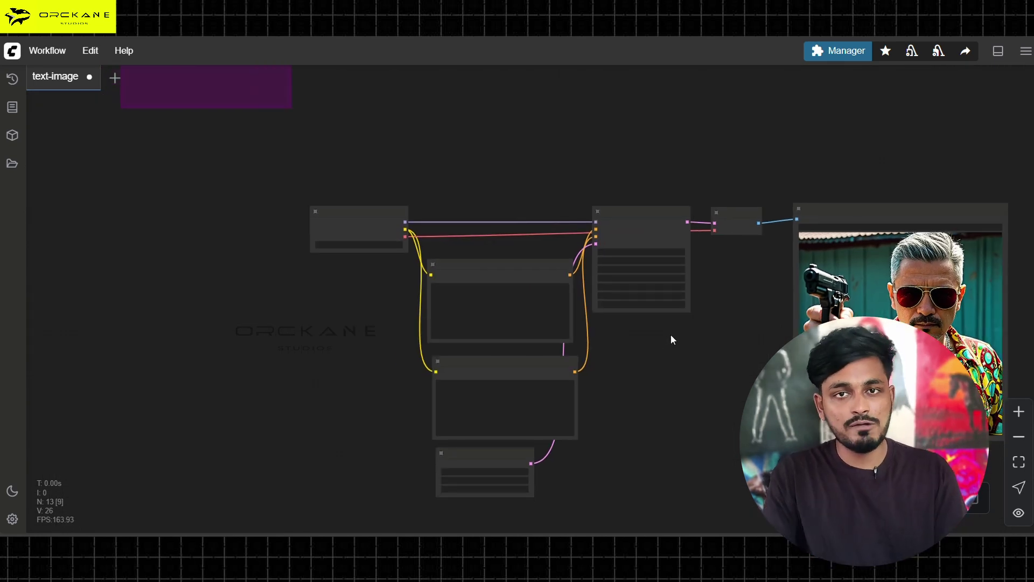
scroll(540, 315, "up", 10)
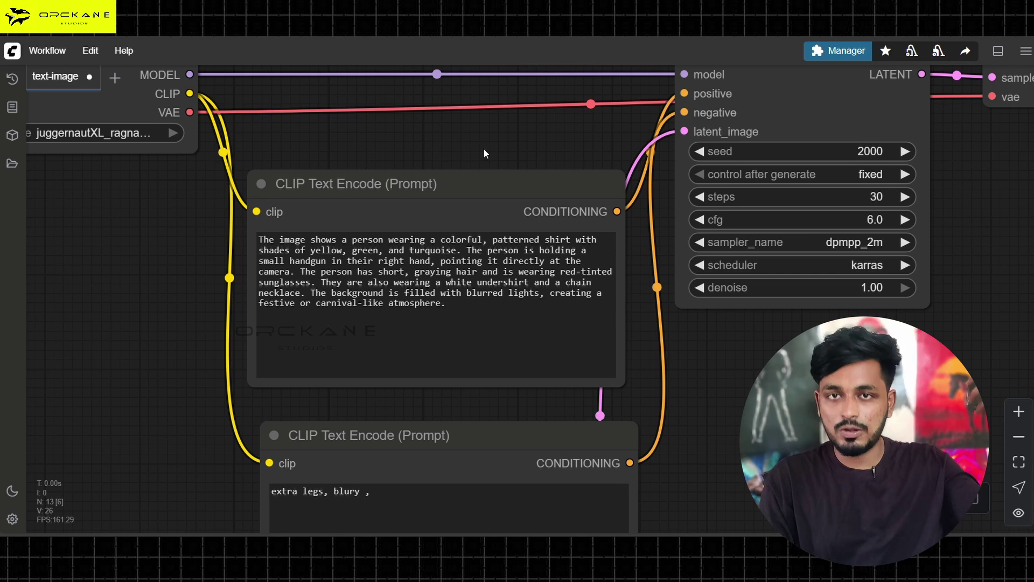
Move the Load Checkpoint node and the positive CLIP Text Encode node farther away from the KSampler node.
scroll(483, 148, "down", 5)
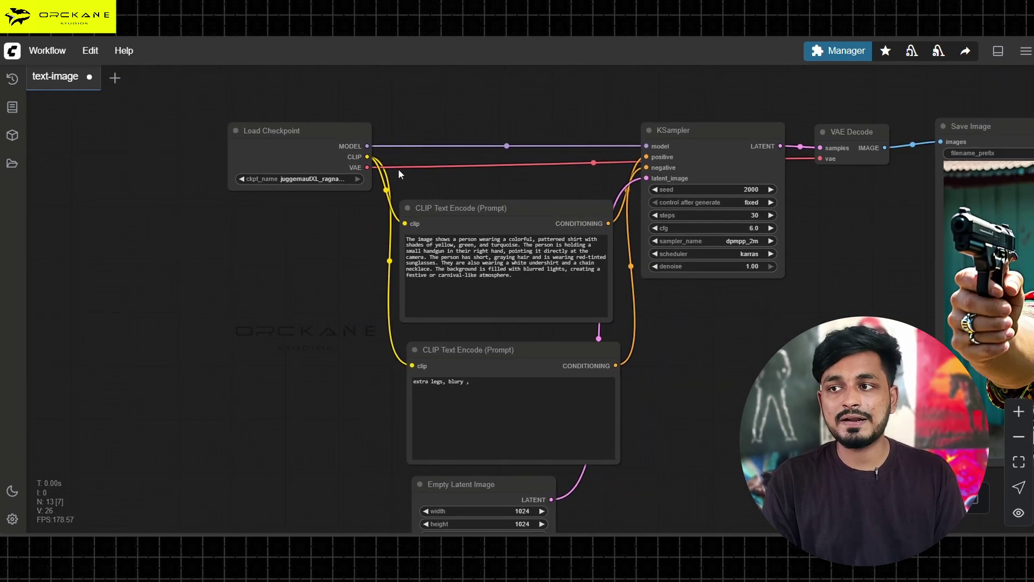
scroll(398, 173, "up", 3)
left_click_drag(311, 127, 162, 103)
left_click_drag(531, 242, 397, 229)
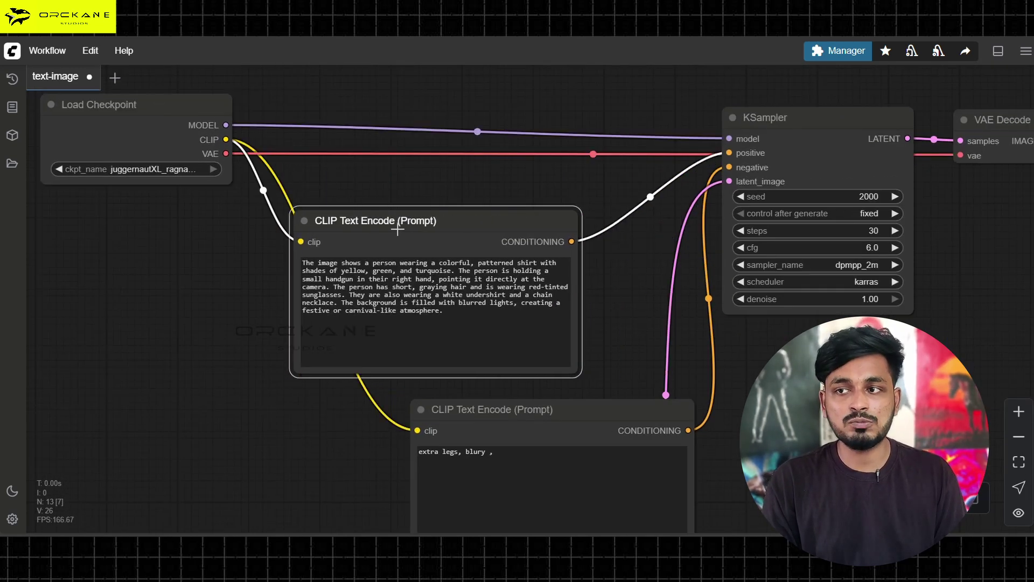
scroll(397, 229, "down", 2)
left_click(515, 166)
scroll(602, 408, "down", 1)
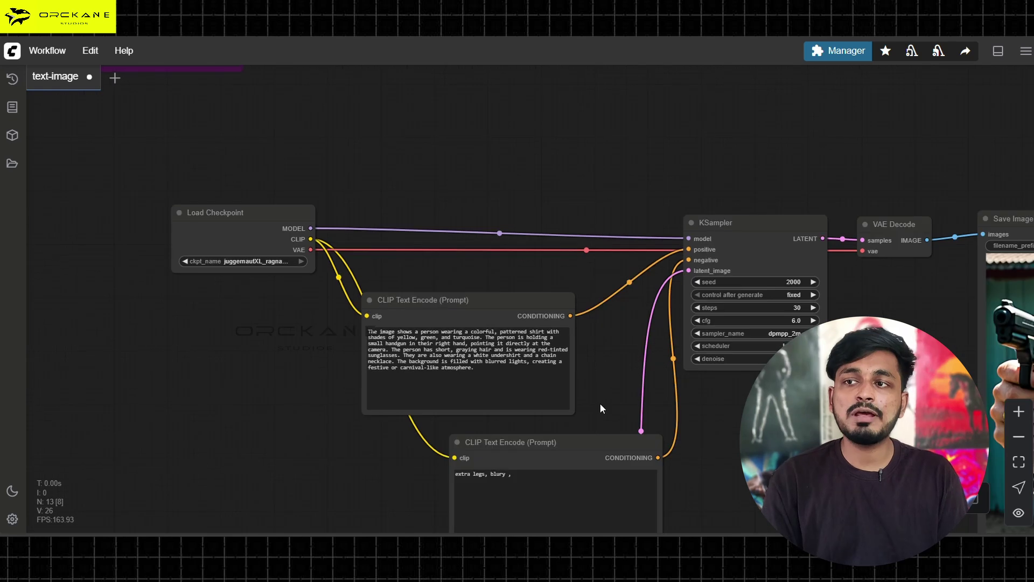
scroll(602, 408, "down", 3)
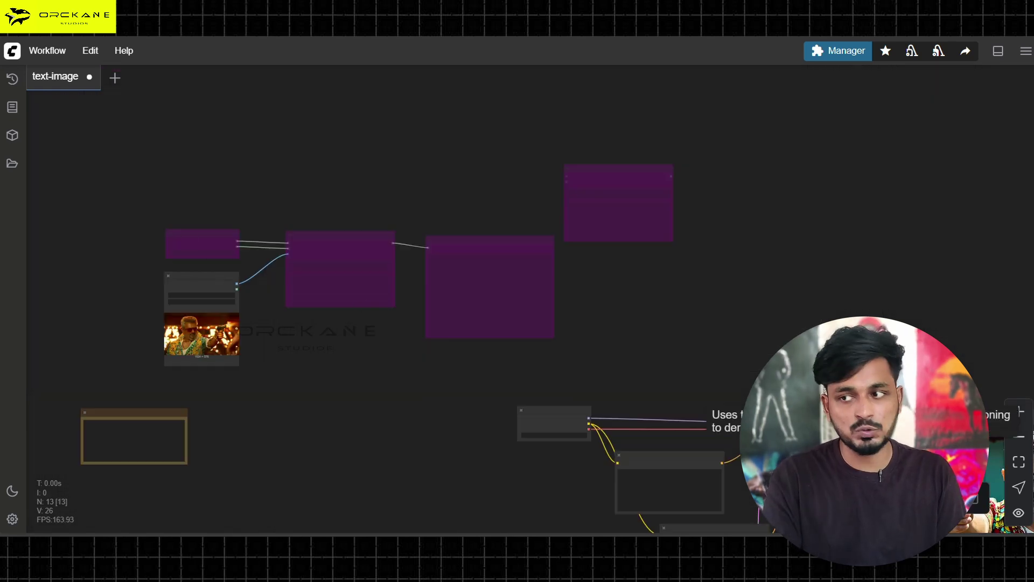
left_click_drag(530, 390, 330, 239)
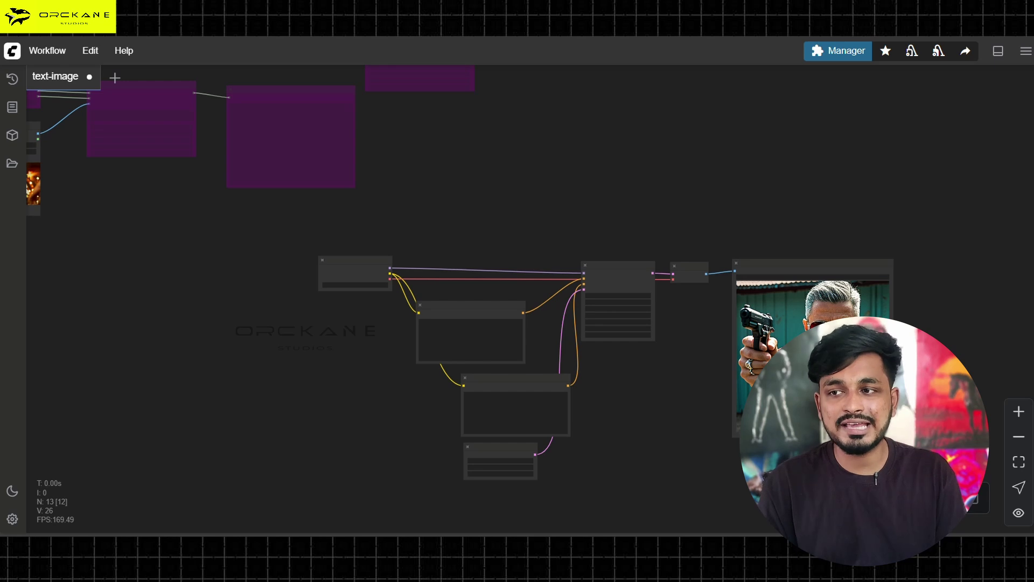
scroll(651, 427, "up", 4)
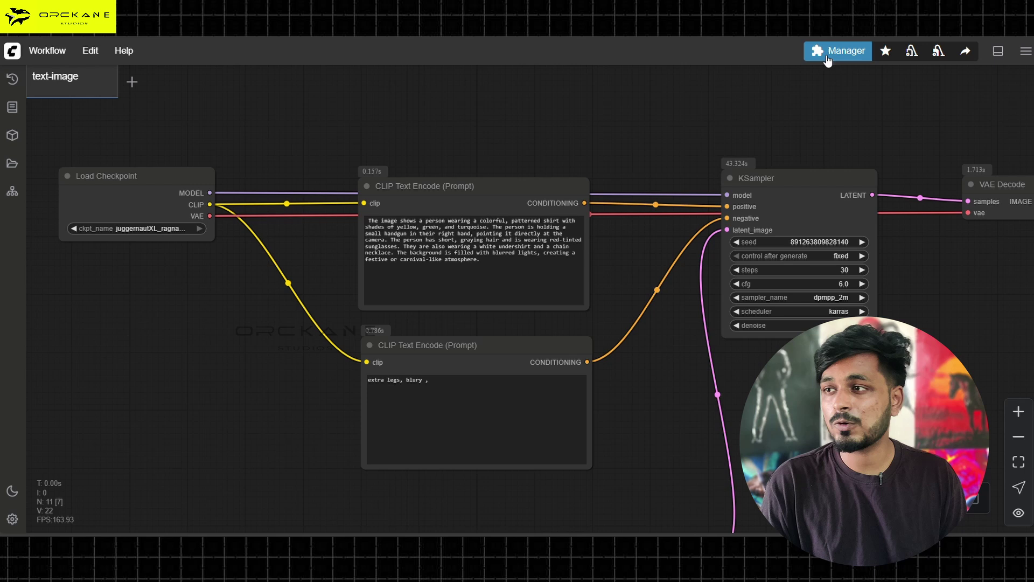
Search the custom nodes list in the ComfyUI Manager for "easy use" to check the ComfyUI-Easy-Use pack.
left_click(827, 56)
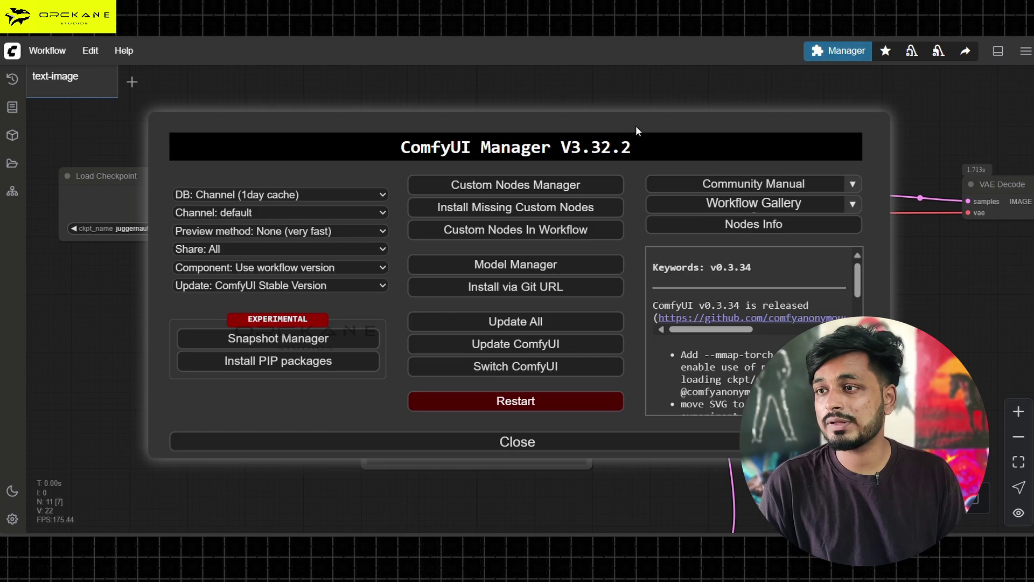
left_click(475, 185)
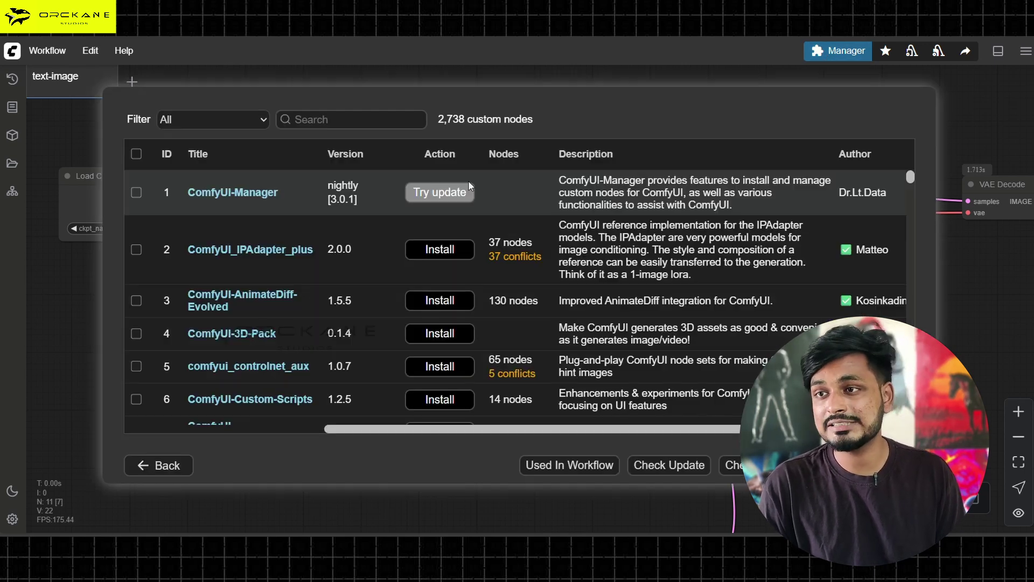
left_click(334, 121)
type("easy use")
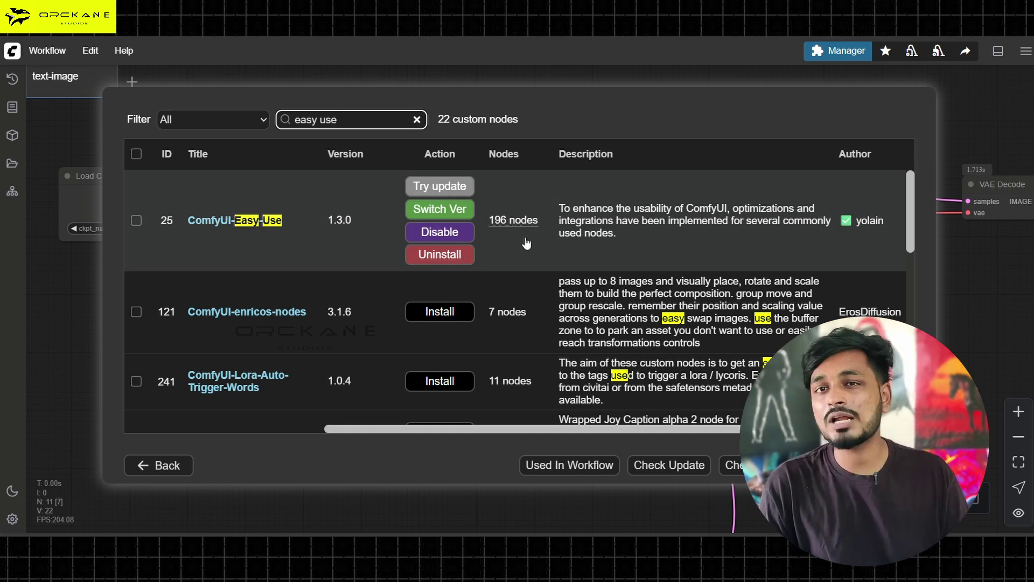
left_click(158, 466)
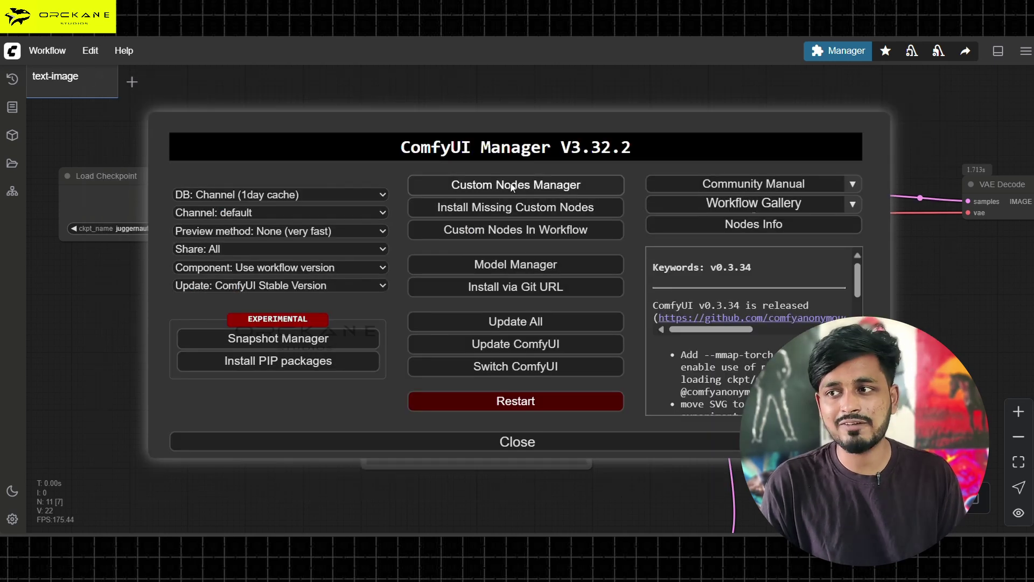
Search the custom nodes list for "rgthree" and install the rgthree-comfy pack.
left_click(512, 186)
left_click(327, 119)
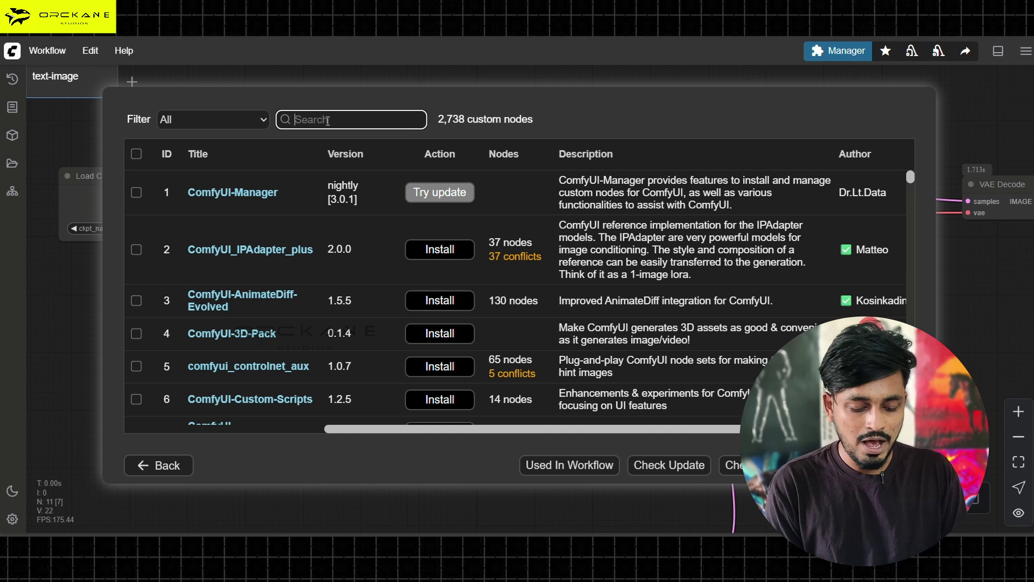
type("rgthree")
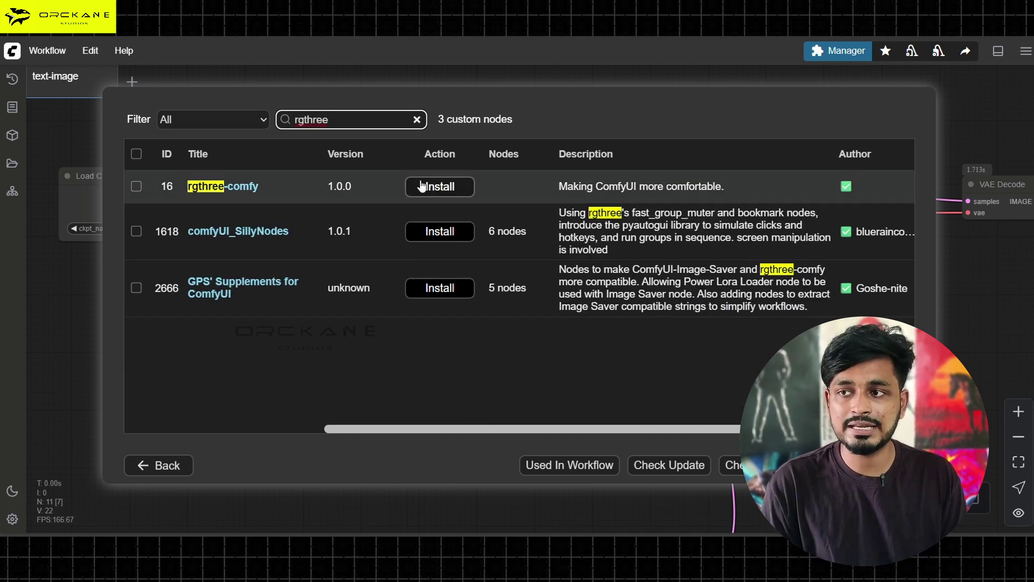
Look up the WAS Node Suite in the custom nodes list and restart ComfyUI to apply the installed nodes.
left_click(417, 120)
type("was")
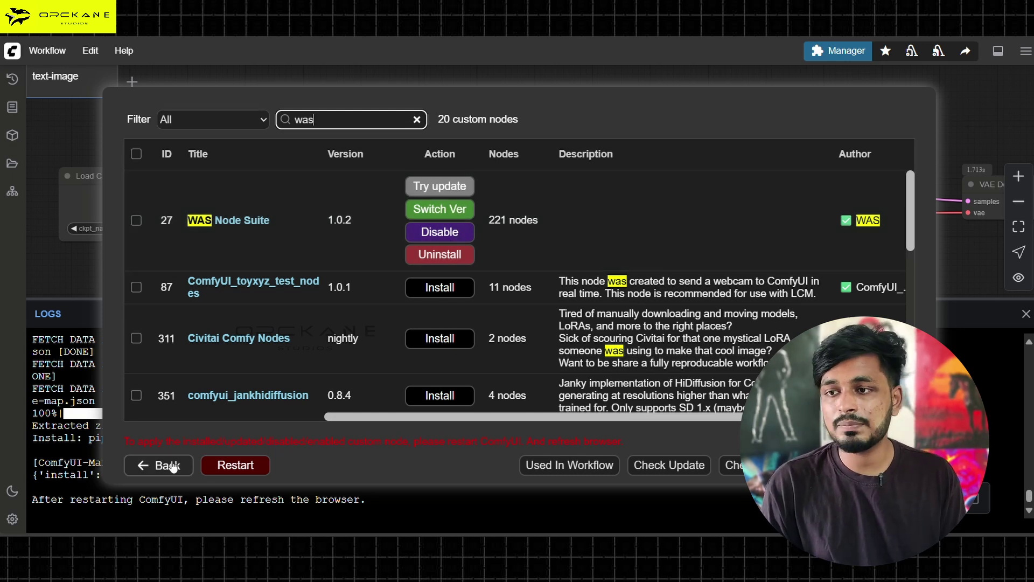
left_click(217, 466)
left_click(605, 319)
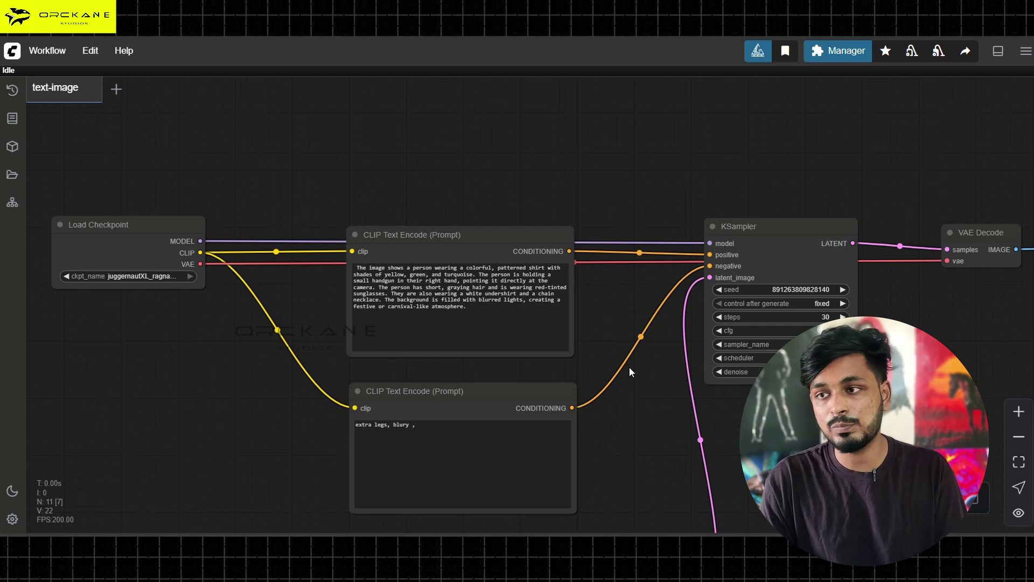
Space out the Load Checkpoint and positive CLIP Text Encode nodes and add a Text Concatenate node from WAS Suite above them.
left_click_drag(293, 241, 148, 170)
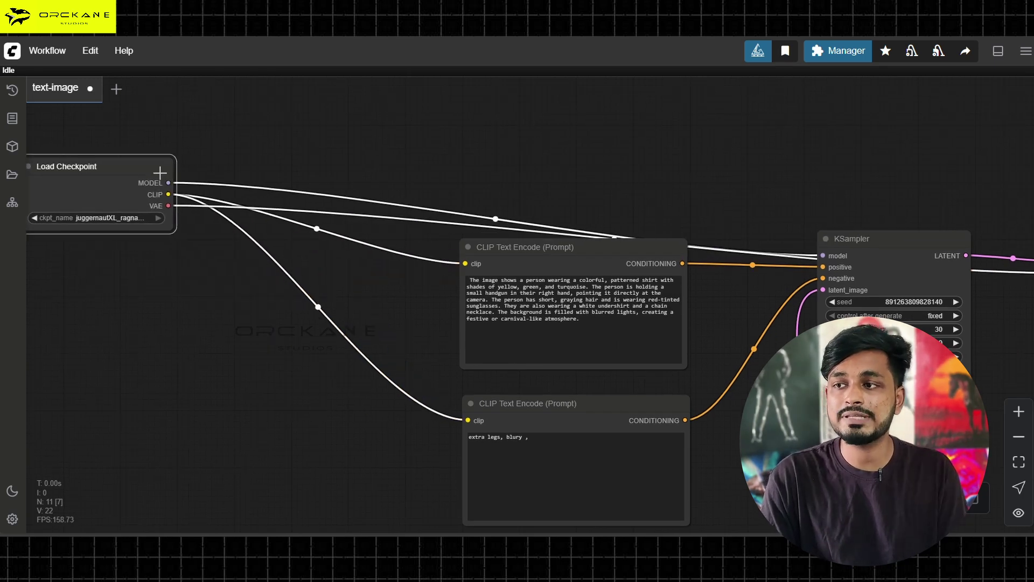
left_click_drag(539, 247, 426, 255)
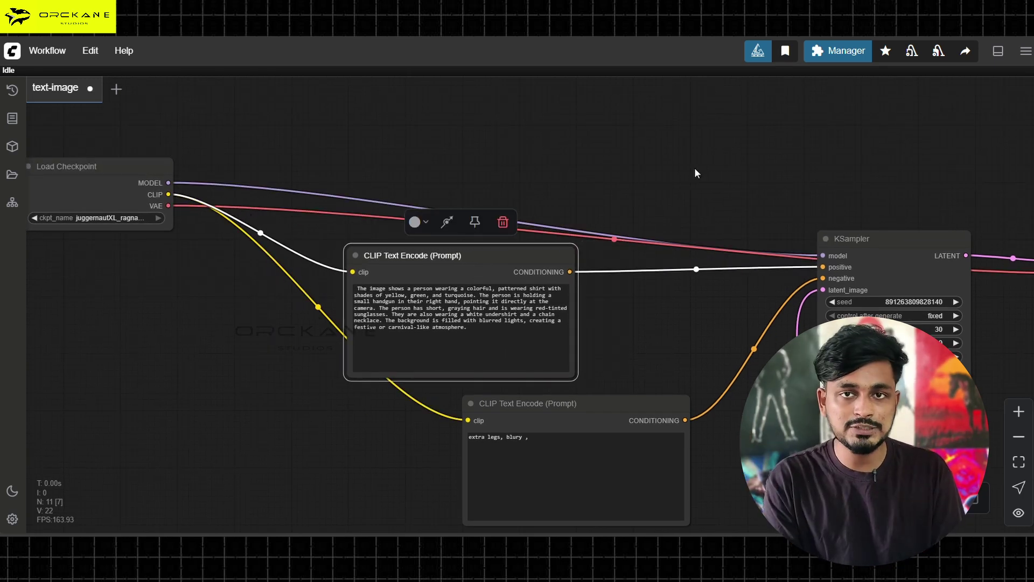
double_click(586, 165)
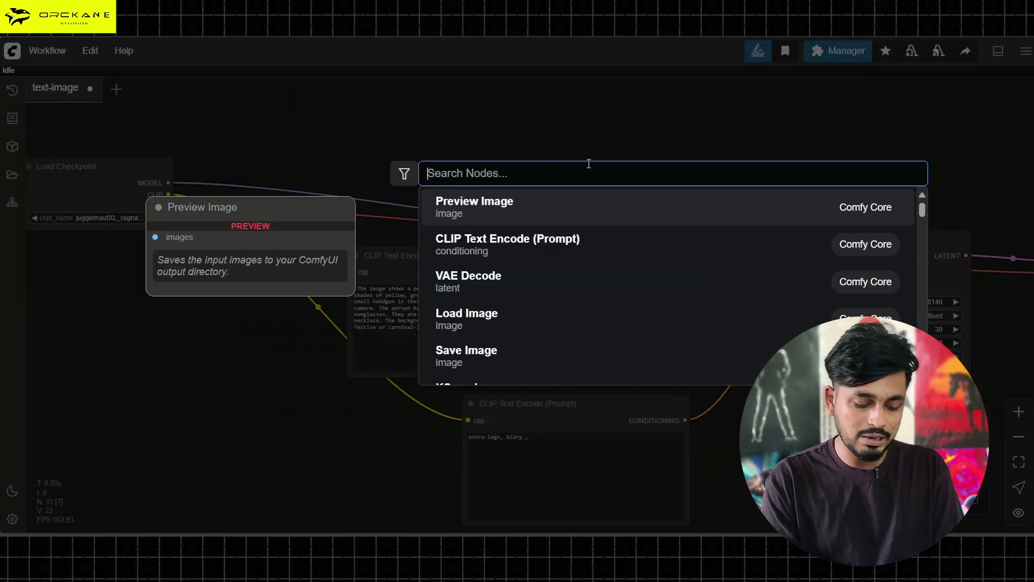
type("text")
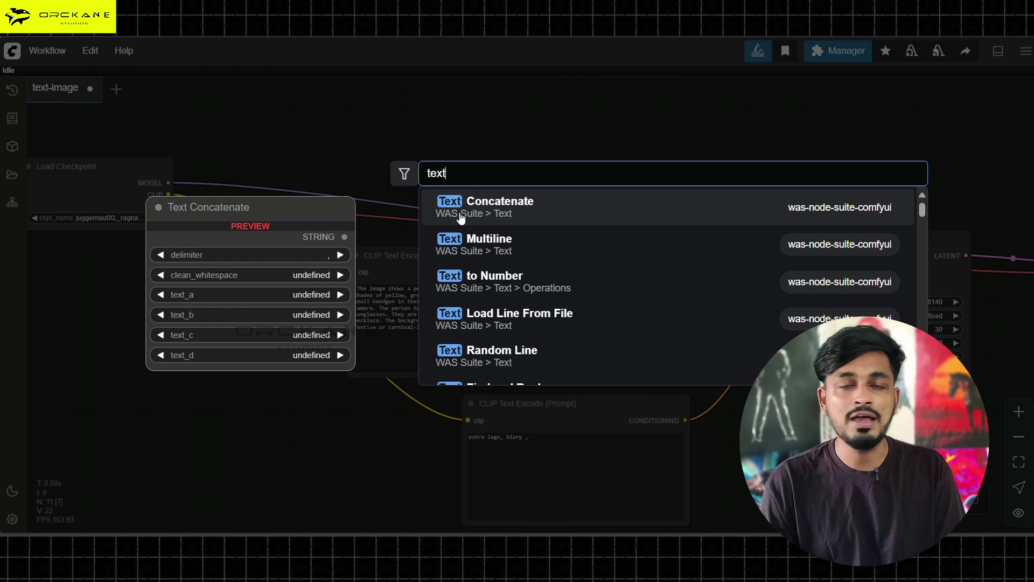
left_click(525, 224)
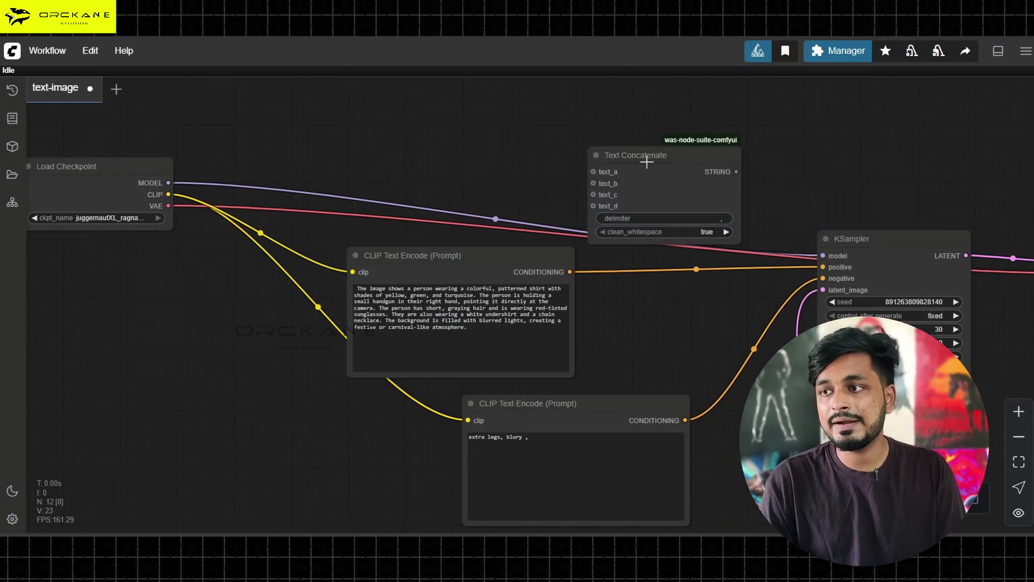
left_click_drag(648, 162, 602, 118)
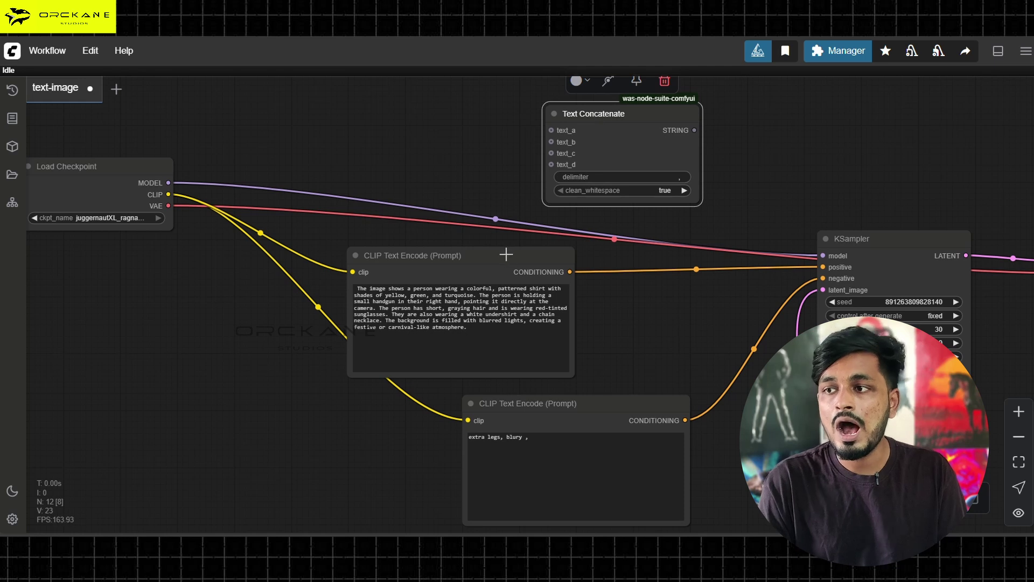
Try to connect the CONDITIONING output of the positive CLIP Text Encode node to the text_d input of Text Concatenate.
left_click_drag(506, 254, 318, 231)
left_click_drag(380, 247, 552, 165)
left_click_drag(242, 230, 281, 243)
left_click_drag(427, 260, 549, 171)
Add an EasyUse Positive prompt node and connect its positive output to text_a on the Text Concatenate node.
scroll(492, 228, "up", 4)
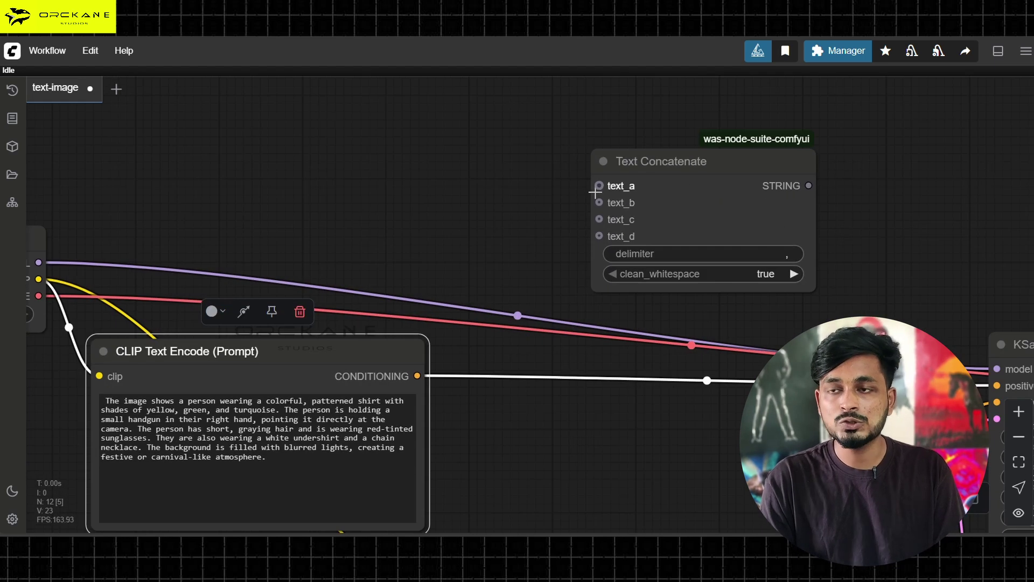
double_click(423, 200)
type("pos")
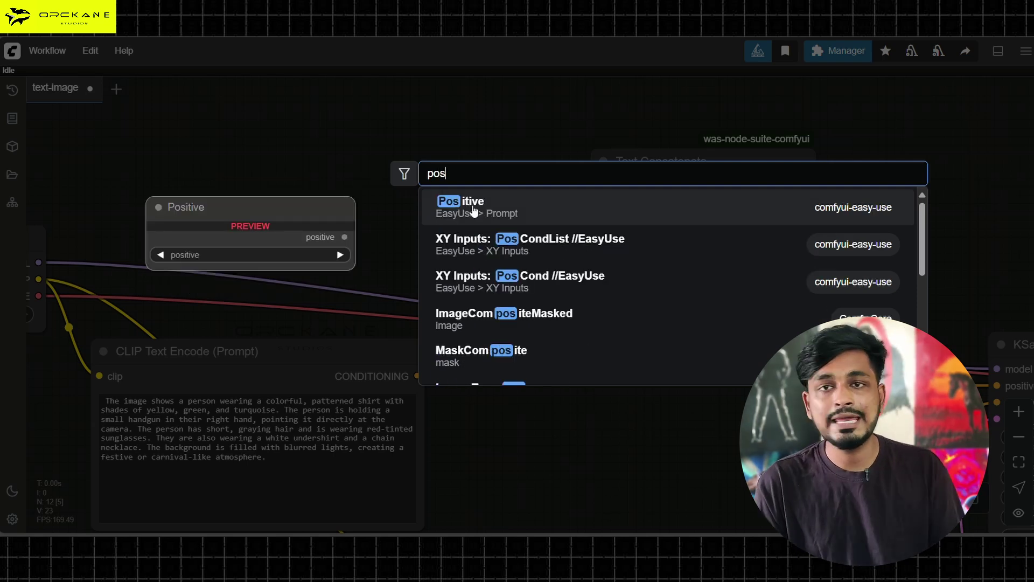
left_click(474, 210)
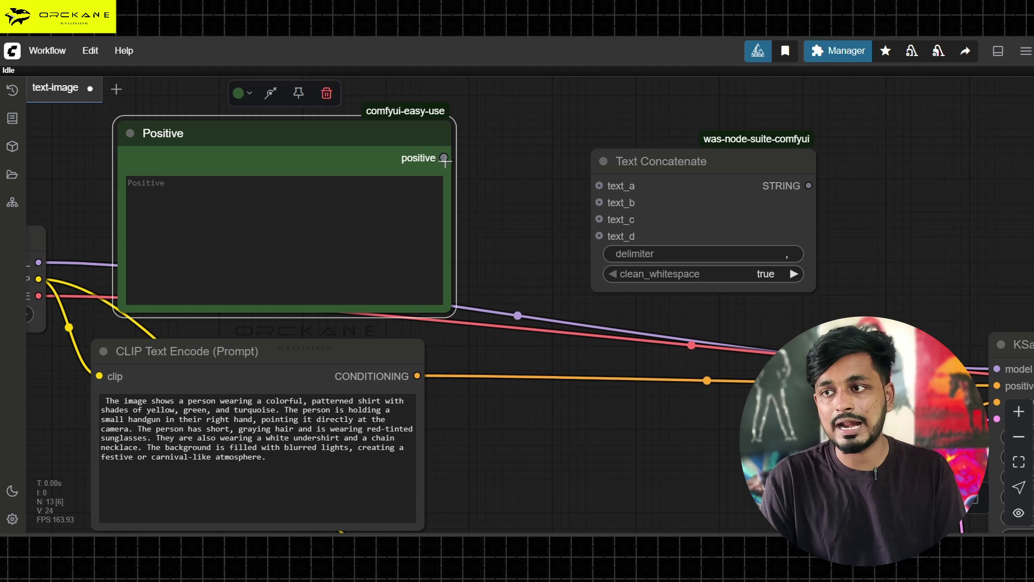
left_click_drag(444, 158, 599, 185)
scroll(387, 377, "down", 3)
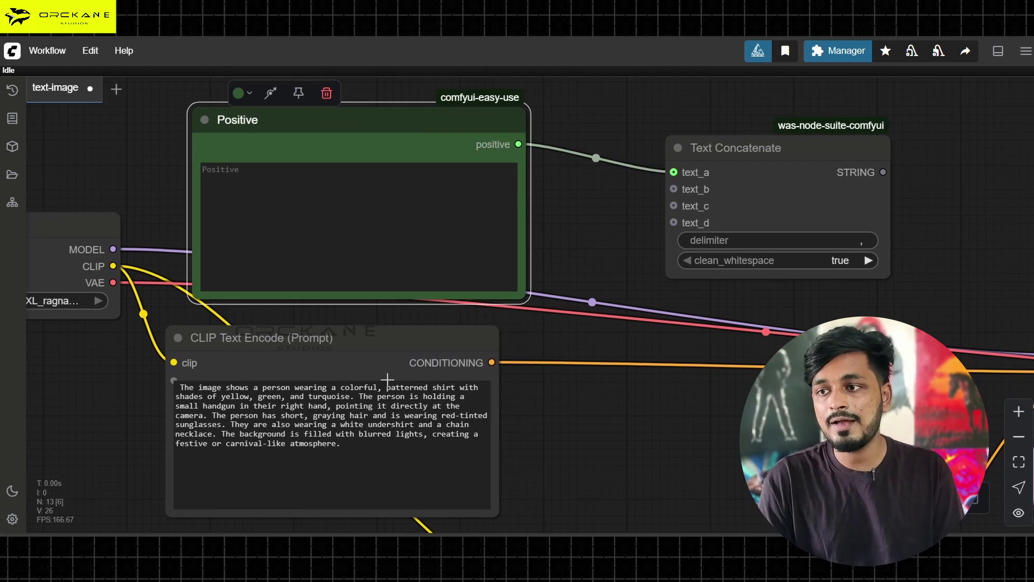
Copy the image description from the positive CLIP Text Encode node into the Positive node and delete that CLIP Text Encode node.
left_click(395, 367)
left_click_drag(377, 431, 226, 387)
key("ctrl+c")
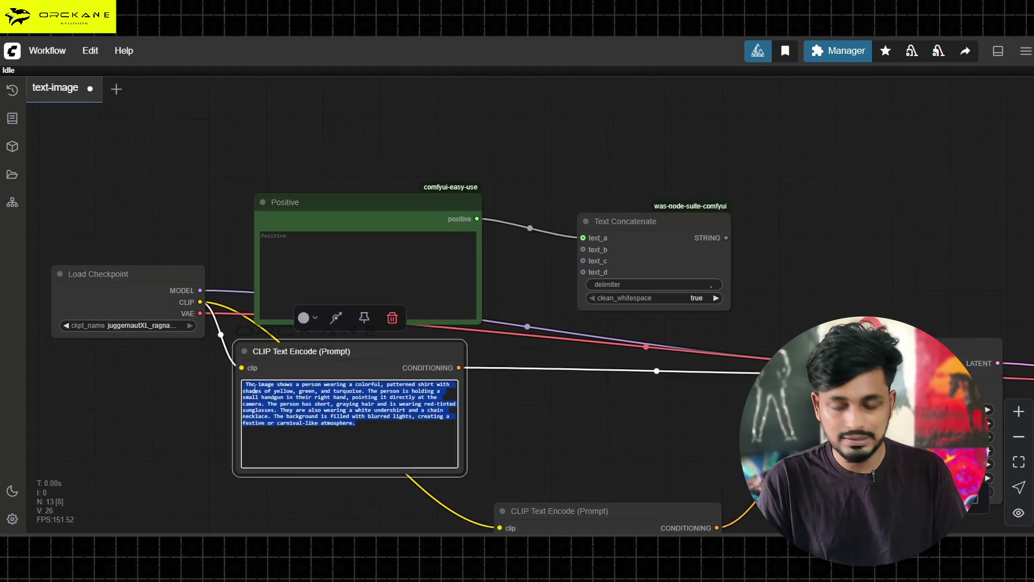
left_click(360, 265)
key("ctrl+v")
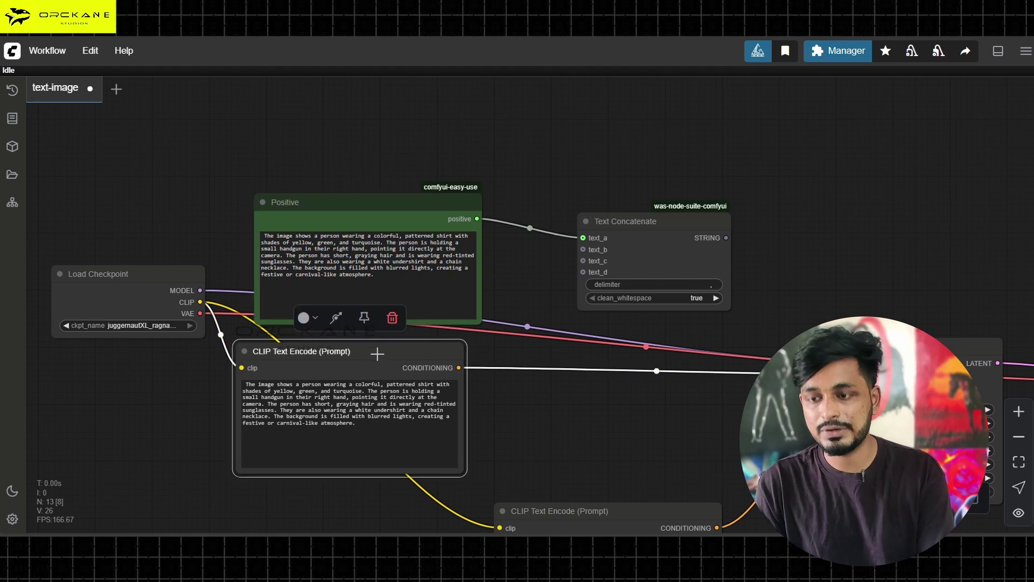
key("Delete")
Reposition the Positive node, duplicate it below the original and connect the copy to text_b on Text Concatenate.
scroll(434, 386, "down", 2)
left_click_drag(353, 226, 388, 205)
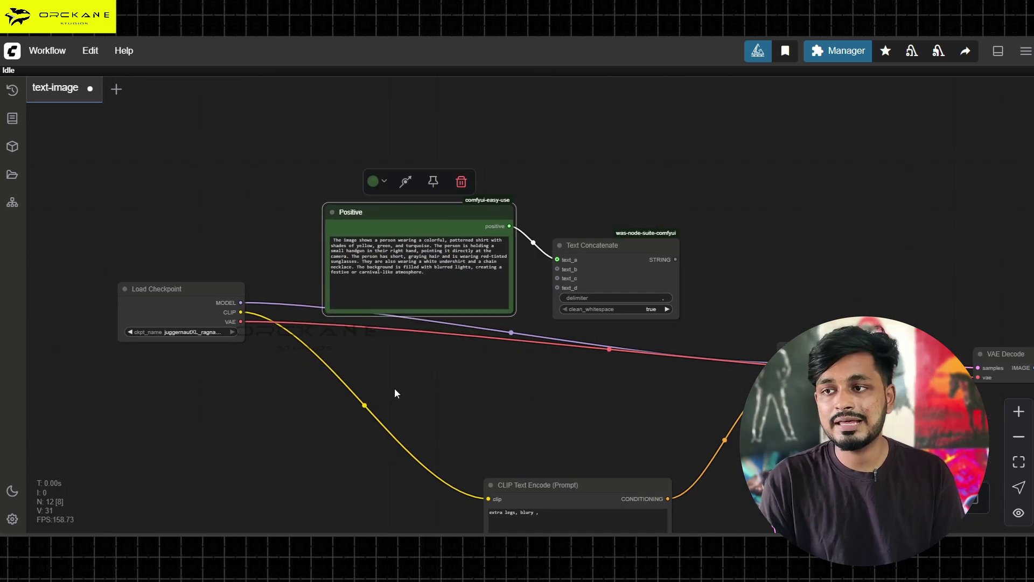
scroll(395, 388, "up", 4)
left_click_drag(373, 148, 328, 148)
key("ctrl+c")
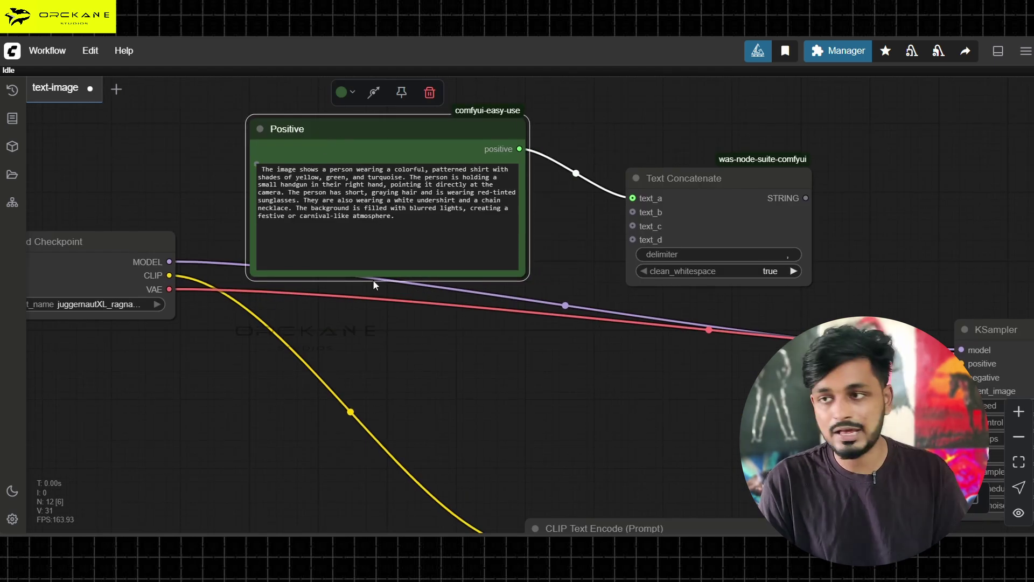
left_click_drag(392, 348, 231, 353)
key("ctrl+v")
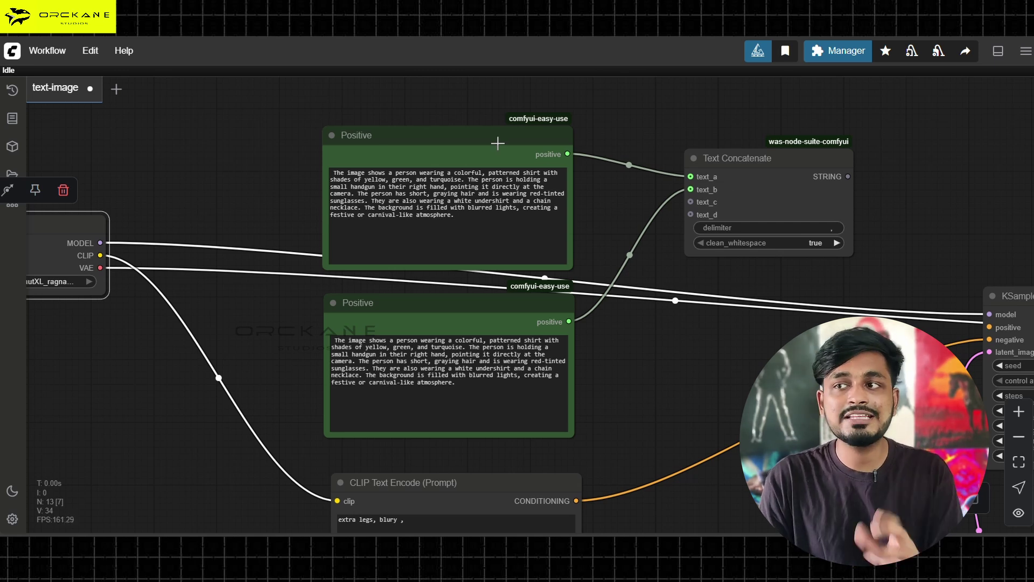
Color the negative CLIP Text Encode node red.
scroll(436, 380, "up", 3)
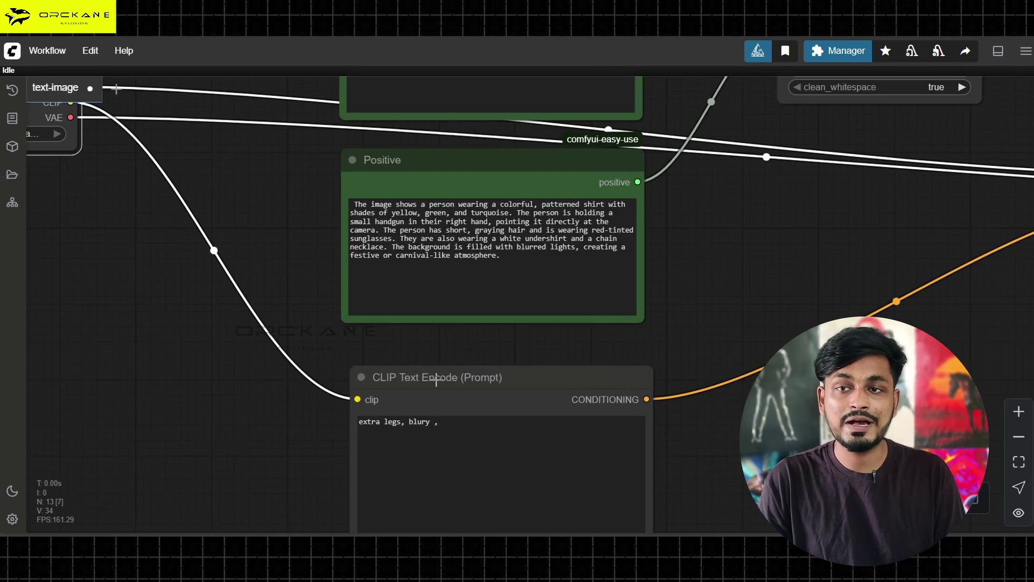
left_click(436, 380)
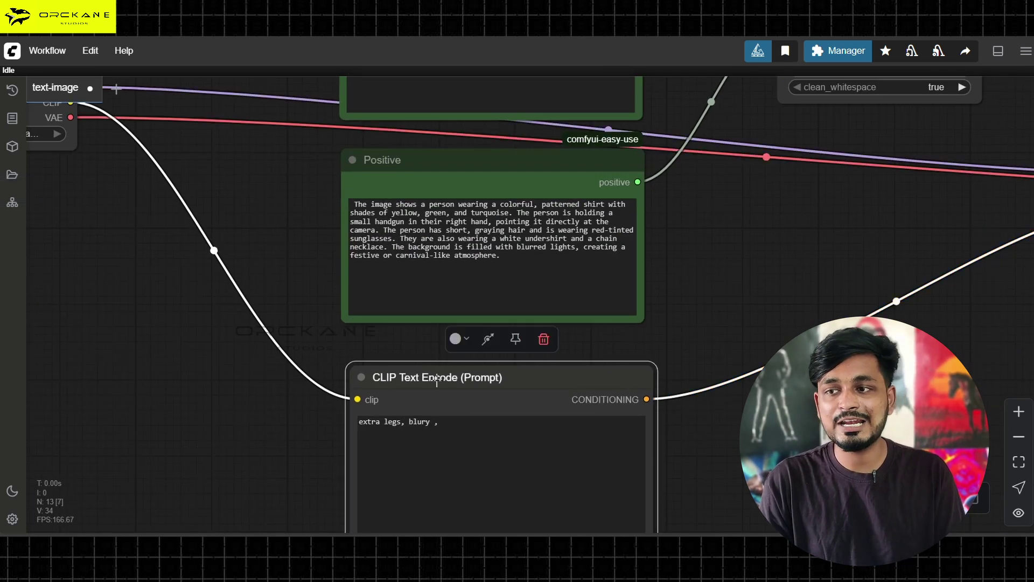
left_click(459, 340)
left_click(399, 307)
scroll(730, 404, "down", 3)
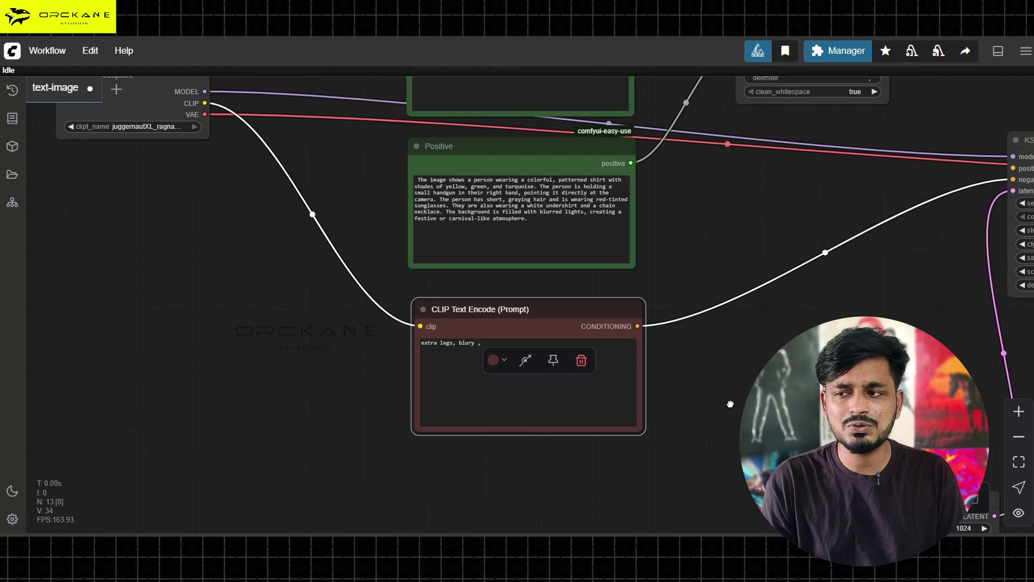
Try to connect the STRING output of Text Concatenate directly to the positive input of the KSampler.
scroll(530, 162, "down", 2)
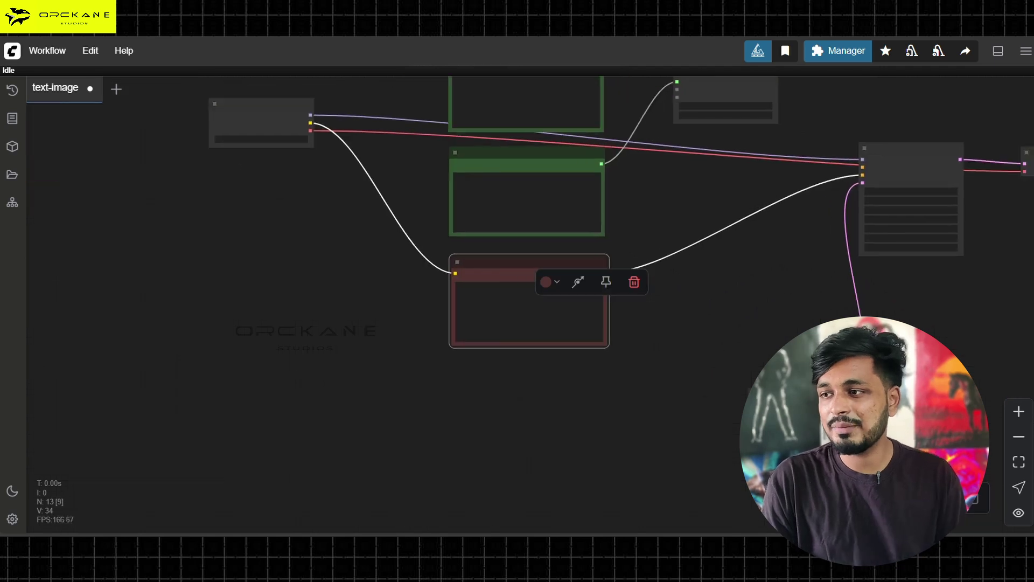
key("ctrl+shift+v")
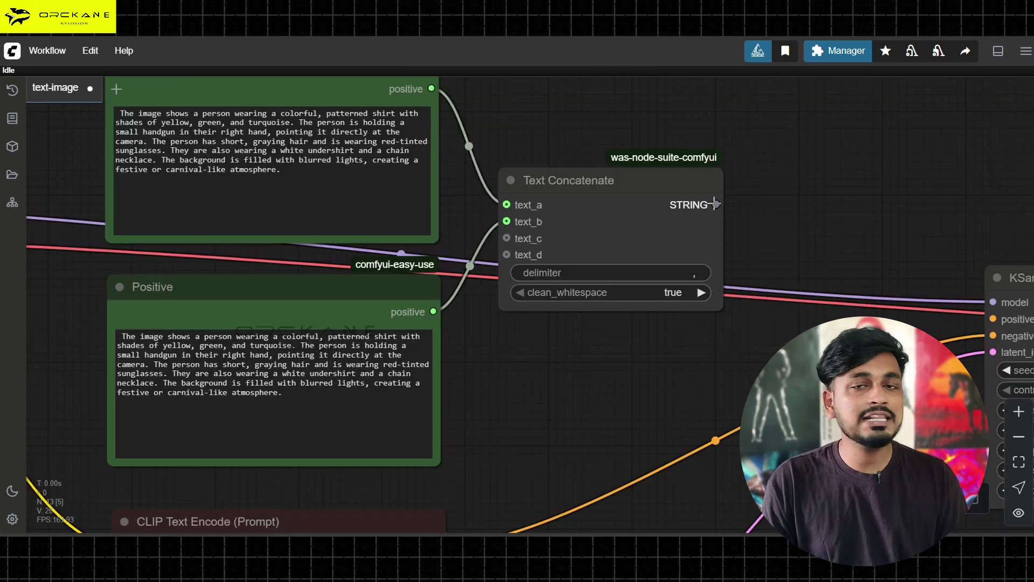
left_click_drag(716, 205, 988, 328)
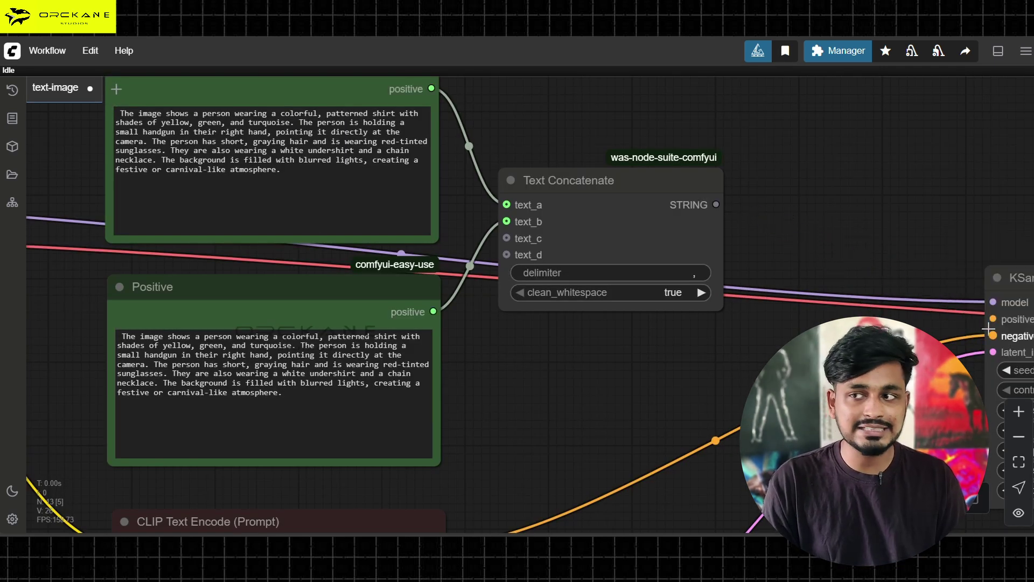
Add a CLIPTextEncode node from the KSampler's positive input and place it between Text Concatenate and the KSampler.
scroll(683, 326, "down", 3)
left_click_drag(683, 326, 529, 315)
scroll(657, 302, "up", 3)
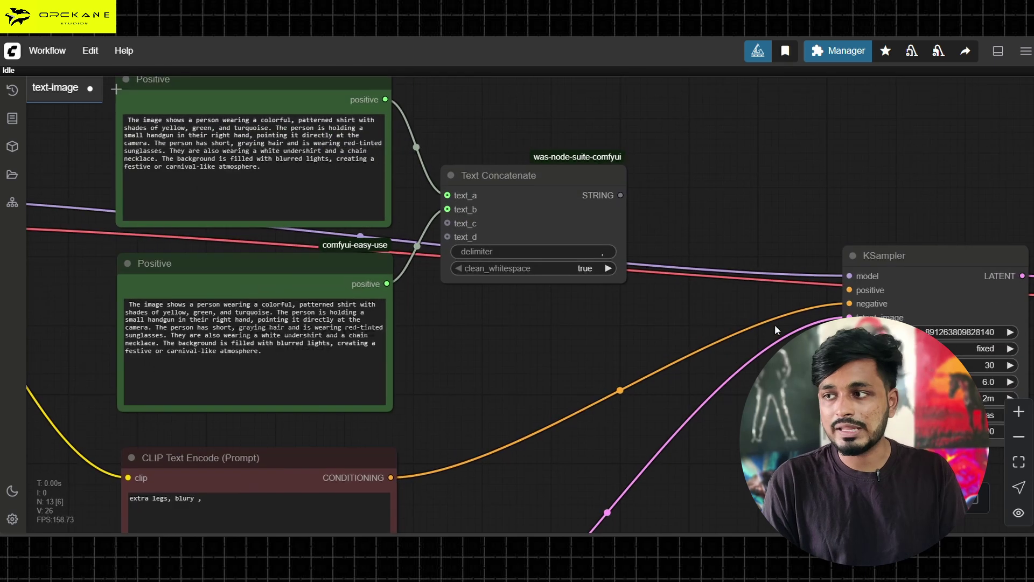
left_click_drag(849, 290, 610, 314)
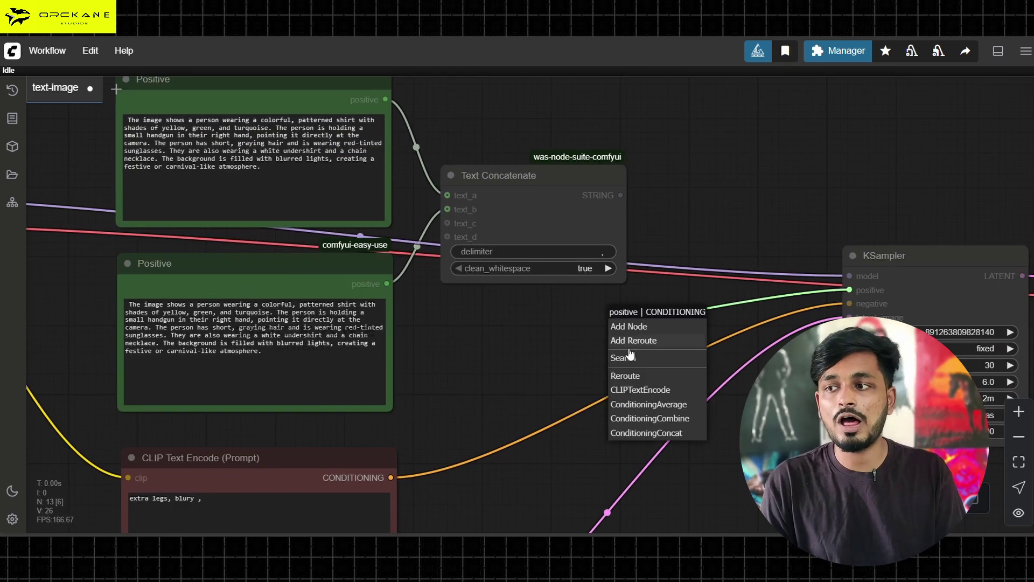
left_click(652, 390)
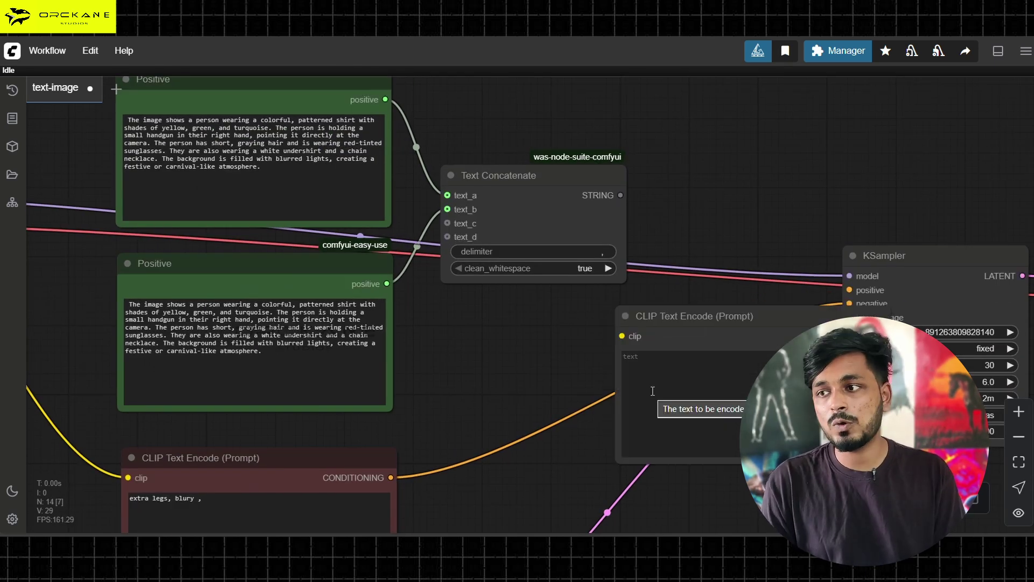
left_click_drag(679, 316, 658, 304)
Connect Text Concatenate's STRING output to the new CLIP Text Encode text input, link its clip to Load Checkpoint, and rearrange the nodes.
left_click_drag(621, 195, 608, 338)
left_click_drag(549, 175, 488, 347)
scroll(205, 342, "down", 3)
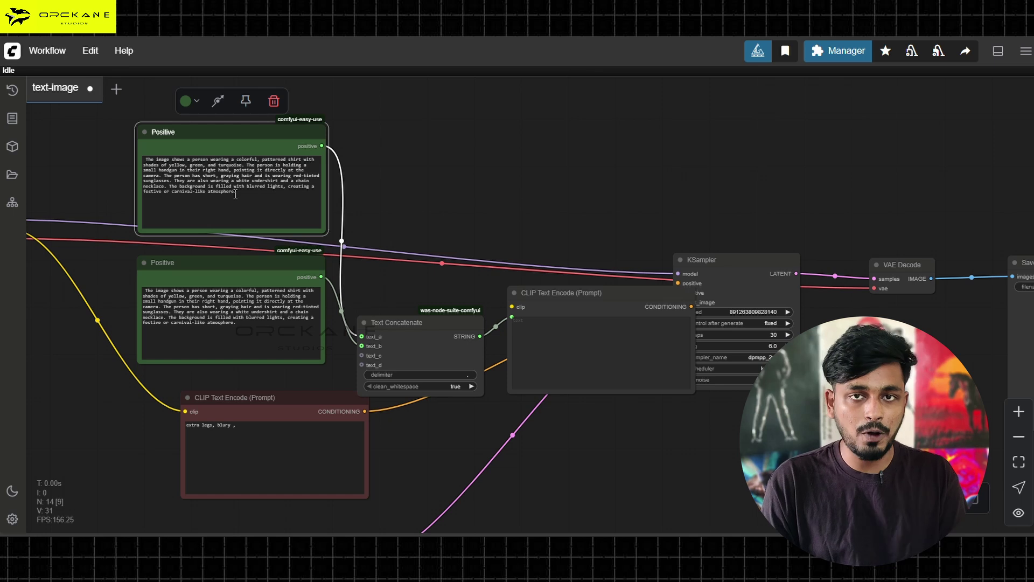
left_click_drag(751, 265, 802, 264)
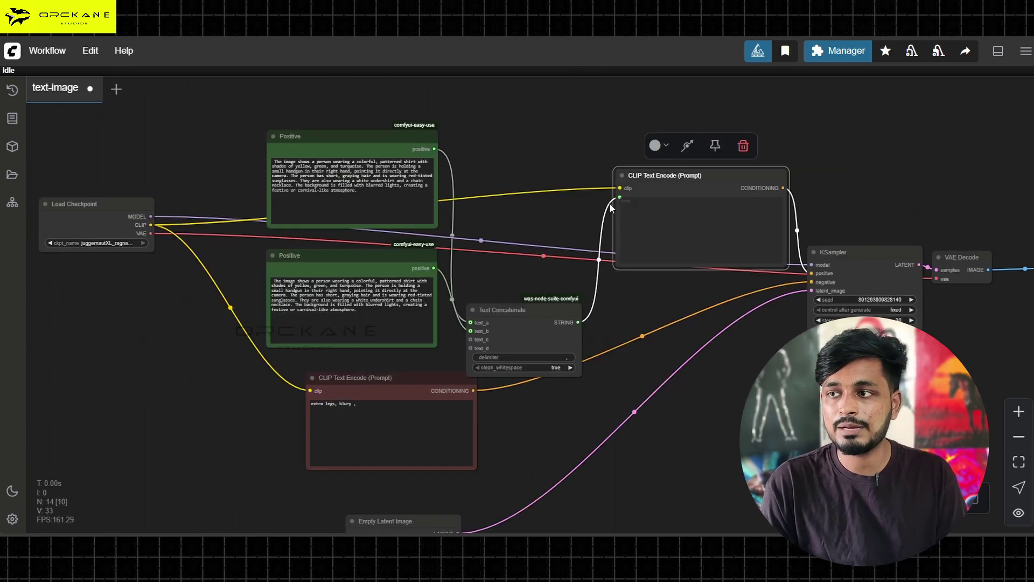
scroll(598, 178, "down", 1)
scroll(575, 203, "up", 2)
key("n")
scroll(480, 357, "up", 3)
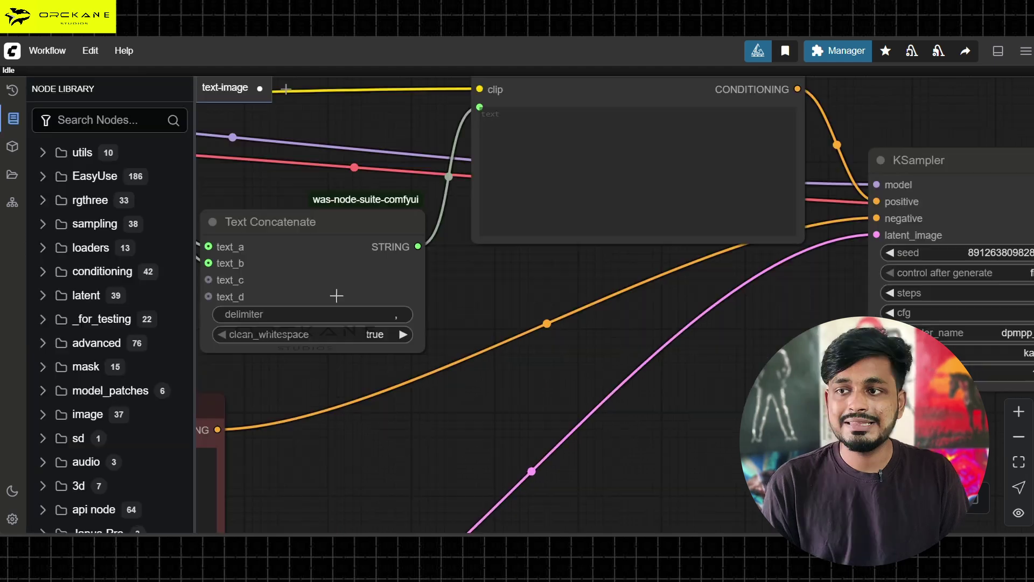
left_click_drag(544, 137, 584, 184)
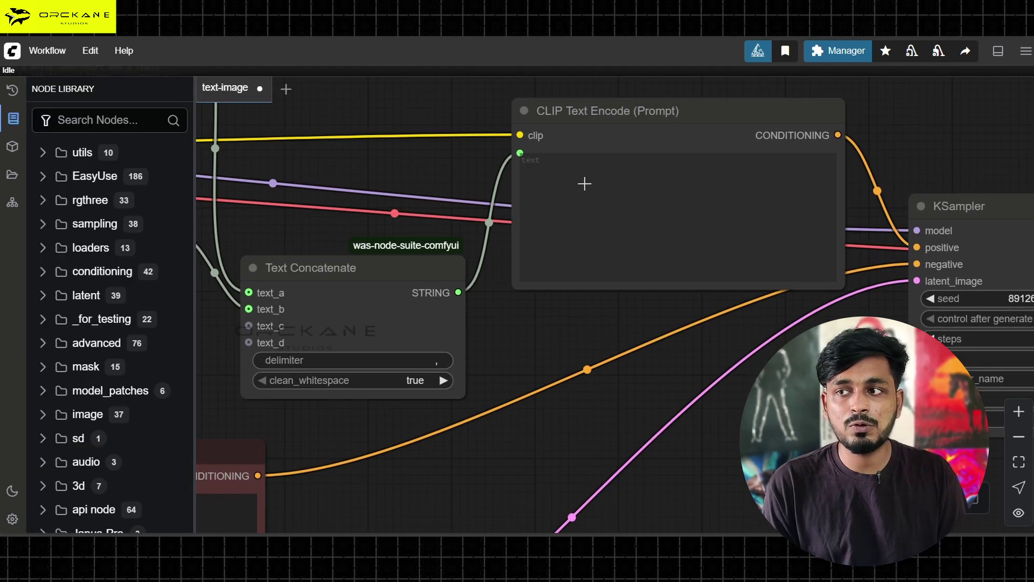
left_click(553, 178)
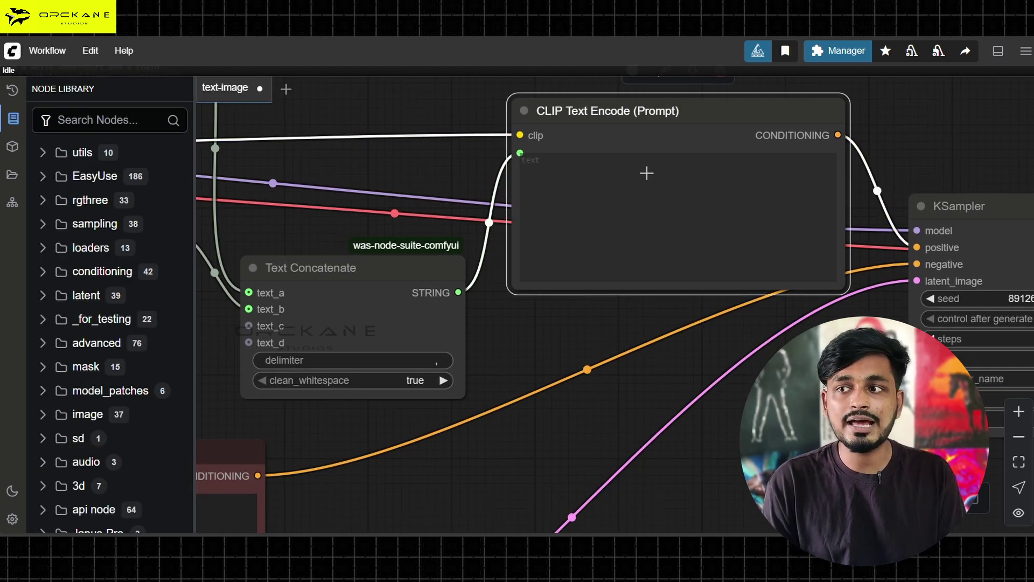
left_click_drag(458, 292, 560, 360)
left_click(619, 386)
key("n")
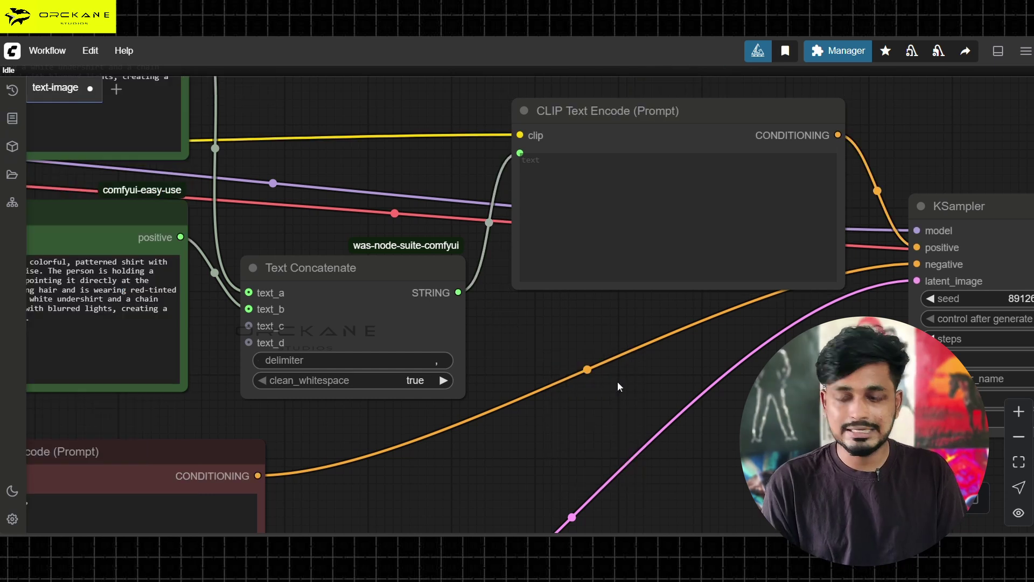
Add a Show Any node from EasyUse and place it below the positive CLIP Text Encode node.
double_click(618, 386)
type("any")
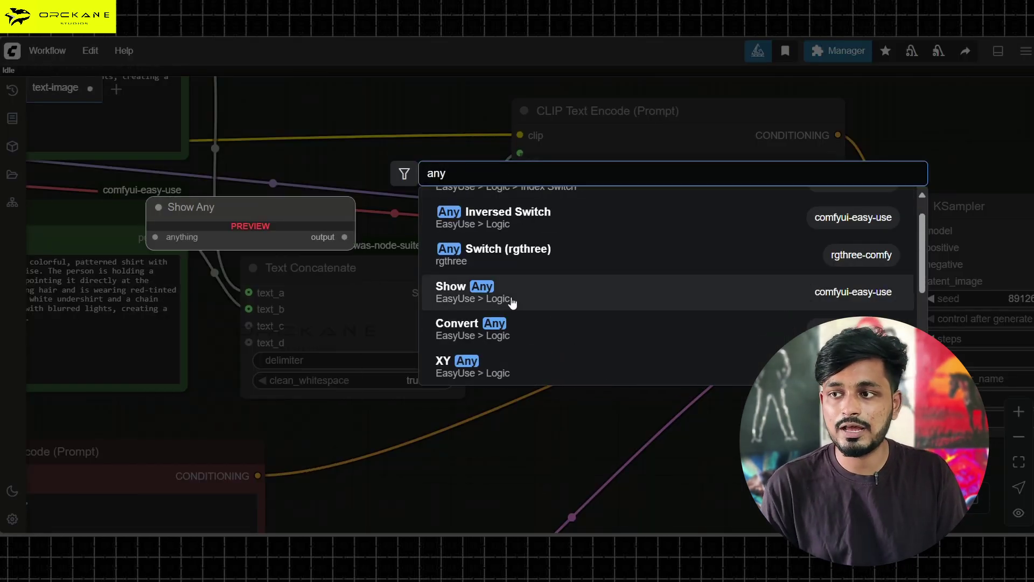
left_click(510, 301)
left_click_drag(685, 378, 667, 383)
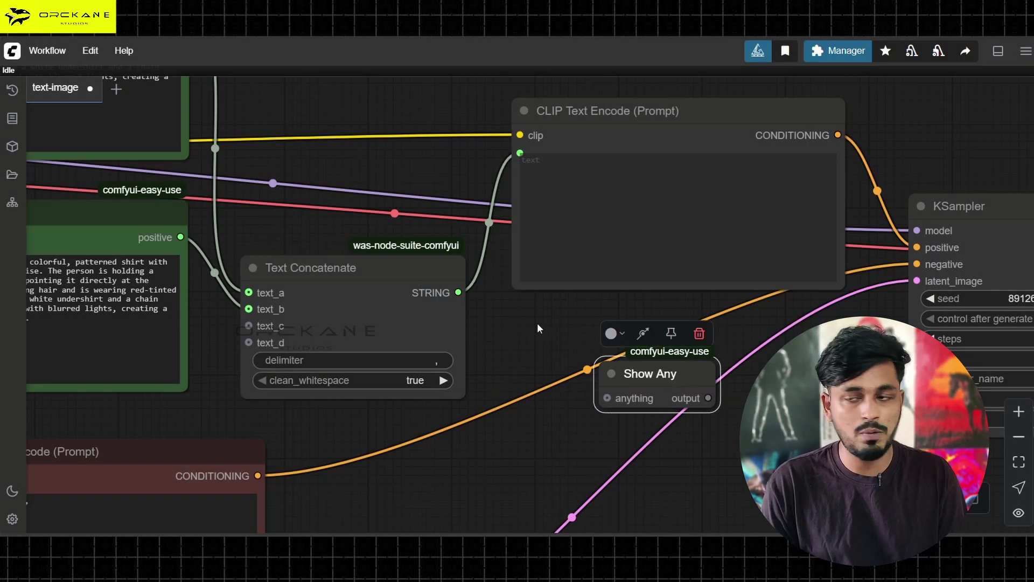
Connect Text Concatenate's STRING output to Show Any's anything input and enlarge the Show Any node.
left_click_drag(458, 292, 607, 377)
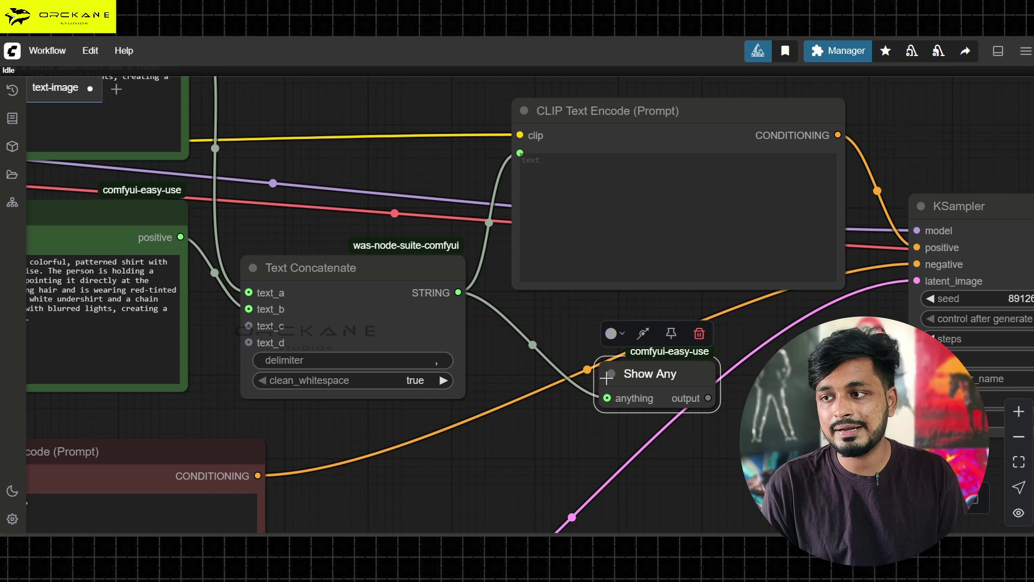
left_click(709, 415)
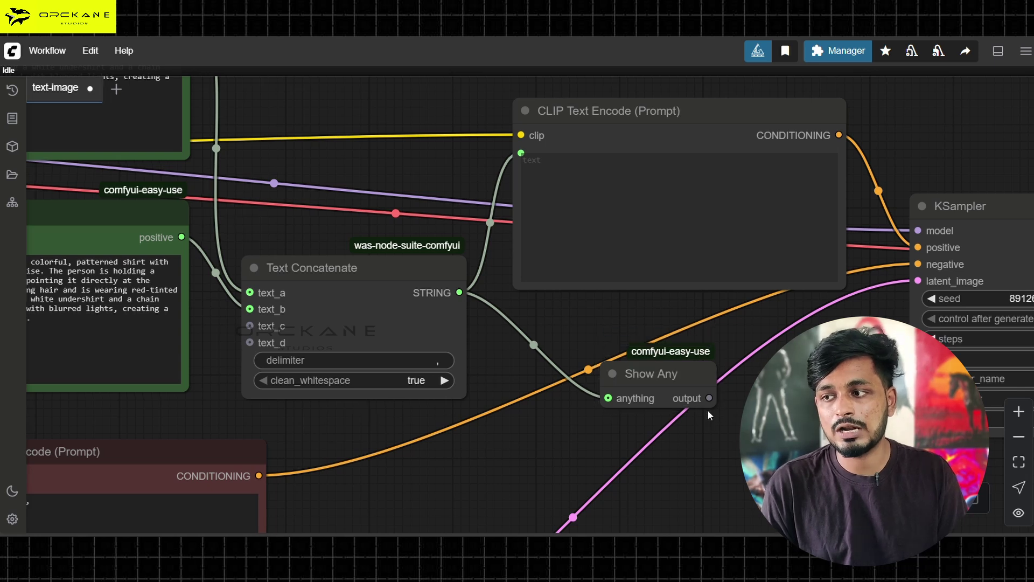
left_click_drag(711, 404, 813, 527)
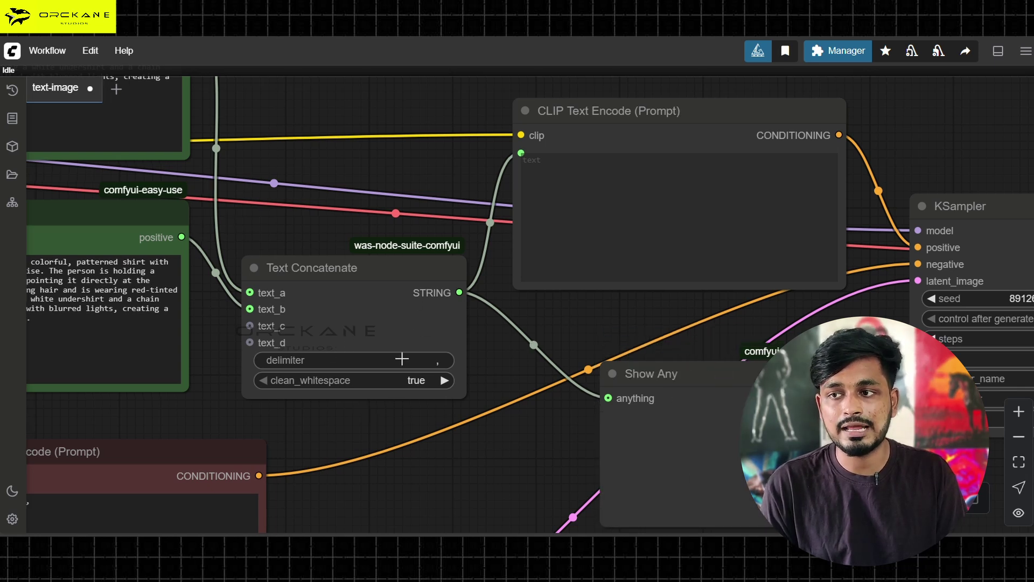
Replace the text in the upper Positive node, linked to text_a, with "middel age man,closeup".
scroll(402, 359, "down", 3)
scroll(225, 318, "up", 3)
left_click_drag(314, 346, 225, 318)
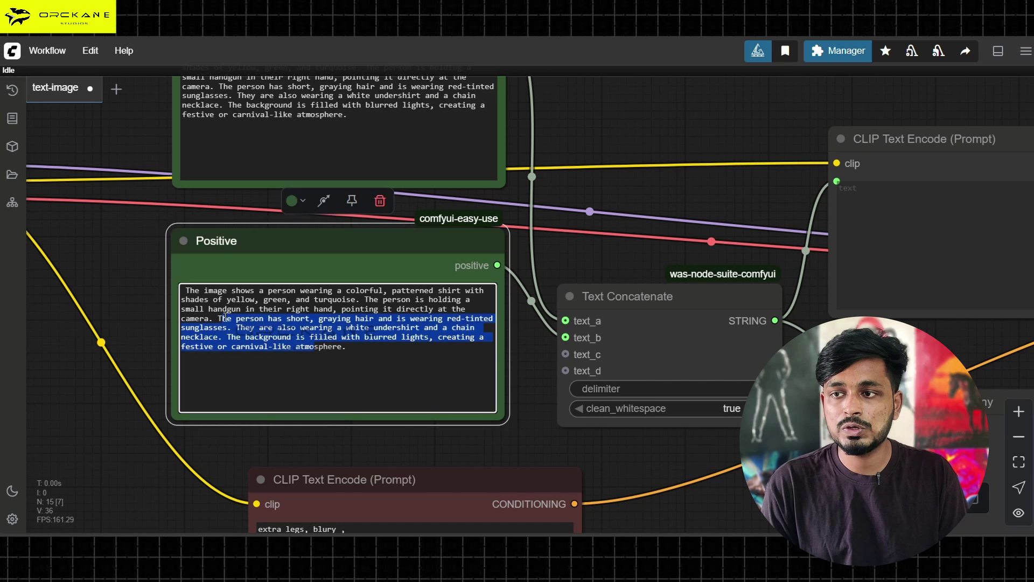
left_click(225, 318)
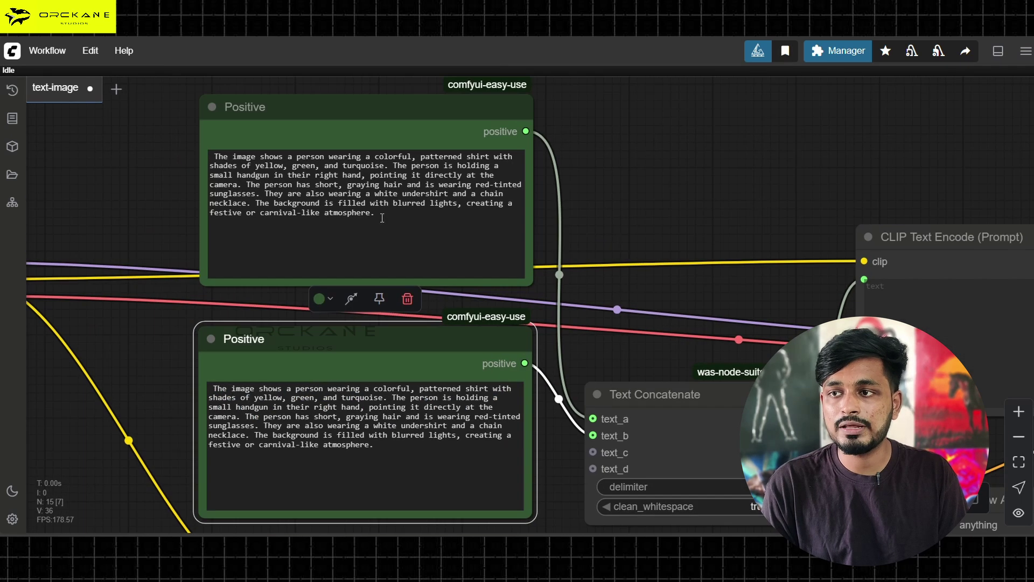
left_click_drag(211, 173, 366, 202)
left_click(404, 223)
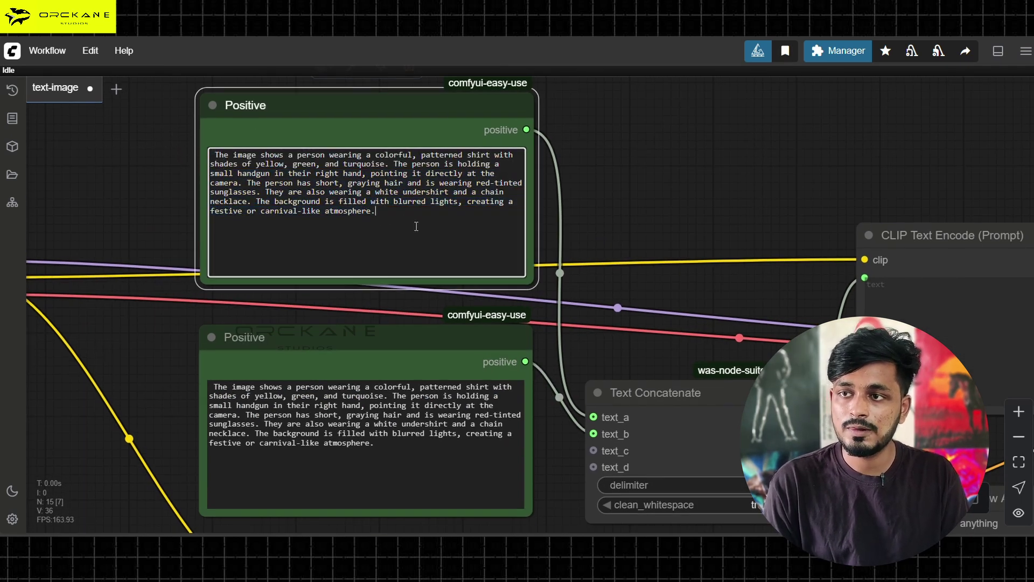
key("ctrl+a")
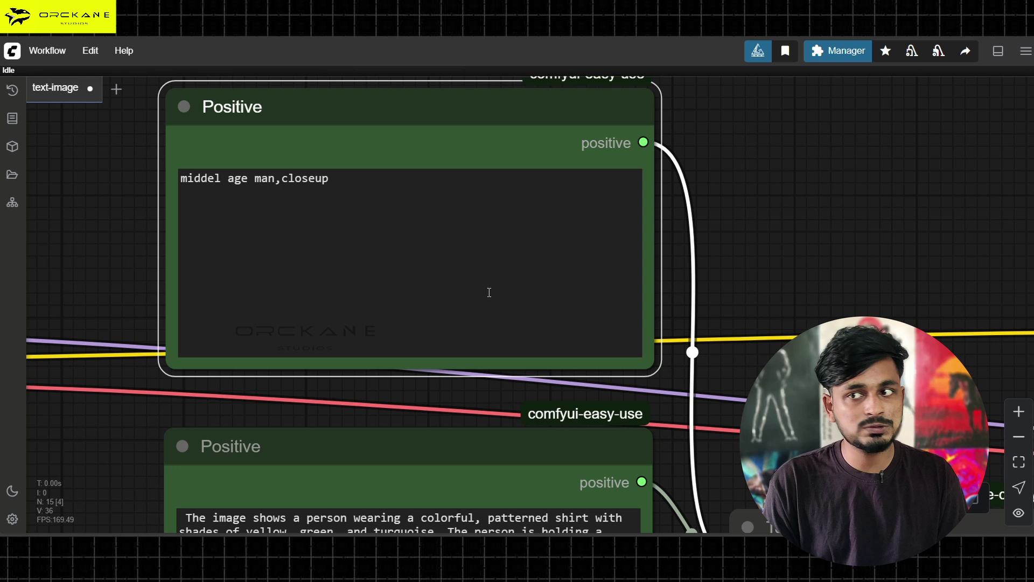
Examine how the two Positive nodes, Text Concatenate, Show Any and the KSampler are connected.
scroll(489, 292, "down", 5)
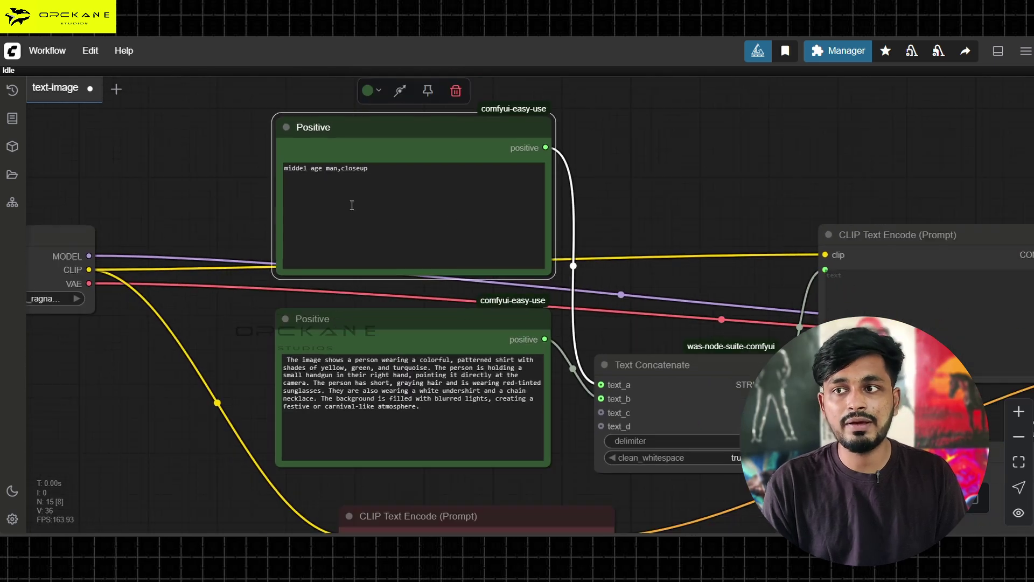
scroll(547, 341, "up", 2)
scroll(612, 381, "down", 3)
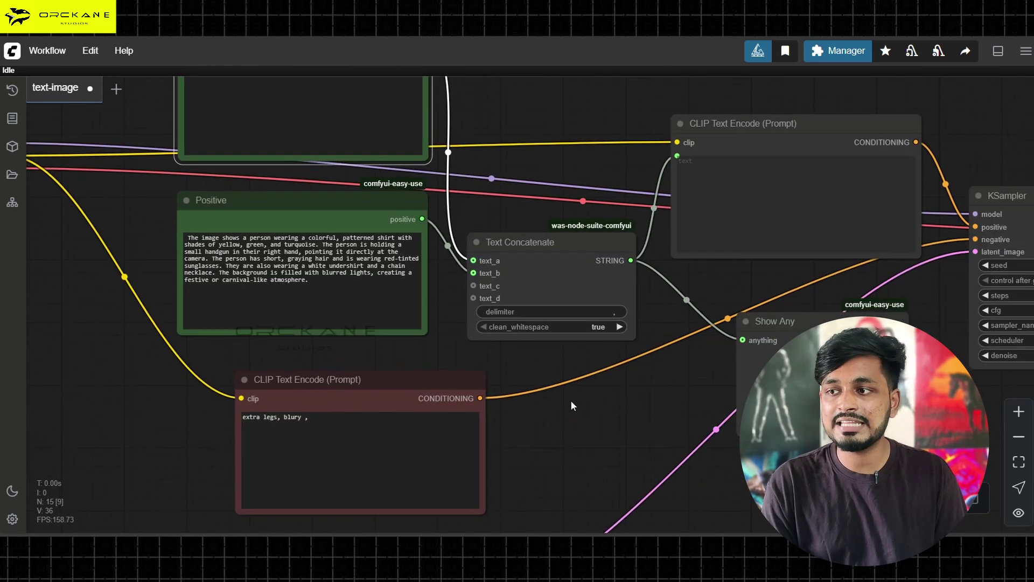
scroll(652, 341, "up", 3)
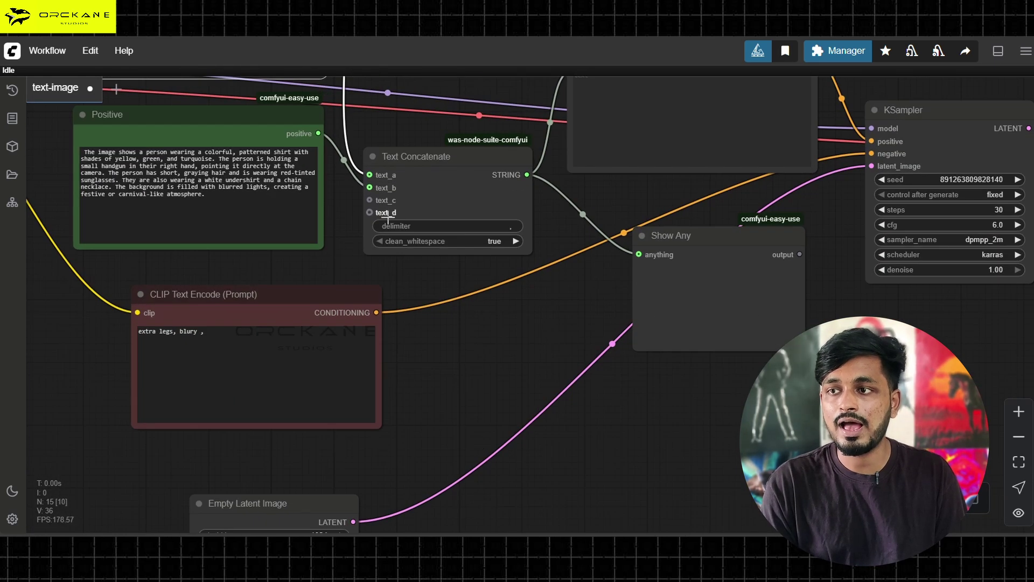
left_click_drag(640, 288, 621, 390)
scroll(466, 296, "down", 2)
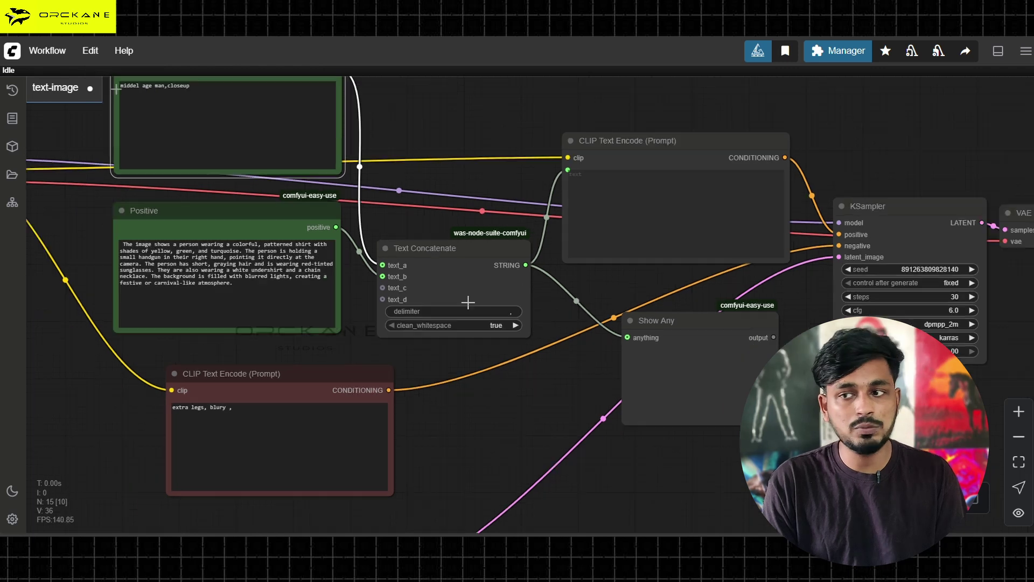
scroll(396, 314, "down", 2)
scroll(667, 461, "up", 2)
scroll(588, 445, "down", 2)
Set the Empty Latent Image height to 584 and move the node closer to the negative CLIP Text Encode.
scroll(587, 446, "up", 5)
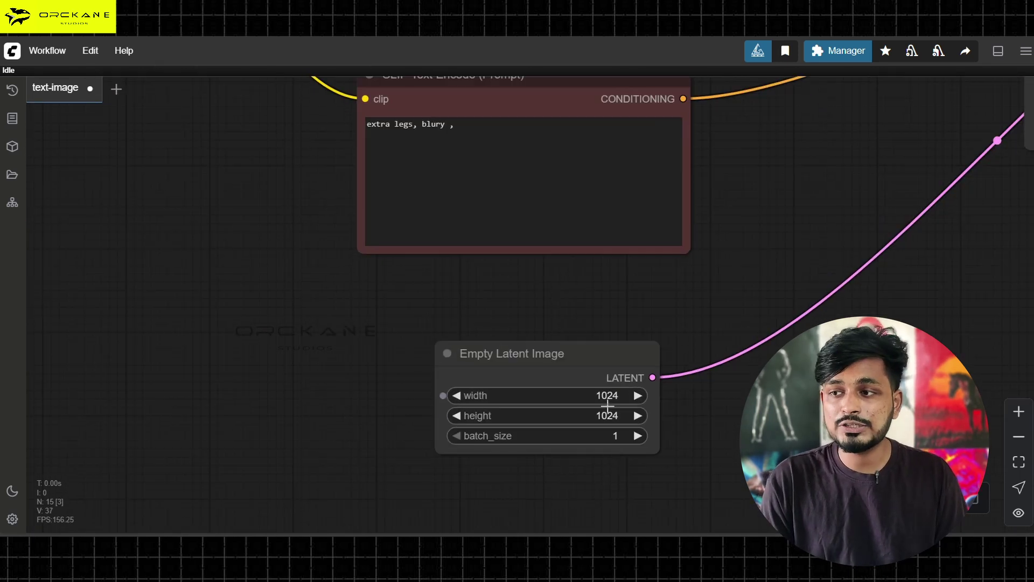
scroll(537, 418, "down", 6)
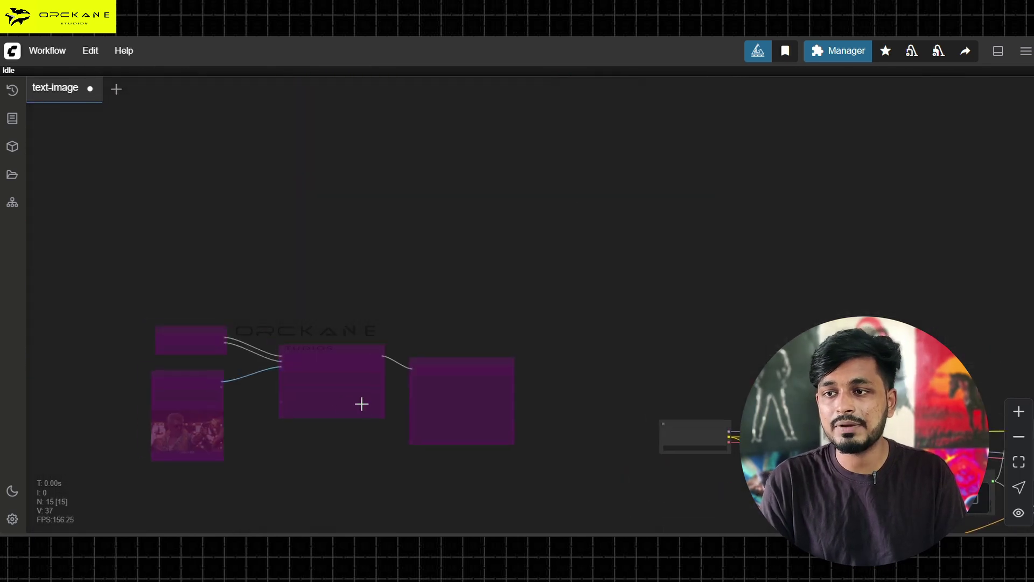
scroll(615, 422, "up", 8)
scroll(538, 333, "down", 3)
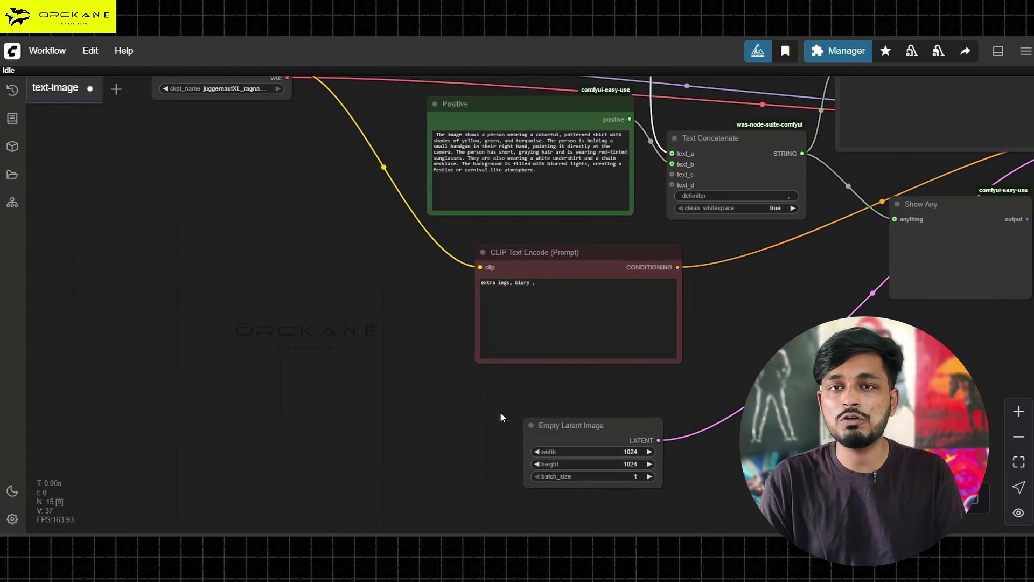
scroll(542, 408, "up", 5)
left_click(648, 439)
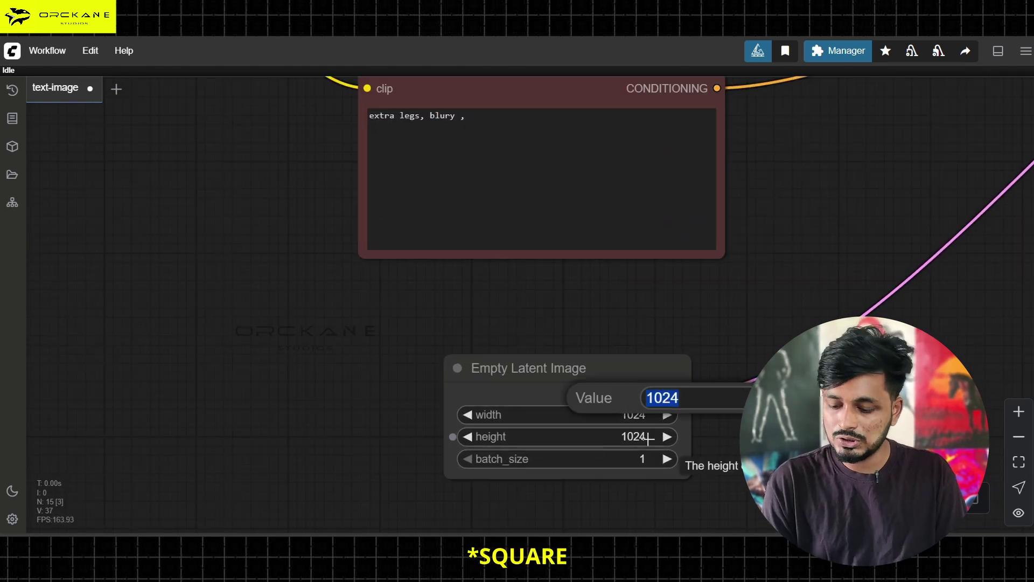
type("584")
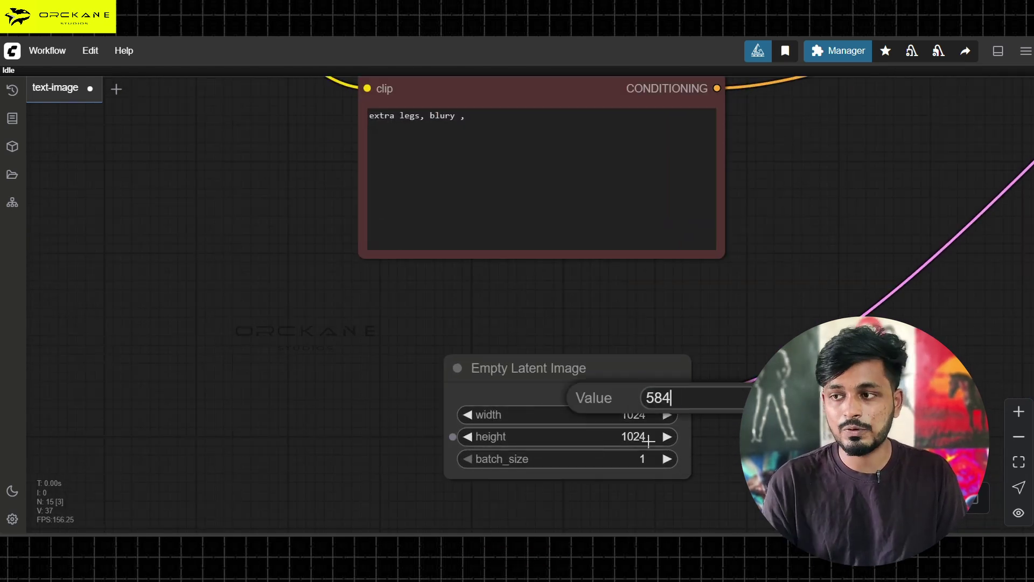
key("Return")
scroll(840, 304, "down", 5)
left_click_drag(699, 357, 699, 334)
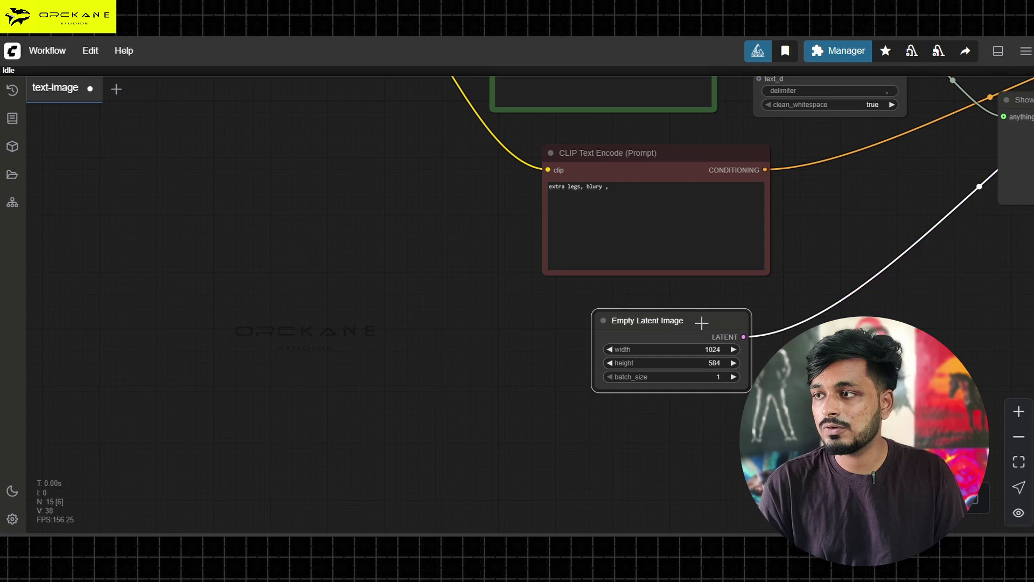
Move the Show Any node closer to Text Concatenate, below the positive CLIP Text Encode node.
scroll(711, 329, "down", 6)
scroll(726, 328, "up", 5)
scroll(668, 310, "down", 4)
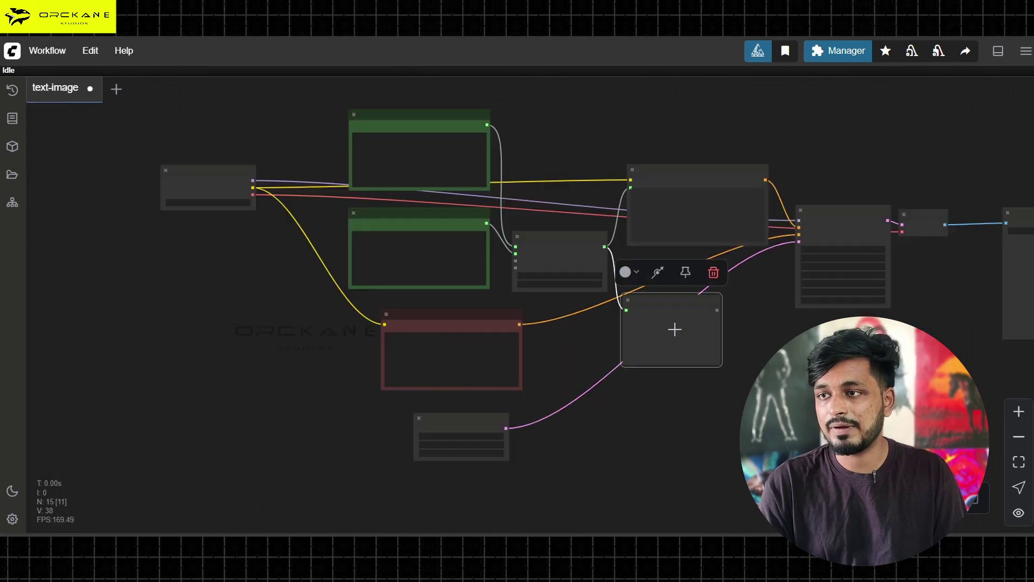
left_click_drag(537, 258, 420, 241)
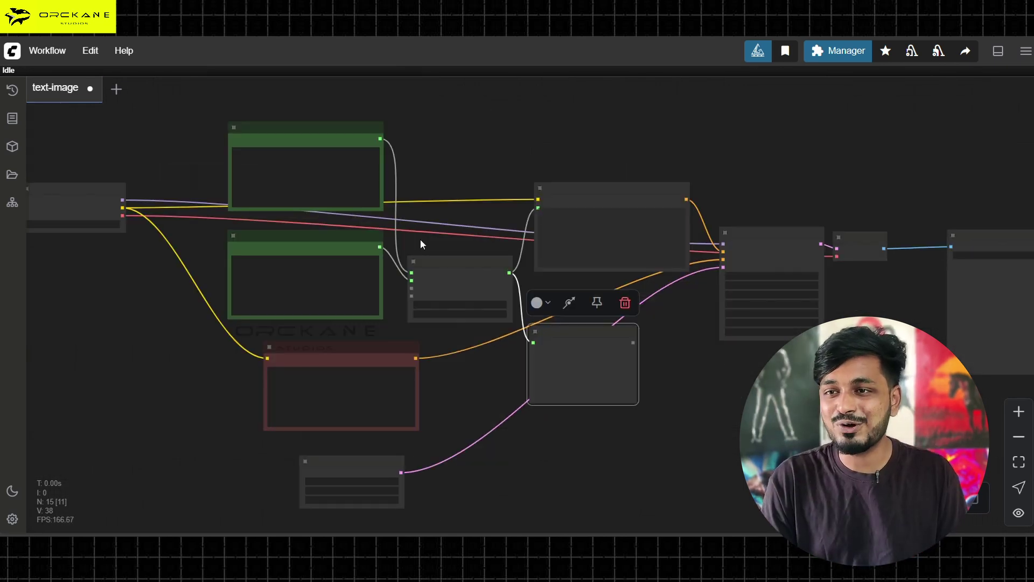
scroll(582, 280, "up", 1)
scroll(583, 280, "down", 2)
scroll(747, 355, "up", 2)
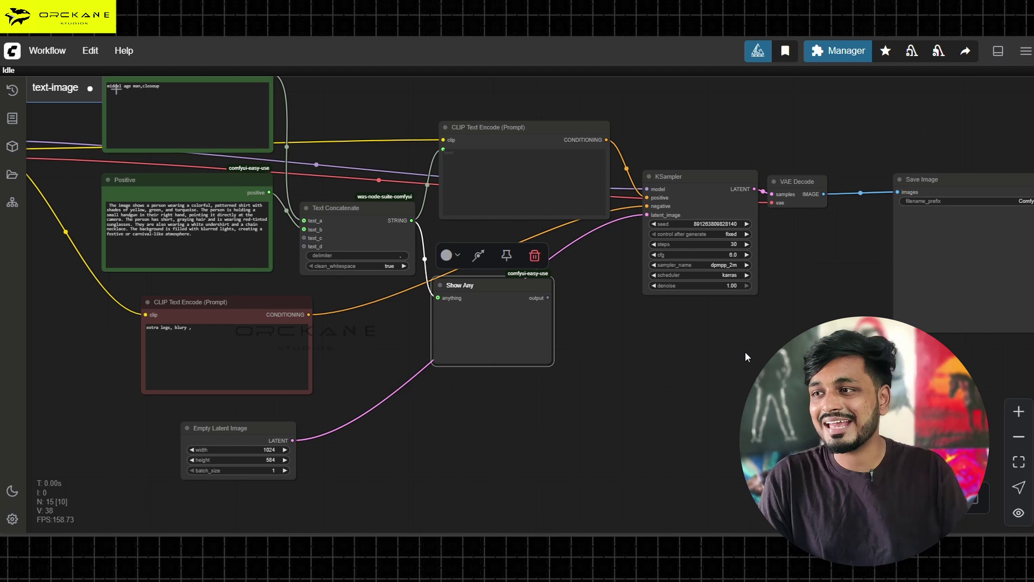
left_click_drag(745, 351, 726, 356)
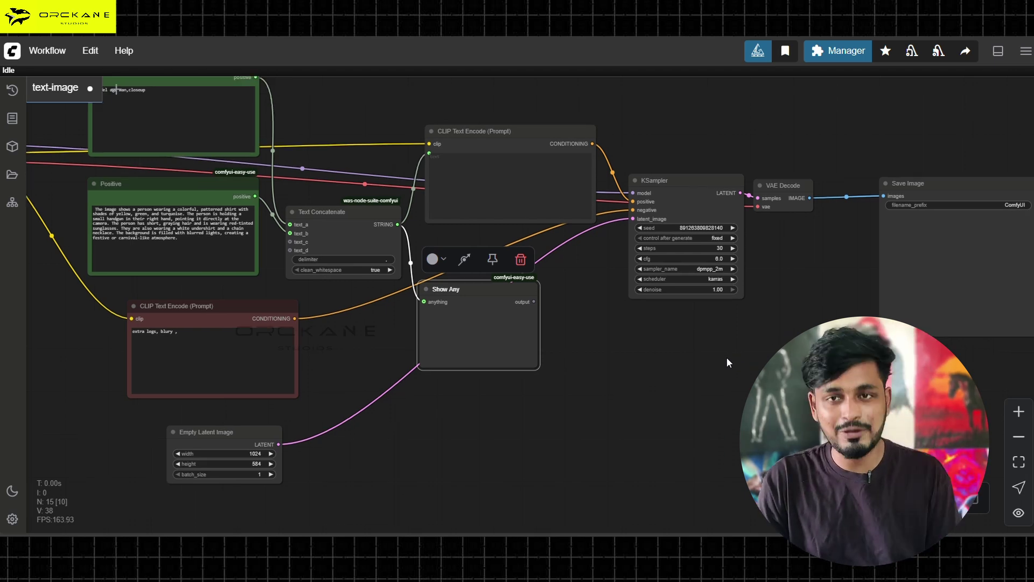
Queue the workflow to generate the image from the combined prompt.
key("ctrl+Return")
scroll(767, 317, "up", 4)
key(".")
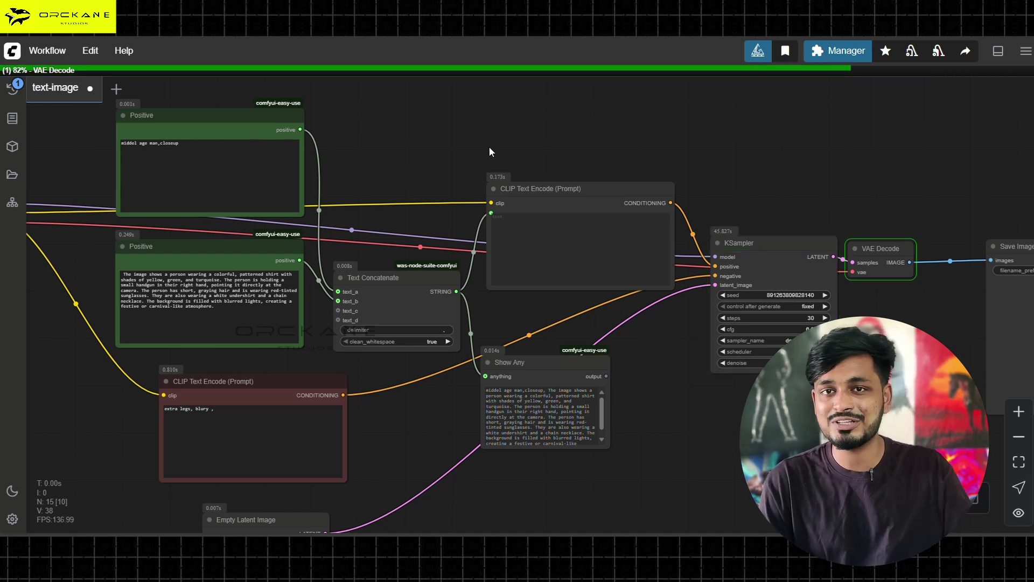
left_click_drag(489, 146, 467, 142)
Place the Load Image node beside Save Image and compare the source picture with the generated one.
scroll(677, 381, "up", 3)
scroll(485, 215, "up", 2)
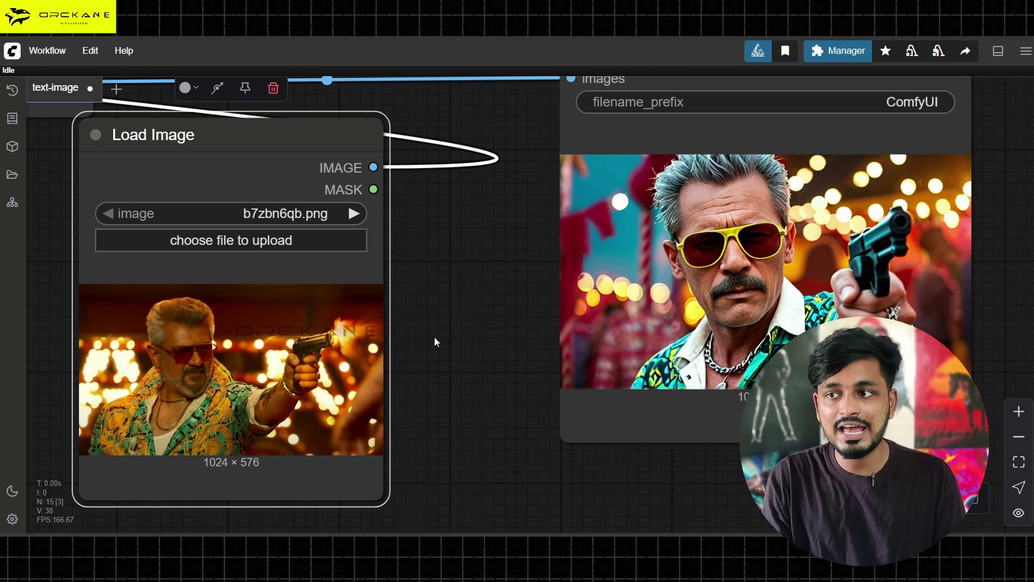
scroll(435, 341, "down", 2)
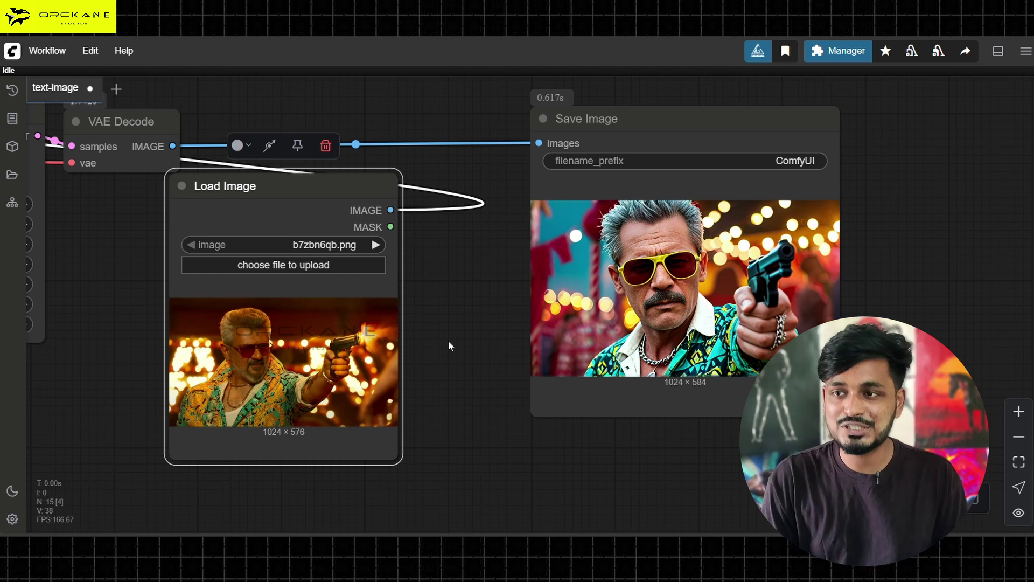
scroll(578, 332, "down", 3)
scroll(577, 327, "down", 3)
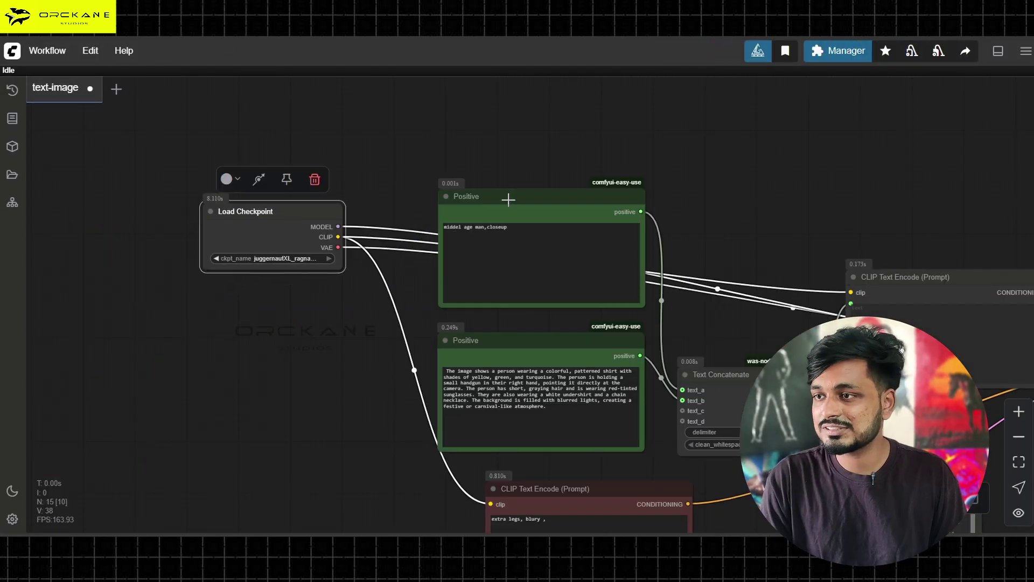
Tidy the layout by moving the negative CLIP Text Encode under the Positive nodes and raising the positive CLIP Text Encode.
left_click(519, 199)
scroll(587, 269, "down", 1)
left_click_drag(628, 394, 568, 396)
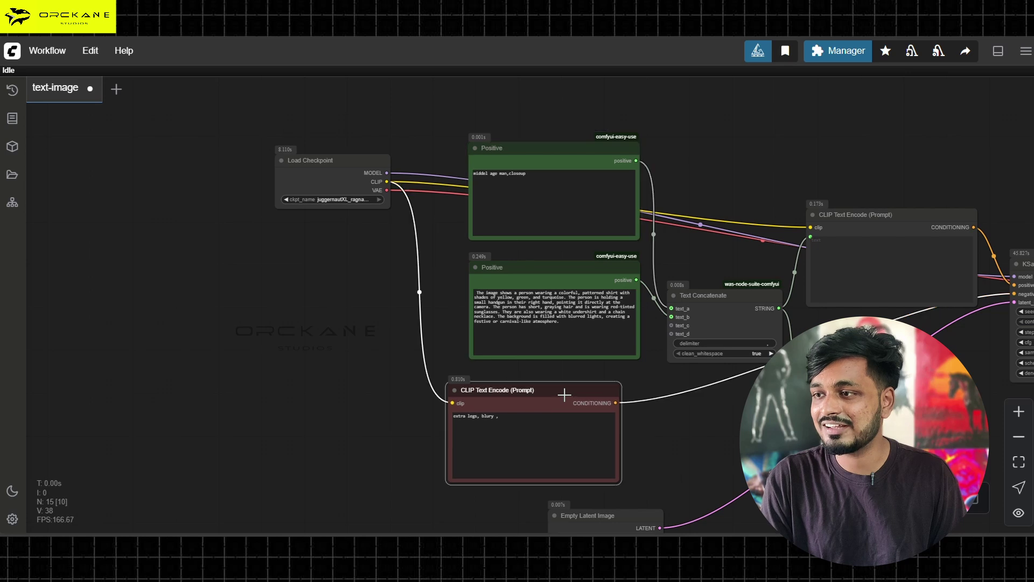
scroll(531, 396, "down", 1)
scroll(739, 242, "up", 2)
left_click_drag(738, 242, 757, 167)
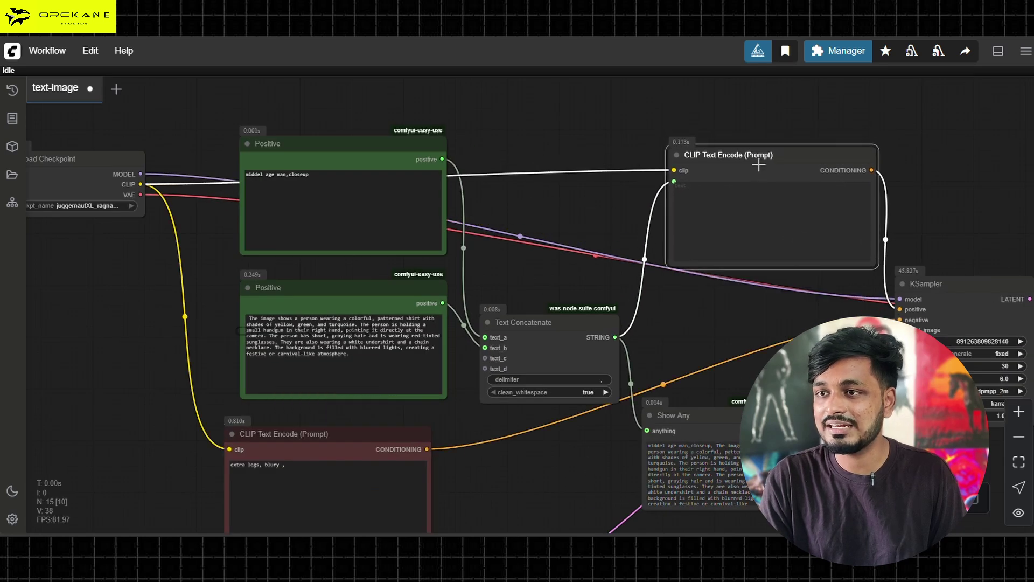
scroll(673, 353, "down", 3)
scroll(623, 355, "up", 2)
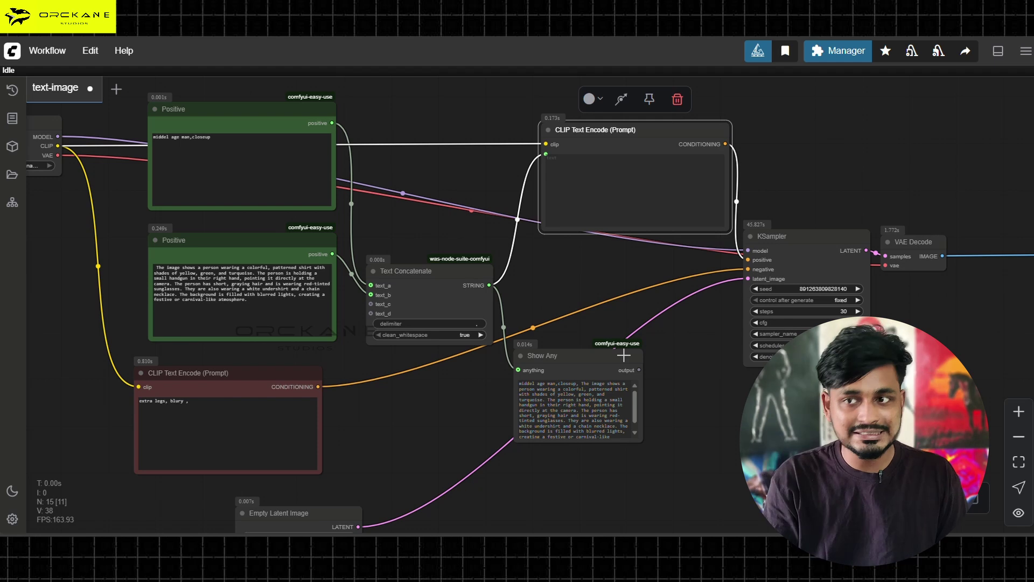
left_click_drag(642, 304, 676, 313)
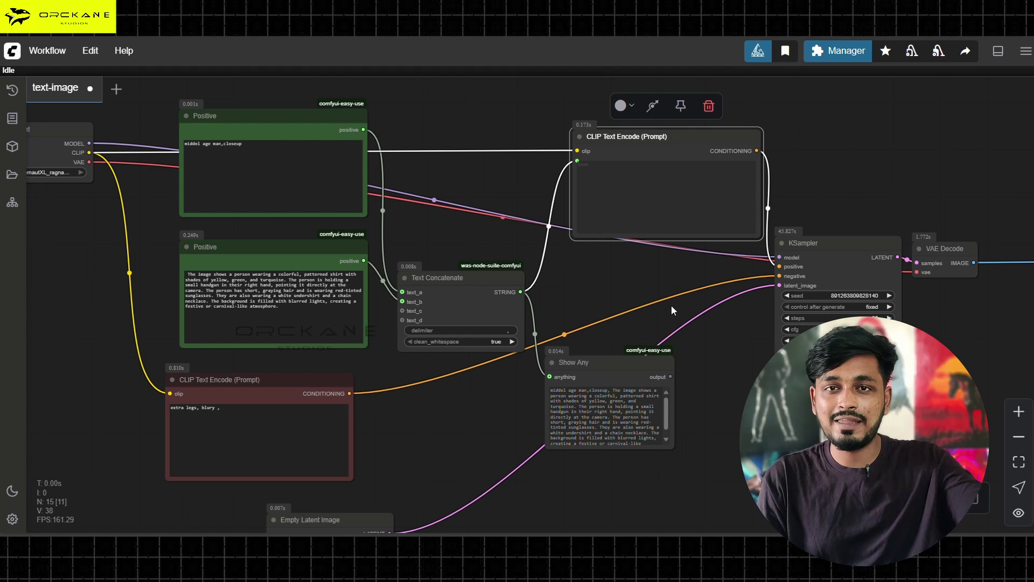
Set the graph's Link Render Mode to Straight in the Lite Graph settings and close the settings.
left_click(12, 519)
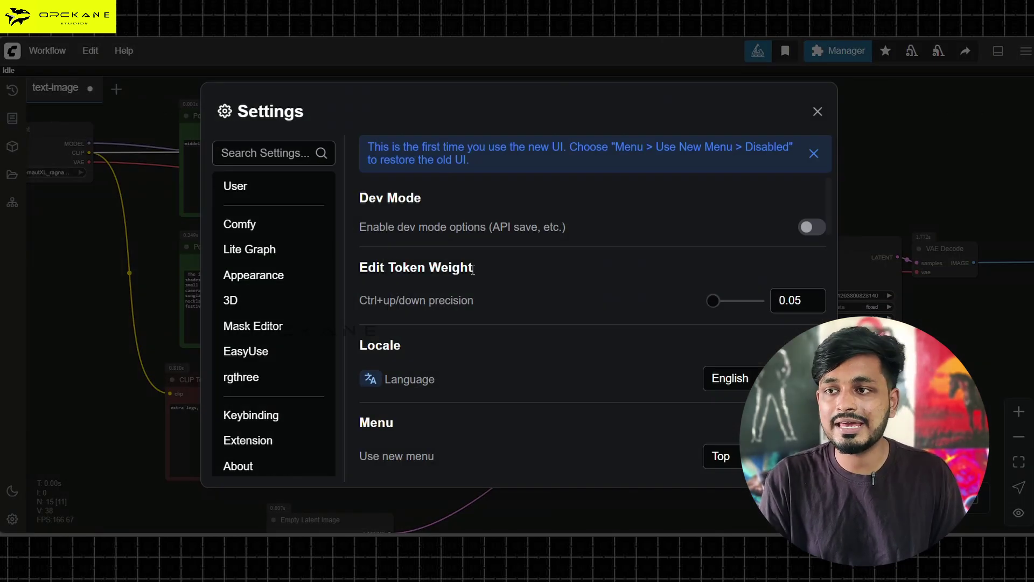
left_click(246, 250)
scroll(689, 294, "down", 5)
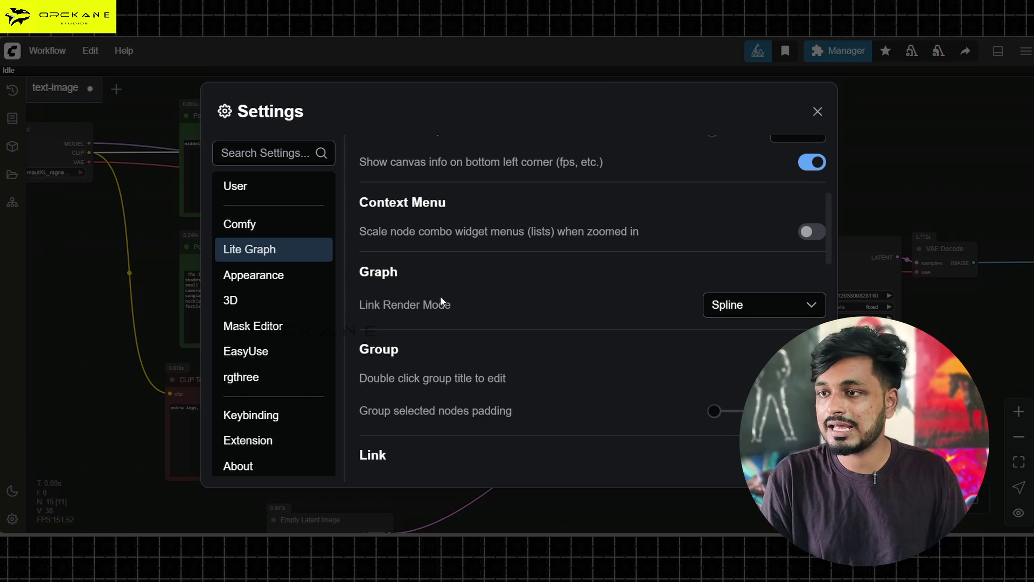
left_click(761, 309)
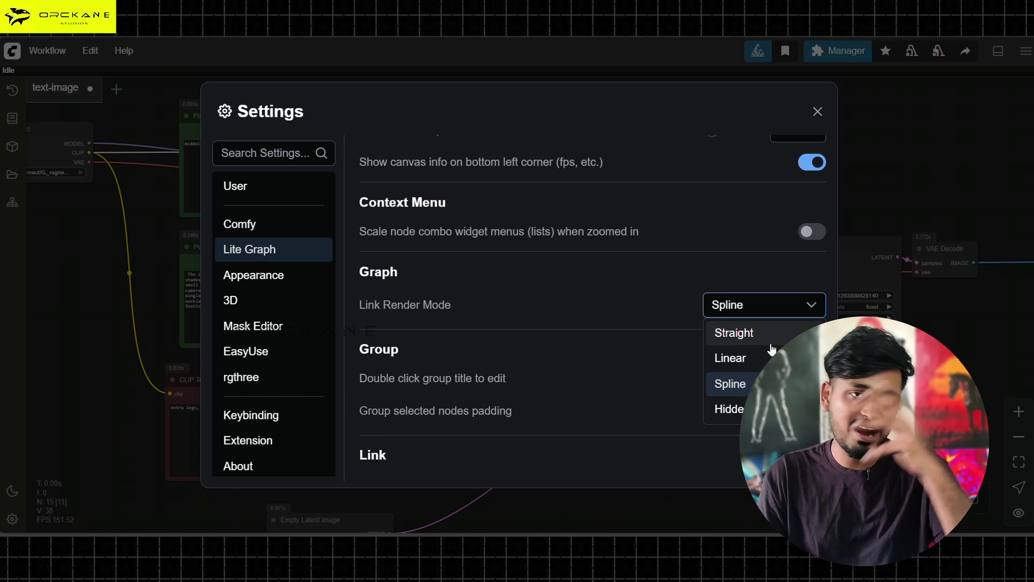
left_click(750, 334)
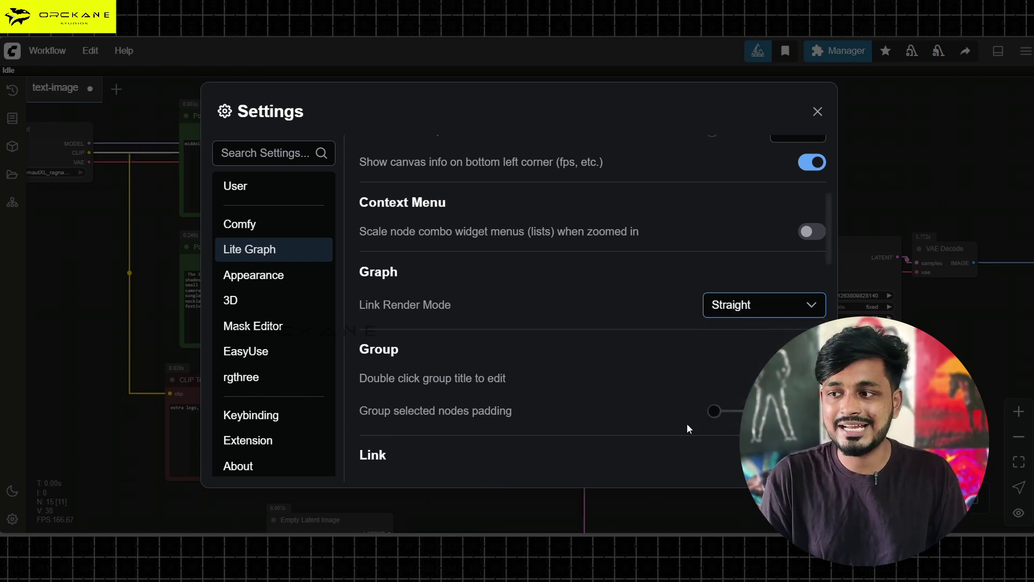
left_click(818, 111)
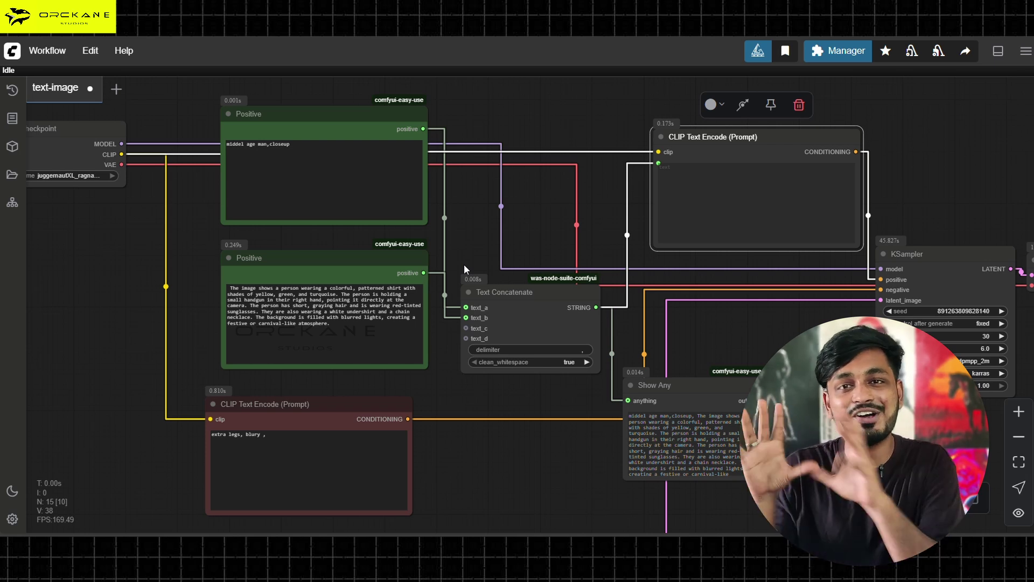
Spread out the nodes, placing Text Concatenate beside the positive CLIP Text Encode, Show Any beneath it, and VAE Decode farther from KSampler.
left_click(330, 412)
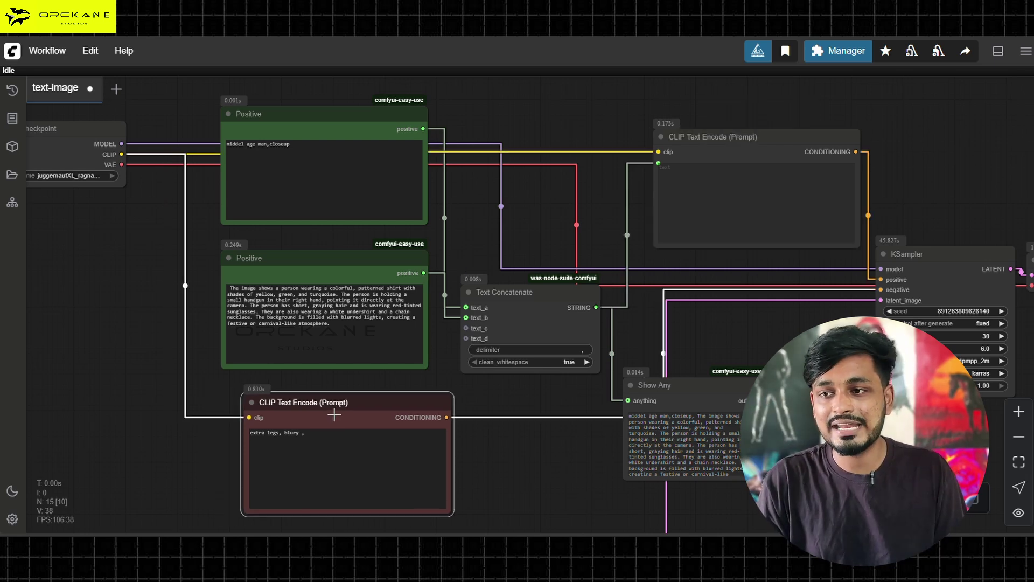
scroll(580, 210, "down", 1)
left_click_drag(580, 183, 659, 163)
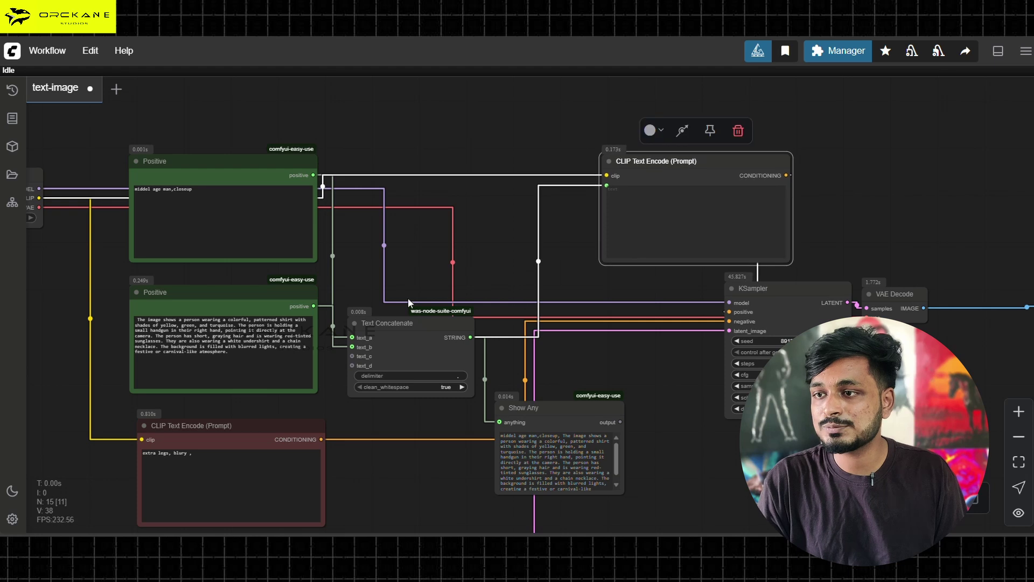
left_click_drag(381, 327, 469, 171)
scroll(484, 345, "down", 1)
left_click_drag(534, 401, 627, 352)
left_click_drag(543, 335, 730, 314)
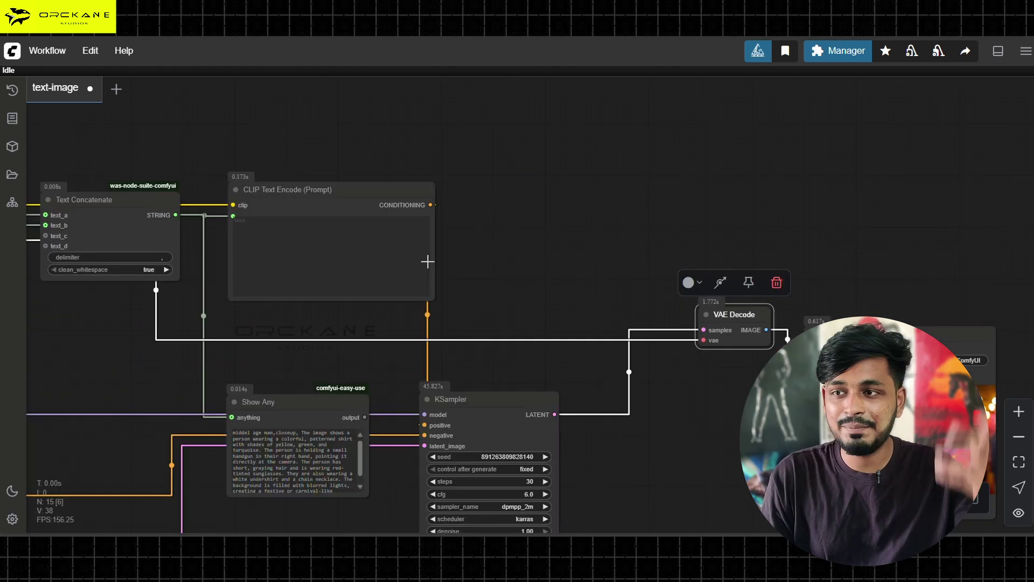
Stack the two Positive nodes beside Text Concatenate and shift the positive CLIP Text Encode farther away to give the links room.
left_click_drag(472, 178, 764, 189)
left_click_drag(513, 264, 668, 104)
left_click_drag(226, 301, 673, 409)
left_click_drag(301, 248, 264, 219)
scroll(541, 265, "up", 2)
left_click_drag(222, 246, 212, 245)
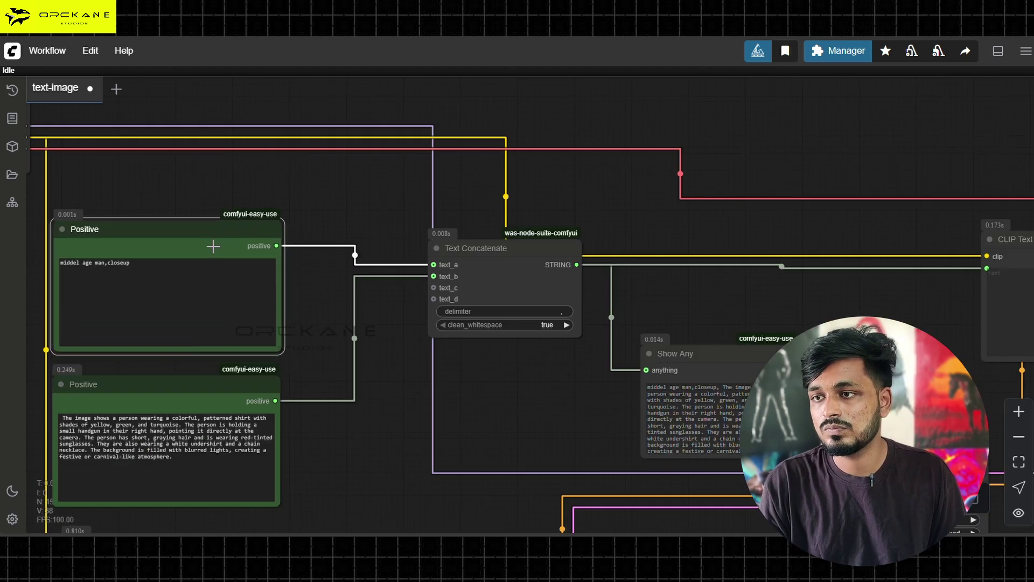
Place KSampler next to the positive CLIP Text Encode, with Show Any and Empty Latent Image stacked below the encoder.
scroll(377, 270, "down", 2)
left_click_drag(95, 295, 118, 268)
left_click_drag(418, 212, 520, 136)
left_click_drag(576, 351, 625, 146)
left_click_drag(301, 377, 312, 410)
scroll(388, 294, "down", 3)
scroll(388, 294, "up", 3)
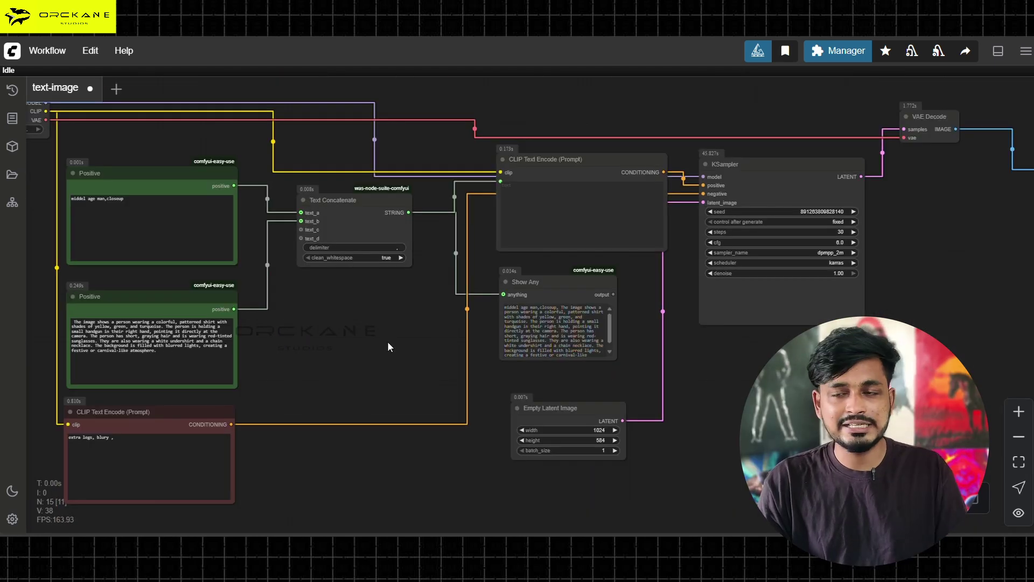
Add a group titled txt-img to the canvas near the Load Checkpoint node.
scroll(388, 346, "down", 2)
right_click(234, 110)
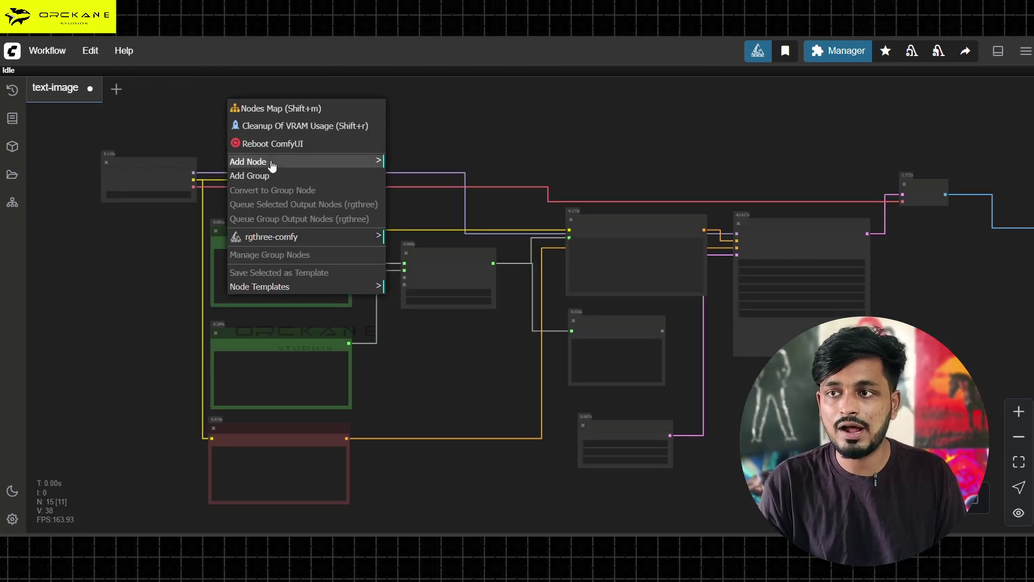
left_click(281, 174)
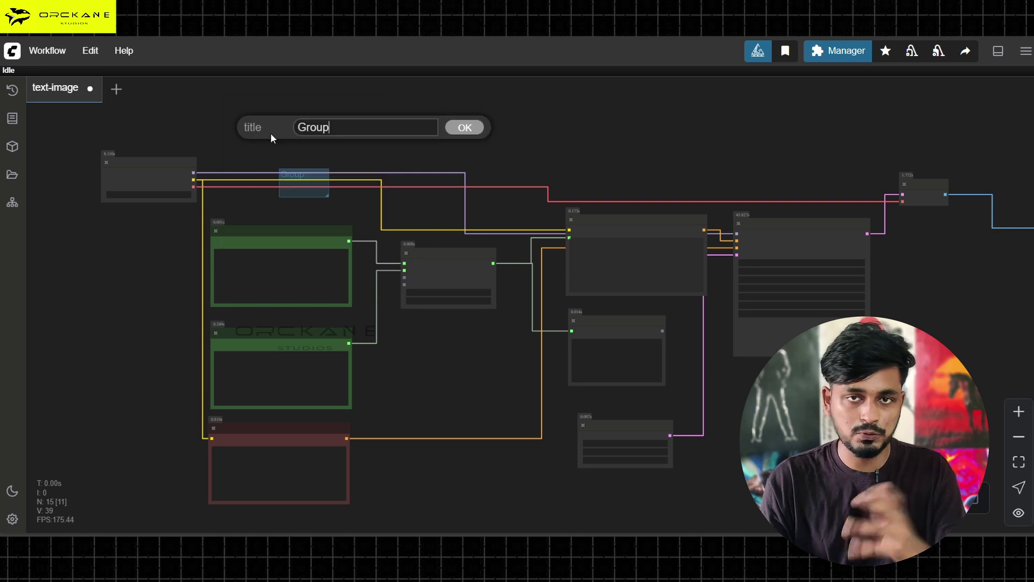
key("BackSpace")
key("BackSpace")
key("BackSpace")
key("BackSpace")
key("BackSpace")
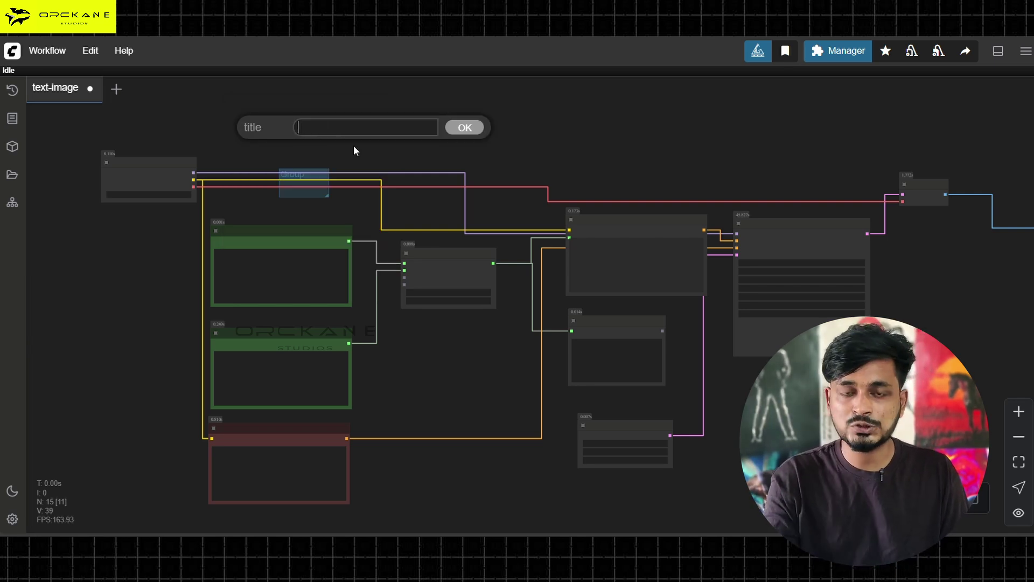
type("txt-img")
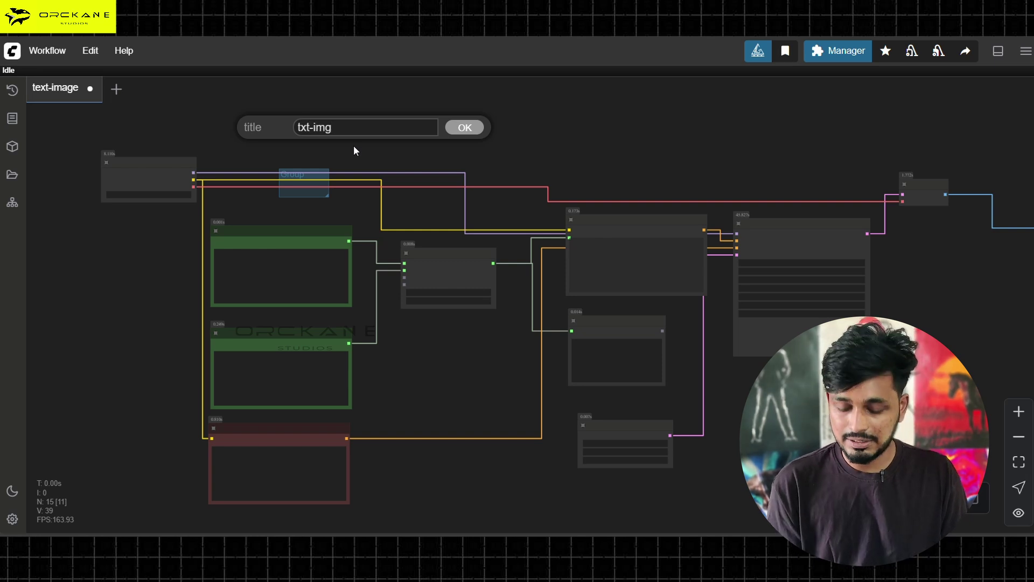
key("Return")
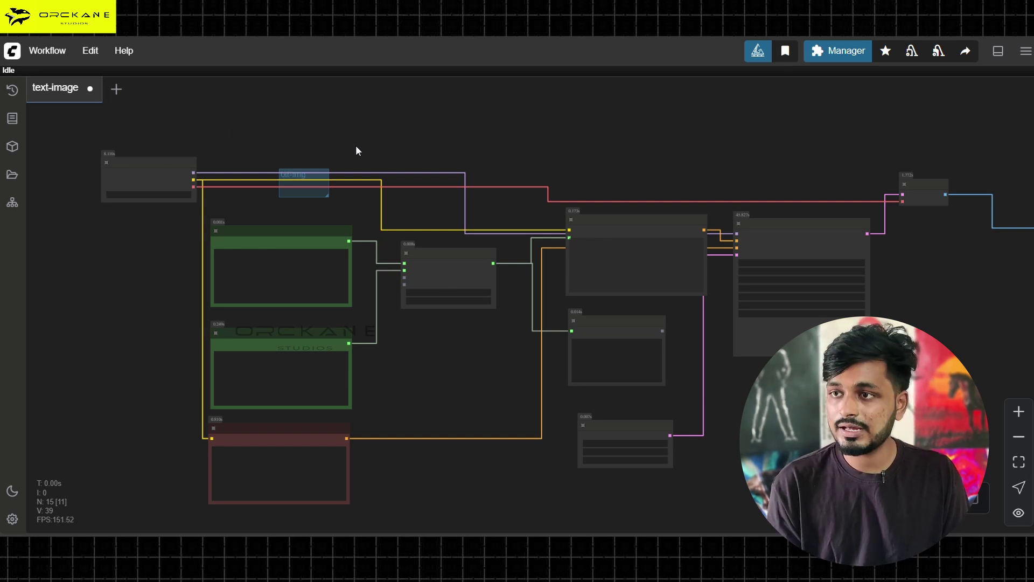
Move the txt-img group above Load Checkpoint and enlarge it to enclose all text-to-image nodes through Save Image.
scroll(496, 218, "up", 5)
scroll(496, 223, "up", 2)
left_click_drag(481, 195, 242, 86)
scroll(242, 87, "down", 1)
scroll(328, 139, "down", 3)
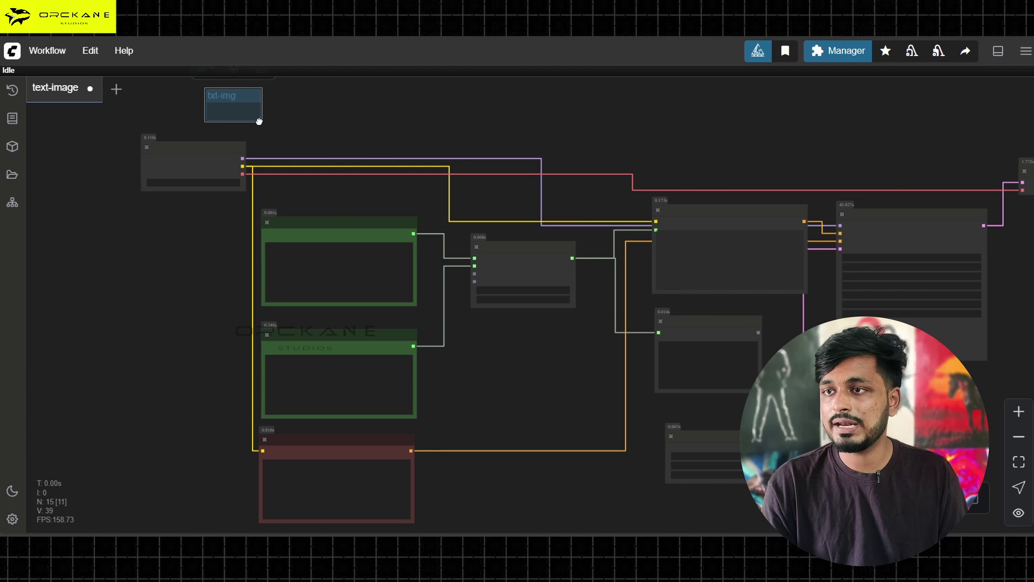
left_click_drag(262, 139, 290, 140)
scroll(185, 139, "down", 2)
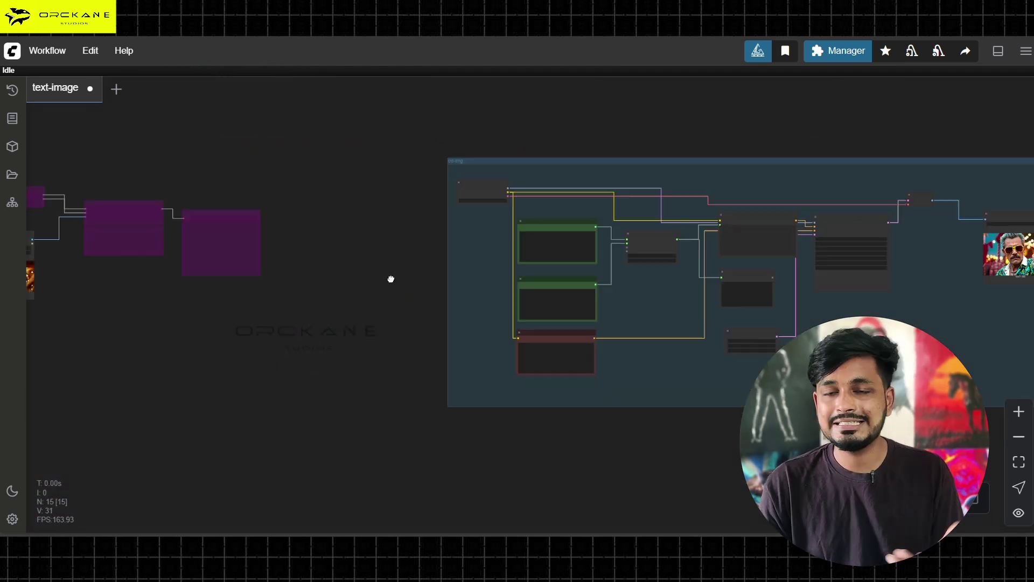
Line up Janus Model Loader above Load Image and adjust the position of Janus Image Understanding.
left_click_drag(390, 279, 371, 280)
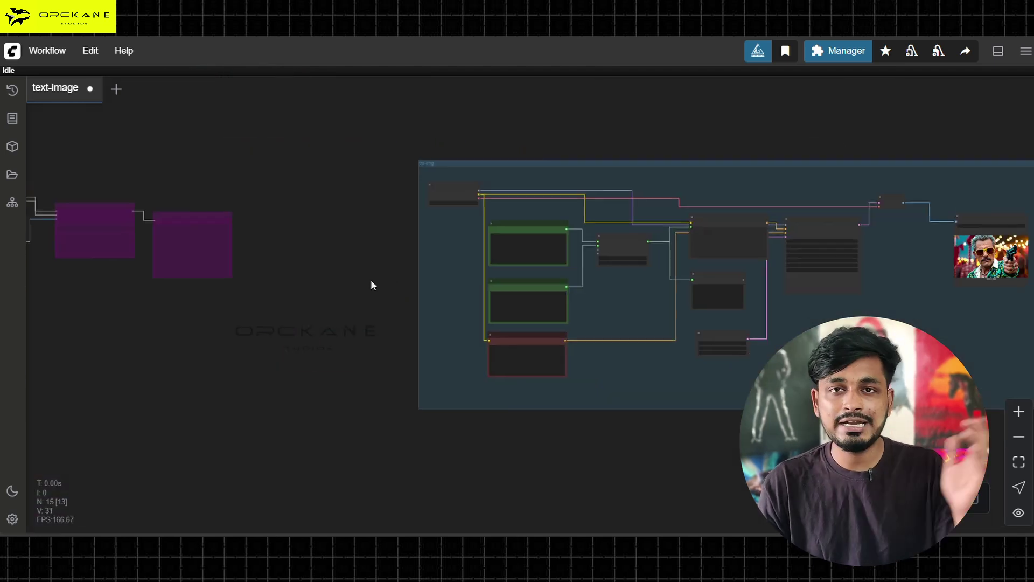
scroll(380, 279, "up", 5)
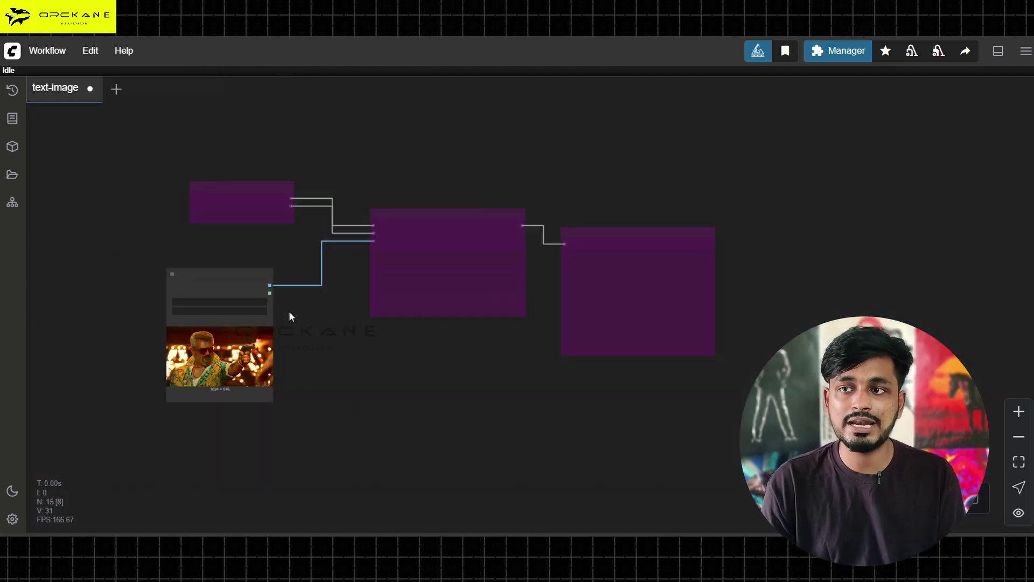
left_click_drag(232, 149, 198, 150)
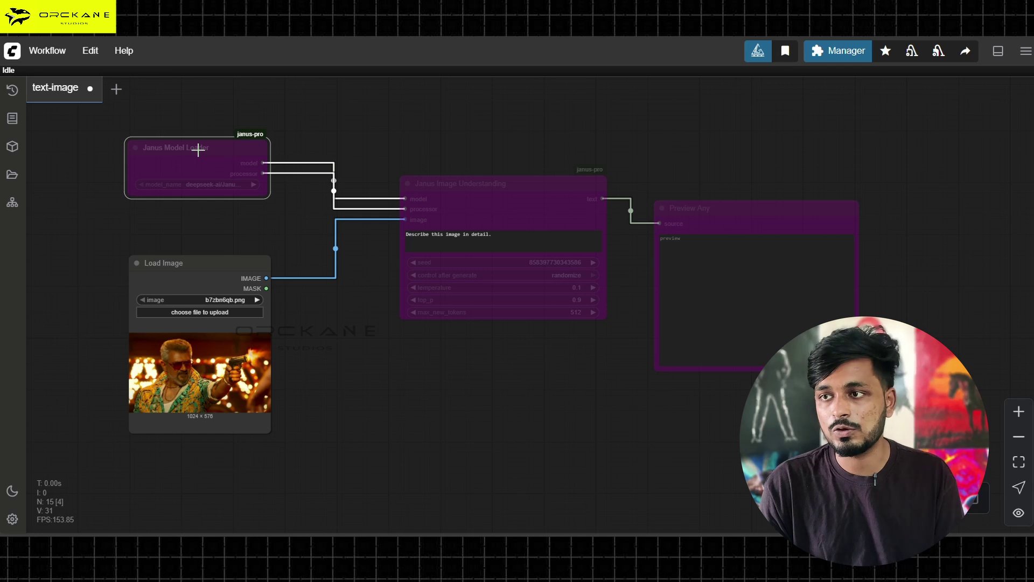
left_click_drag(496, 202, 464, 196)
Select the Janus nodes, Load Image and Preview Any, and add a group titled img-txt.
key("ctrl+a")
scroll(212, 166, "down", 2)
right_click(212, 167)
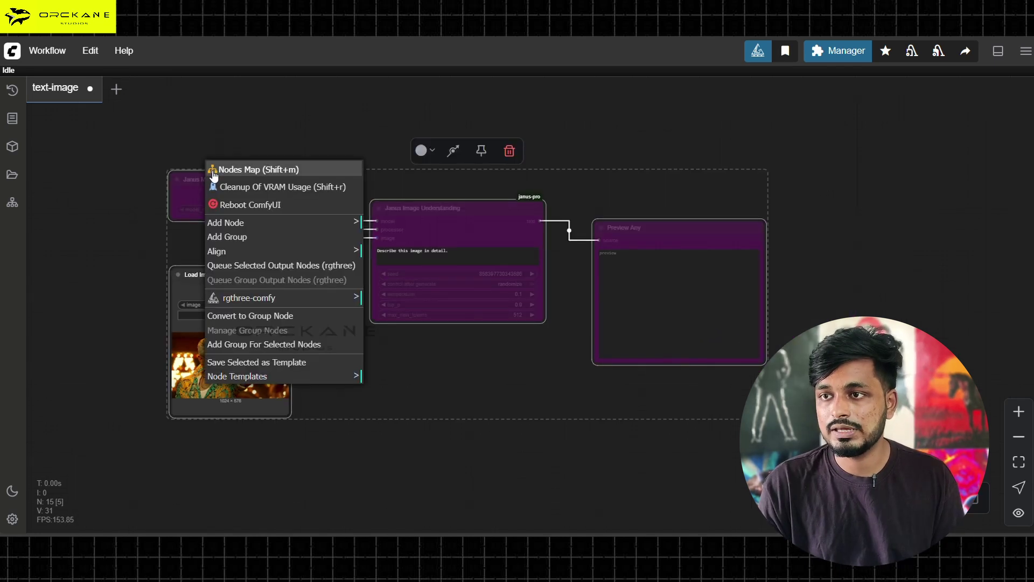
left_click(250, 237)
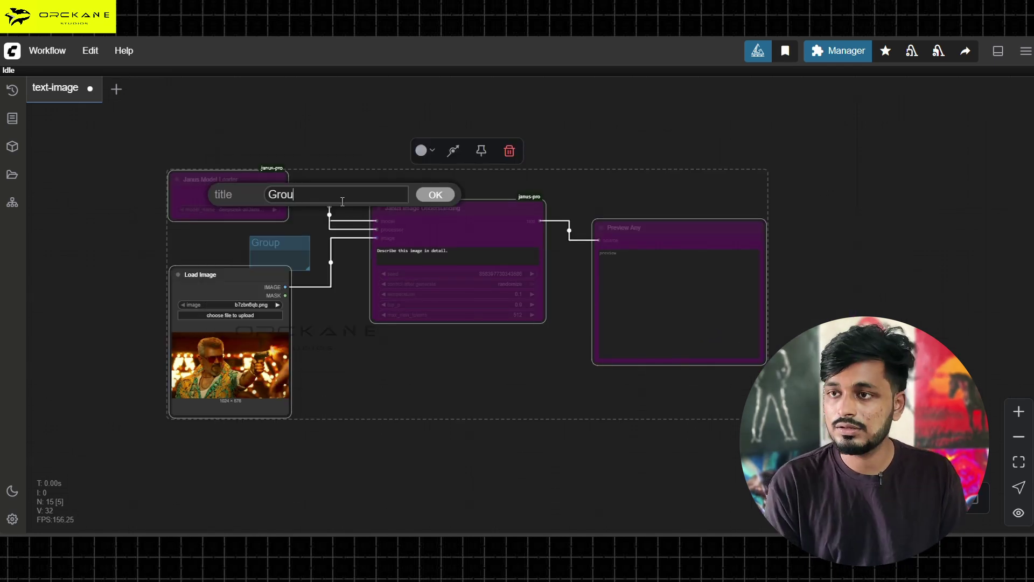
type("i")
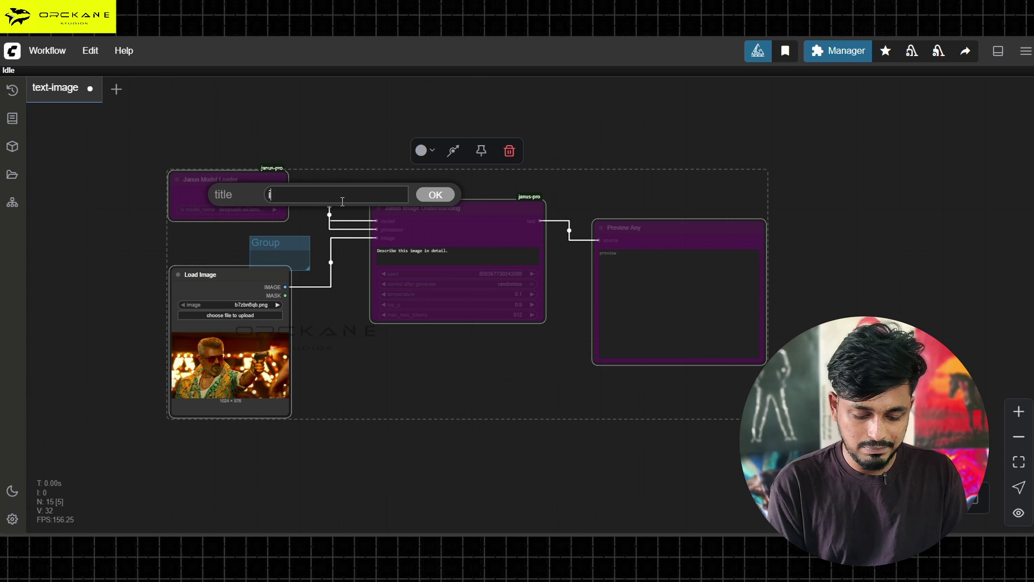
type("mg-")
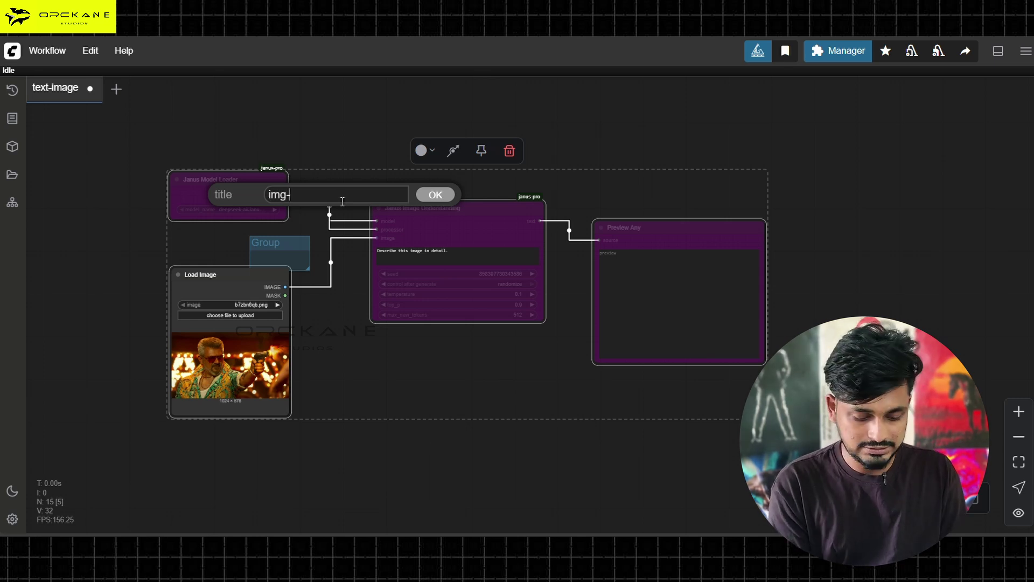
type("txt")
key("Return")
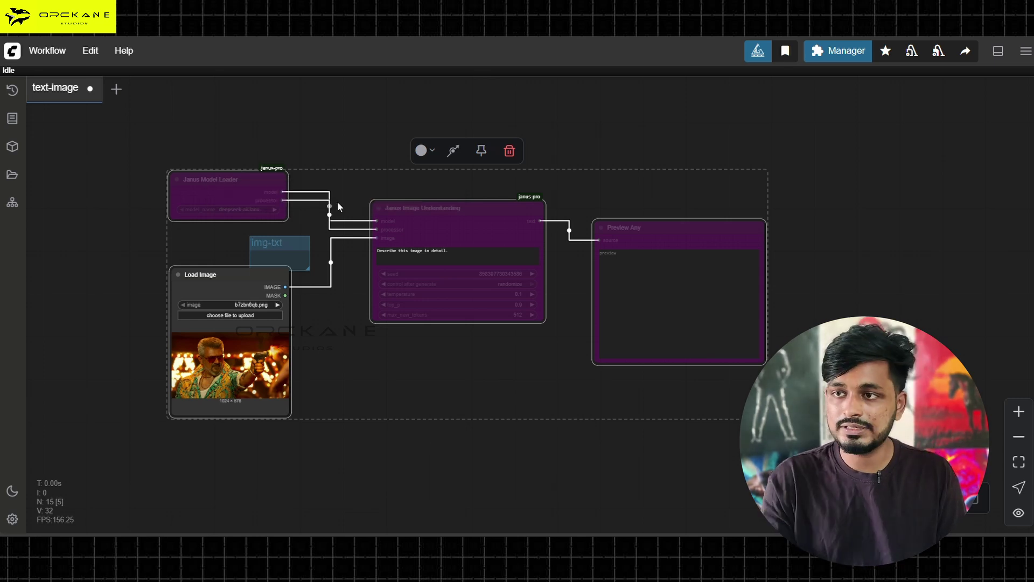
Enlarge the img-txt group so it encloses the Janus nodes, Load Image and Preview Any.
scroll(328, 263, "up", 4)
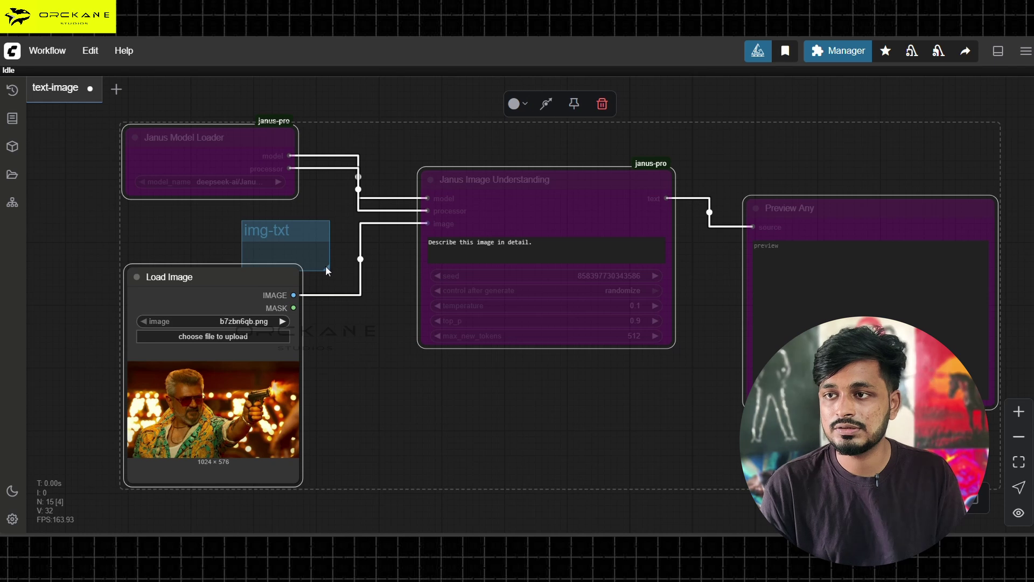
left_click_drag(325, 267, 1015, 470)
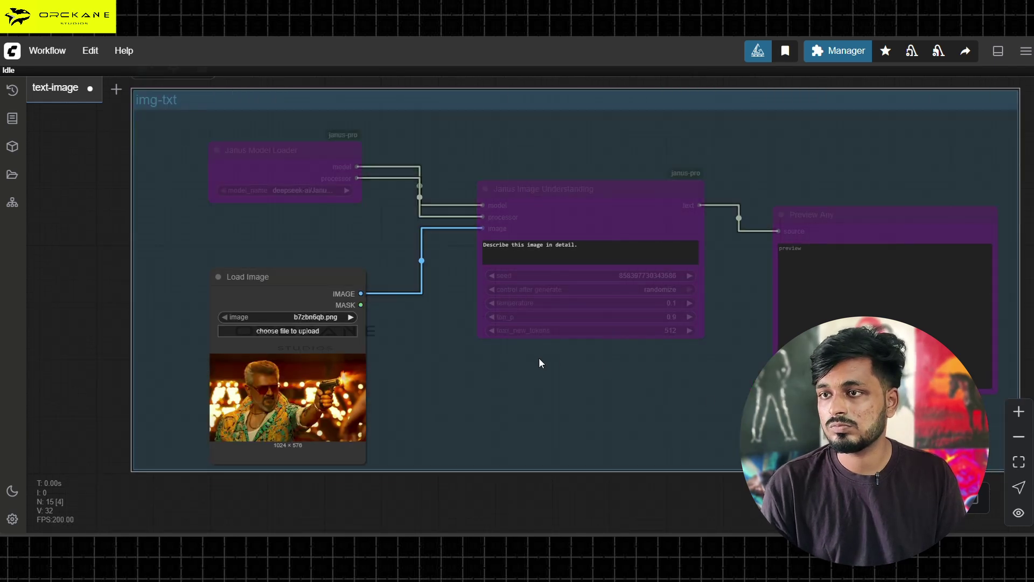
key(".")
scroll(582, 210, "down", 5)
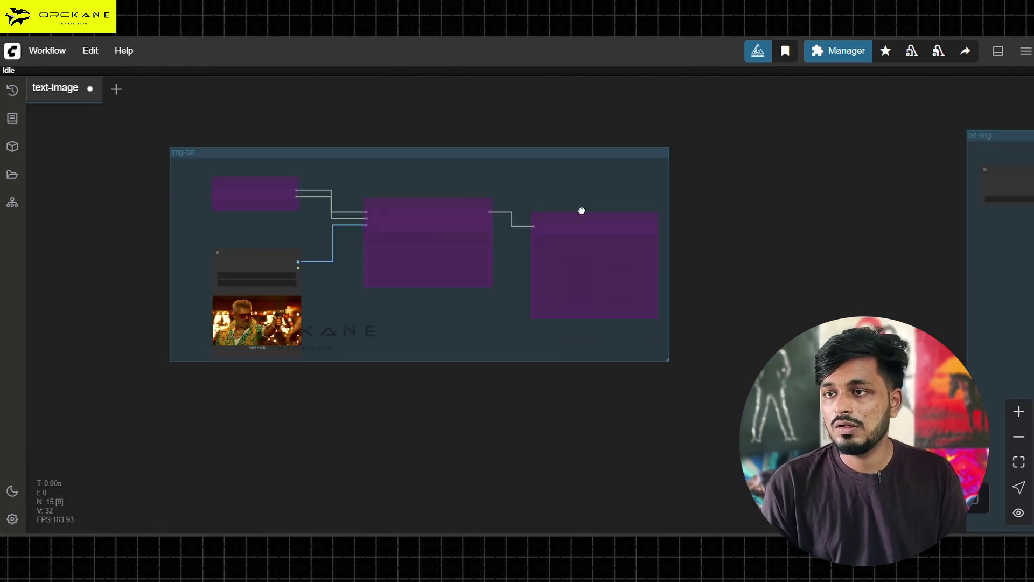
Bypass the Load Image node and place the img-txt group directly above the txt-img group.
scroll(509, 240, "down", 1)
scroll(475, 275, "left", 2)
scroll(463, 218, "up", 3)
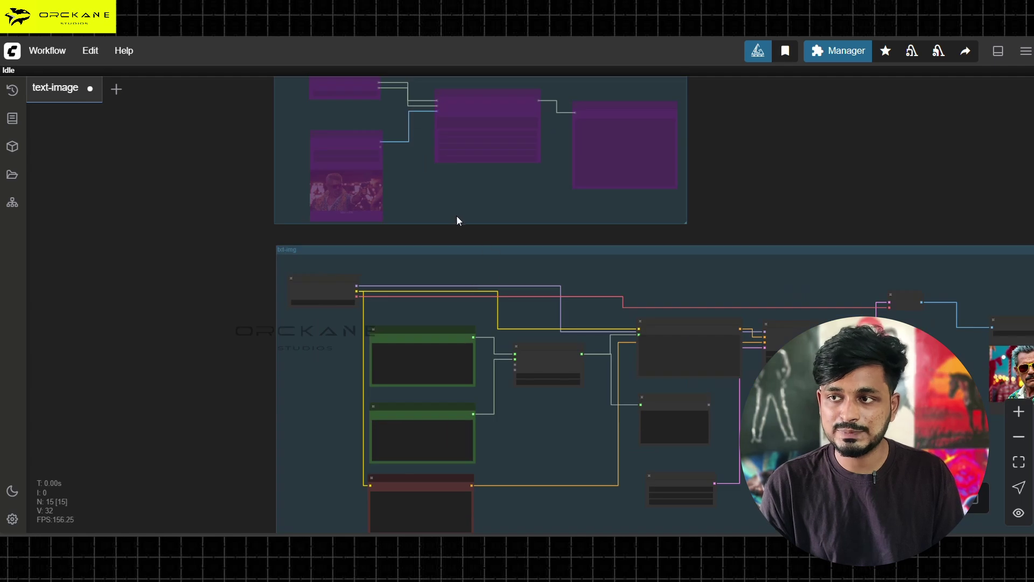
scroll(399, 252, "down", 5)
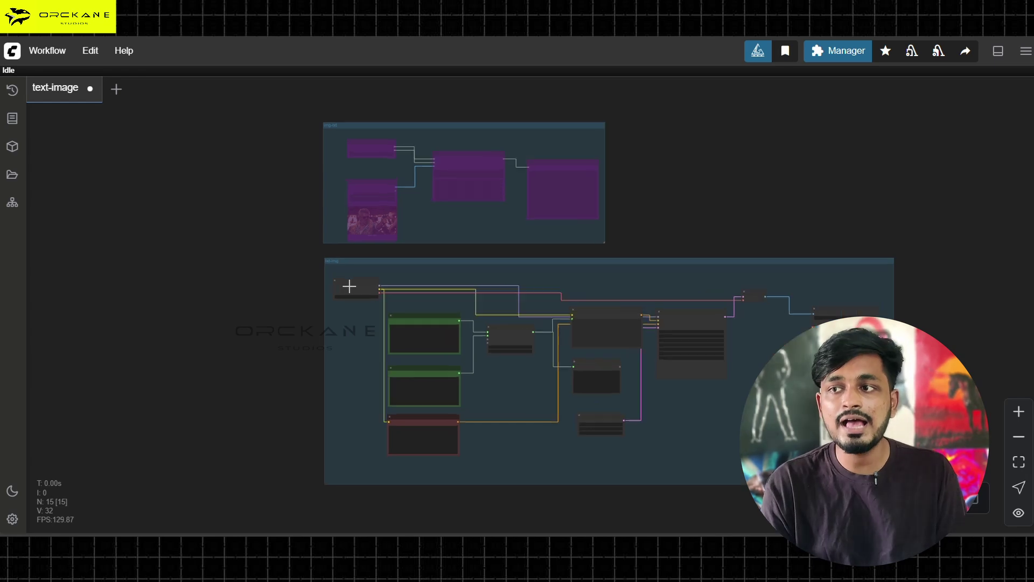
Search the nodes for "group" and add Fast Groups Bypasser (rgthree) on the empty canvas beside the two groups.
left_click_drag(341, 287, 311, 279)
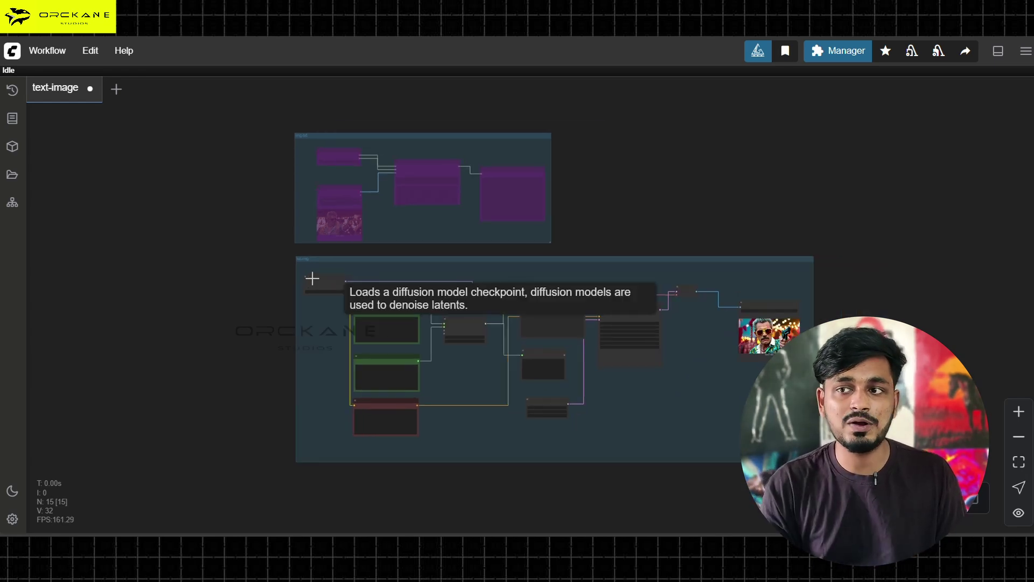
scroll(266, 291, "up", 4)
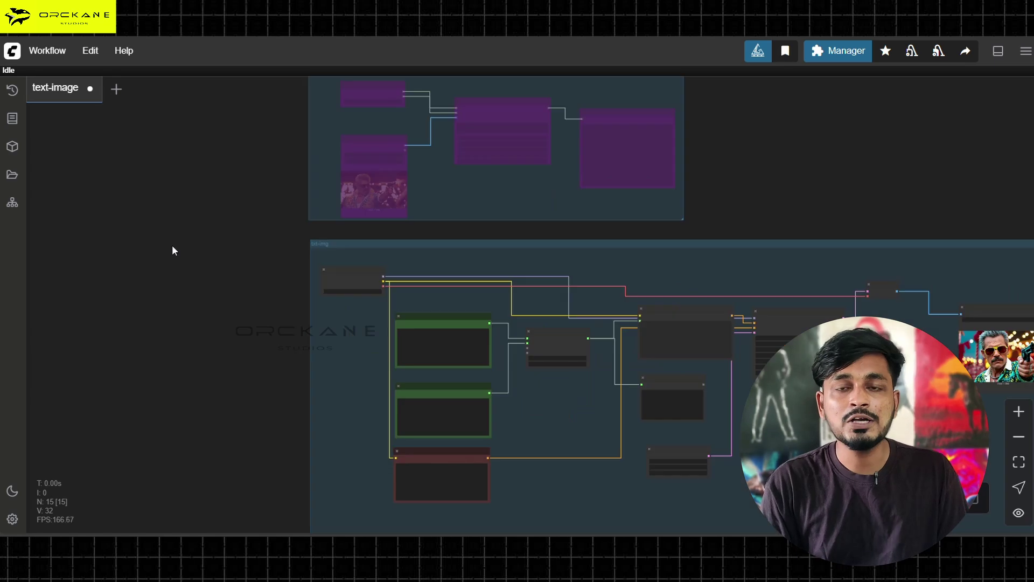
double_click(173, 247)
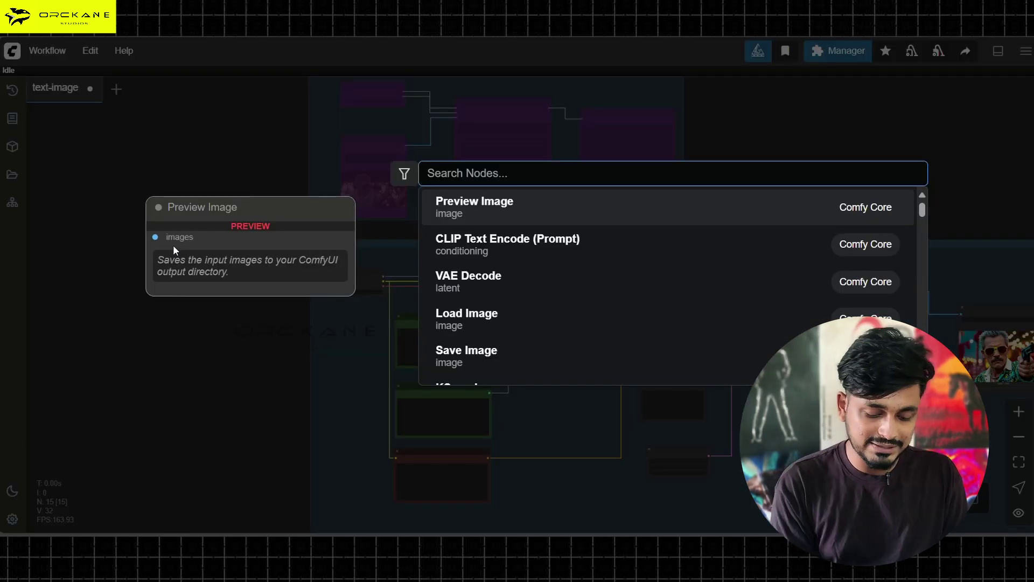
type("group")
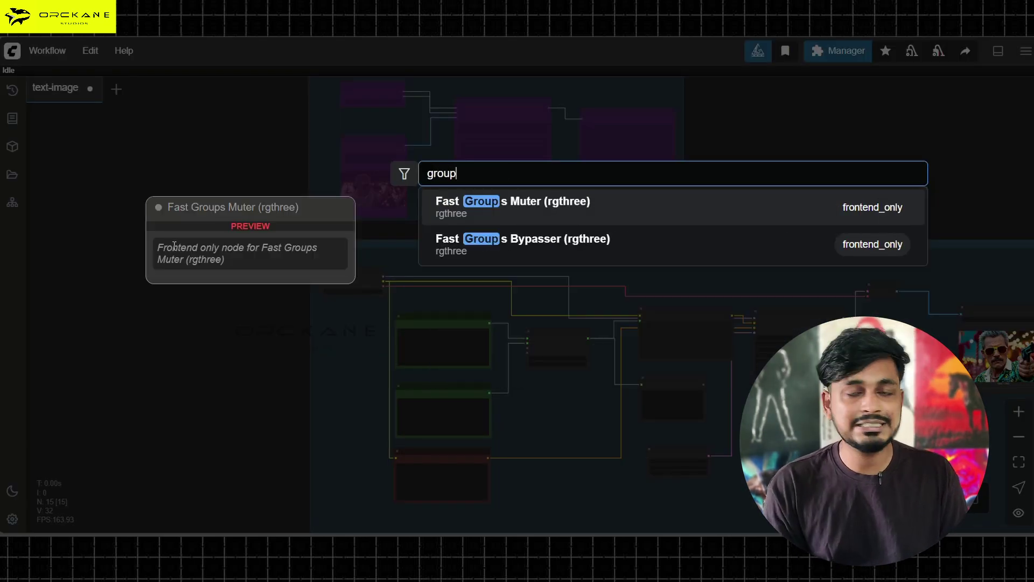
key("Down")
key("Return")
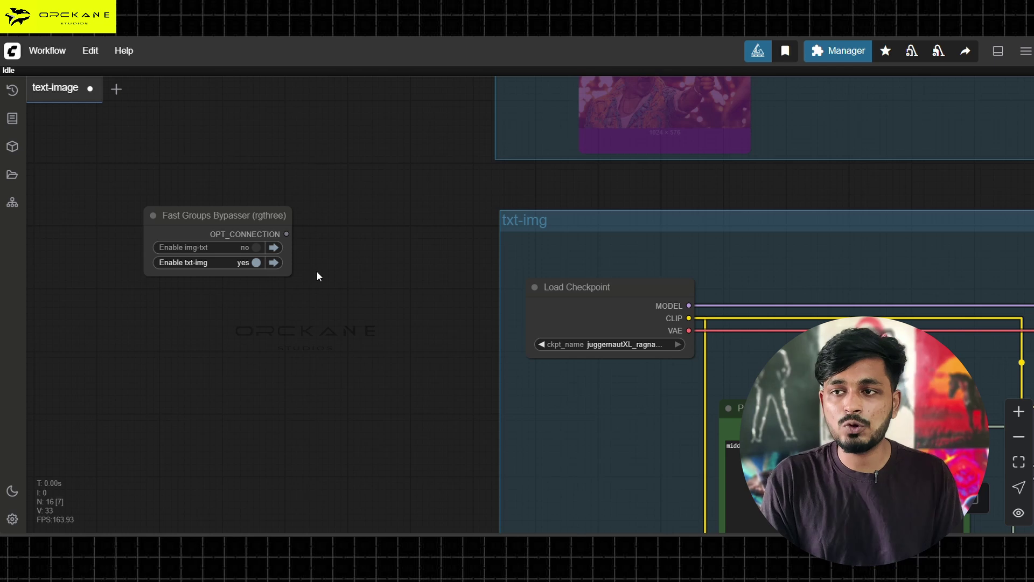
Enable the img-txt group, then test both group toggles in the Fast Groups Bypasser and leave both groups enabled.
left_click(254, 248)
scroll(341, 305, "down", 5)
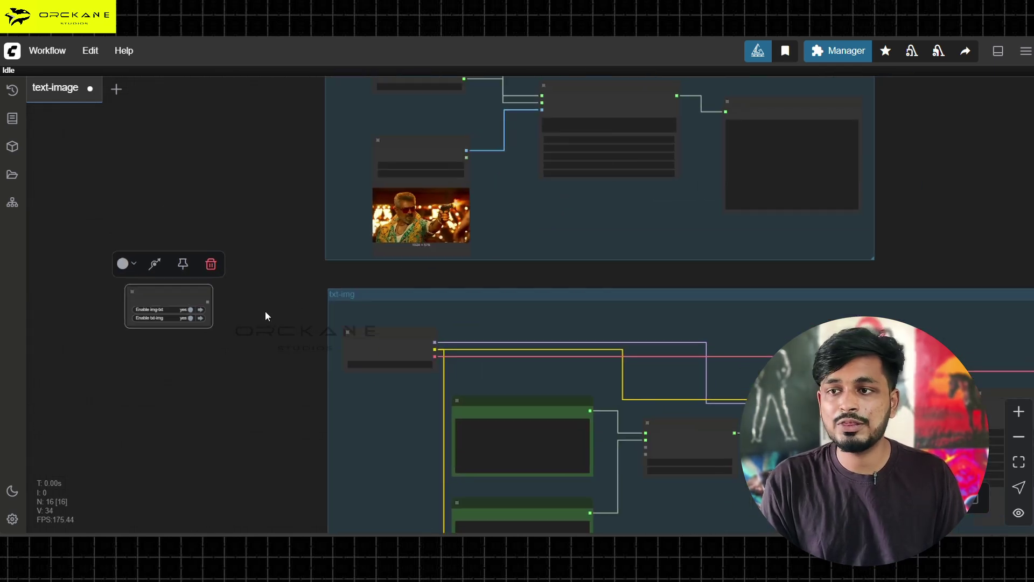
left_click(192, 318)
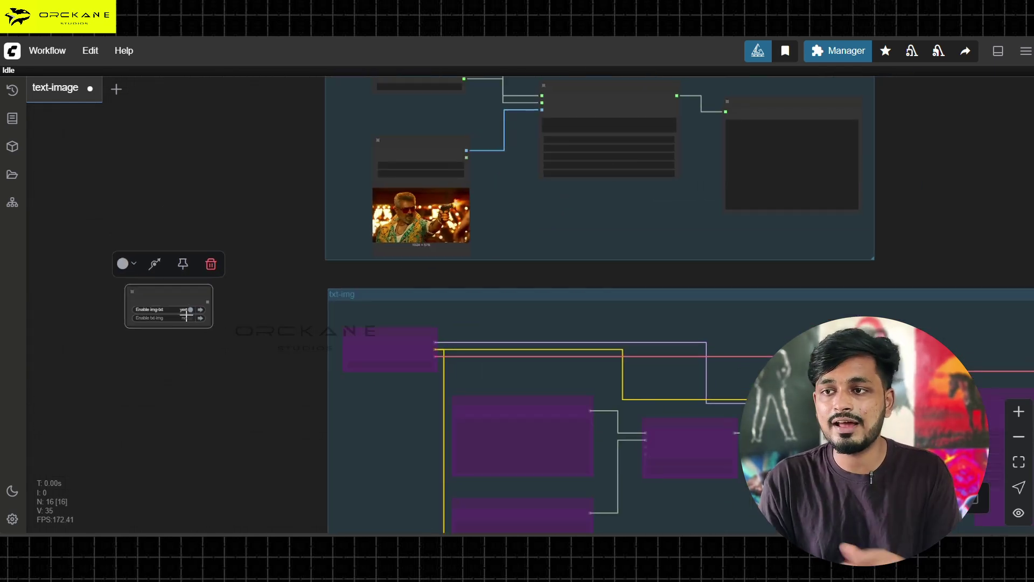
left_click(186, 309)
left_click(186, 310)
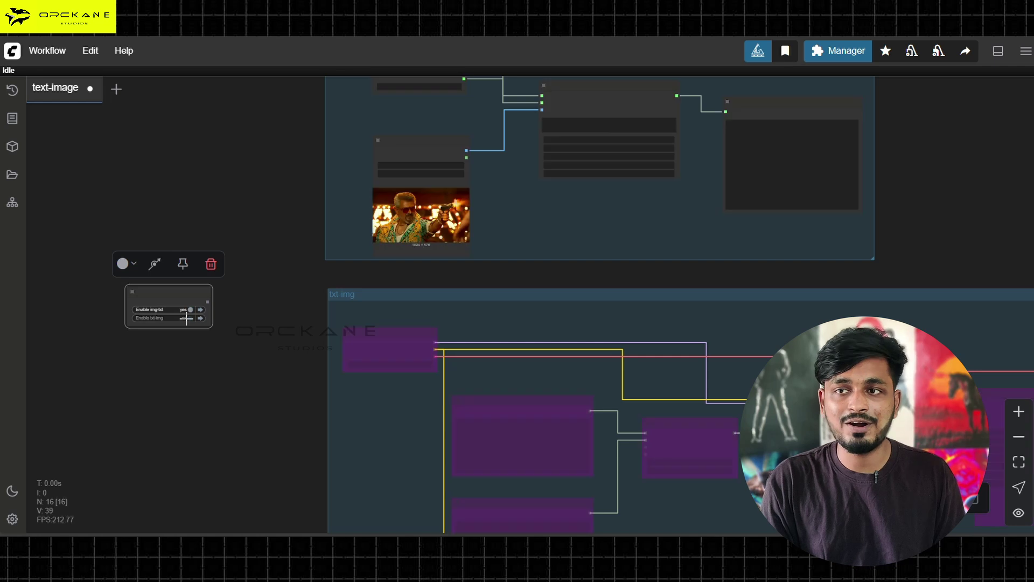
left_click(186, 310)
left_click(186, 309)
scroll(226, 323, "up", 5)
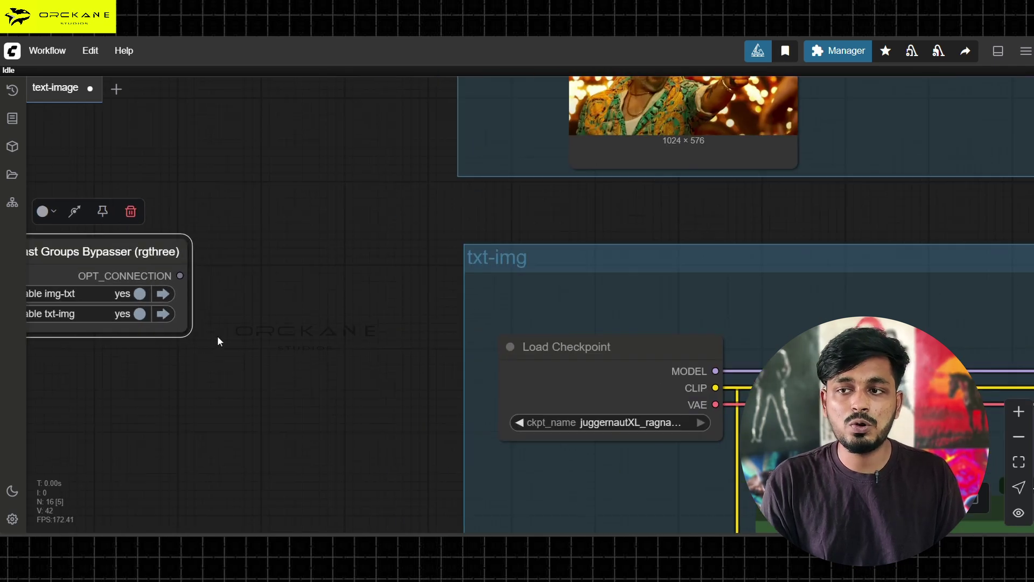
Bypass the txt-img group through the Fast Groups Bypasser and inspect the nodes of both groups.
scroll(383, 334, "down", 3)
left_click_drag(667, 135, 538, 196)
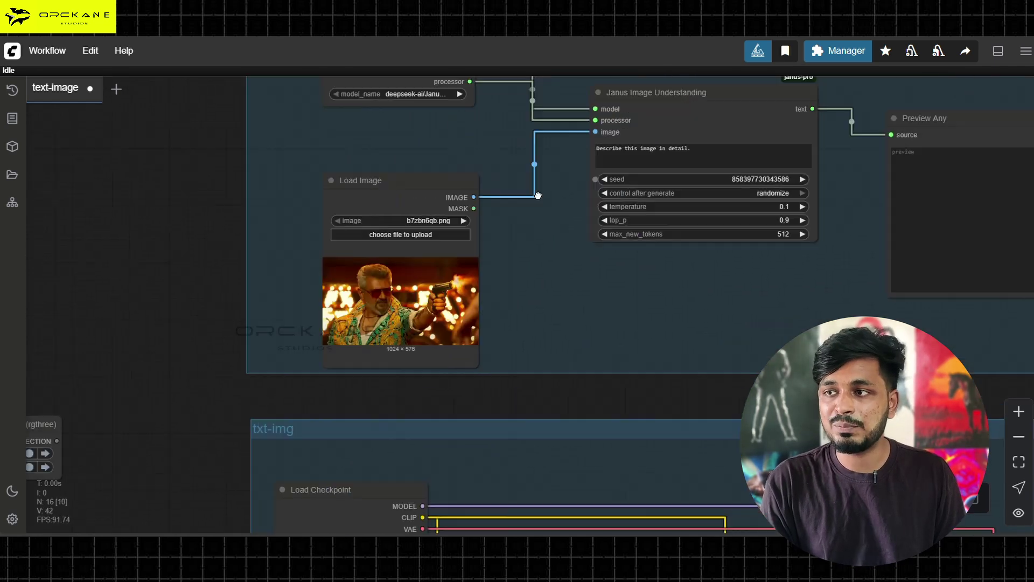
scroll(481, 186, "down", 3)
scroll(139, 387, "up", 5)
left_click_drag(139, 388, 230, 334)
left_click(234, 346)
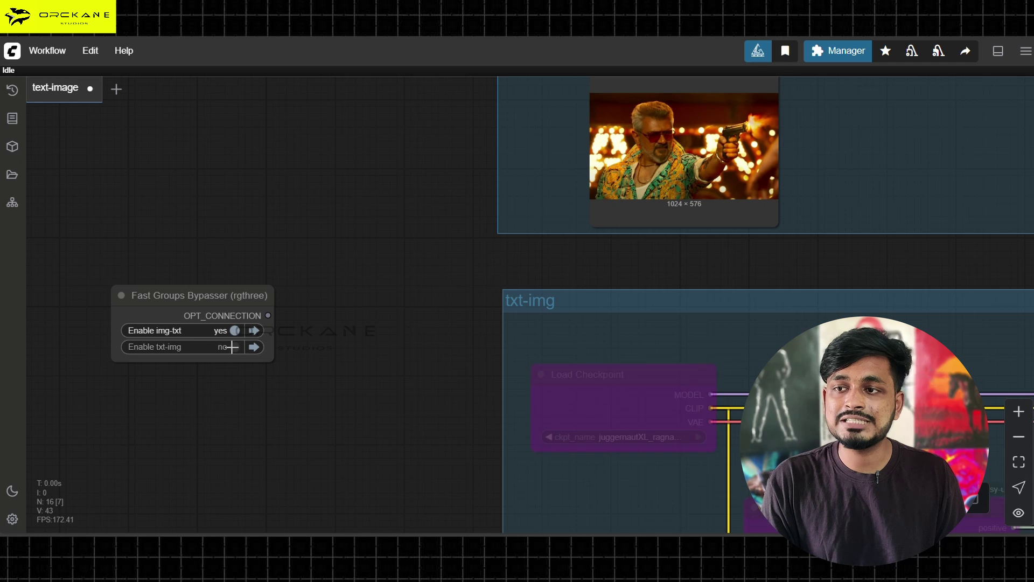
scroll(295, 335, "down", 3)
left_click_drag(808, 339, 494, 279)
scroll(332, 182, "down", 1)
scroll(160, 255, "up", 2)
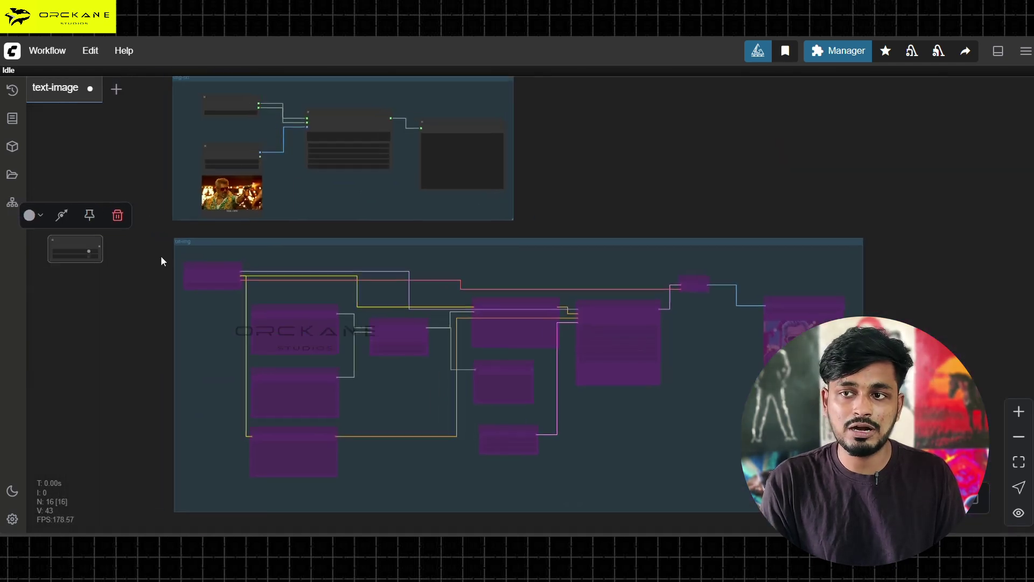
left_click_drag(161, 255, 319, 273)
scroll(319, 272, "up", 3)
Enable the txt-img group and bypass the img-txt group in the Fast Groups Bypasser.
left_click(310, 234)
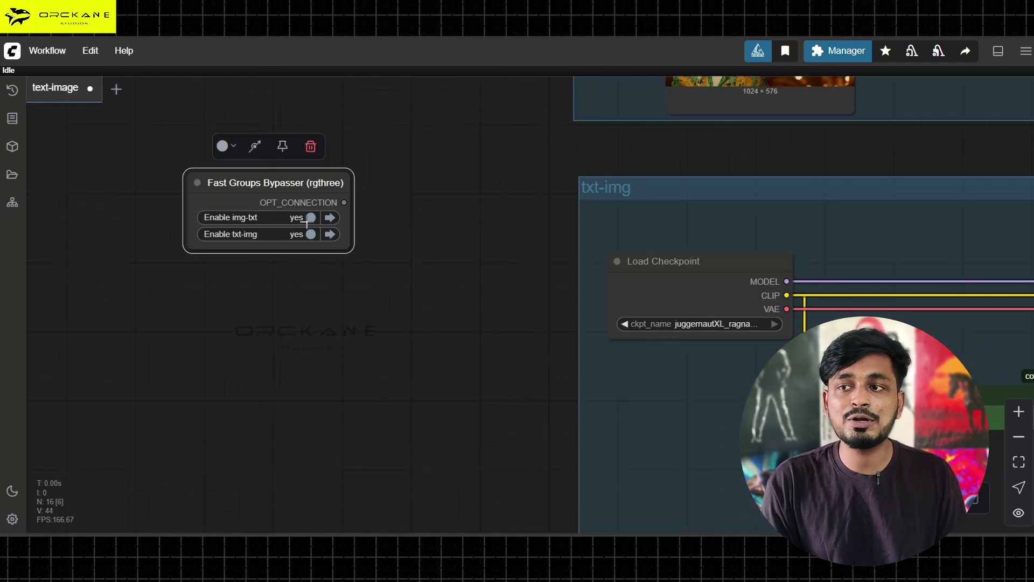
left_click(311, 218)
scroll(436, 272, "down", 2)
left_click_drag(436, 273, 91, 219)
scroll(535, 120, "down", 2)
scroll(556, 267, "down", 1)
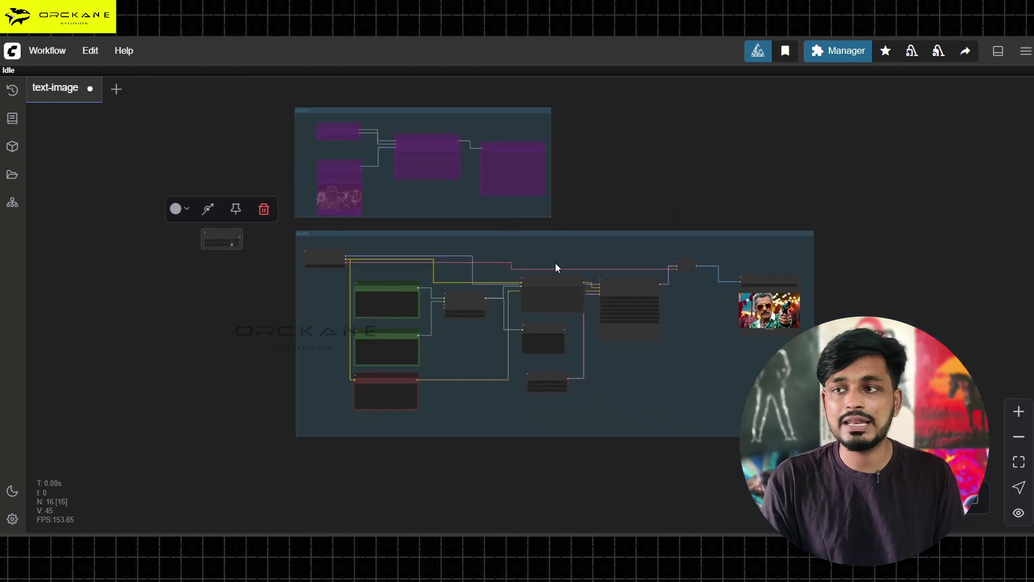
Re-enable the img-txt group and bypass the txt-img group.
scroll(586, 264, "up", 2)
scroll(481, 247, "up", 3)
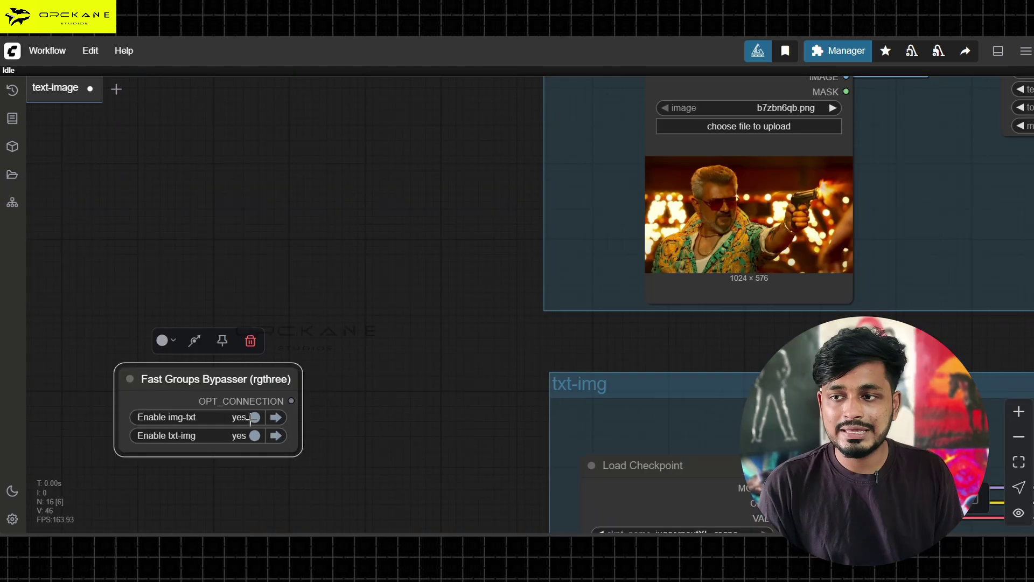
left_click(254, 434)
scroll(606, 319, "down", 1)
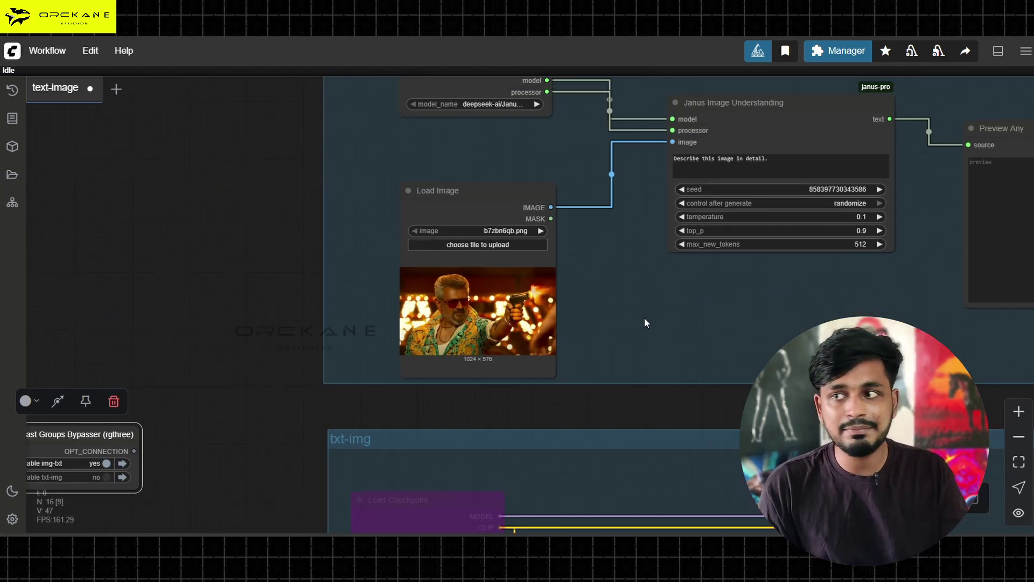
left_click_drag(644, 318, 597, 325)
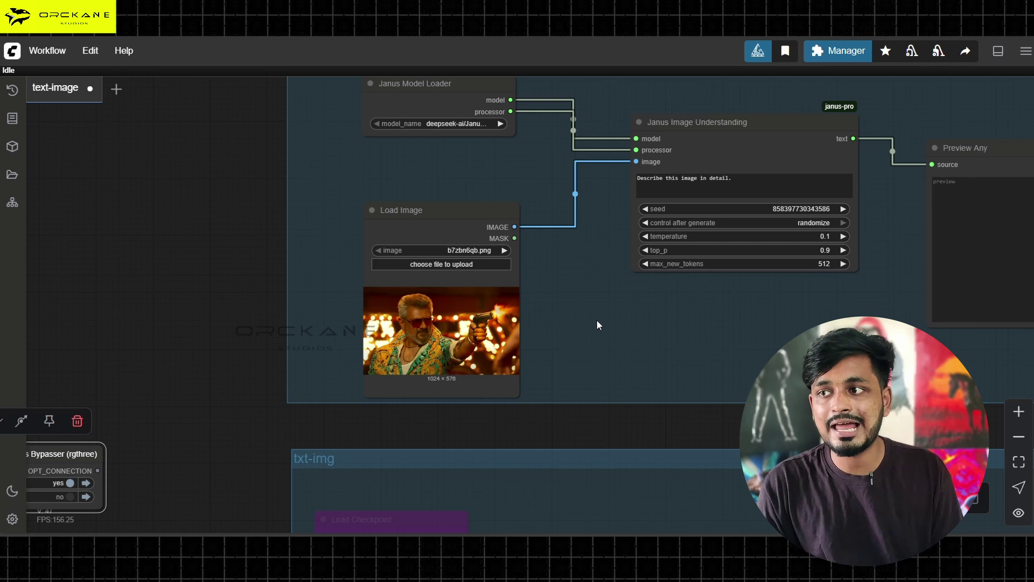
Examine the Janus Image Understanding node's prompt and settings together with the Load Image node feeding it.
scroll(677, 199, "up", 7)
left_click(677, 199)
scroll(463, 327, "down", 2)
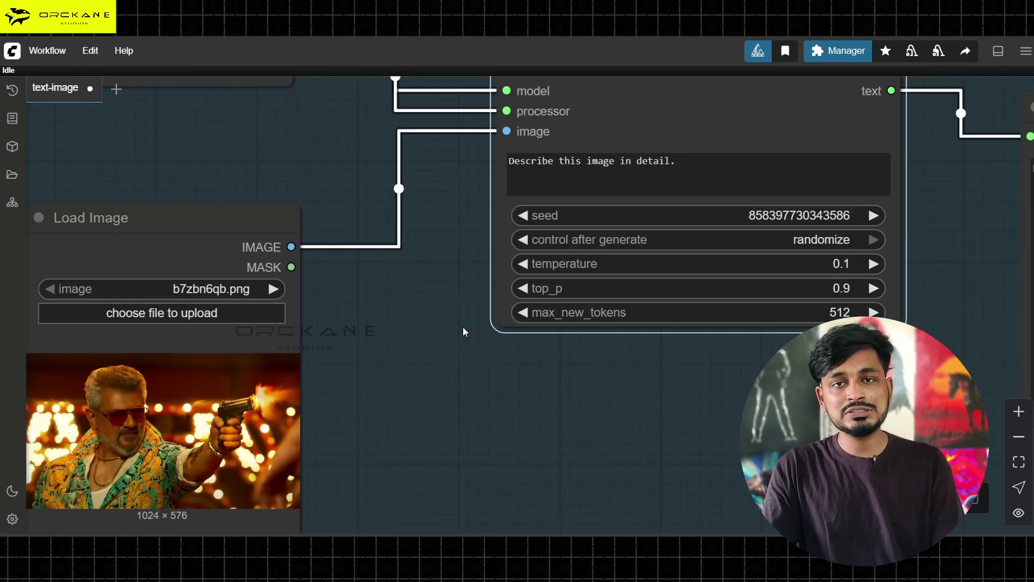
scroll(448, 350, "down", 3)
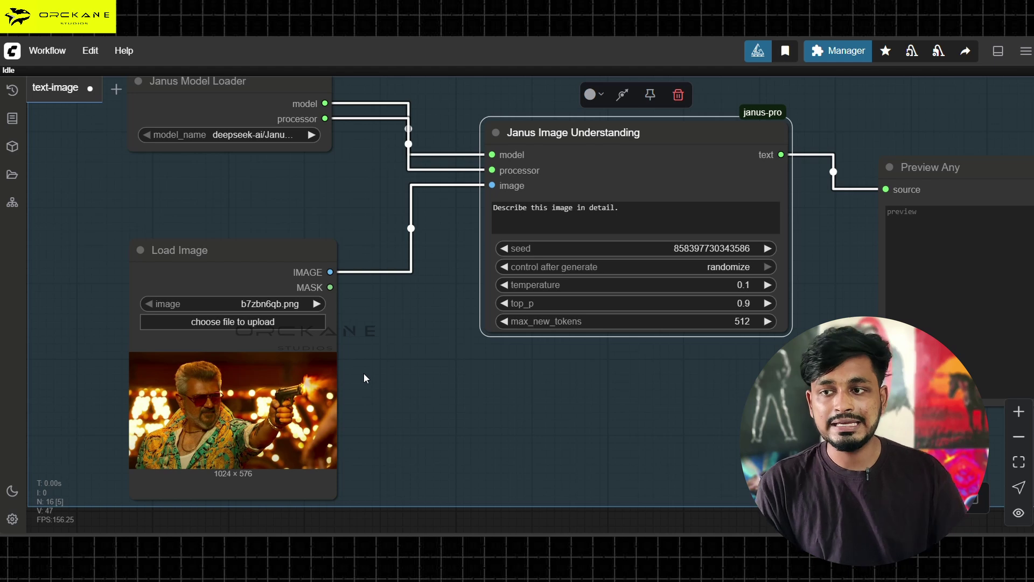
scroll(363, 373, "up", 4)
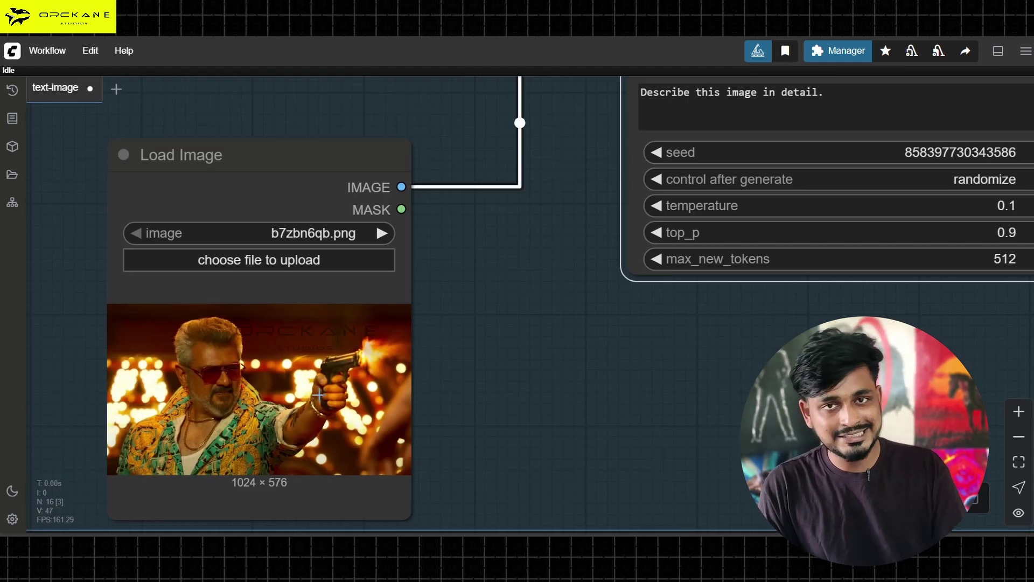
scroll(323, 398, "down", 4)
scroll(667, 239, "up", 4)
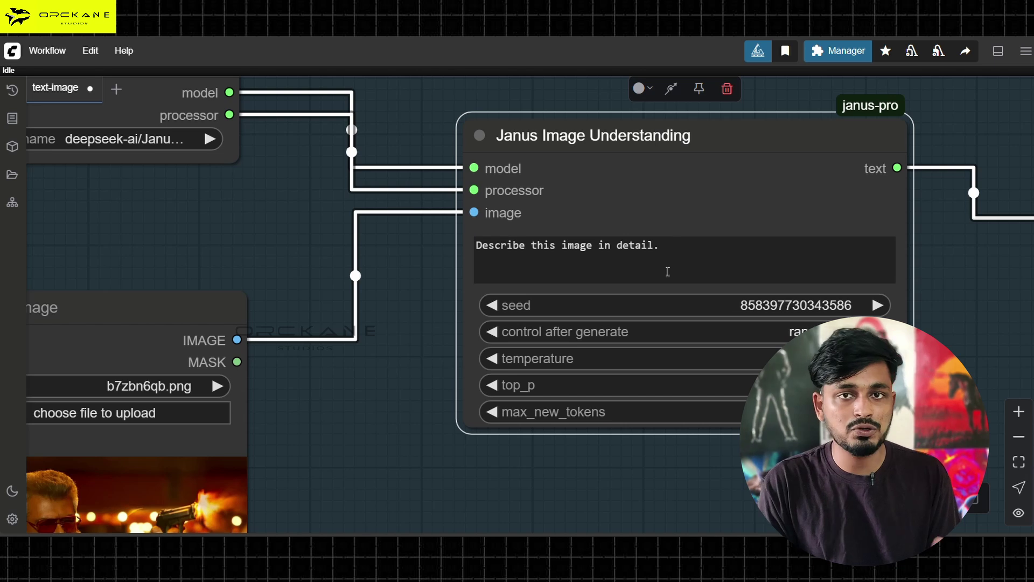
left_click(738, 261)
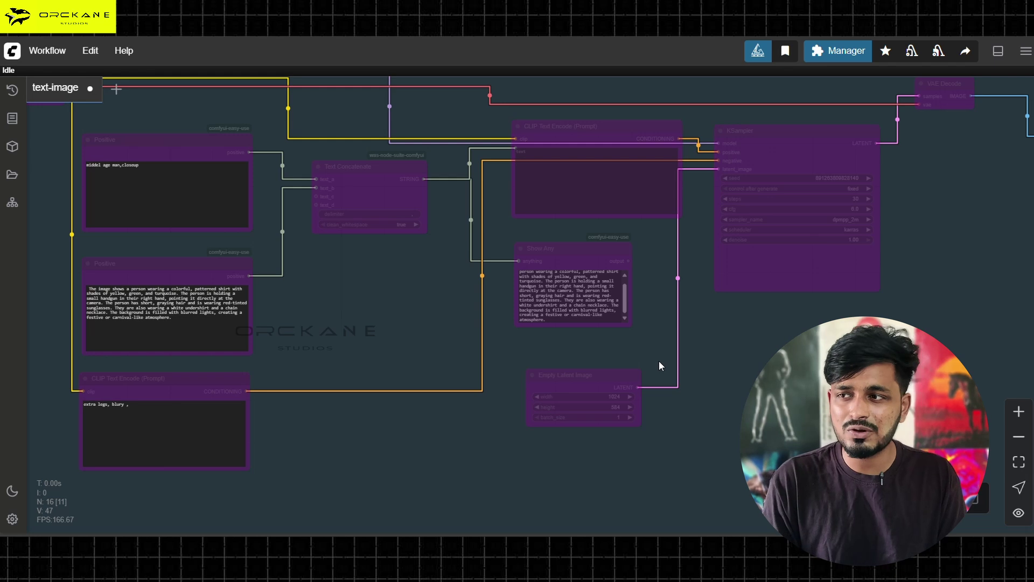
Enable the txt-img group again in the Fast Groups Bypasser.
left_click_drag(441, 325, 428, 351)
scroll(429, 370, "up", 3)
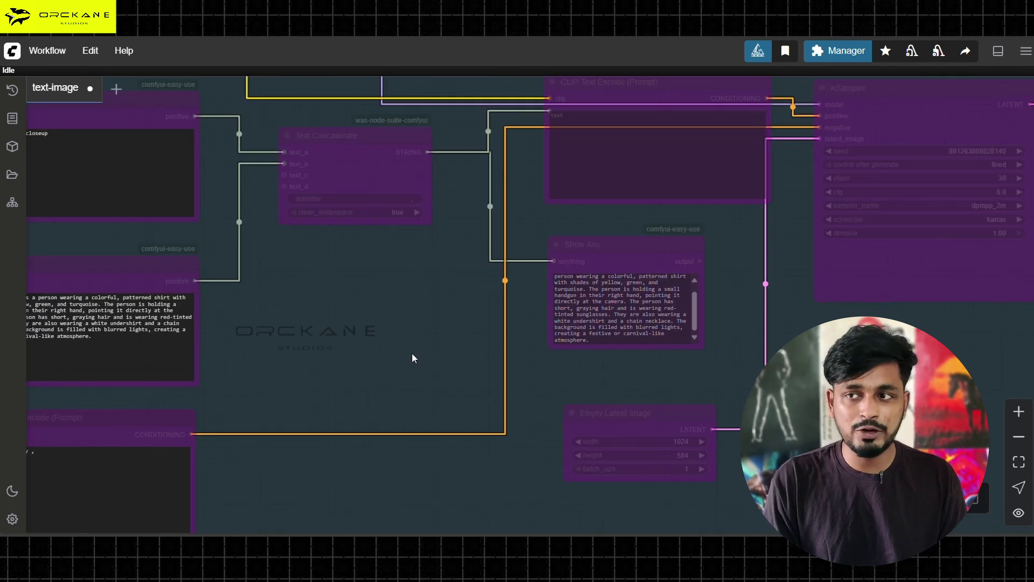
scroll(413, 357, "down", 4)
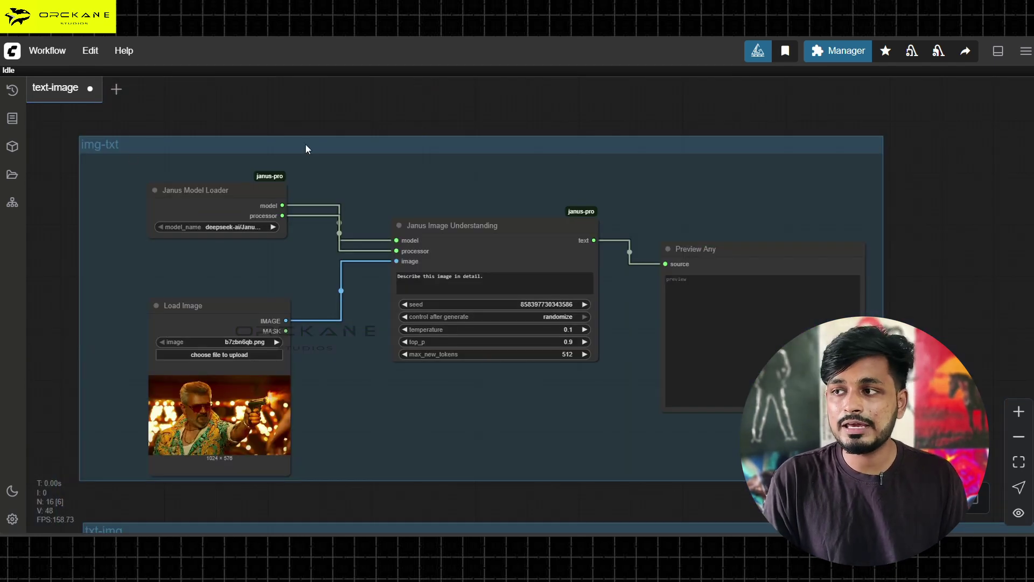
Examine the Janus image-description nodes, the two Positive prompts, and how the prompts feed Text Concatenate.
scroll(263, 220, "up", 5)
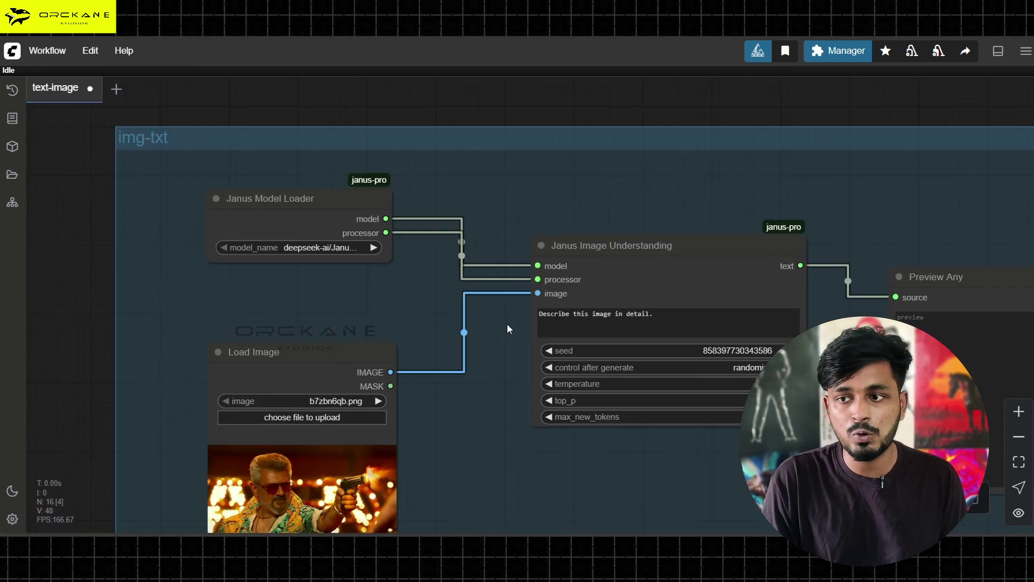
scroll(743, 185, "up", 5)
left_click_drag(743, 184, 559, 270)
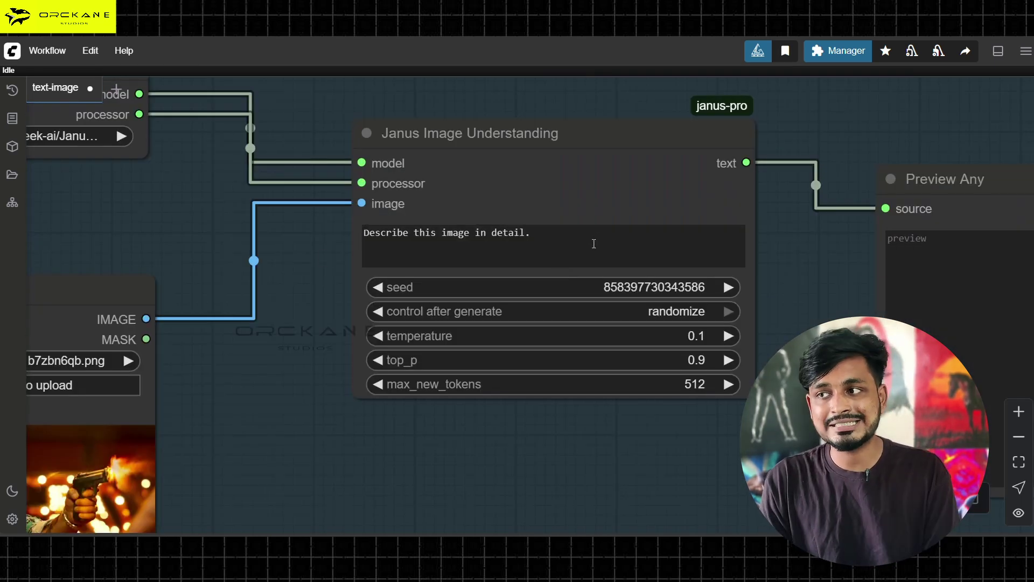
scroll(594, 244, "down", 3)
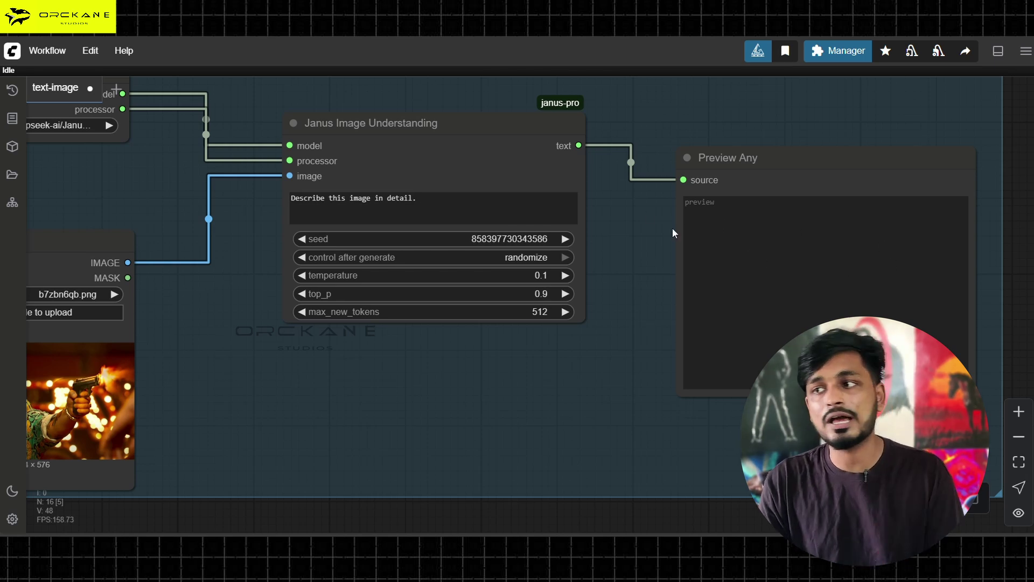
scroll(672, 232, "down", 5)
scroll(389, 383, "up", 5)
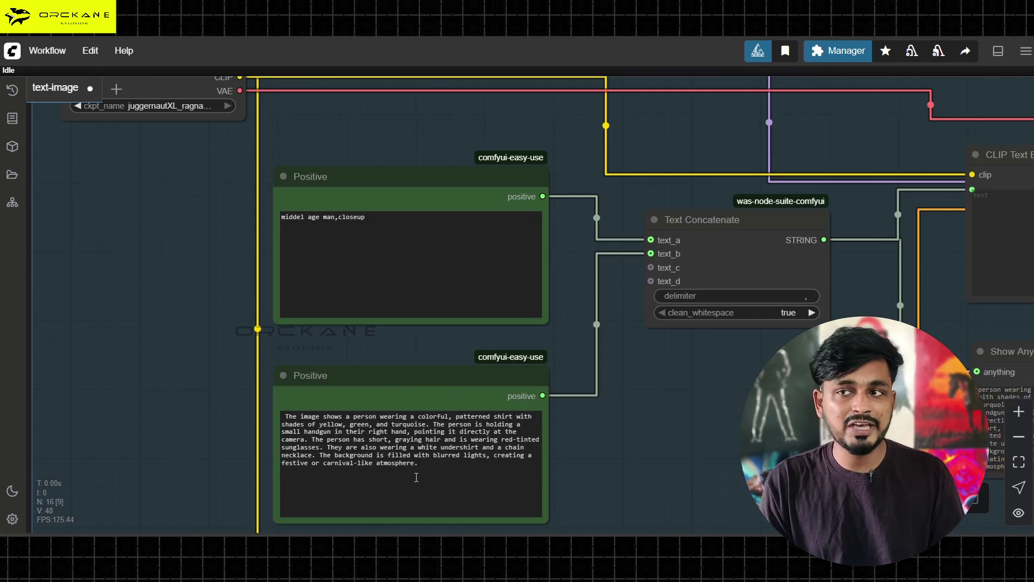
scroll(416, 477, "down", 2)
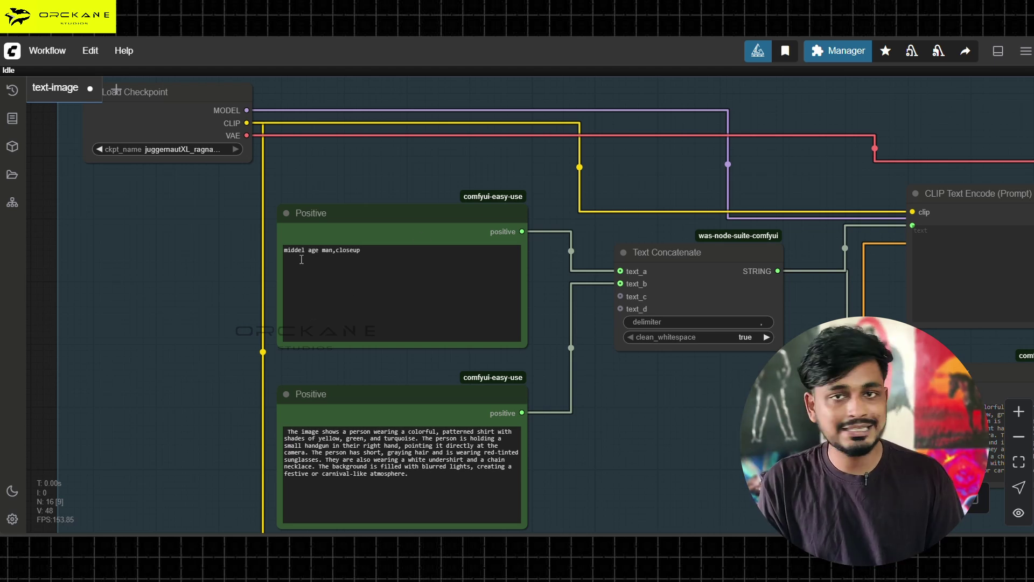
scroll(420, 253, "down", 1)
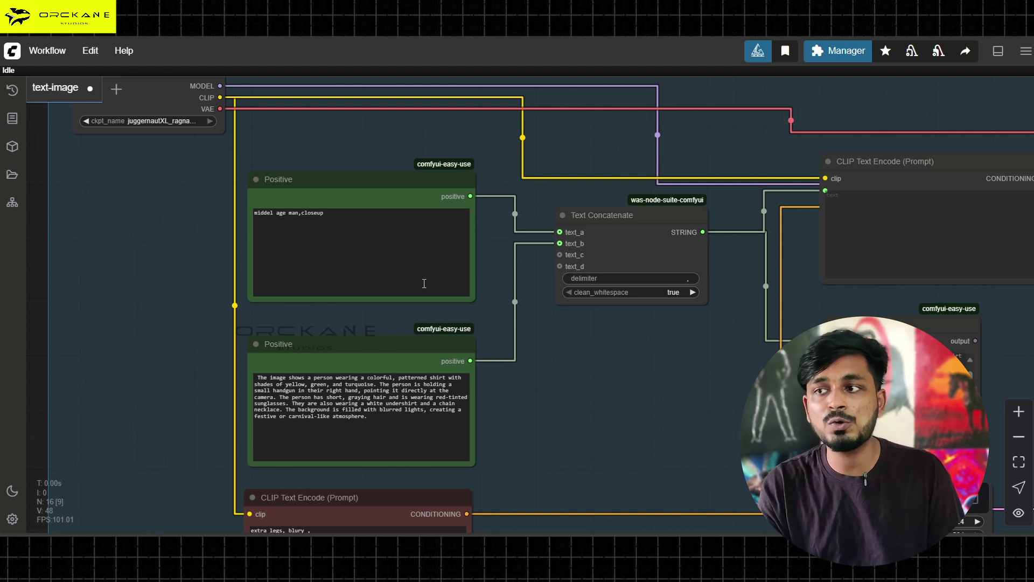
scroll(619, 275, "up", 5)
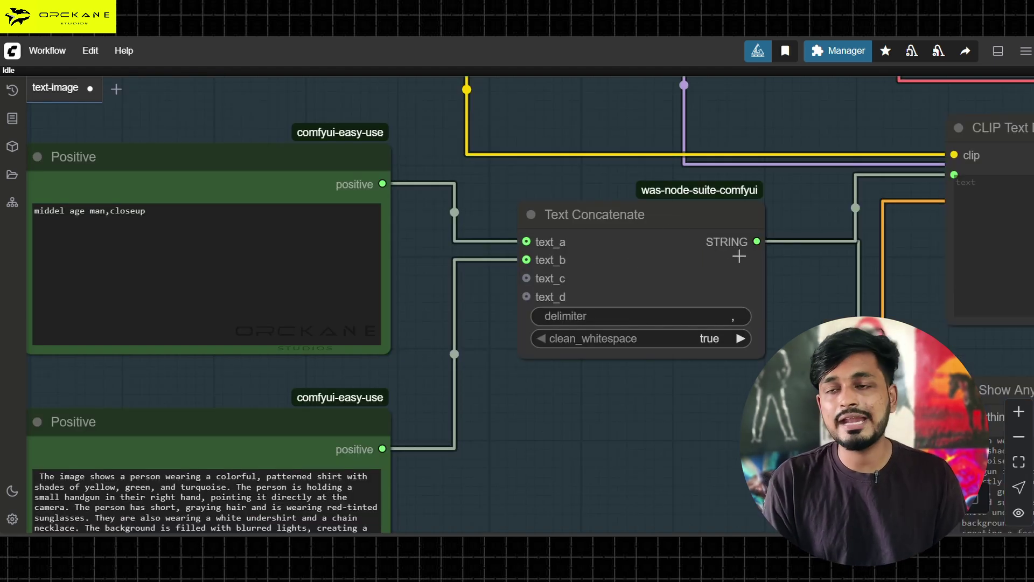
scroll(694, 249, "down", 3)
Move the CLIP Text Encode (Prompt) node above Show Any slightly left and colour it green.
left_click_drag(681, 249, 130, 261)
scroll(378, 235, "up", 2)
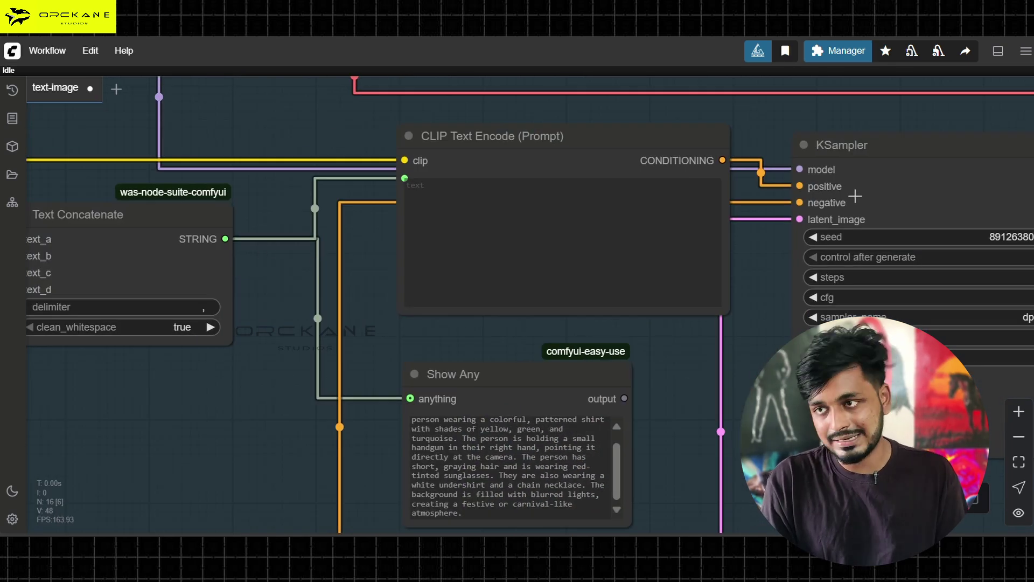
left_click_drag(500, 152, 455, 153)
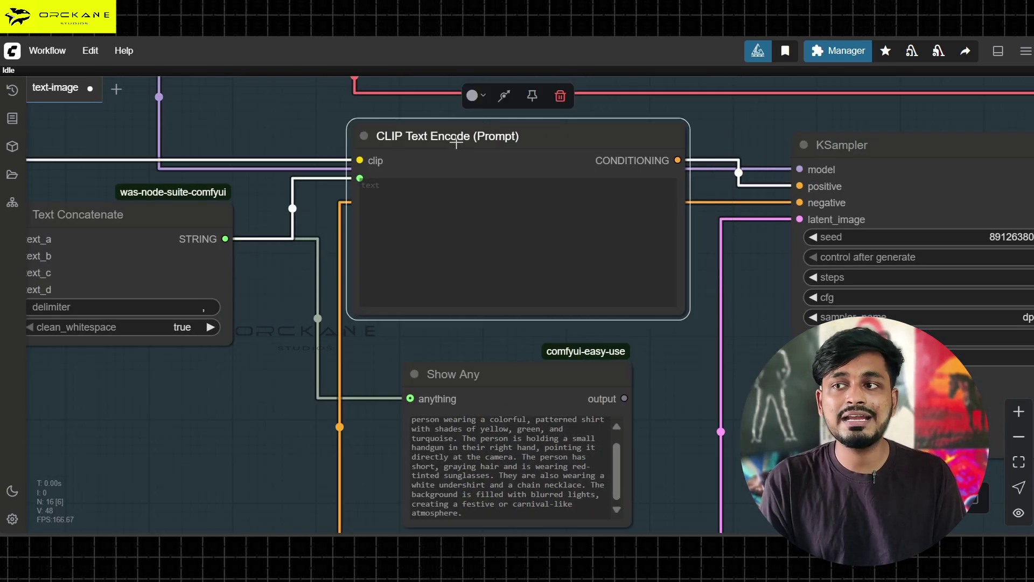
left_click(482, 106)
left_click(443, 155)
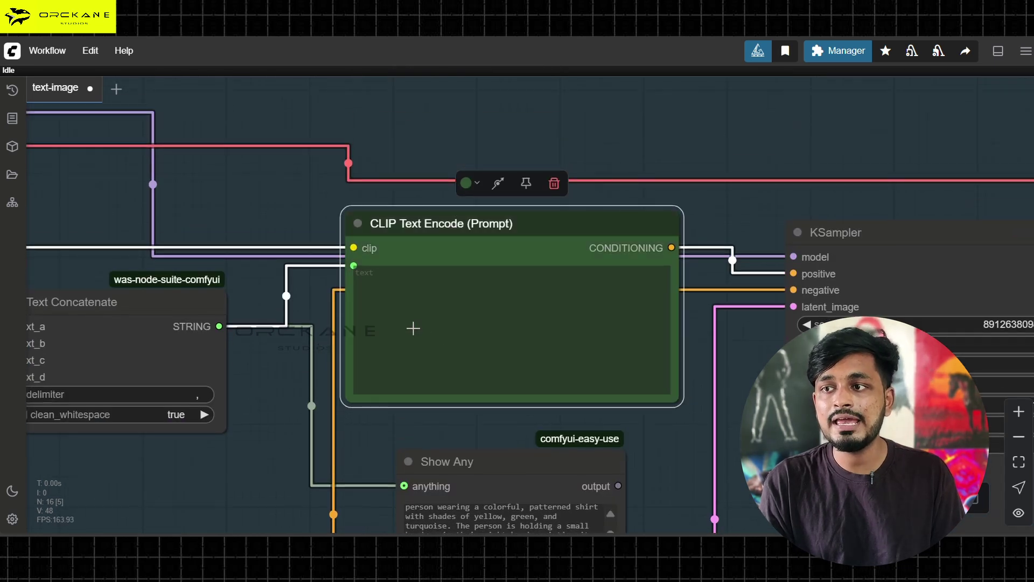
Examine how Text Concatenate's output connects to CLIP Text Encode and Show Any, and read the combined prompt text.
scroll(307, 202, "down", 2)
scroll(363, 314, "up", 2)
scroll(296, 321, "left", 3)
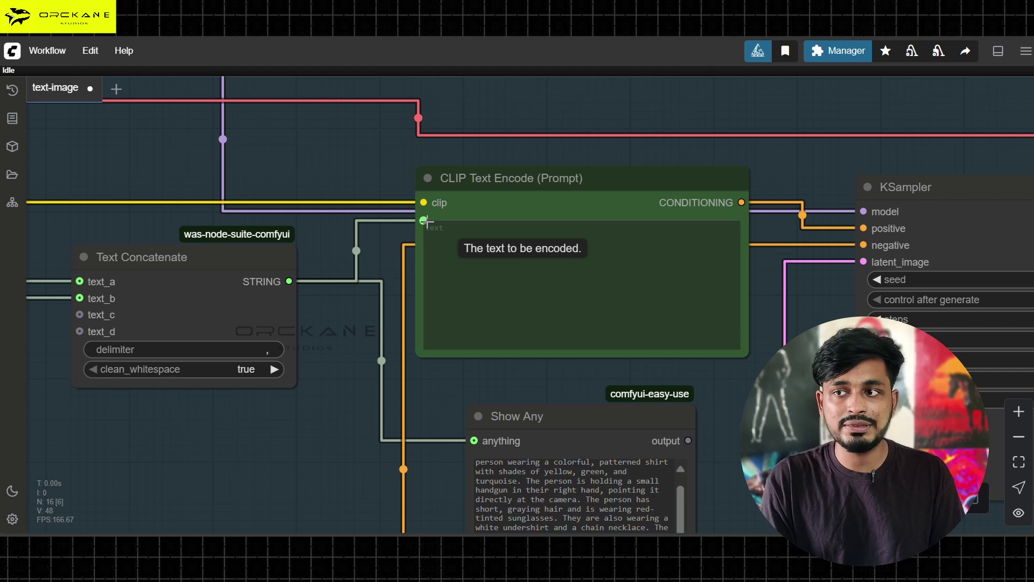
scroll(261, 259, "up", 2)
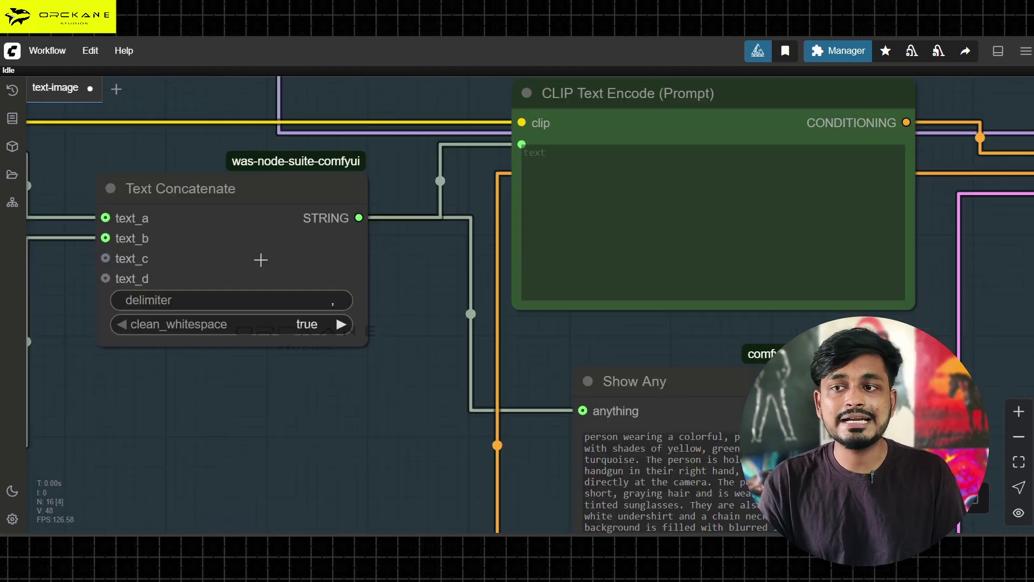
scroll(249, 334, "down", 3)
scroll(362, 305, "left", 2)
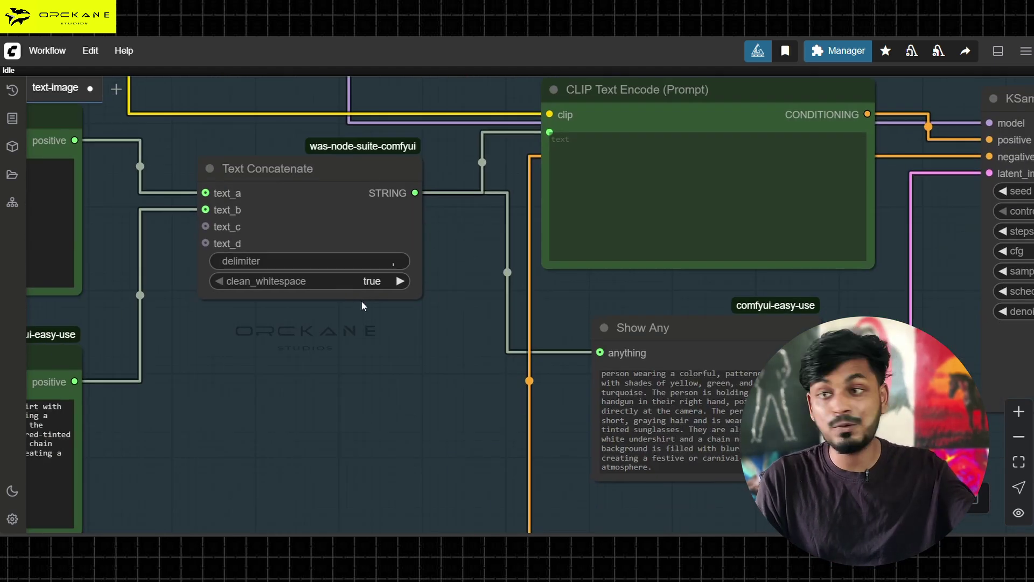
scroll(581, 350, "down", 1)
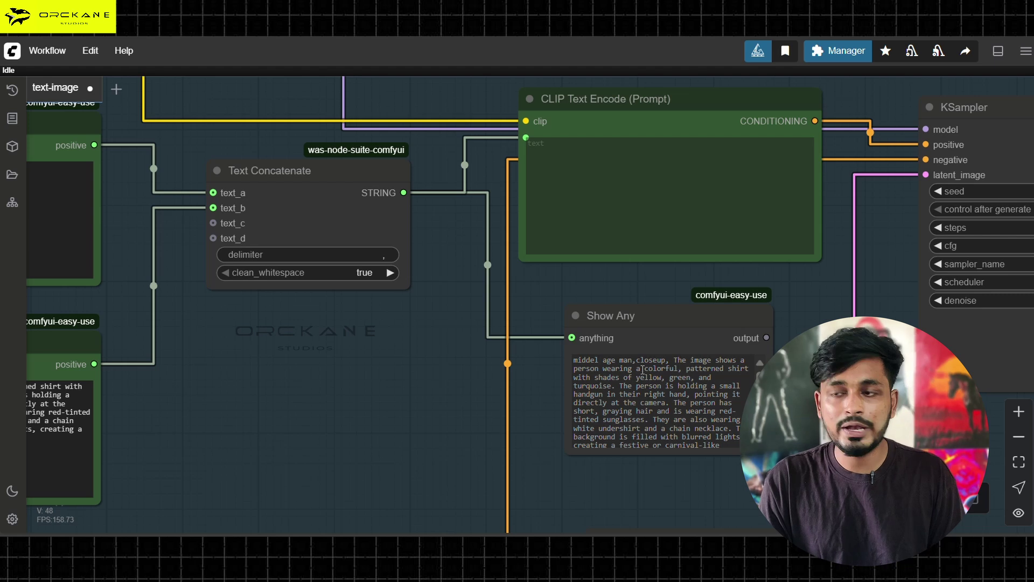
scroll(643, 370, "down", 1)
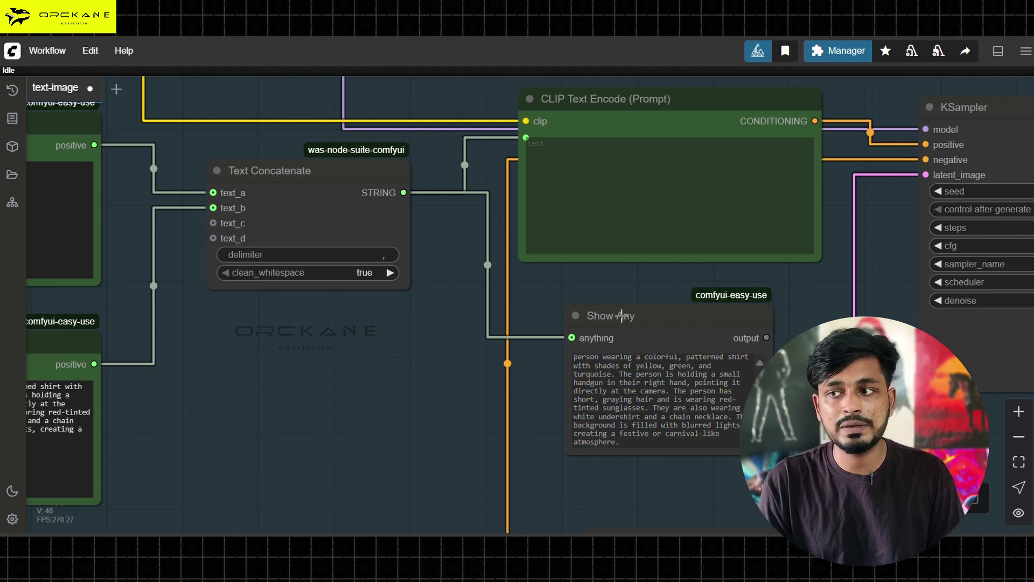
Move the Show Any node slightly left beneath the green CLIP Text Encode node.
left_click_drag(622, 316, 608, 315)
left_click_drag(486, 357, 469, 346)
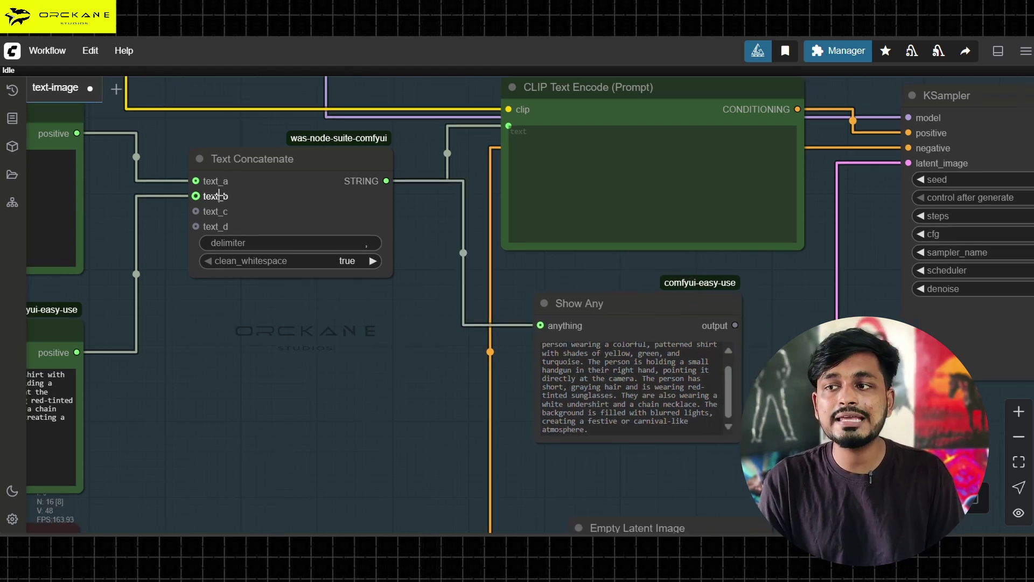
Examine Text Concatenate's inputs, delimiter and clean_whitespace settings, and compare the Positive prompts with the combined text in Show Any.
scroll(228, 259, "up", 5)
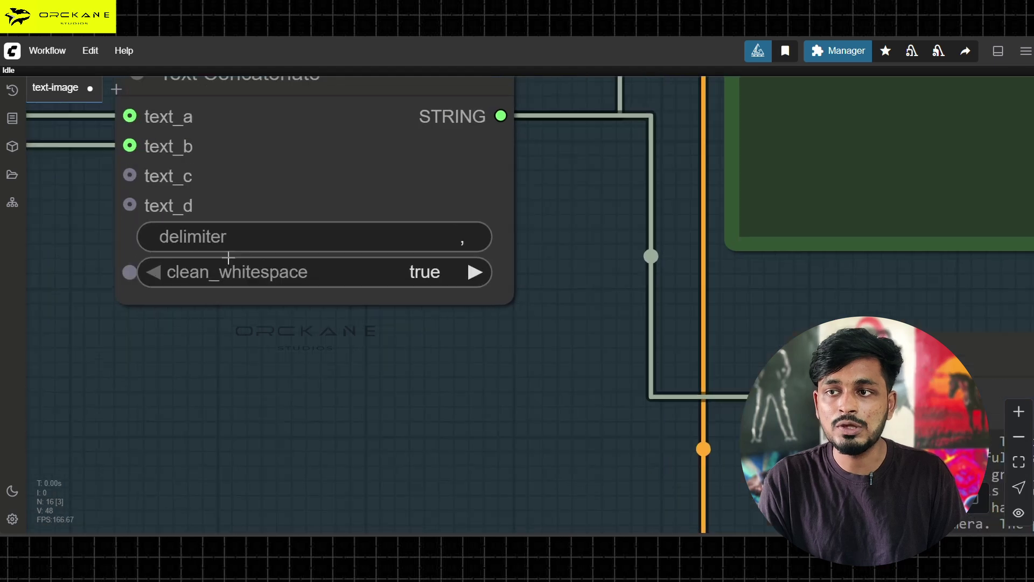
scroll(228, 258, "up", 2)
scroll(538, 242, "down", 3)
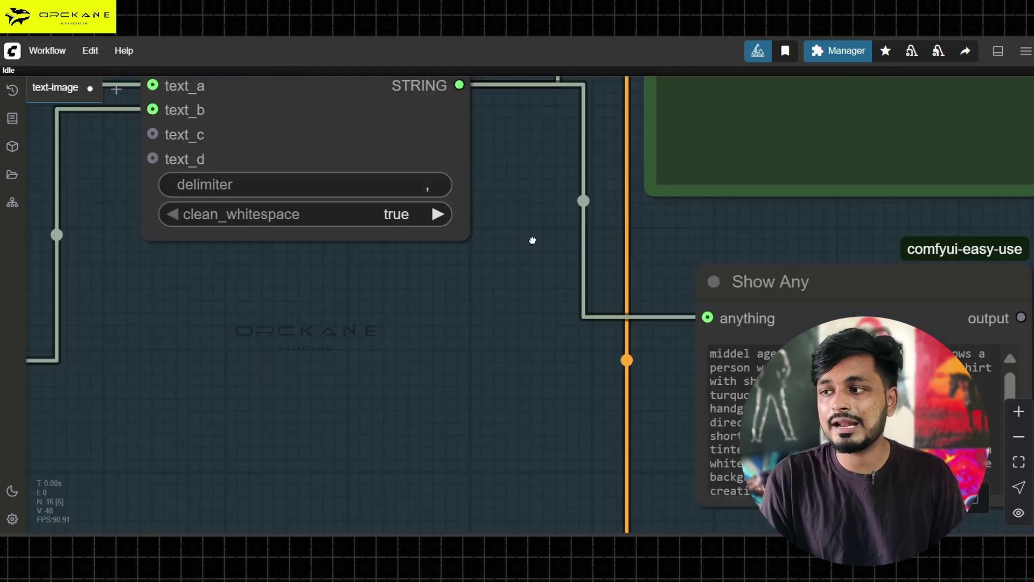
scroll(533, 241, "up", 3)
left_click_drag(533, 240, 365, 191)
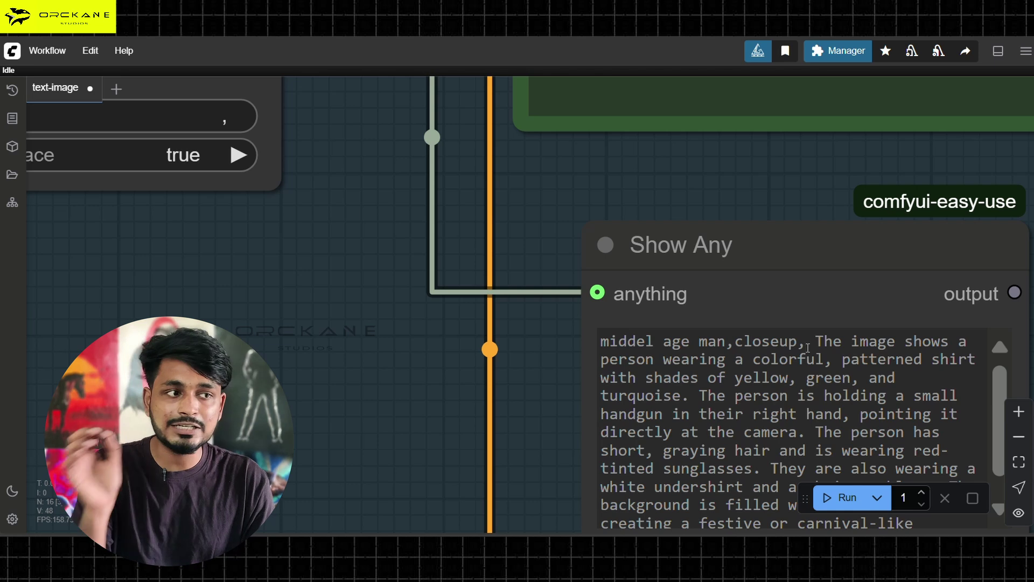
scroll(476, 315, "down", 3)
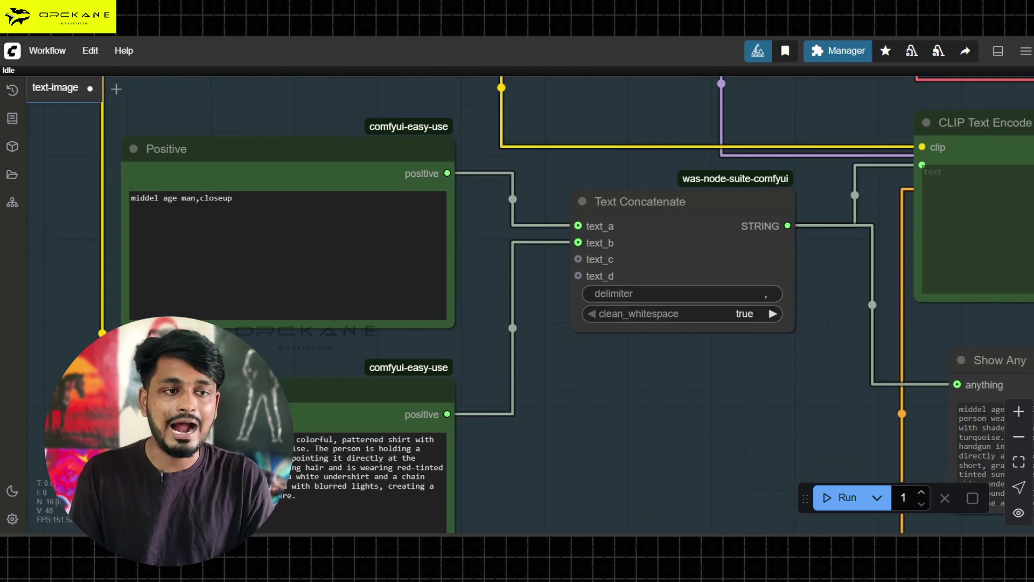
scroll(639, 323, "down", 3)
left_click_drag(889, 345, 639, 327)
scroll(640, 327, "up", 5)
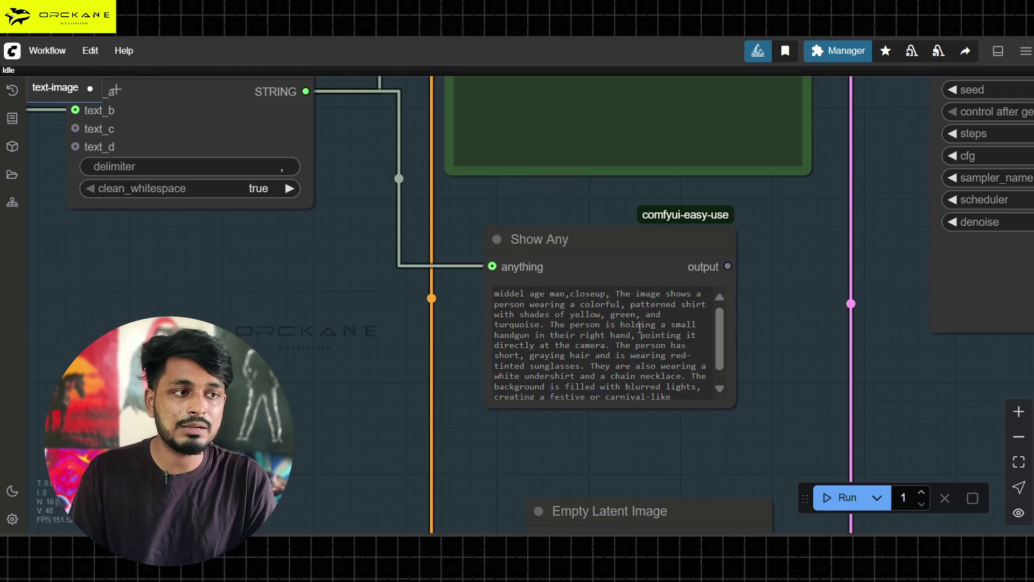
scroll(640, 327, "down", 1)
scroll(639, 326, "down", 5)
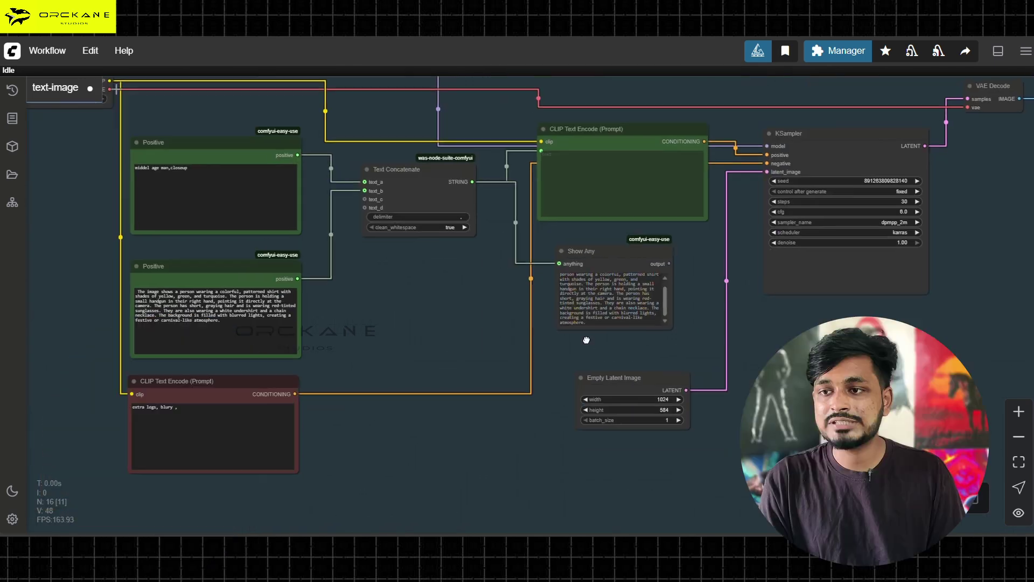
Examine the red negative CLIP Text Encode (Prompt) node and how both Positive prompts connect to Text Concatenate.
scroll(235, 385, "up", 6)
scroll(293, 393, "down", 4)
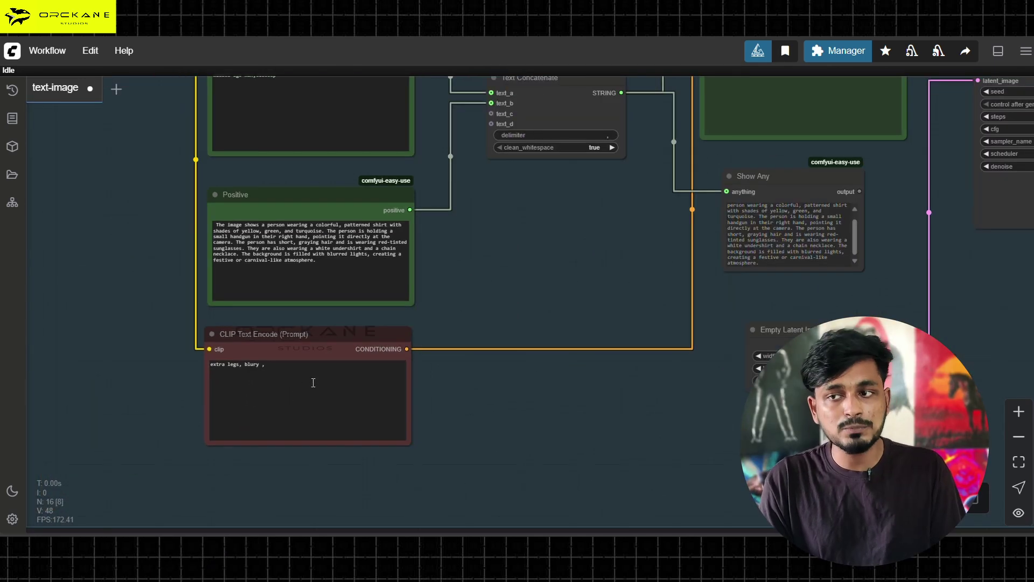
scroll(592, 301, "down", 3)
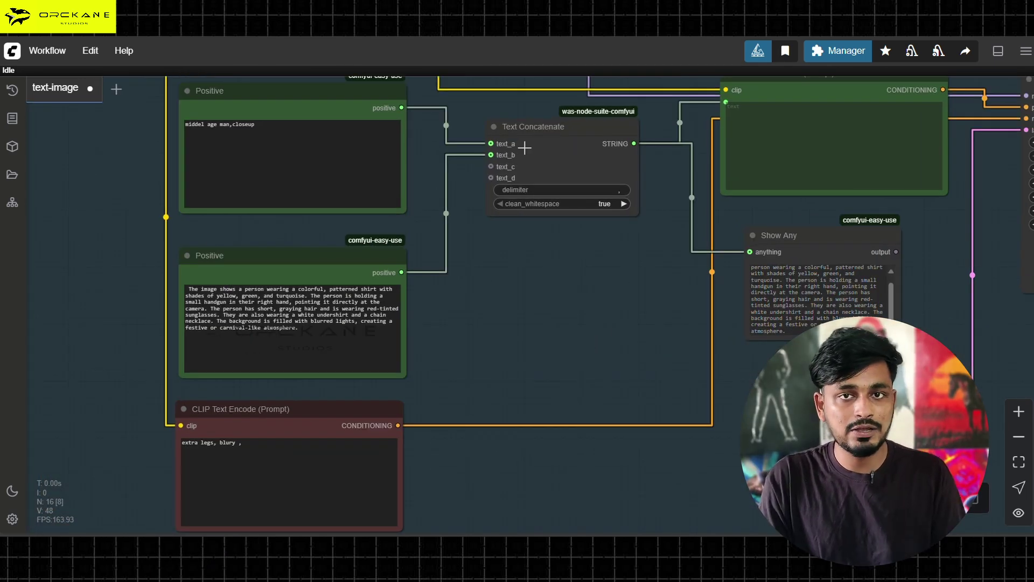
scroll(528, 306, "up", 5)
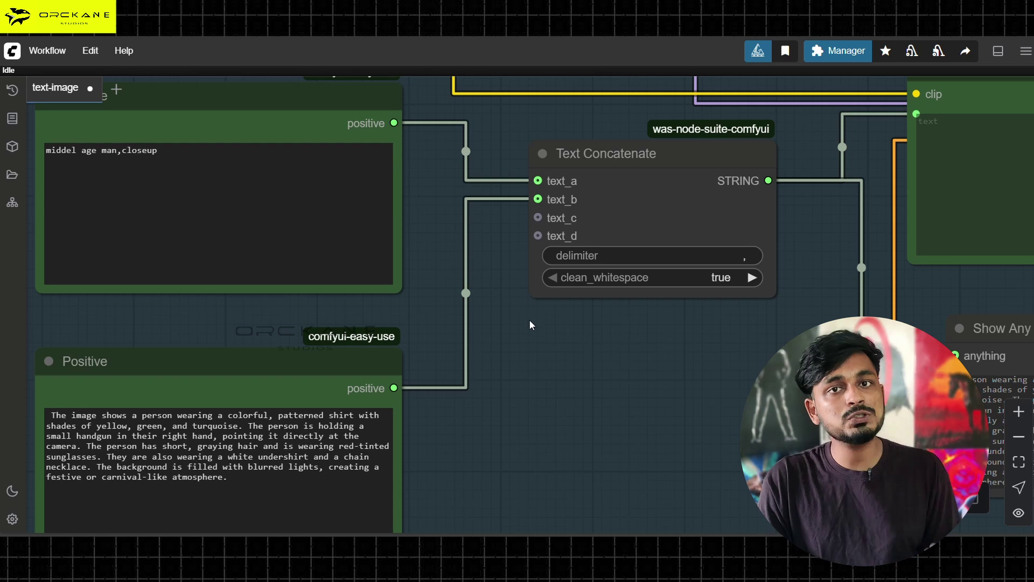
scroll(531, 331, "down", 2)
left_click_drag(618, 365, 703, 373)
scroll(696, 380, "up", 1)
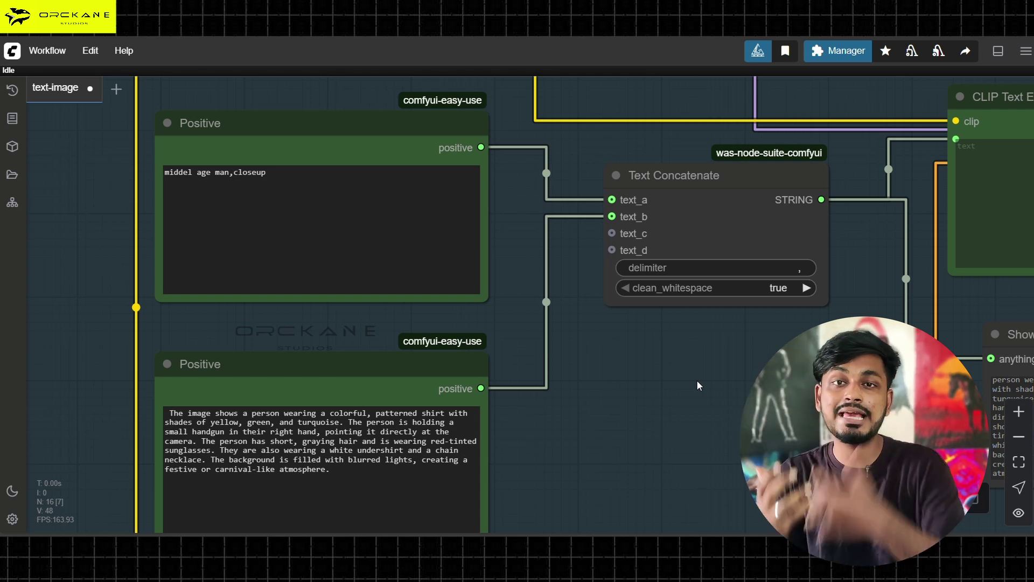
key(".")
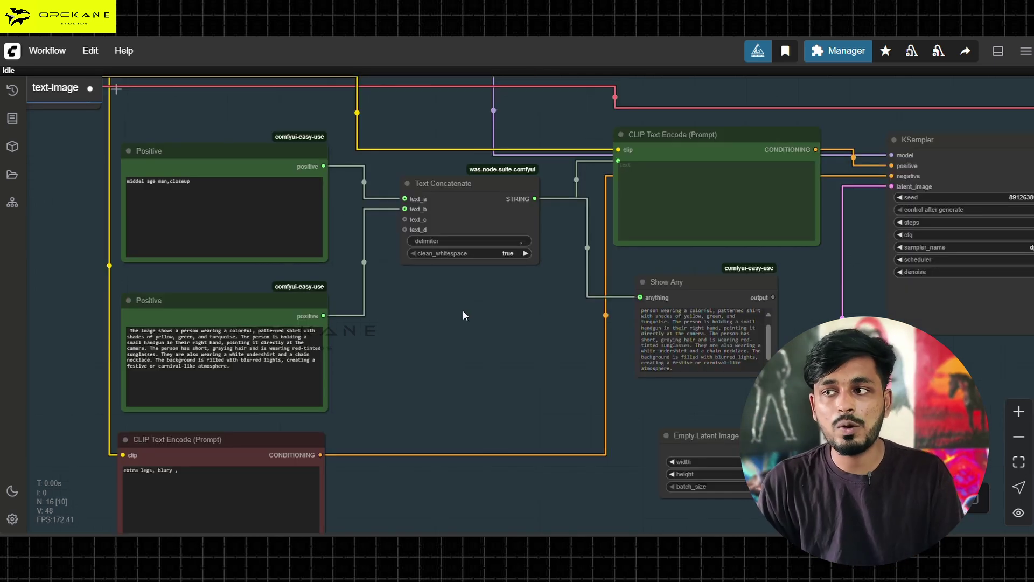
Examine the KSampler's seed, steps, cfg, sampler, scheduler and denoise settings and its links to the conditioning and VAE Decode nodes.
left_click_drag(647, 246, 533, 227)
scroll(534, 227, "up", 3)
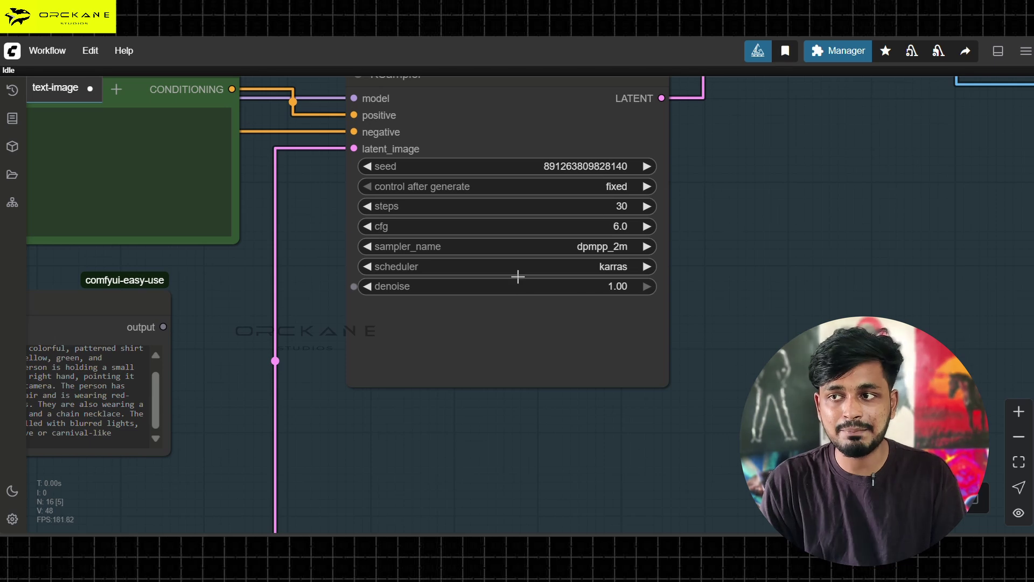
scroll(517, 274, "down", 2)
scroll(606, 291, "up", 3)
scroll(614, 302, "up", 2)
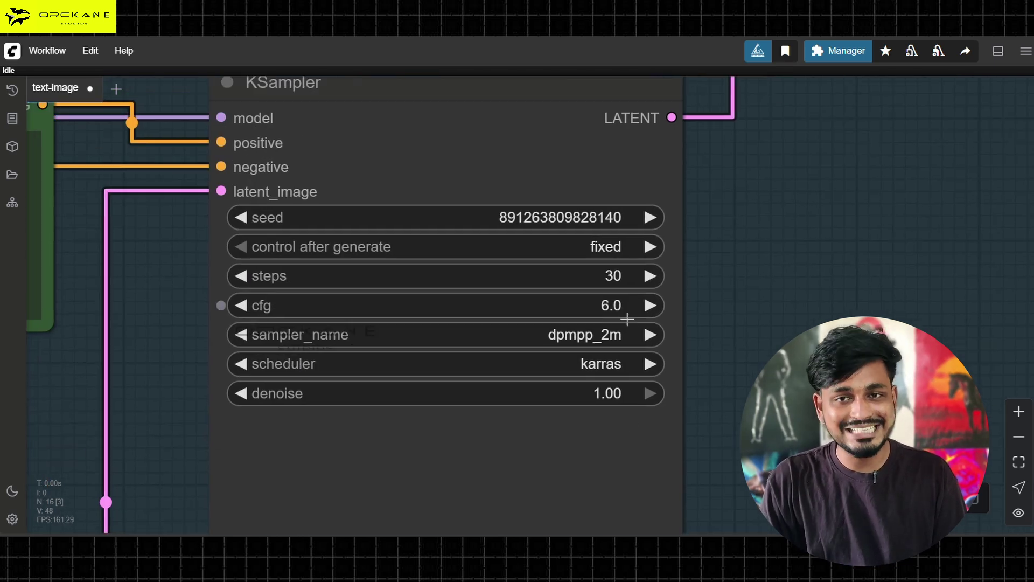
mouse_move(627, 334)
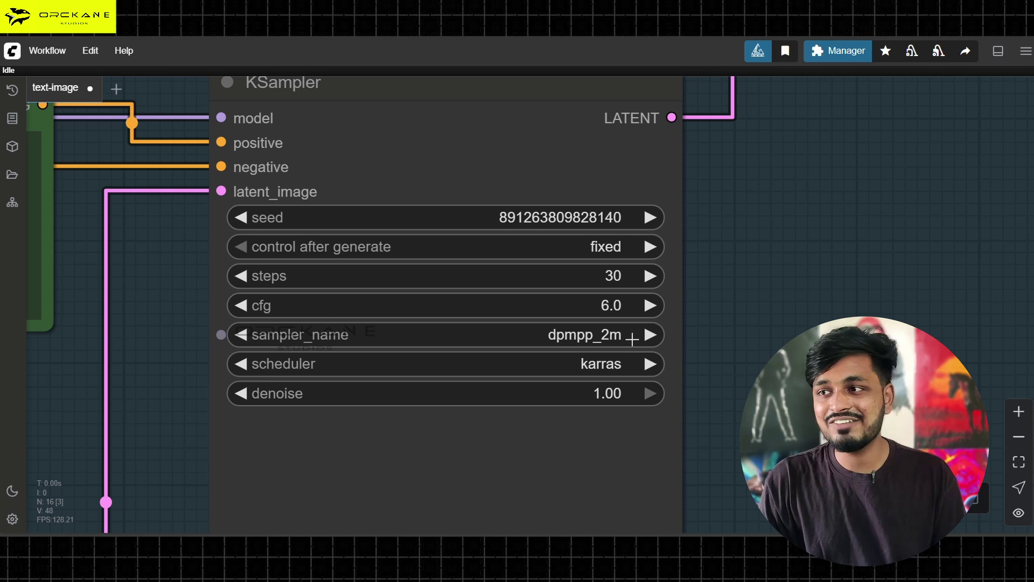
scroll(738, 396, "down", 5)
scroll(695, 369, "up", 5)
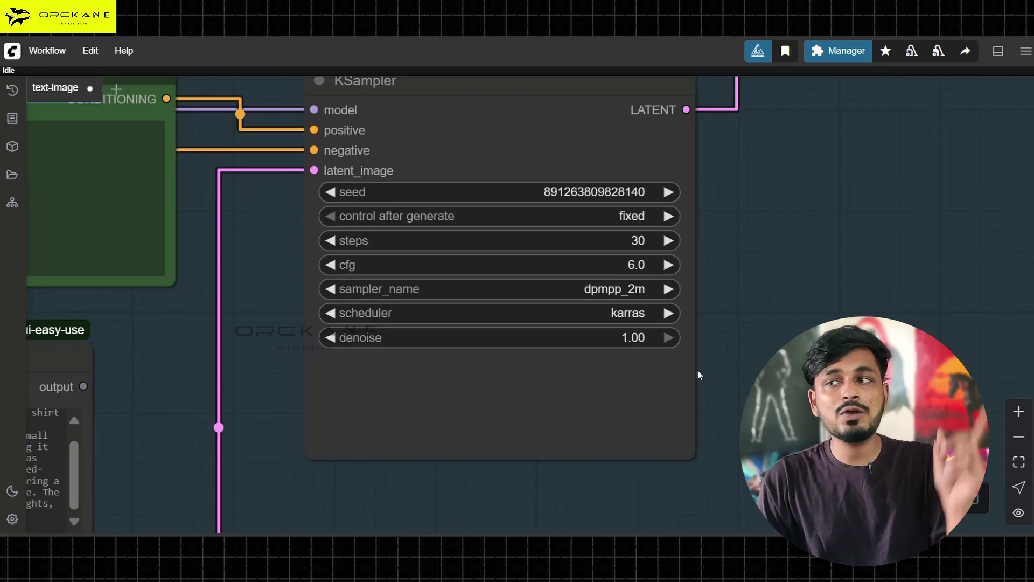
scroll(697, 369, "down", 3)
scroll(717, 343, "right", 2)
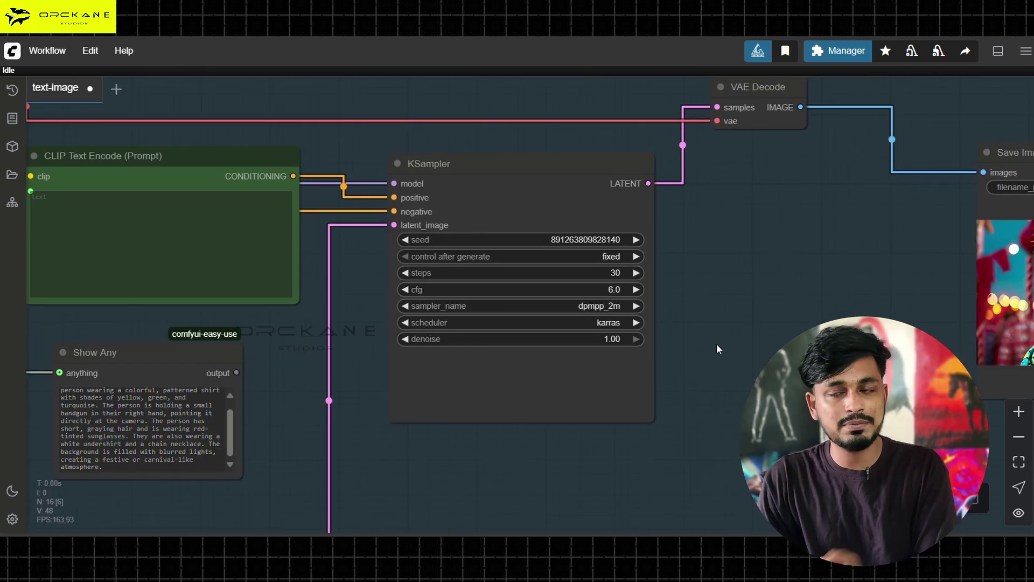
scroll(690, 346, "down", 2)
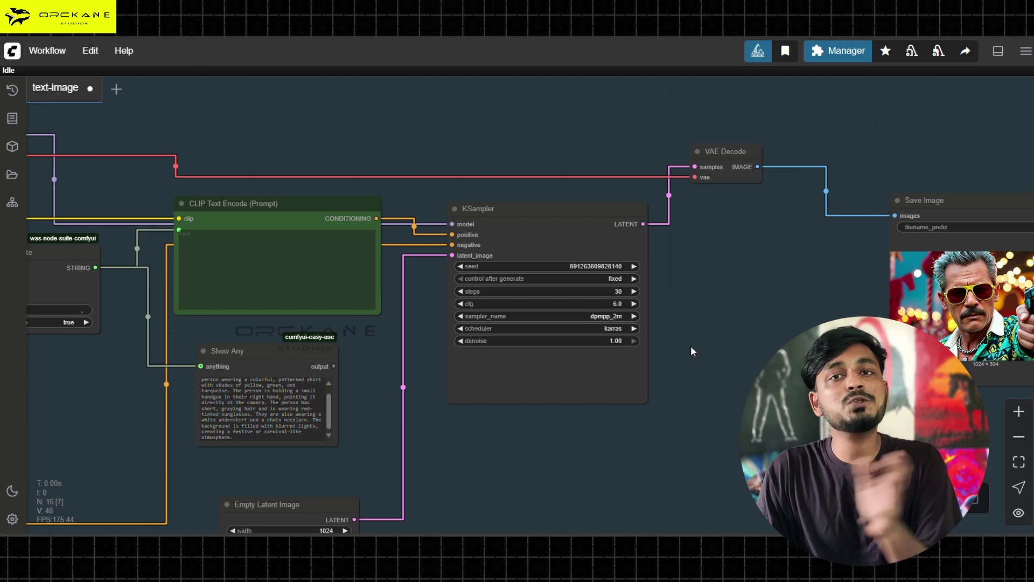
scroll(691, 353, "up", 2)
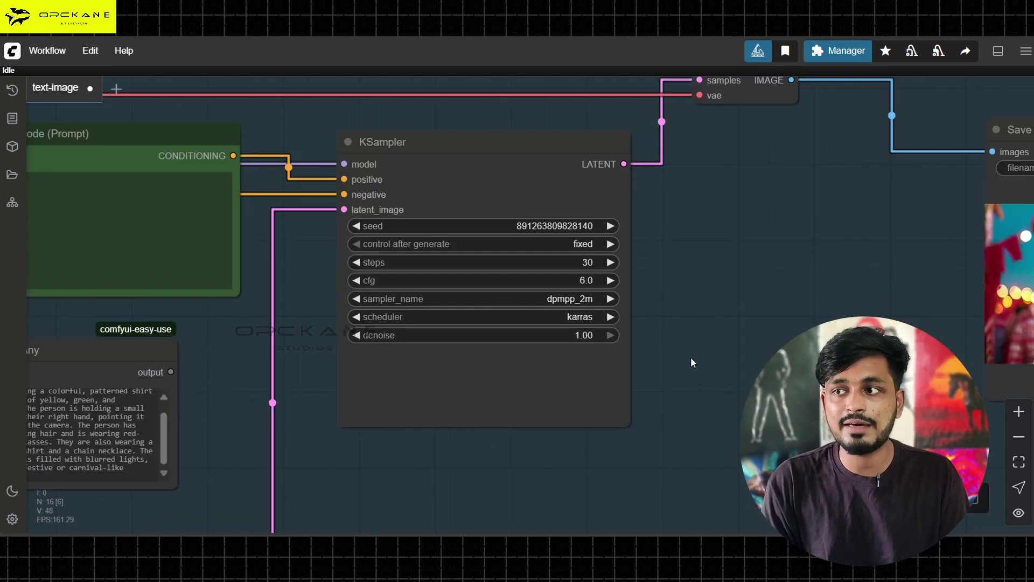
Review the generated picture in Save Image and the overall layout of the image-description and text-to-image groups.
scroll(690, 357, "down", 3)
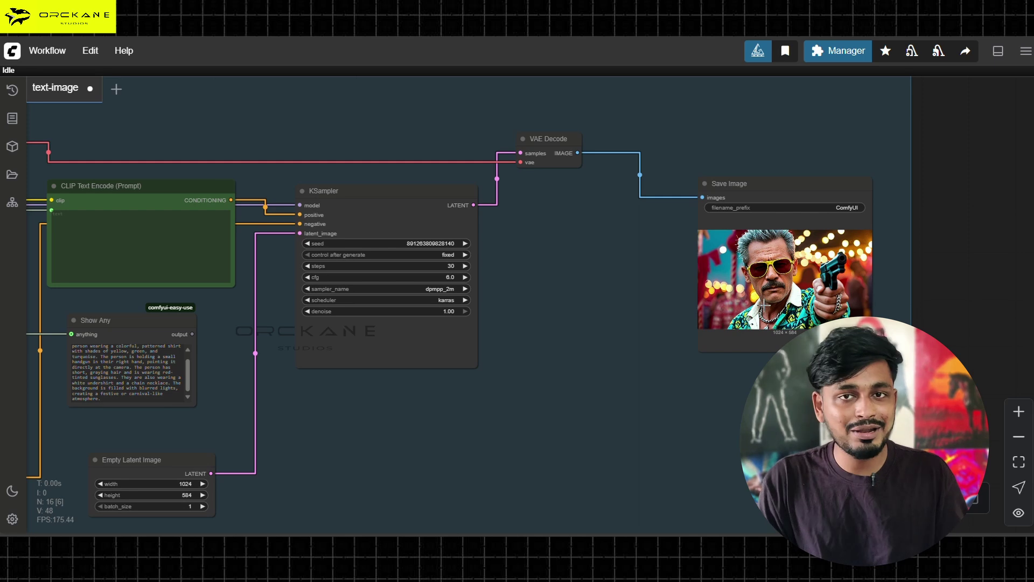
scroll(762, 325, "down", 5)
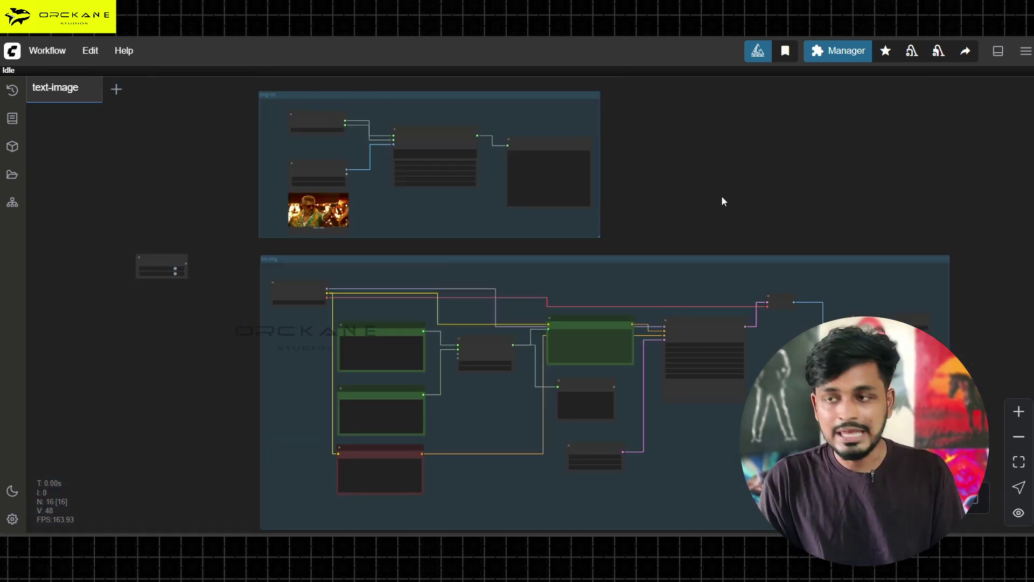
scroll(624, 258, "up", 3)
scroll(674, 238, "down", 1)
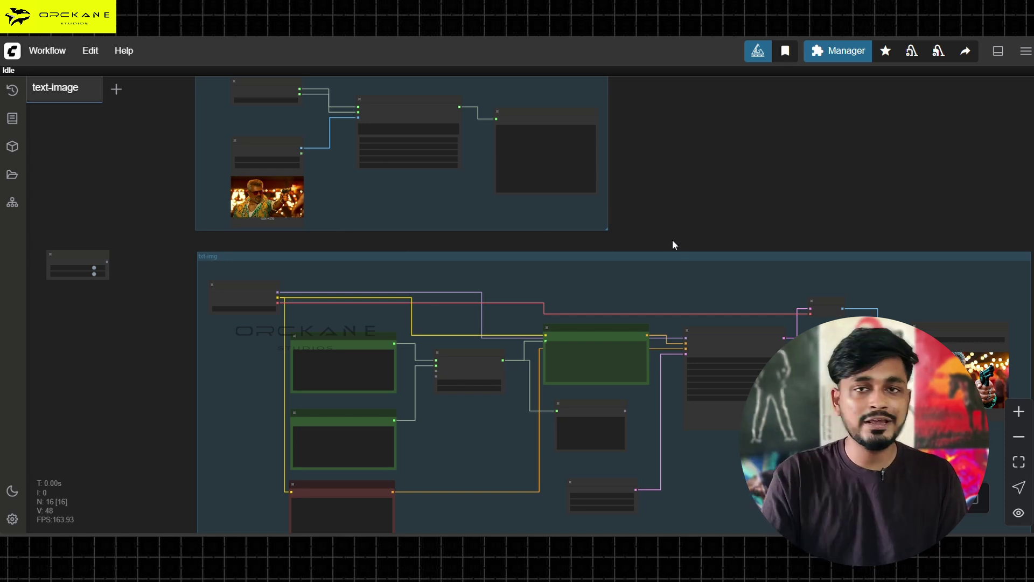
scroll(550, 249, "down", 2)
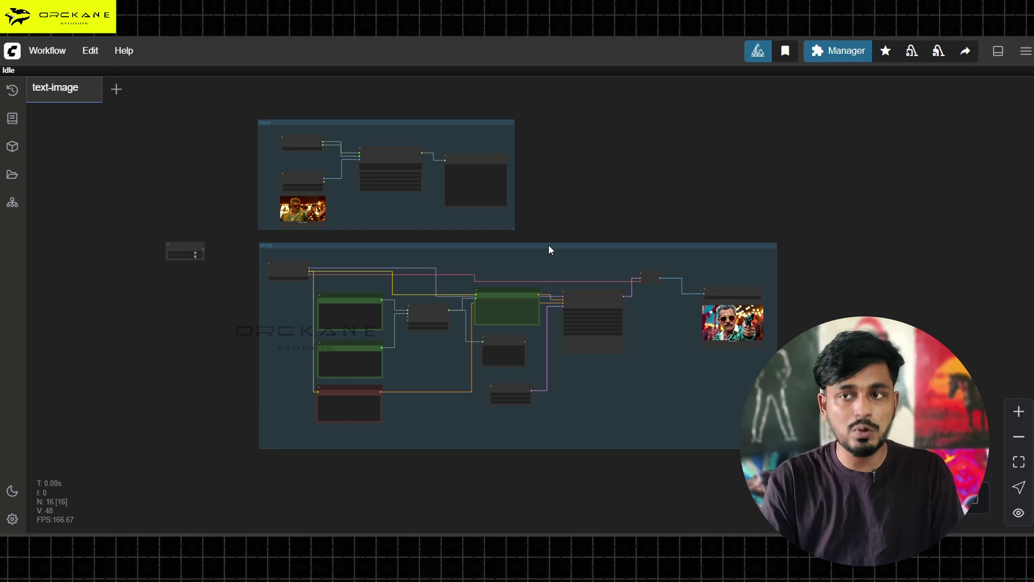
scroll(549, 246, "up", 2)
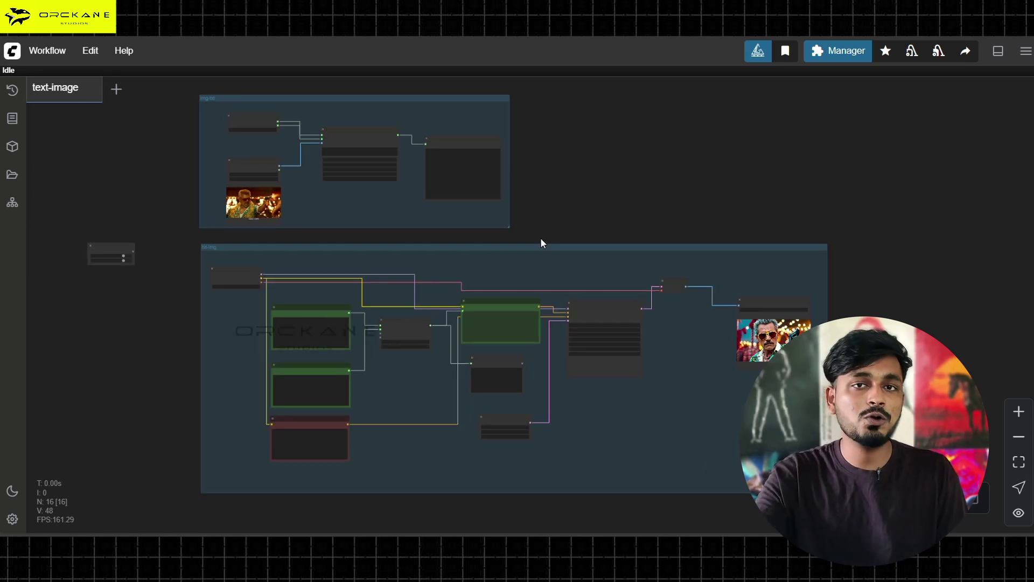